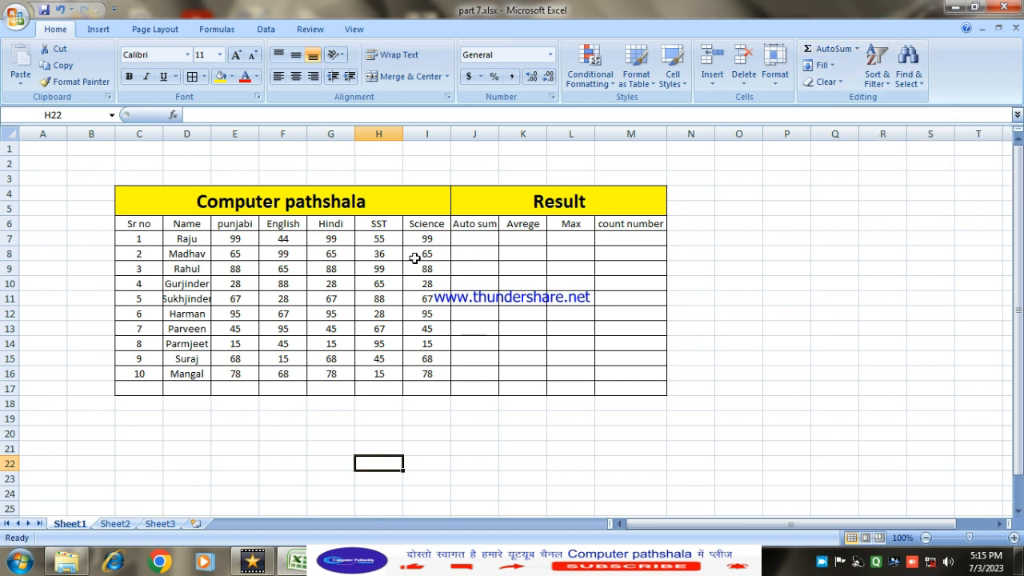
- Total the first student's five subject marks (E7:I7) with AutoSum in the Auto sum cell J7
left_click(236, 239)
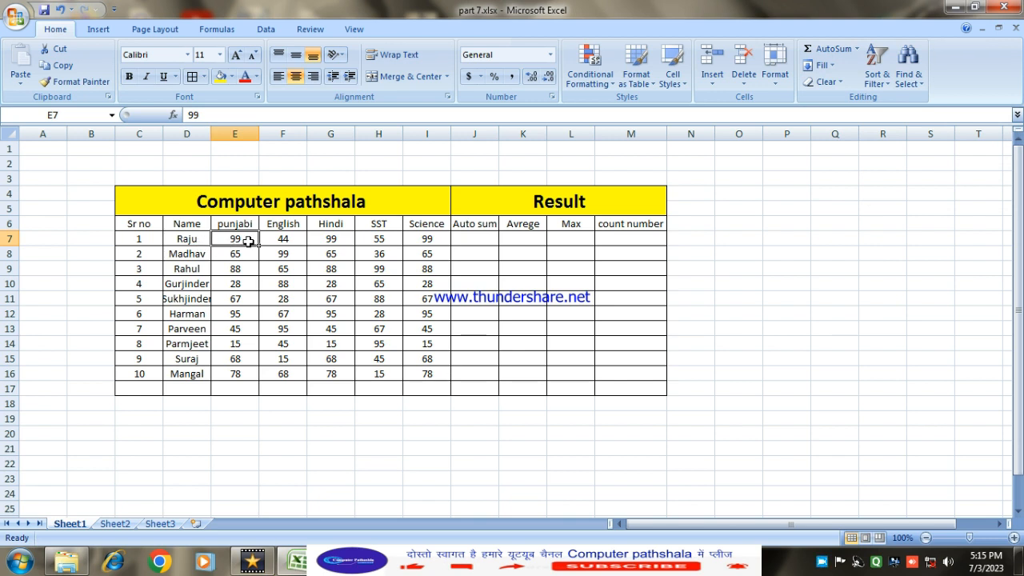
left_click_drag(249, 242, 439, 240)
left_click(479, 238)
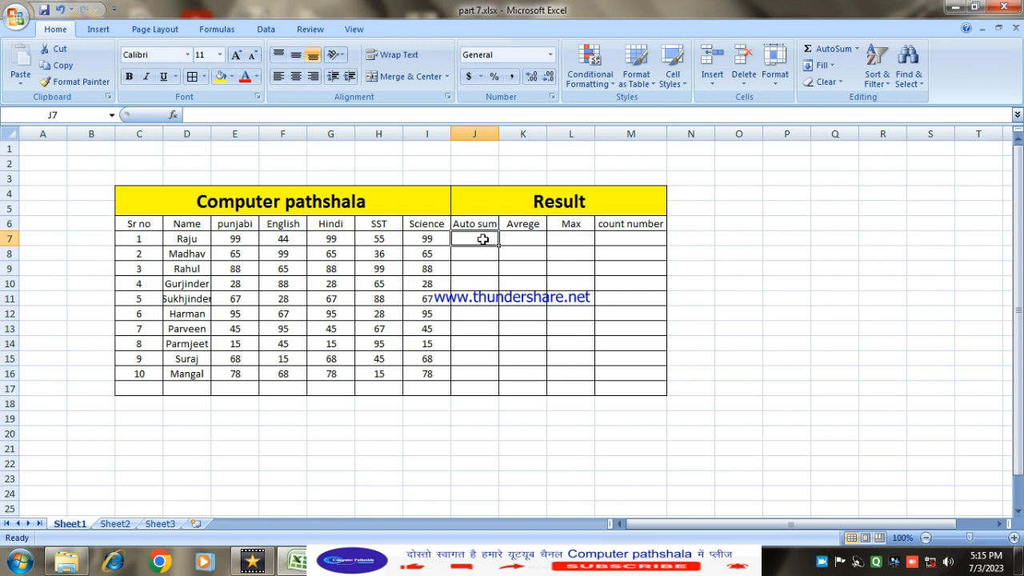
left_click(471, 288)
left_click(473, 234)
left_click(828, 48)
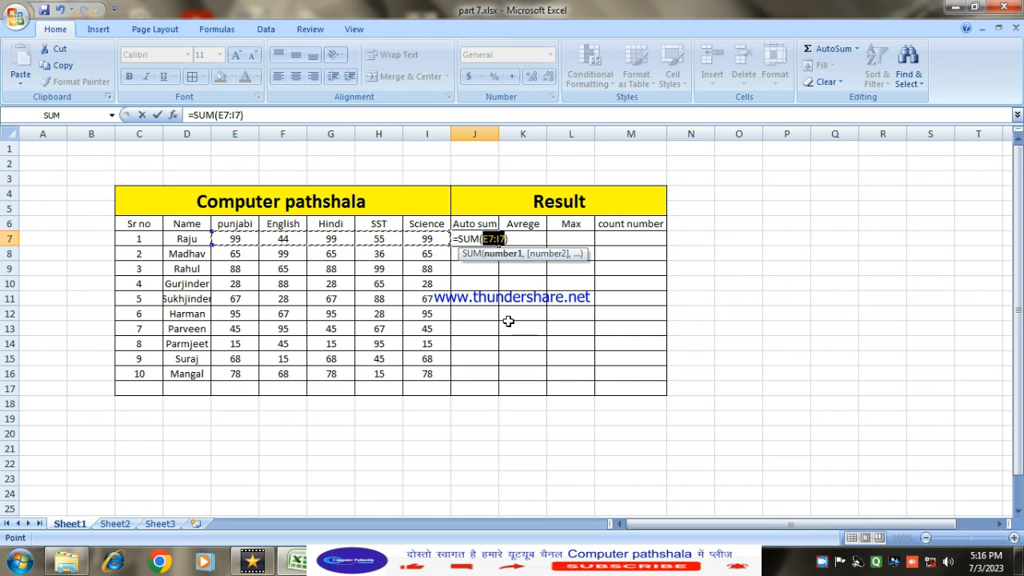
key("Return")
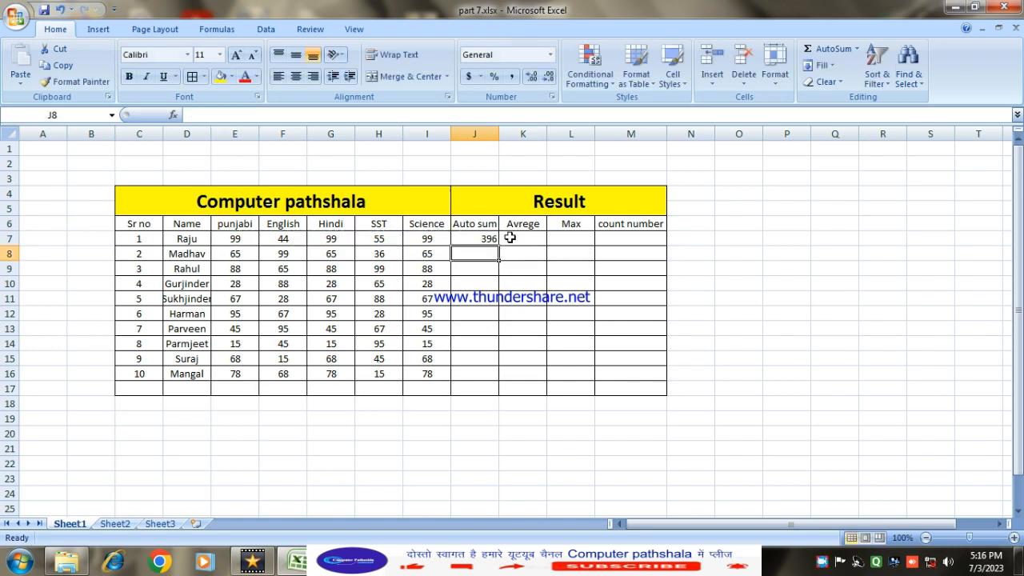
- Fill the sum formula from J7 down to J16 for all ten students
left_click(475, 238)
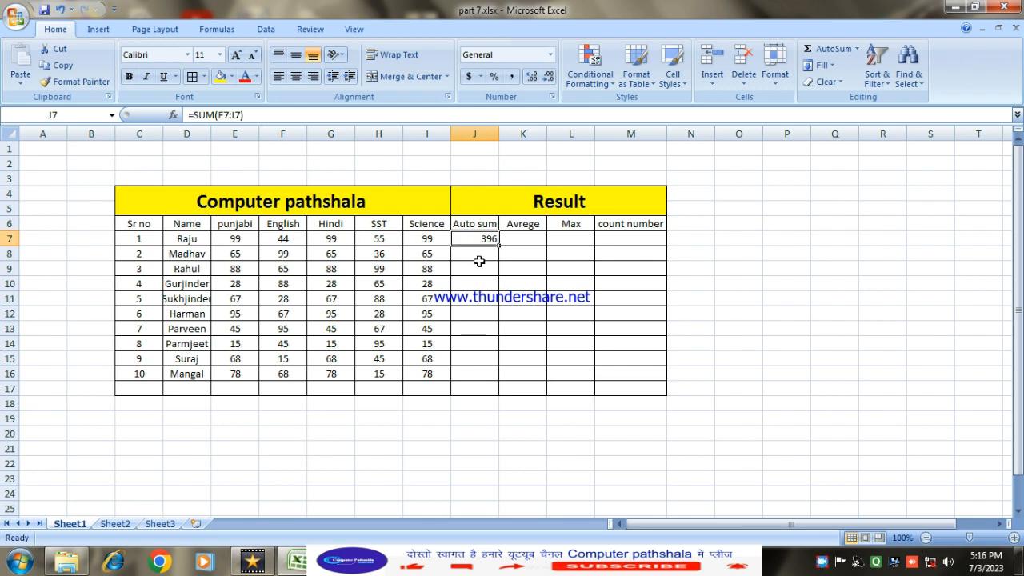
left_click(475, 260)
left_click(484, 240)
left_click_drag(500, 247, 497, 382)
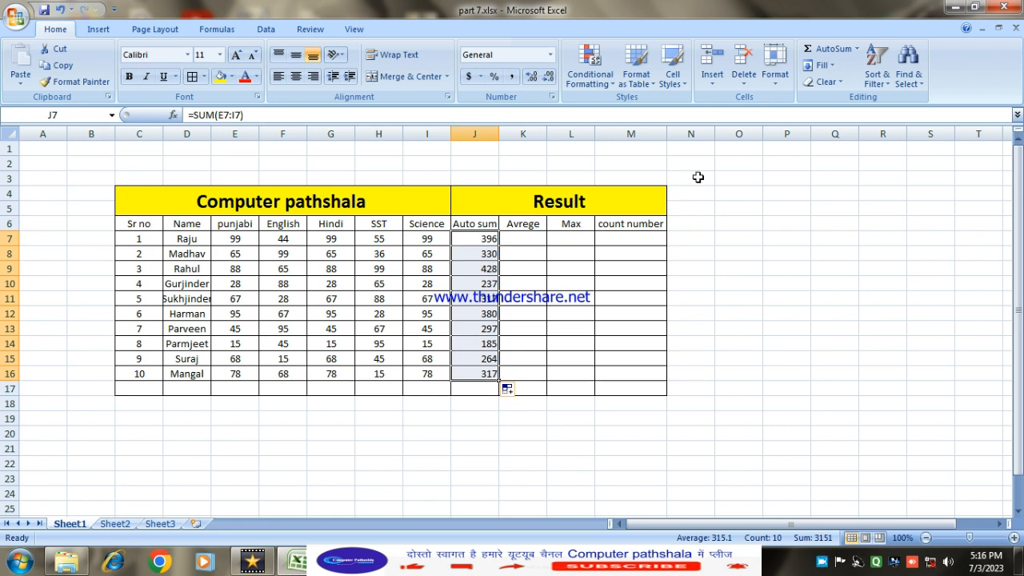
- Insert an AVERAGE formula in the first student's Avrege cell K7 and try to adjust its marked range
left_click(857, 49)
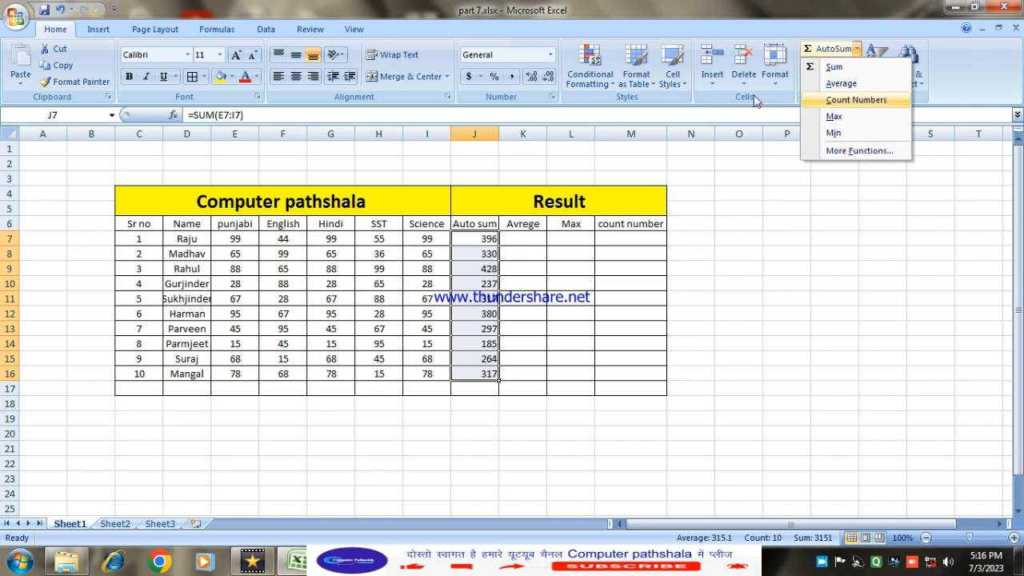
left_click(524, 239)
left_click(525, 240)
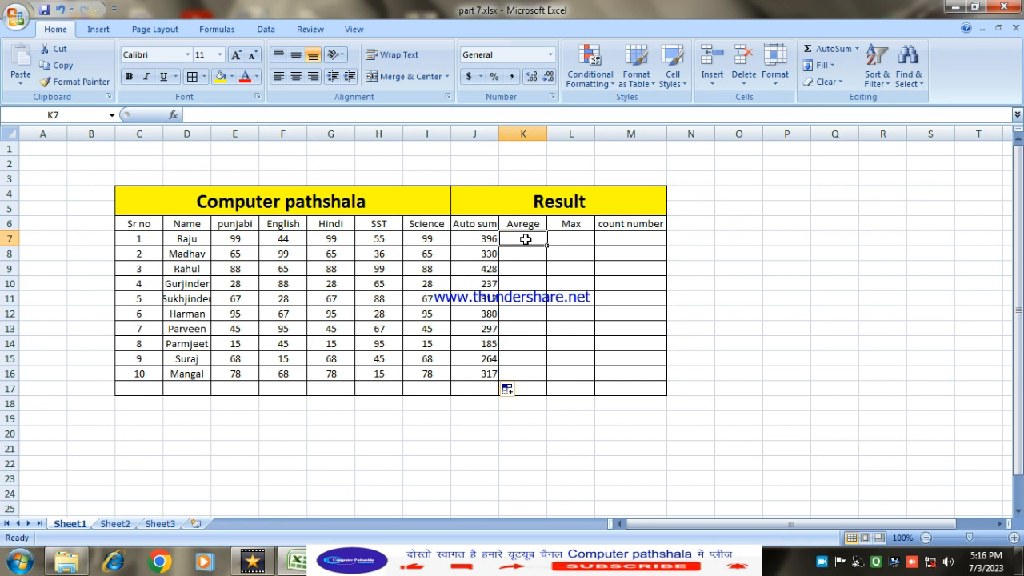
left_click(855, 51)
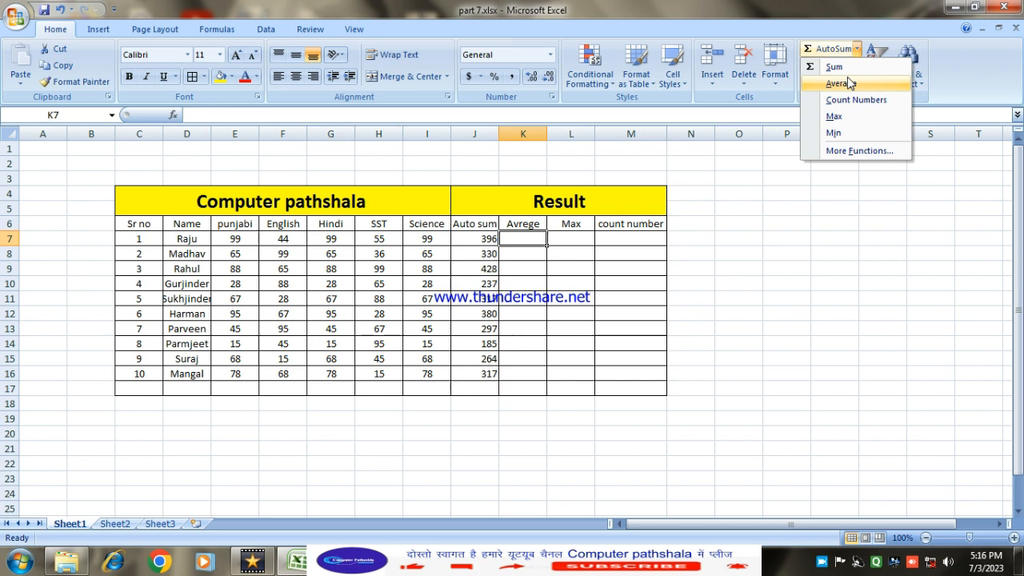
left_click(842, 84)
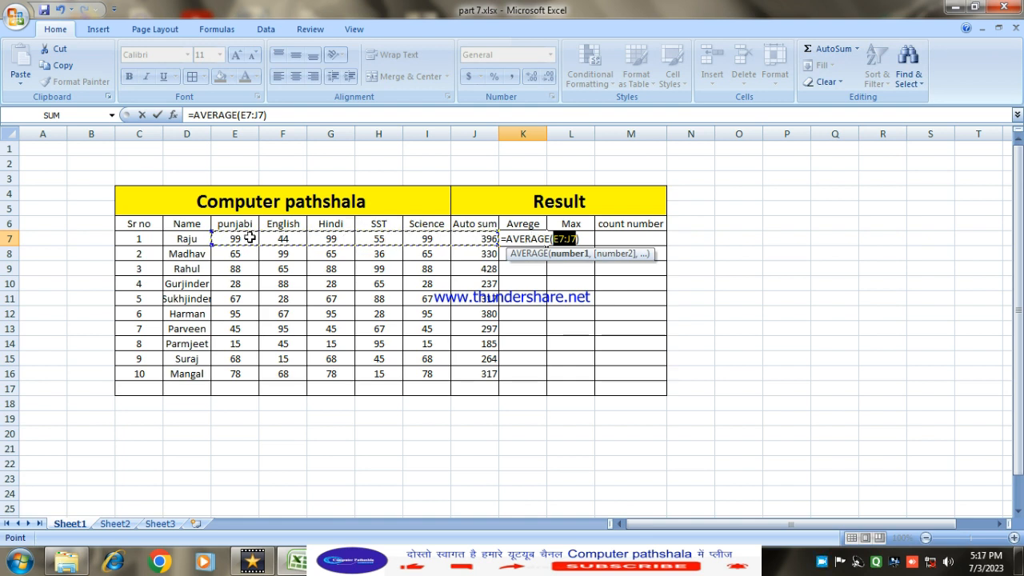
left_click_drag(498, 241, 449, 244)
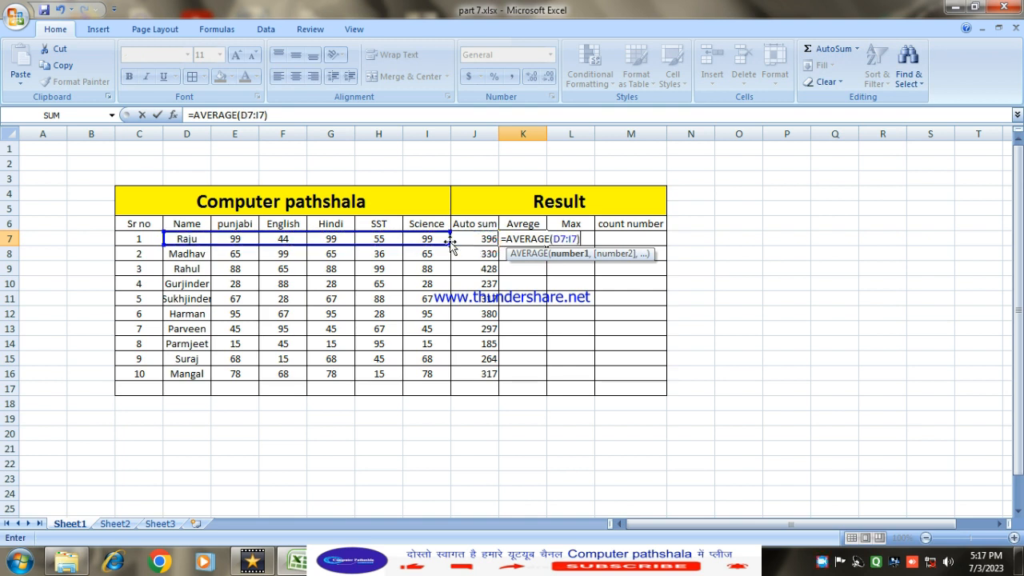
left_click_drag(169, 244, 214, 244)
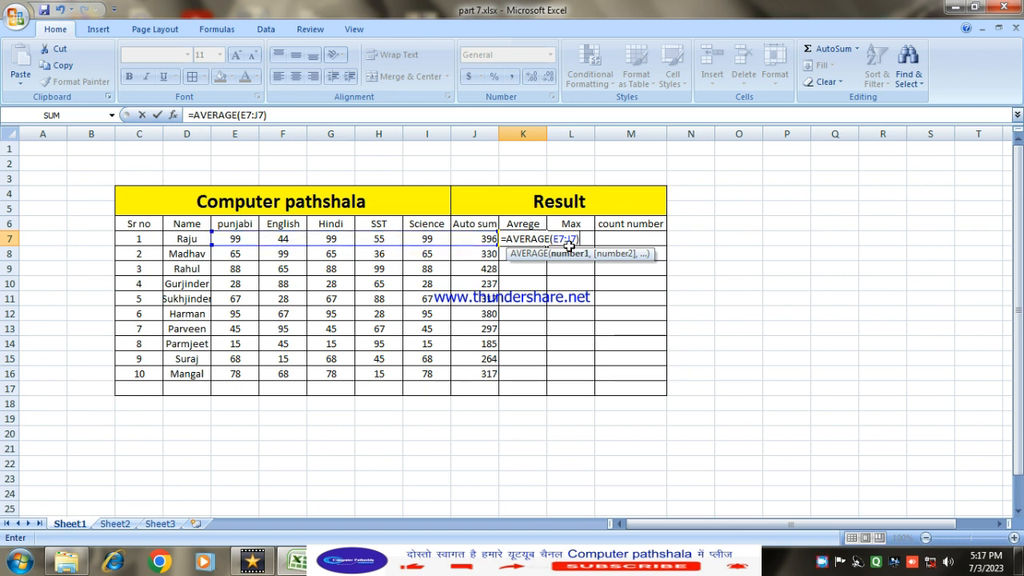
- Correct the AVERAGE range in K7 to E7:I7 and fill the formula down to K16
left_click(572, 238)
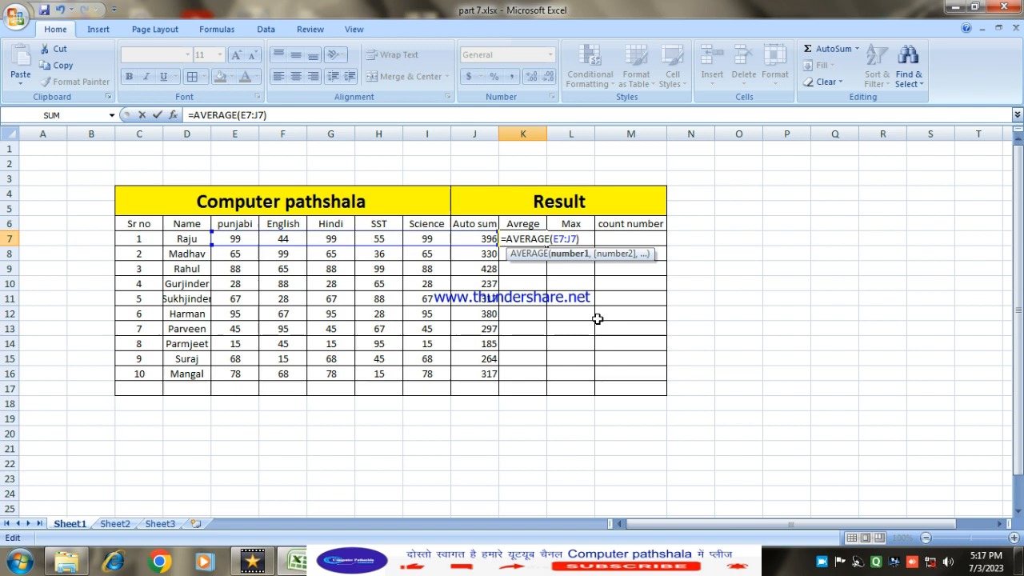
key("BackSpace")
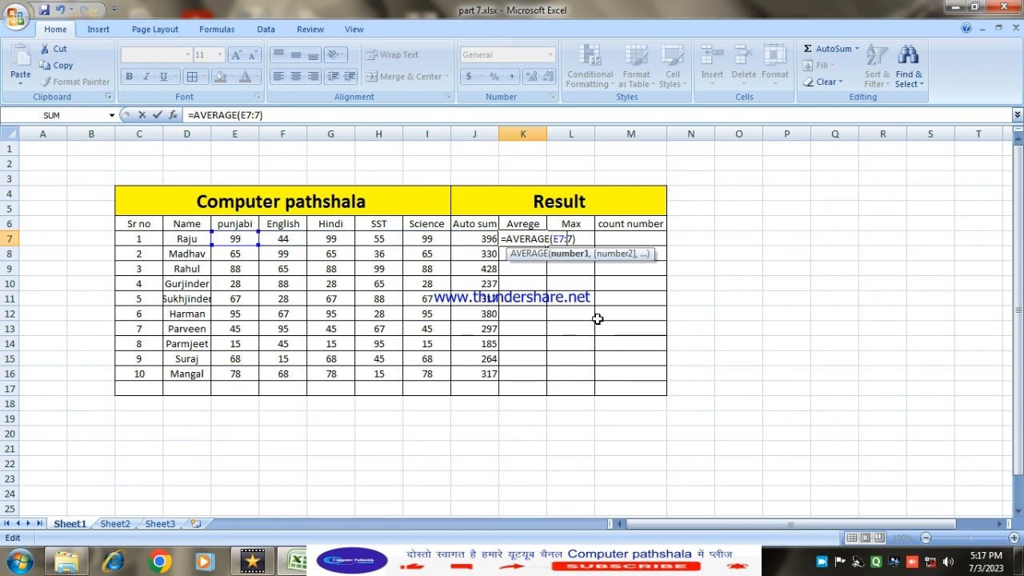
type("i")
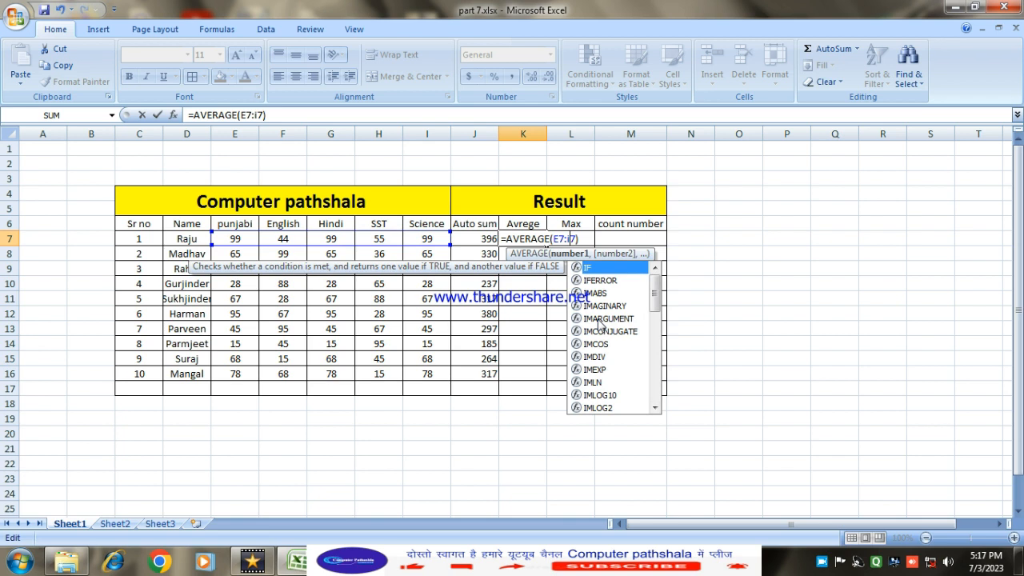
key("BackSpace")
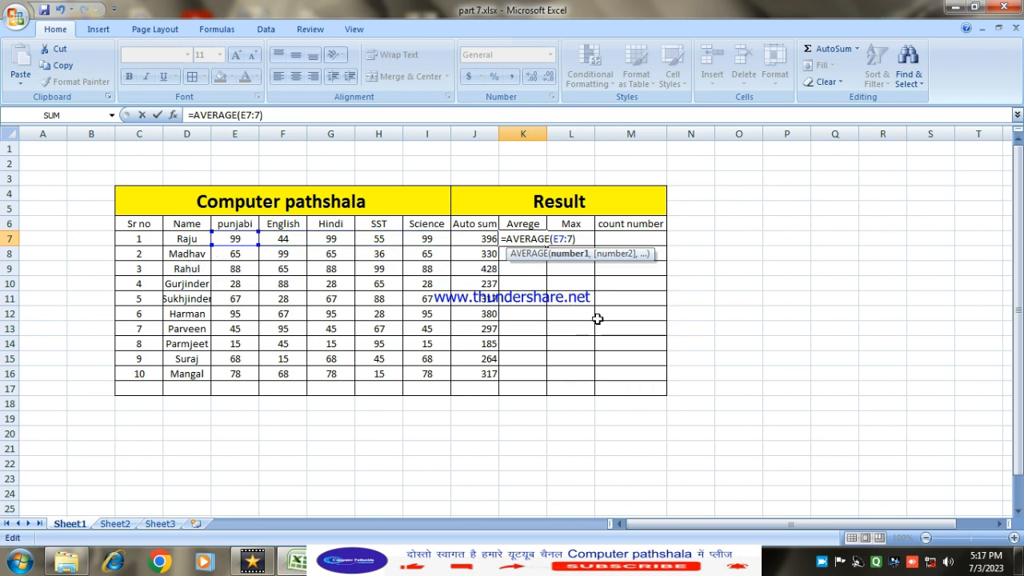
type("I")
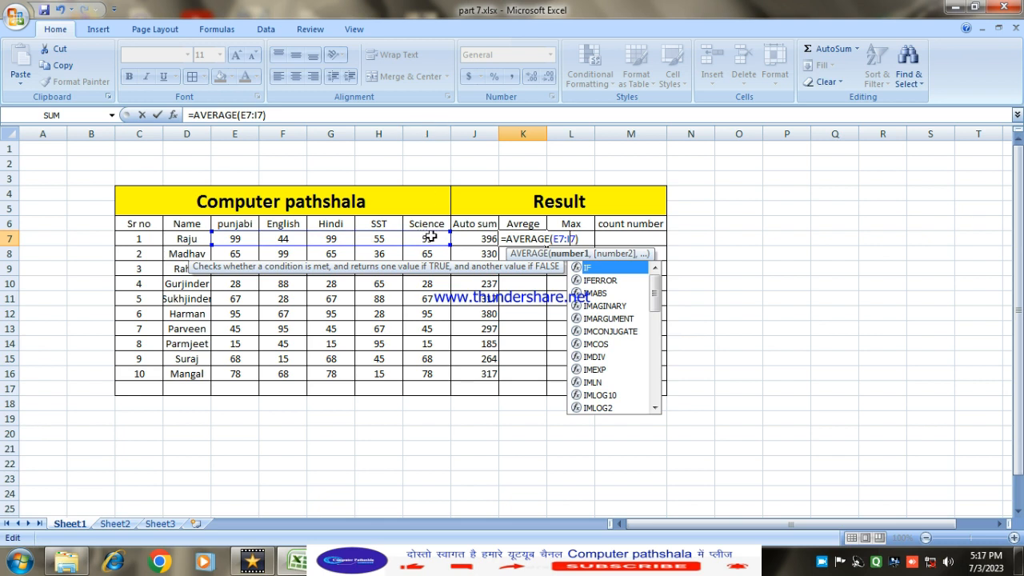
double_click(572, 238)
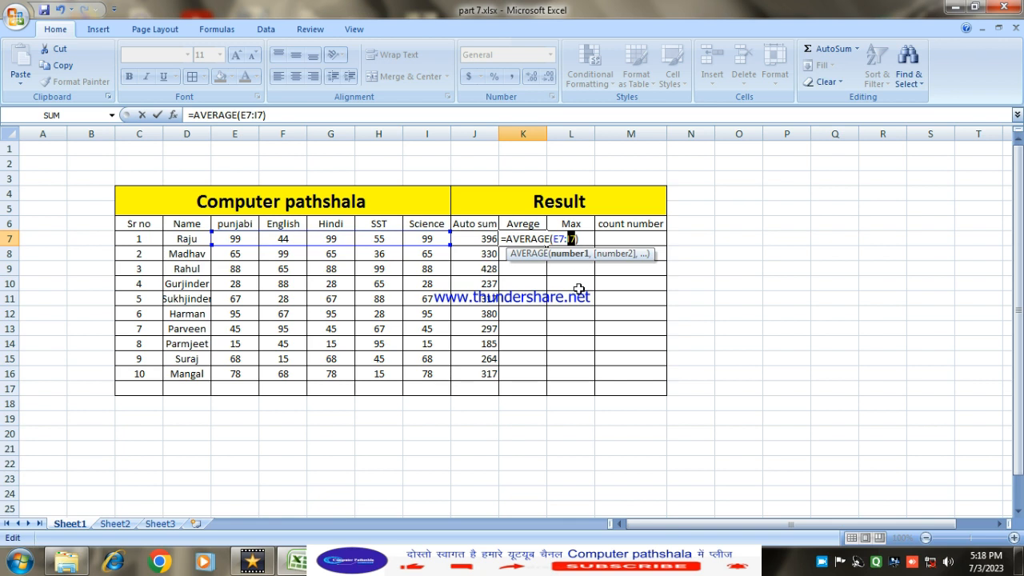
key("Return")
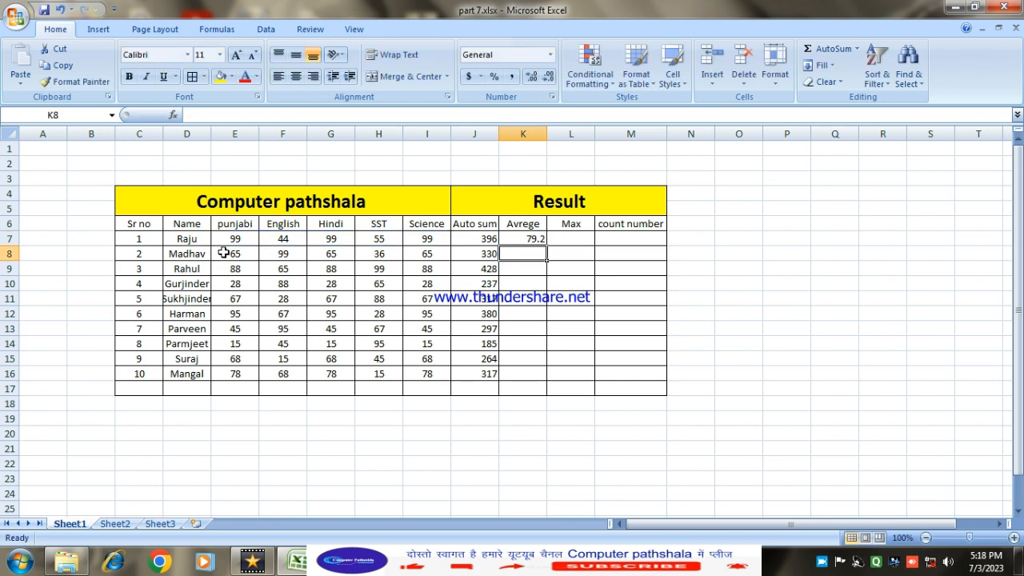
left_click(530, 241)
left_click_drag(547, 248, 542, 379)
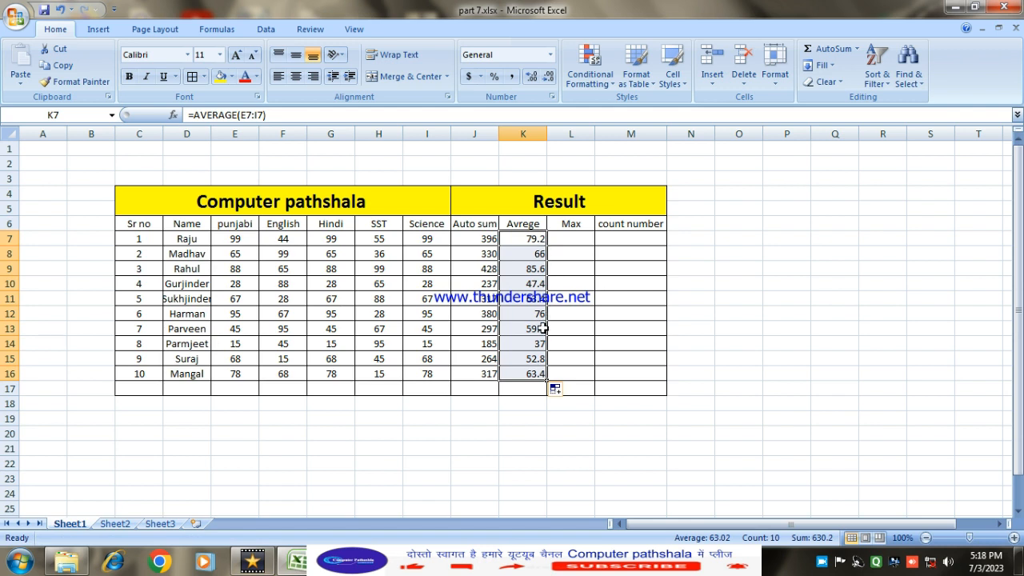
left_click(582, 237)
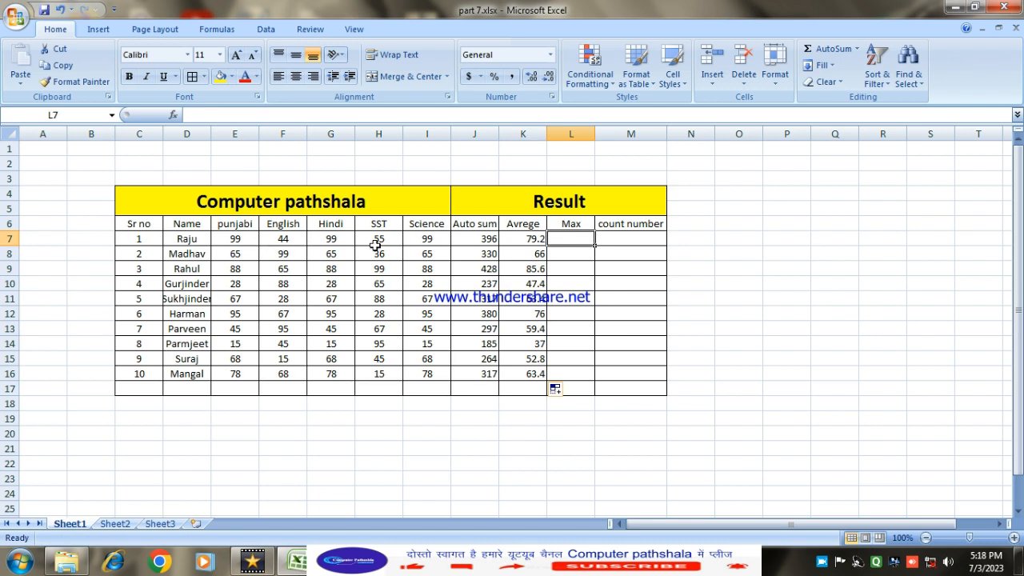
left_click(572, 280)
left_click(576, 239)
left_click(470, 389)
left_click(414, 390)
left_click(361, 391)
left_click(316, 395)
left_click(269, 396)
left_click(232, 392)
left_click(184, 394)
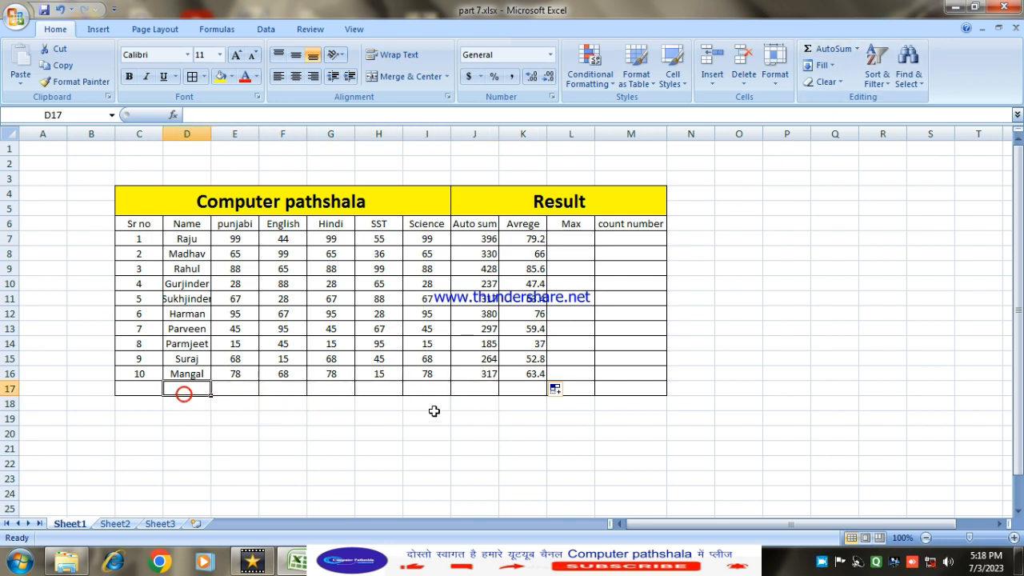
left_click(574, 244)
left_click(573, 255)
left_click(570, 294)
left_click(561, 341)
left_click(556, 388)
left_click(581, 340)
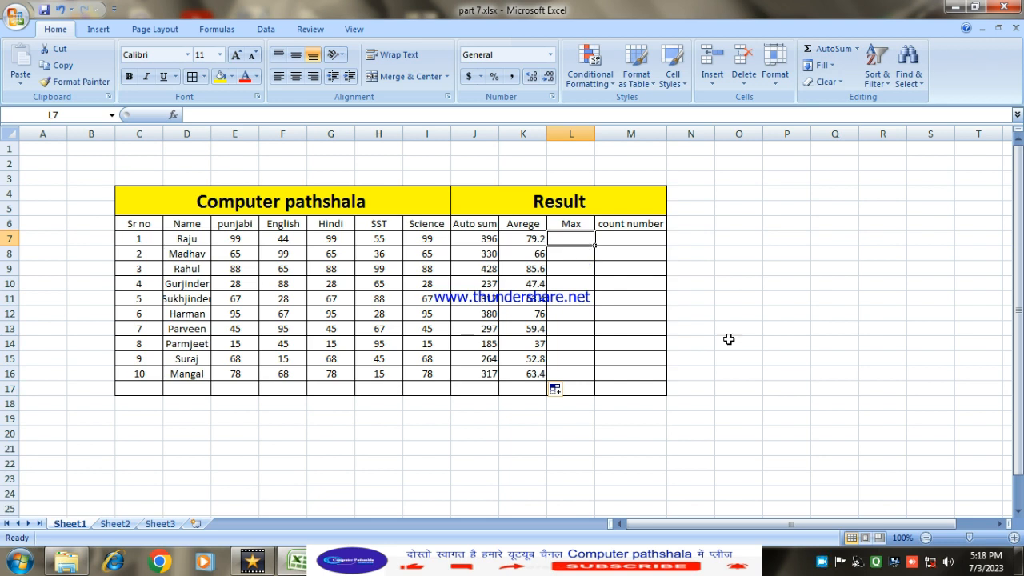
left_click(776, 347)
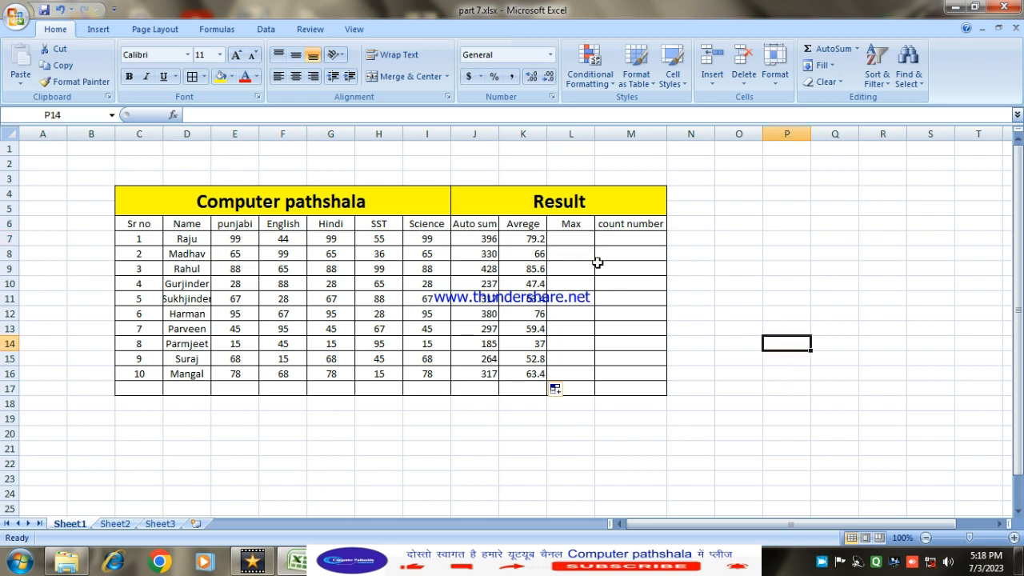
- Insert a MAX formula for the first student's subject marks in L7, with the range set to E7:I7
left_click(576, 239)
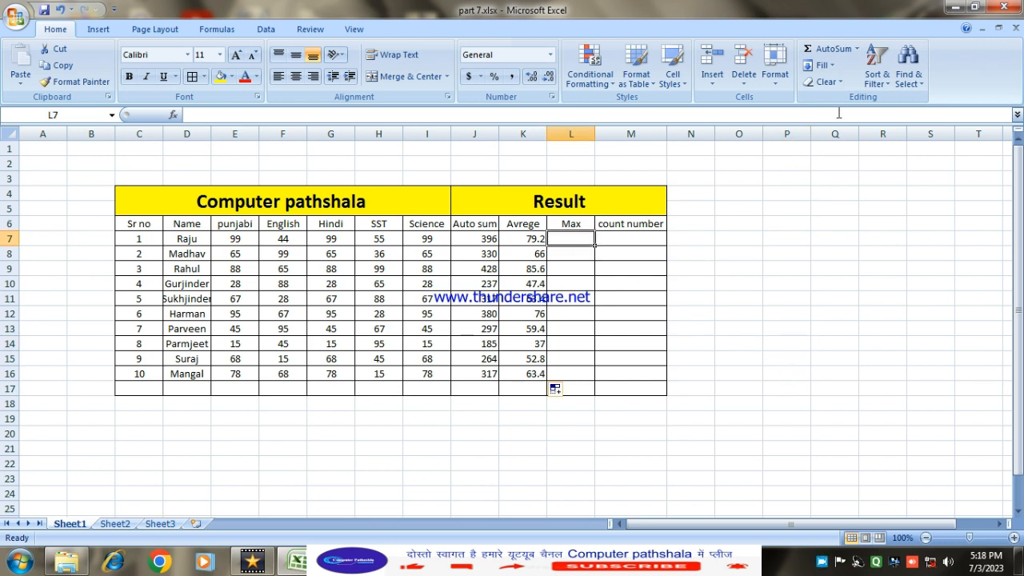
left_click(578, 242)
left_click(855, 48)
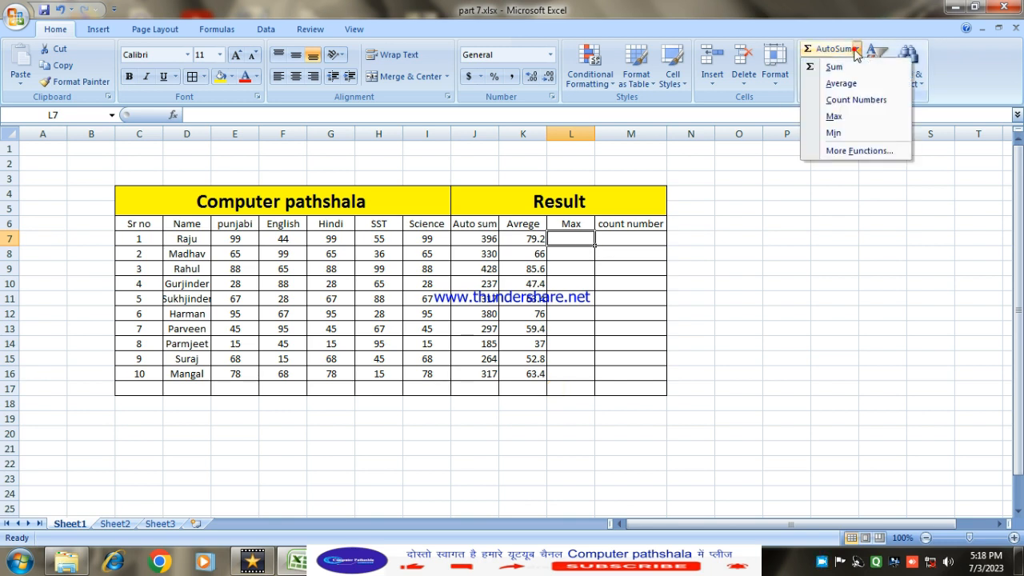
left_click(846, 117)
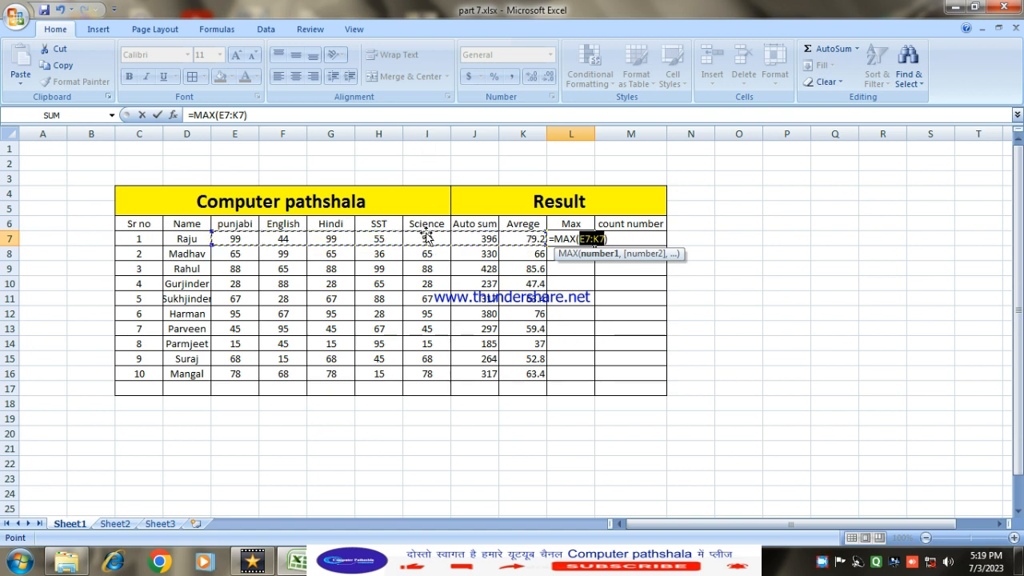
left_click(600, 239)
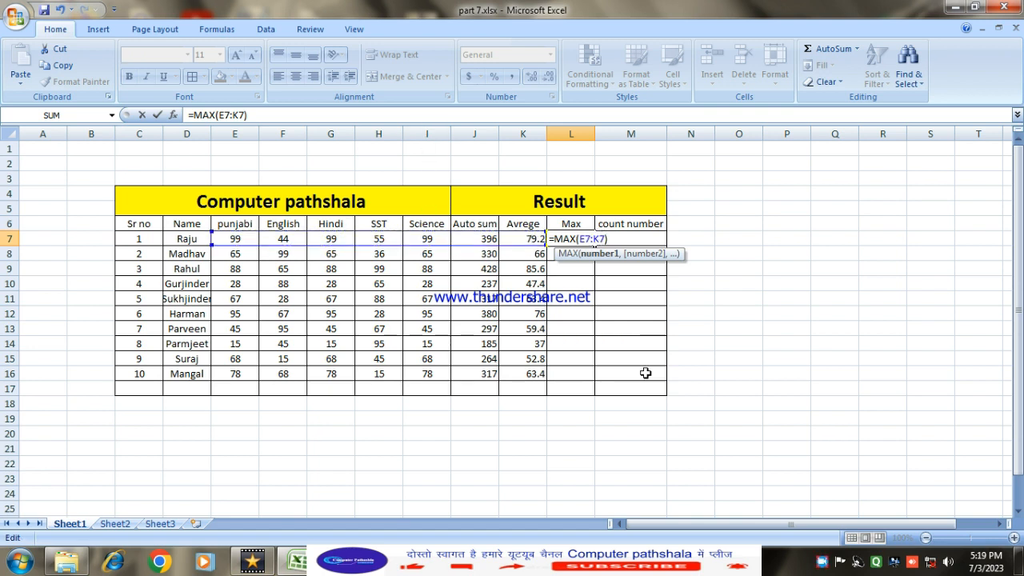
key("BackSpace")
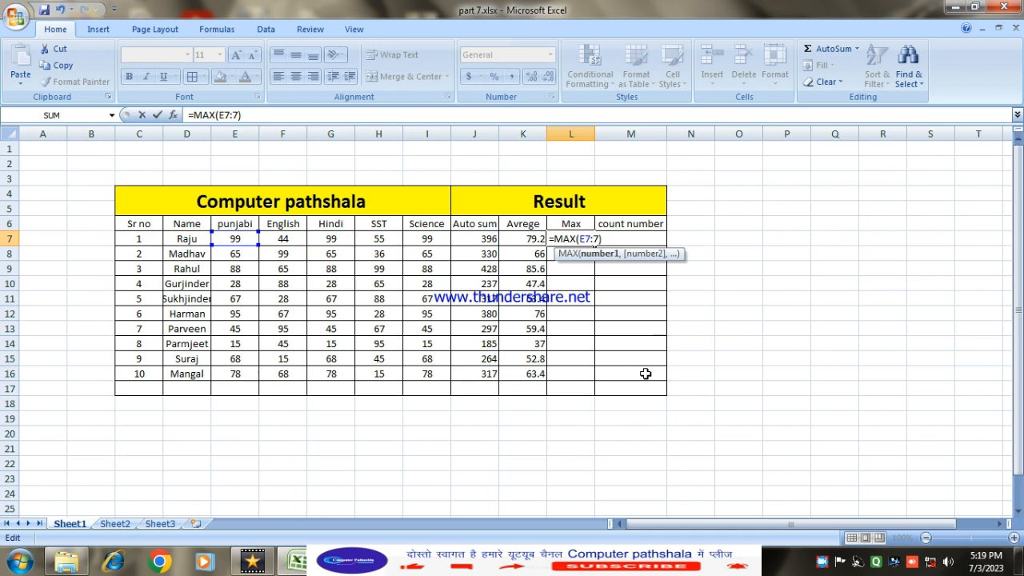
type("I")
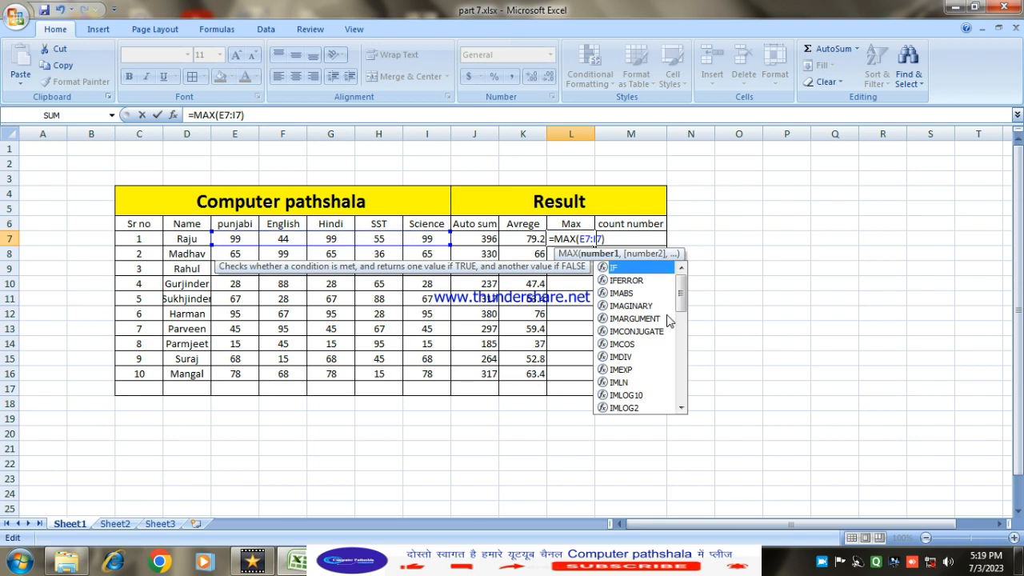
key("Return")
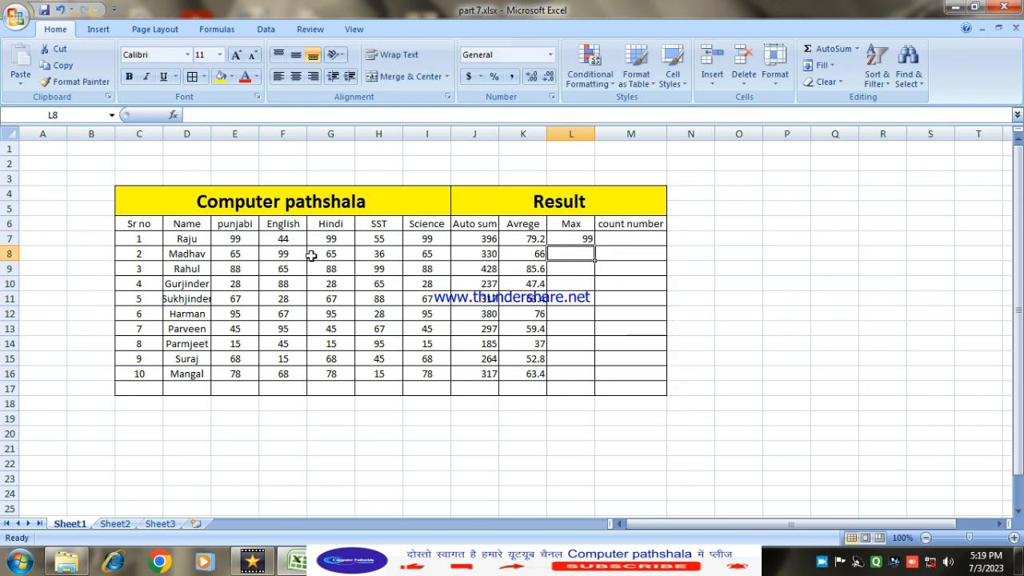
- Fill the MAX formula from L7 down to L16 for all ten students
left_click_drag(228, 239, 430, 238)
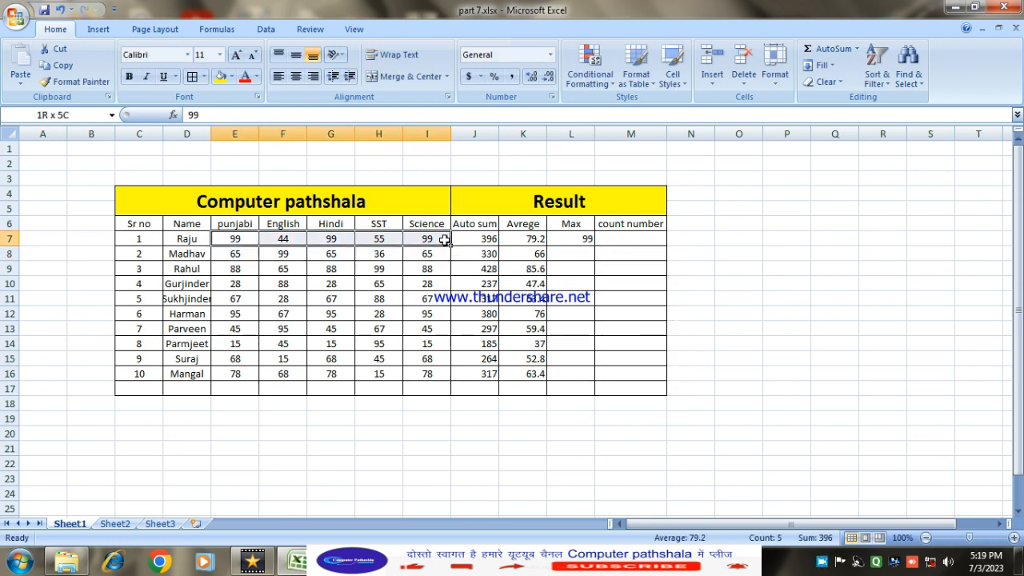
left_click(582, 238)
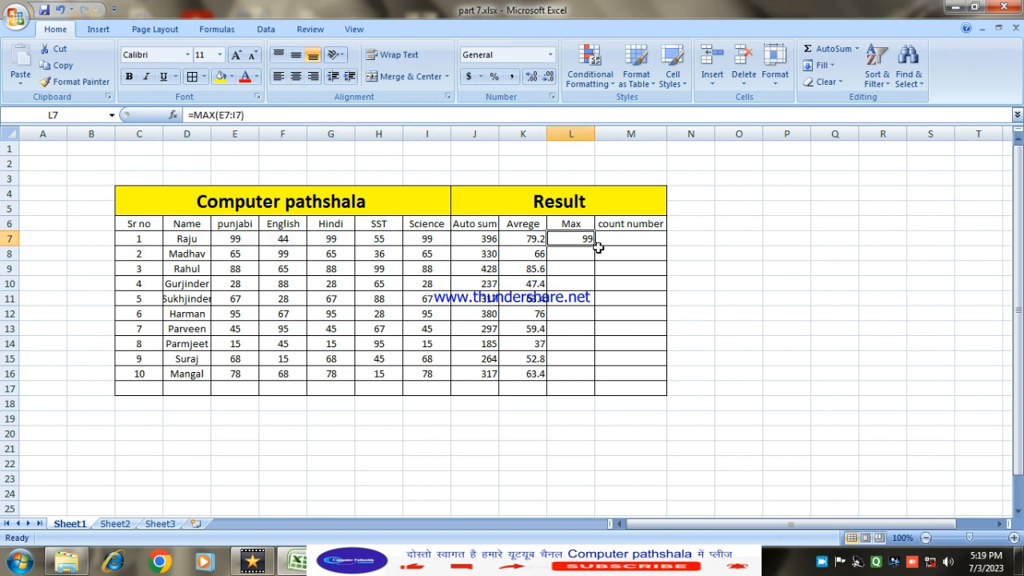
left_click_drag(595, 247, 593, 373)
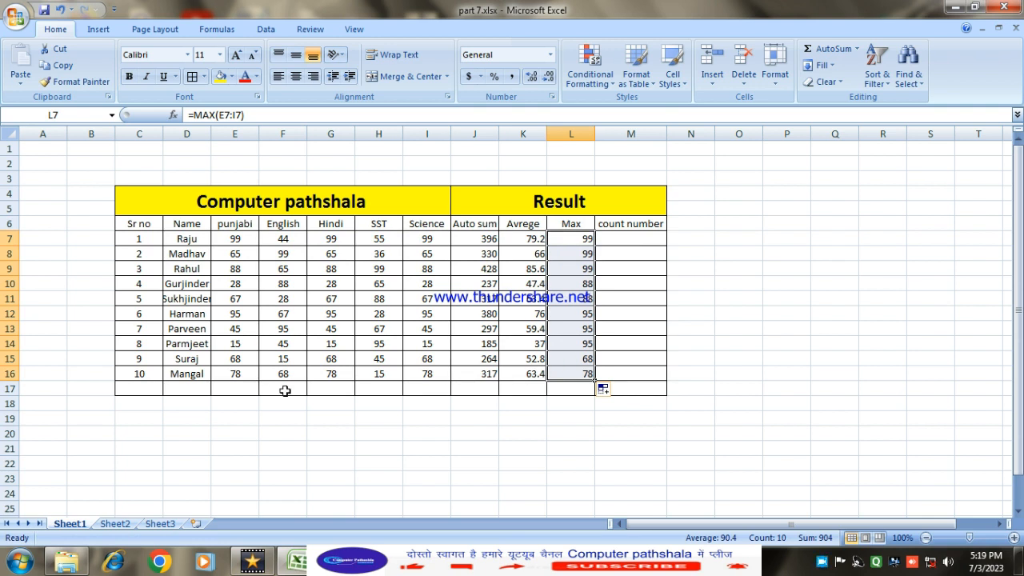
- Examine the individual formulas in the filled Max column between L7 and L16
left_click(590, 373)
left_click(589, 329)
left_click(590, 296)
left_click(576, 254)
left_click(582, 238)
left_click(584, 269)
left_click(587, 315)
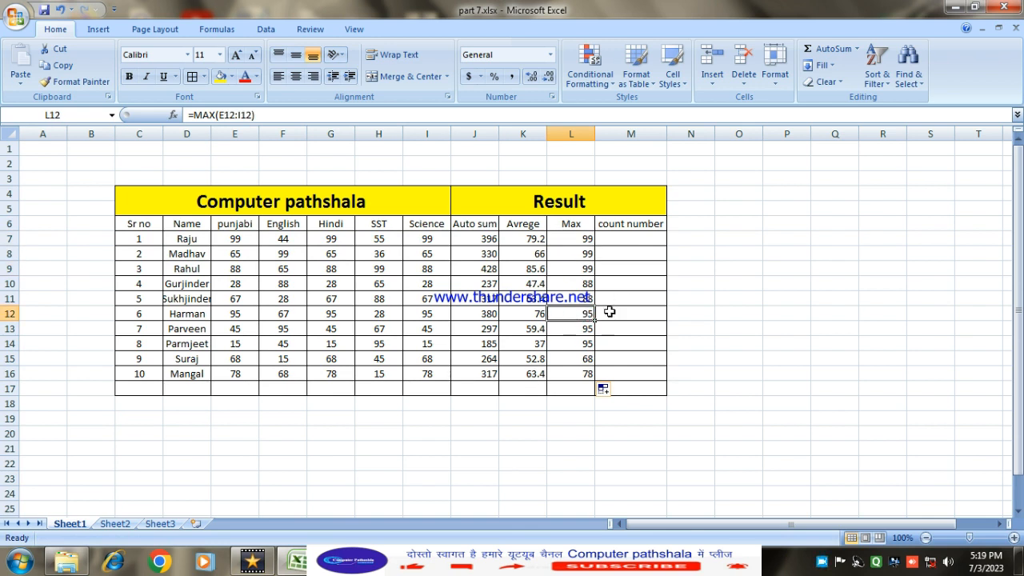
- Recheck the MAX formulas of several students in column L, finishing on the first student's formula in L7
left_click(579, 239)
left_click(579, 254)
left_click(578, 280)
left_click(572, 314)
left_click(576, 343)
left_click(576, 373)
left_click(568, 269)
left_click(568, 251)
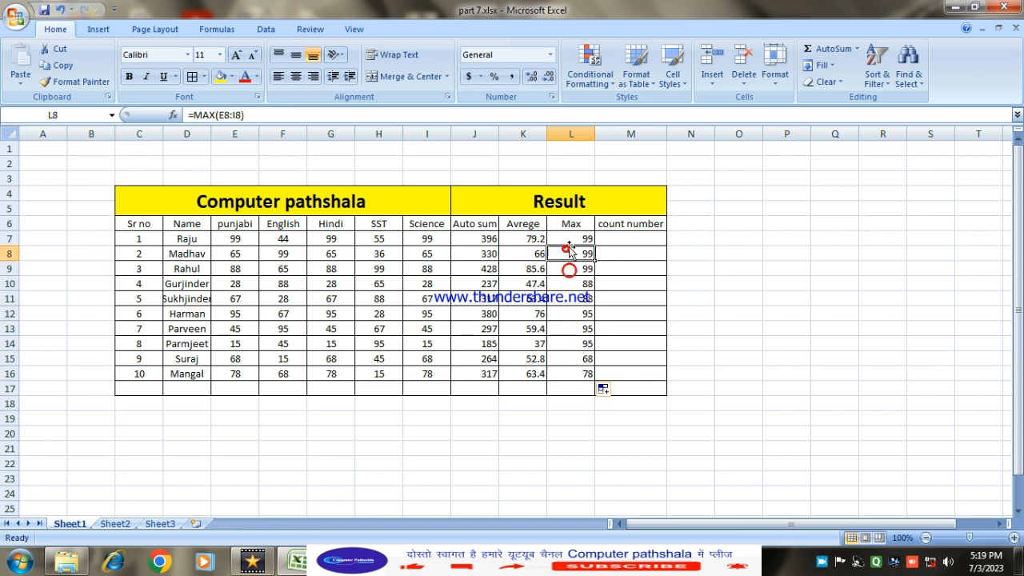
left_click(572, 238)
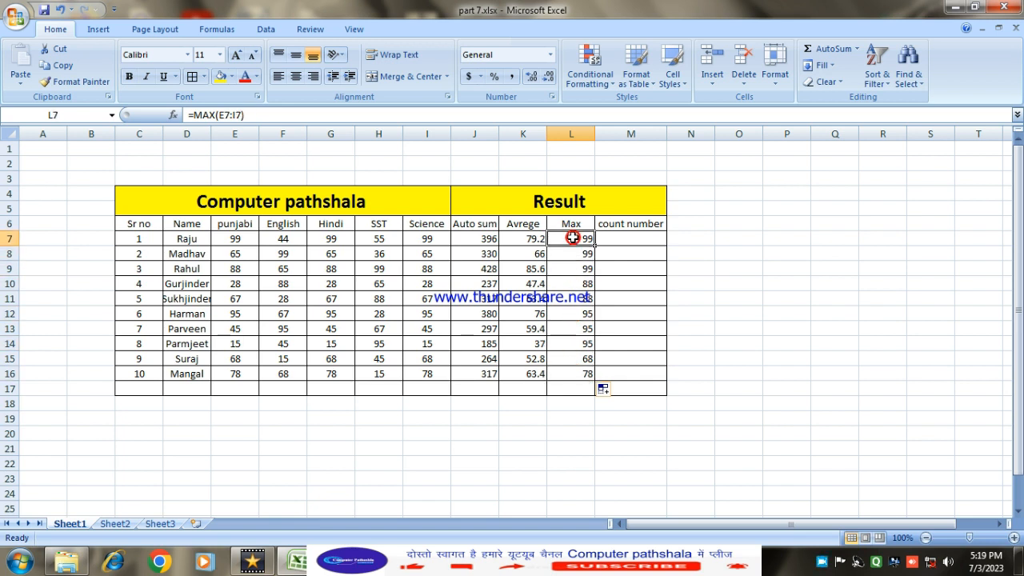
- Insert a Count Numbers formula in L17, below the Max column, that counts the range L7:L16
left_click(574, 387)
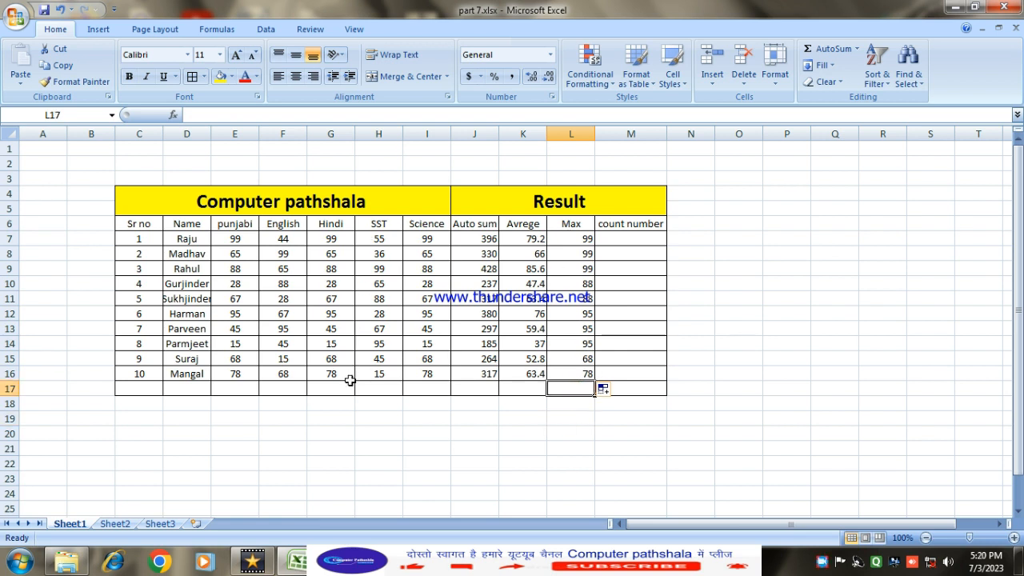
left_click(584, 445)
left_click(579, 388)
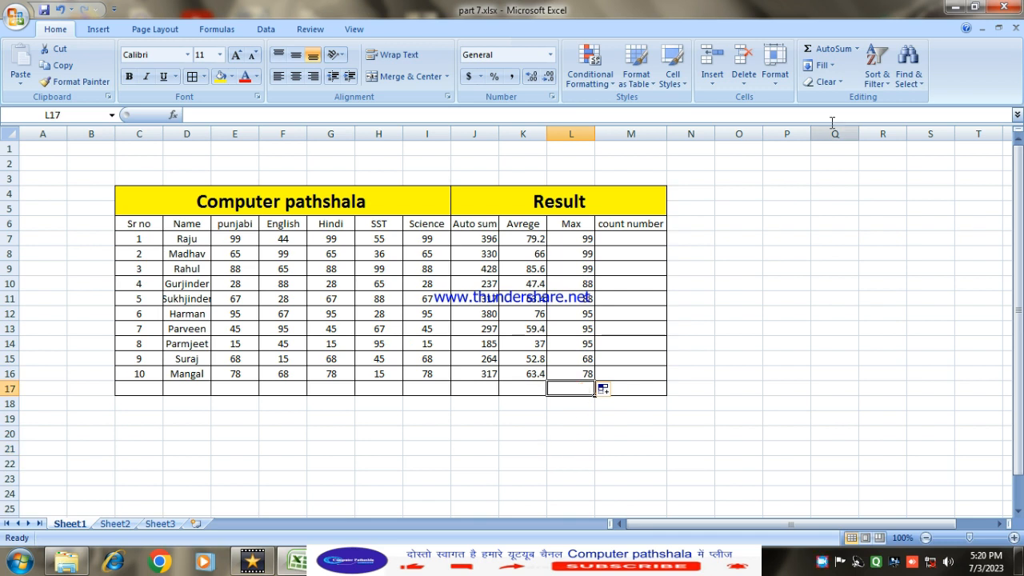
left_click(855, 50)
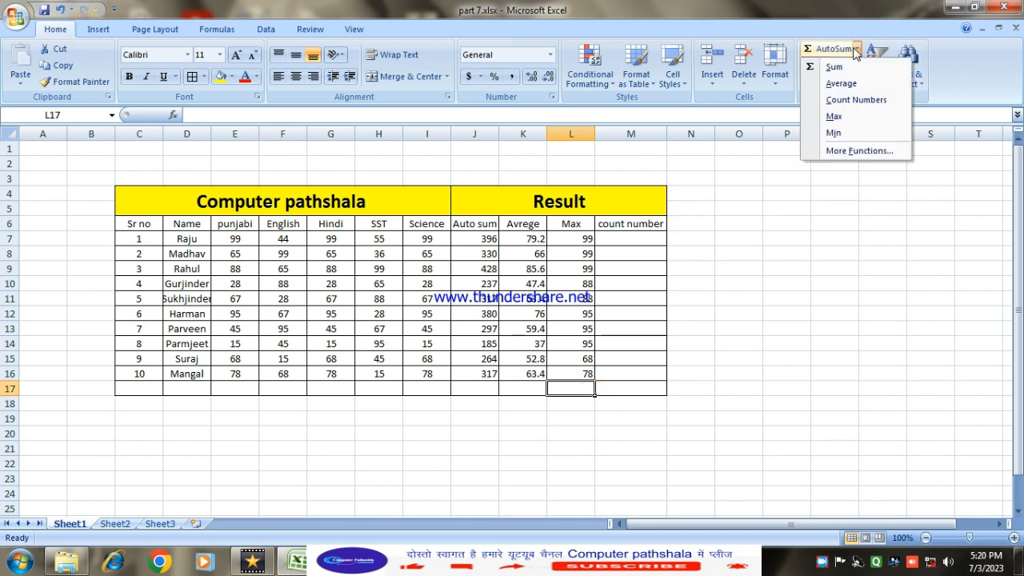
left_click(858, 104)
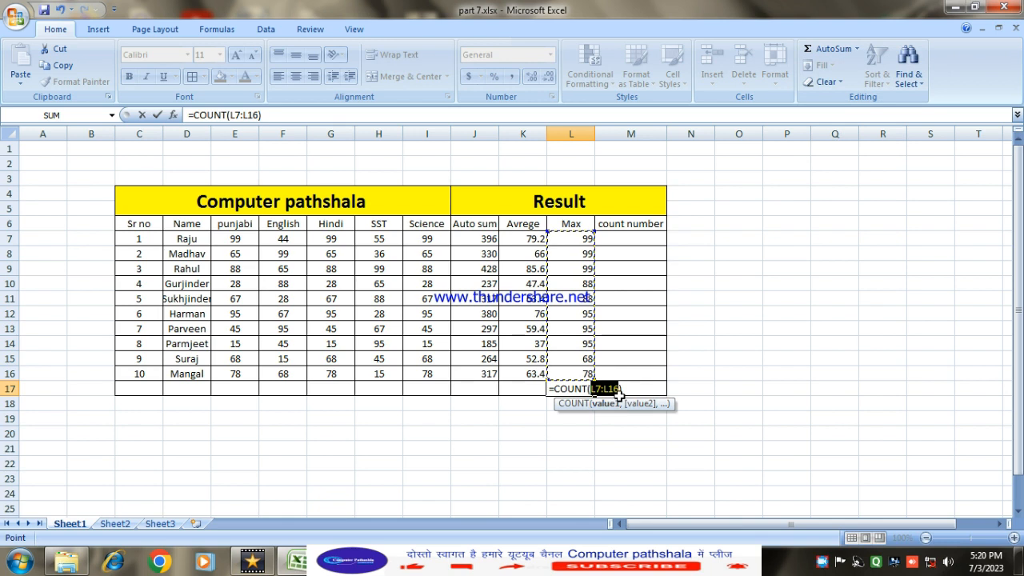
key("Return")
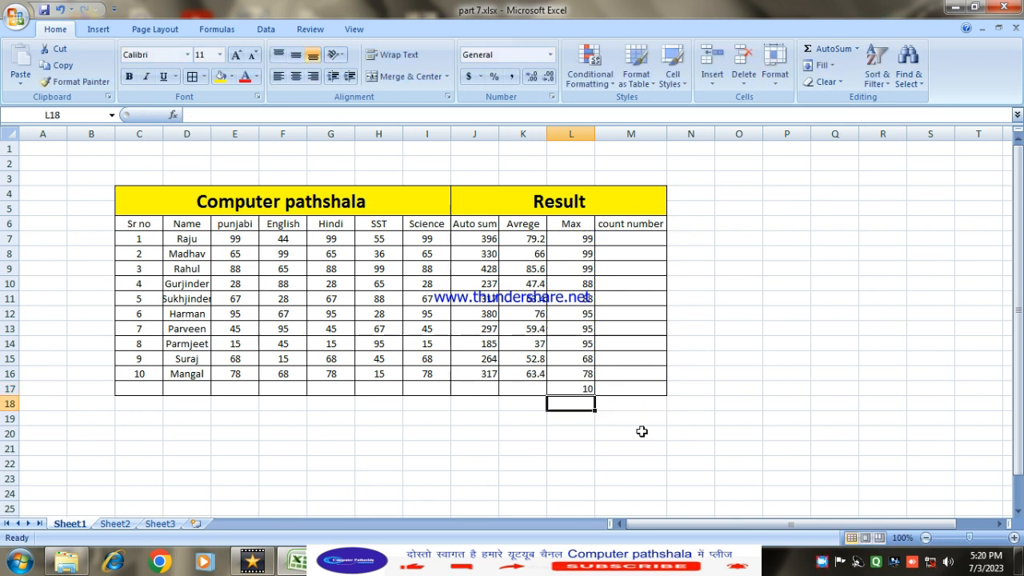
left_click(571, 389)
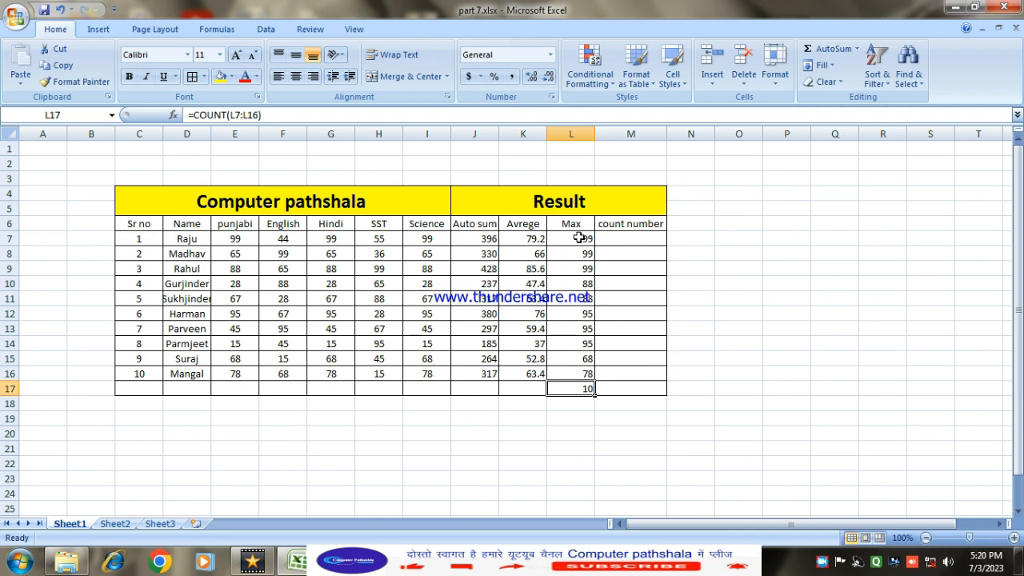
- Go through the ten Max cells from L7 to L16 one by one to verify the count below them
left_click(576, 238)
left_click(576, 254)
left_click(576, 269)
left_click(576, 286)
left_click(576, 300)
left_click(577, 315)
left_click(575, 329)
left_click(575, 344)
left_click(575, 359)
left_click(571, 374)
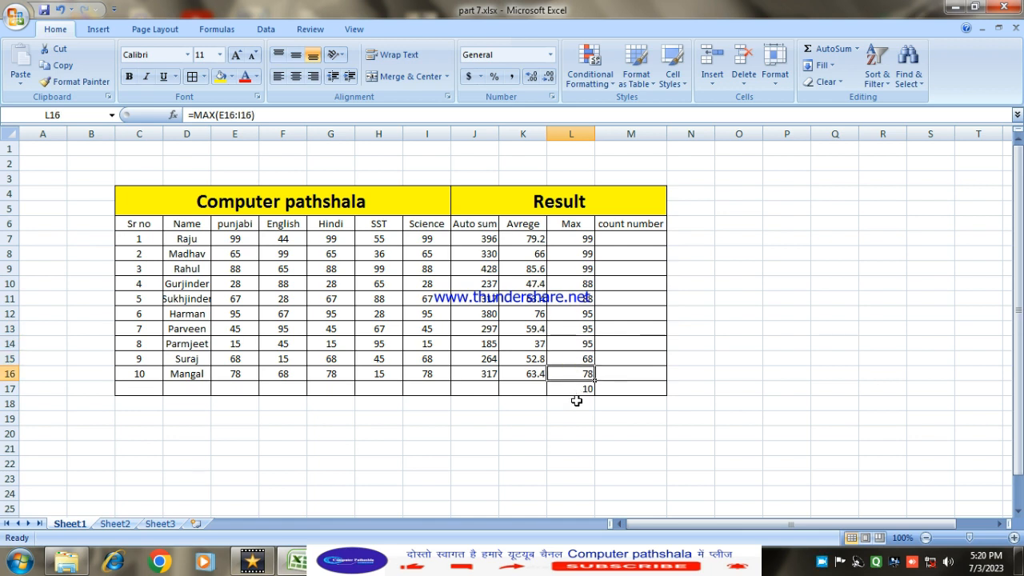
- Review the function arguments of the MAX formula in L16 and close the dialog
left_click(857, 49)
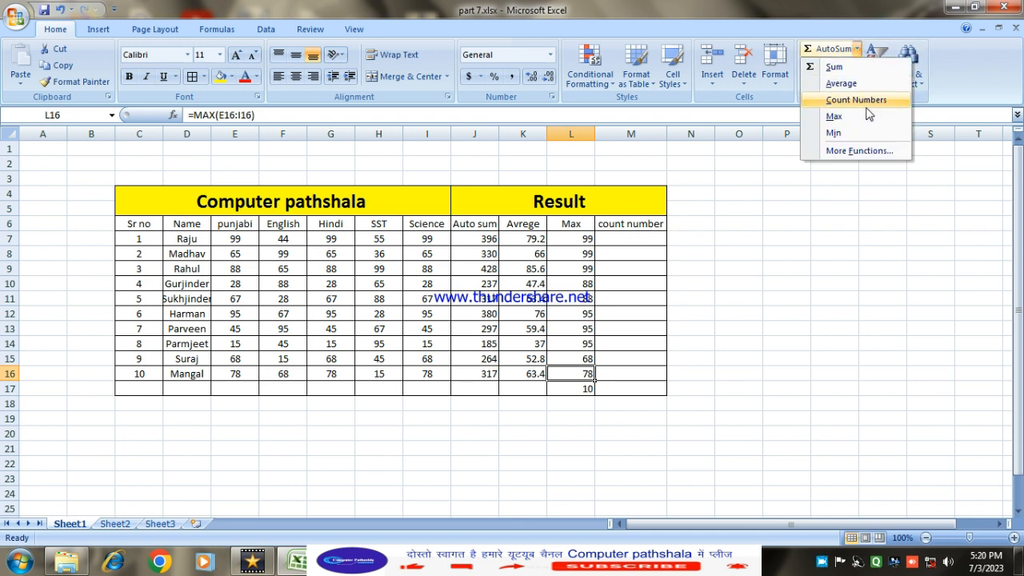
left_click(860, 151)
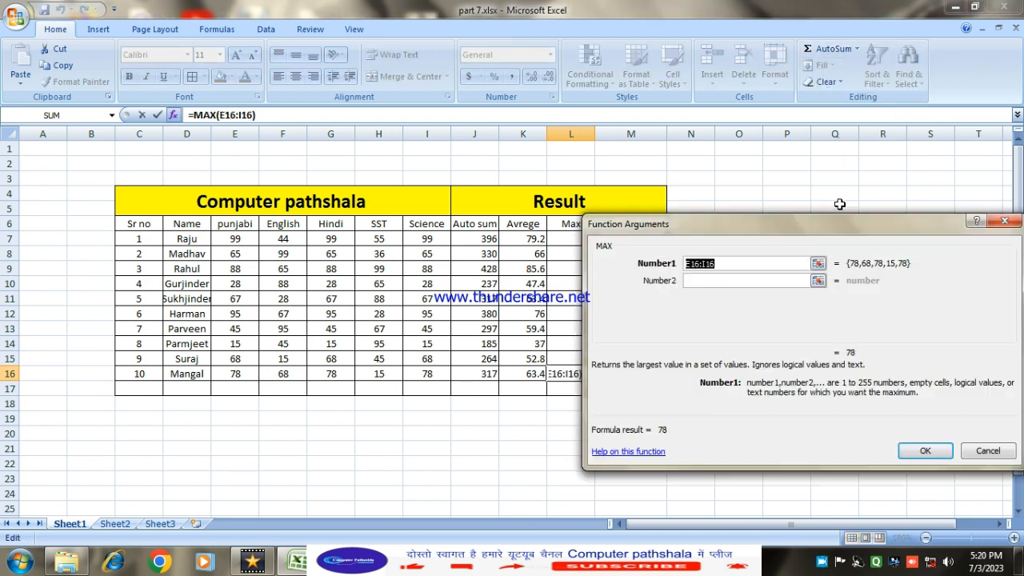
left_click_drag(828, 222, 478, 149)
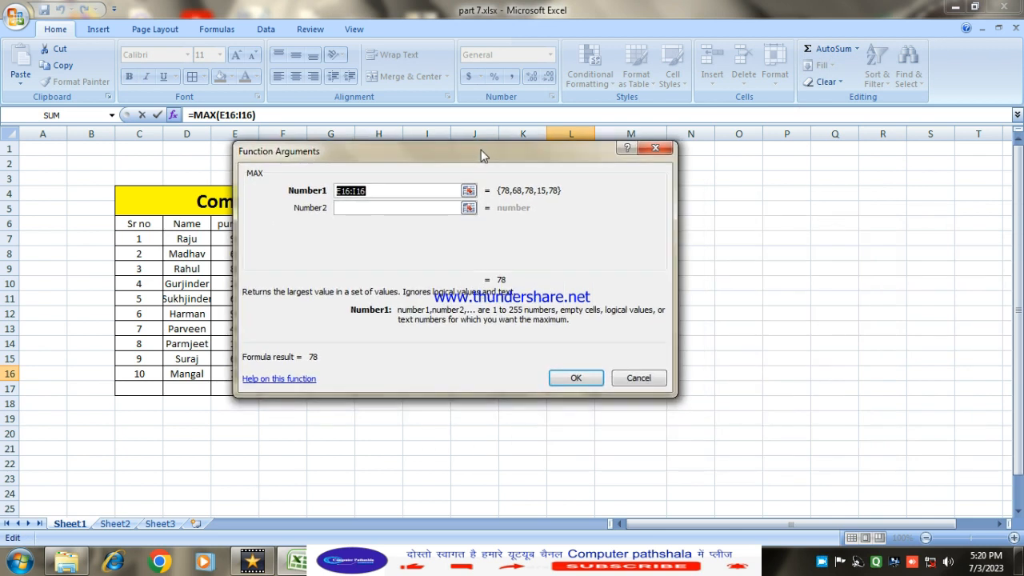
left_click_drag(481, 150, 607, 86)
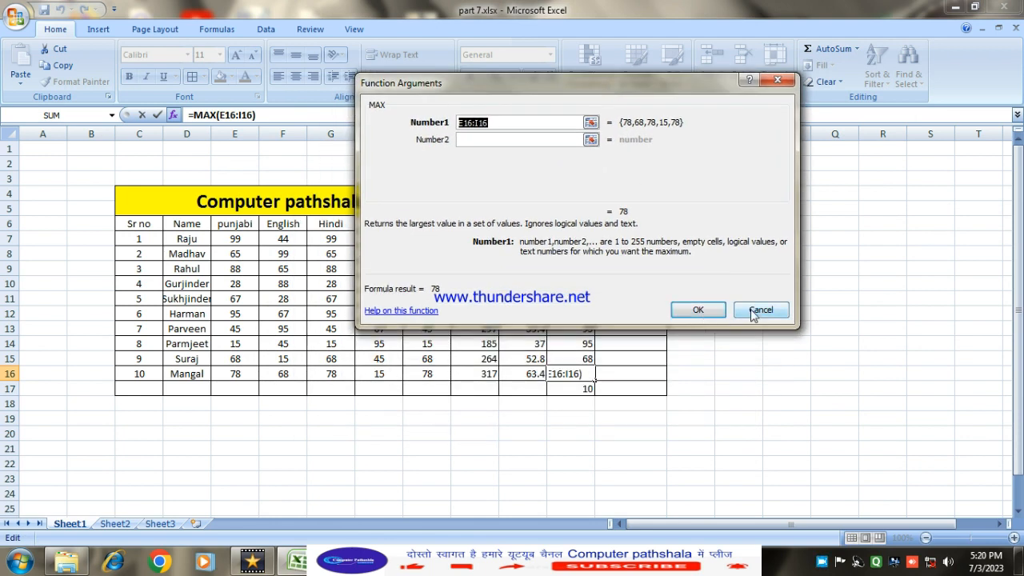
left_click(698, 309)
left_click(857, 50)
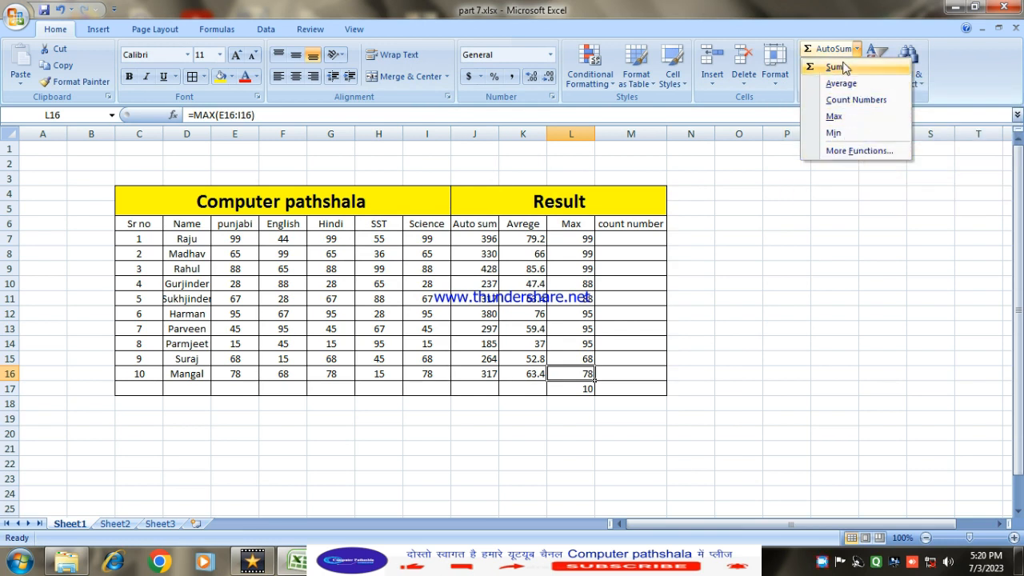
left_click(740, 233)
scroll(572, 392, "down", 2)
scroll(571, 395, "up", 2)
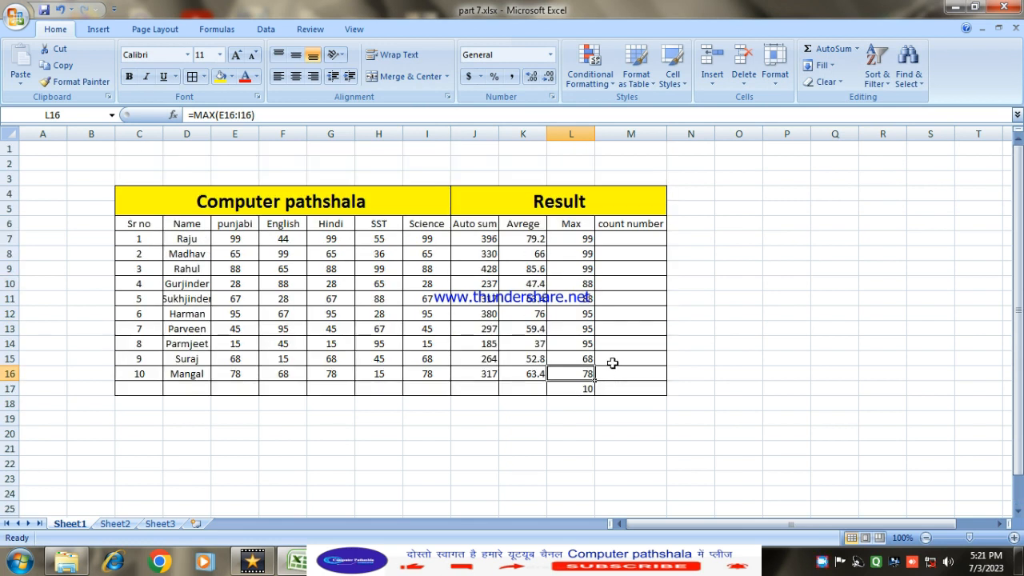
scroll(675, 346, "down", 1)
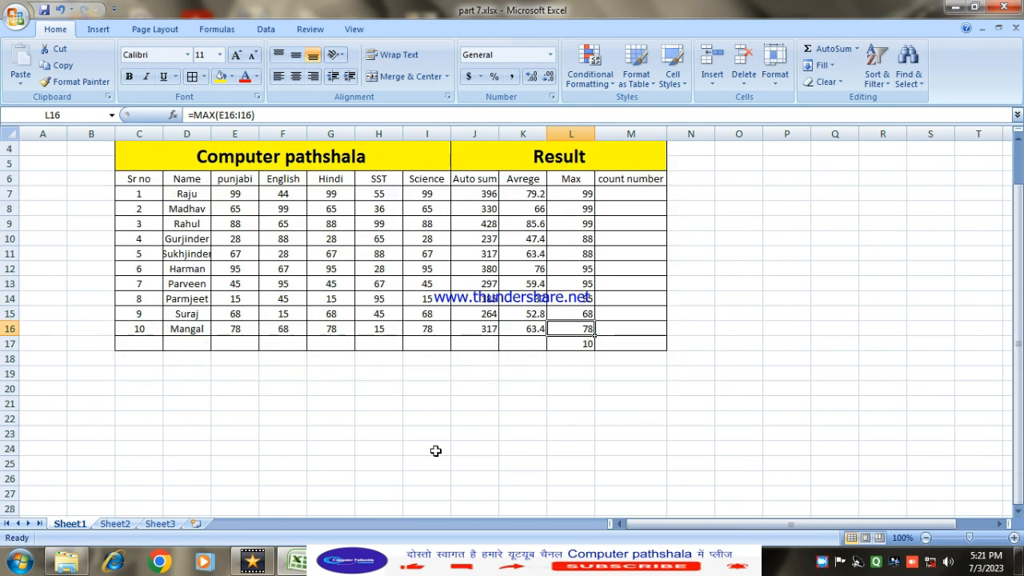
- Insert an AutoSum formula in H22, below the SST marks, that adds the range H7:H21
left_click(379, 418)
scroll(496, 428, "up", 1)
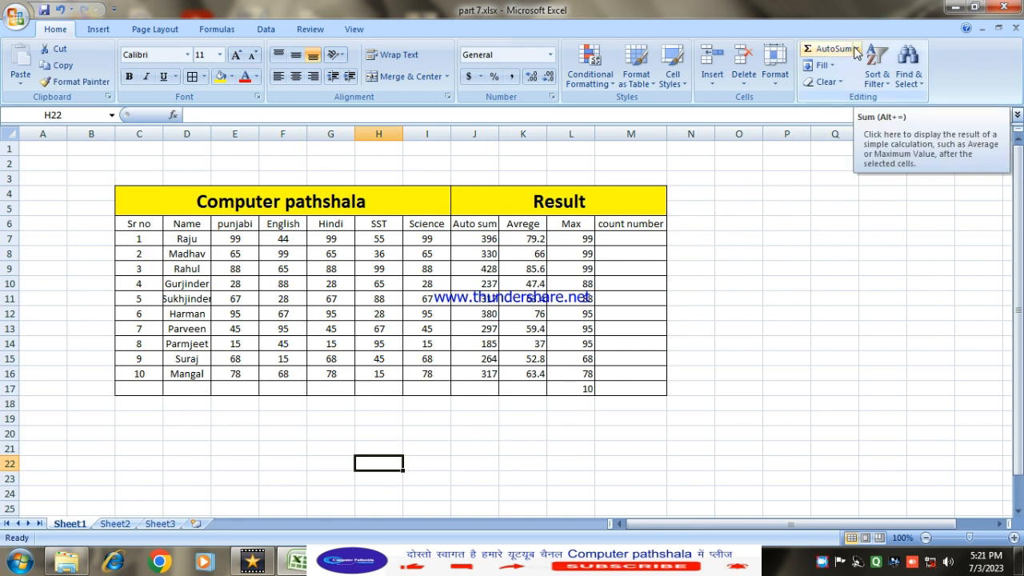
left_click(840, 52)
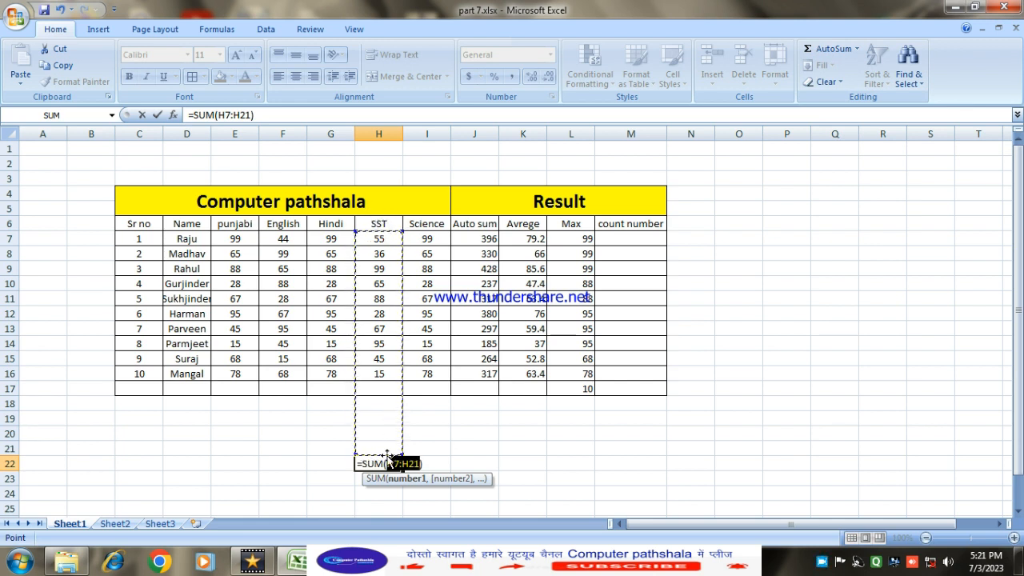
key("Return")
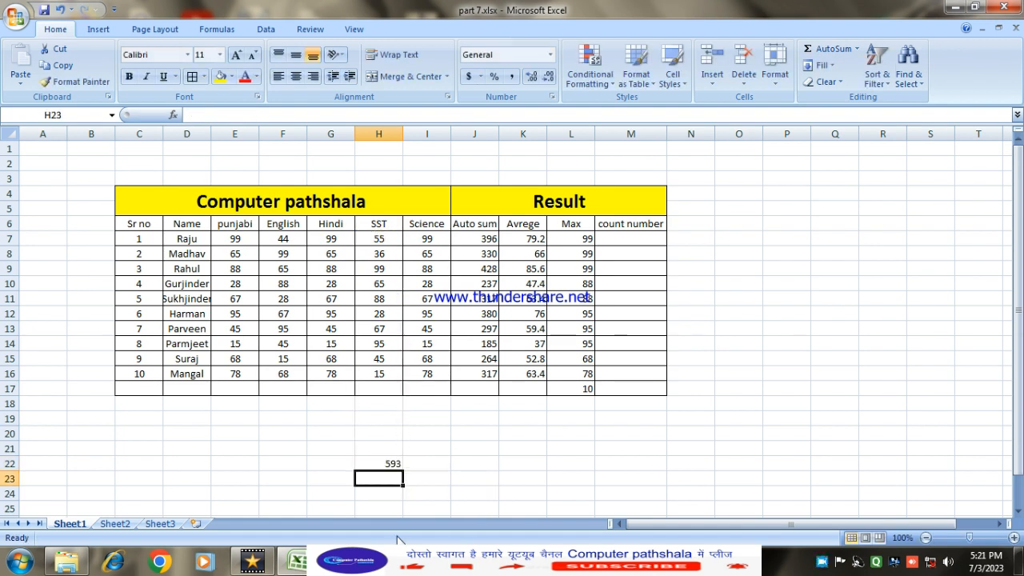
left_click(391, 464)
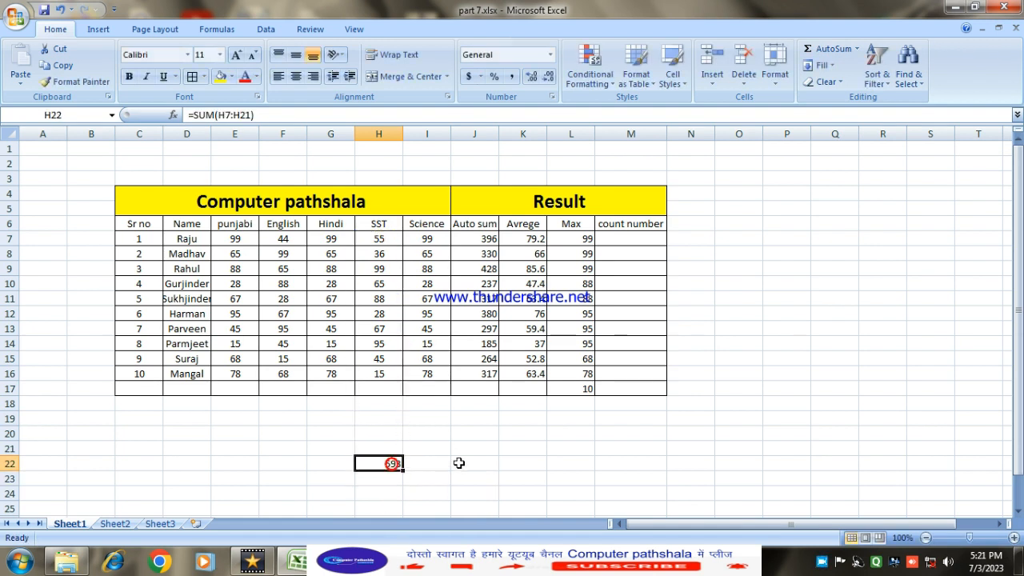
- Enter 100 in H17 and H18 and 200 in H20 below the SST marks, and recheck the SUM formula in H22
scroll(457, 461, "down", 1)
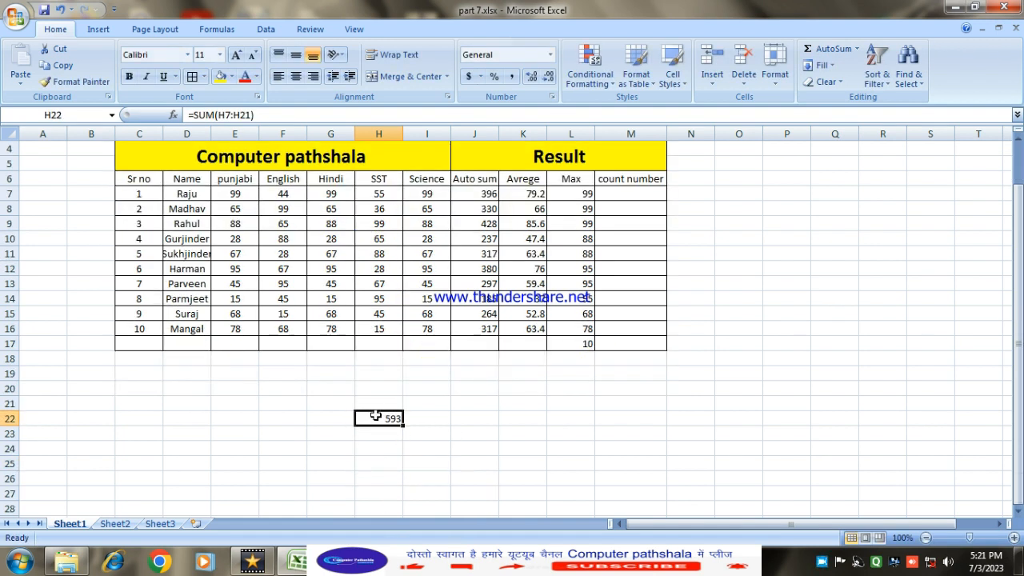
left_click(380, 342)
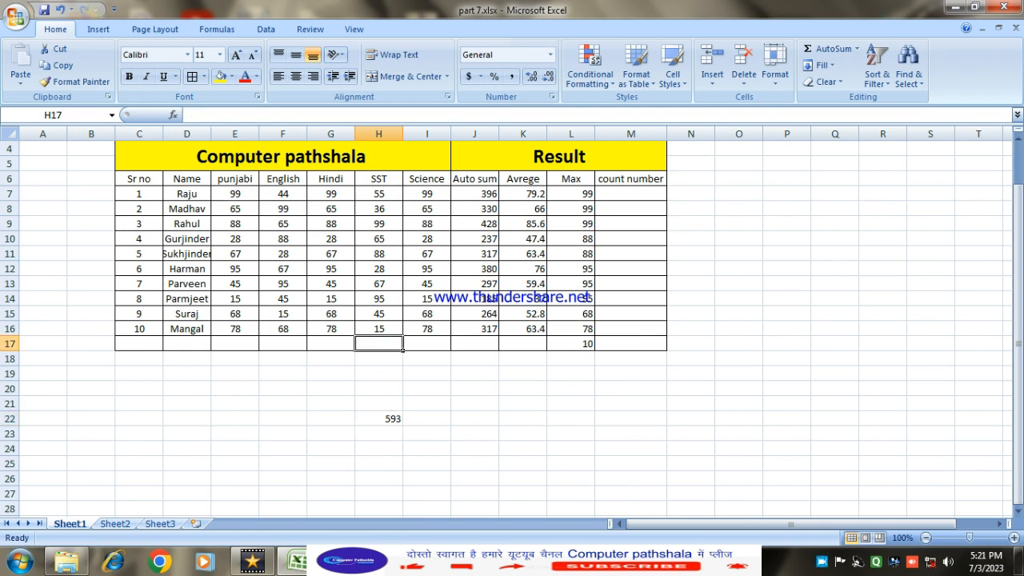
type("100")
key("Return")
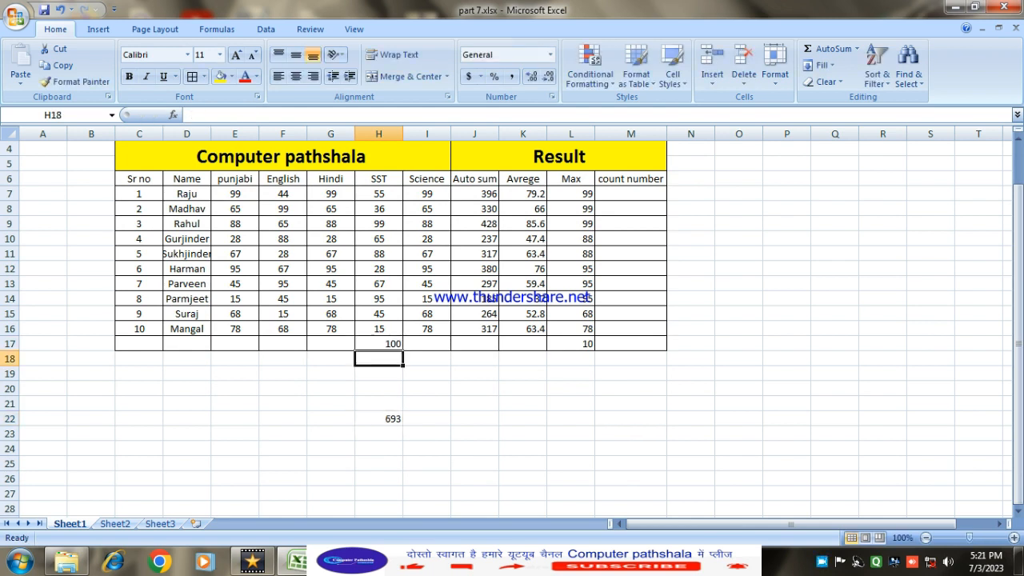
type("100")
key("Return")
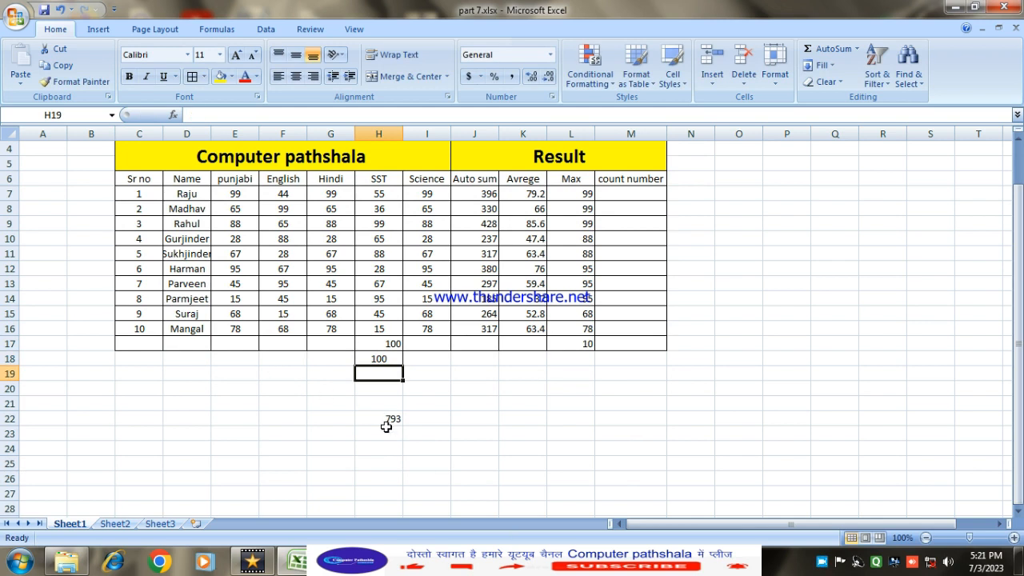
left_click(387, 391)
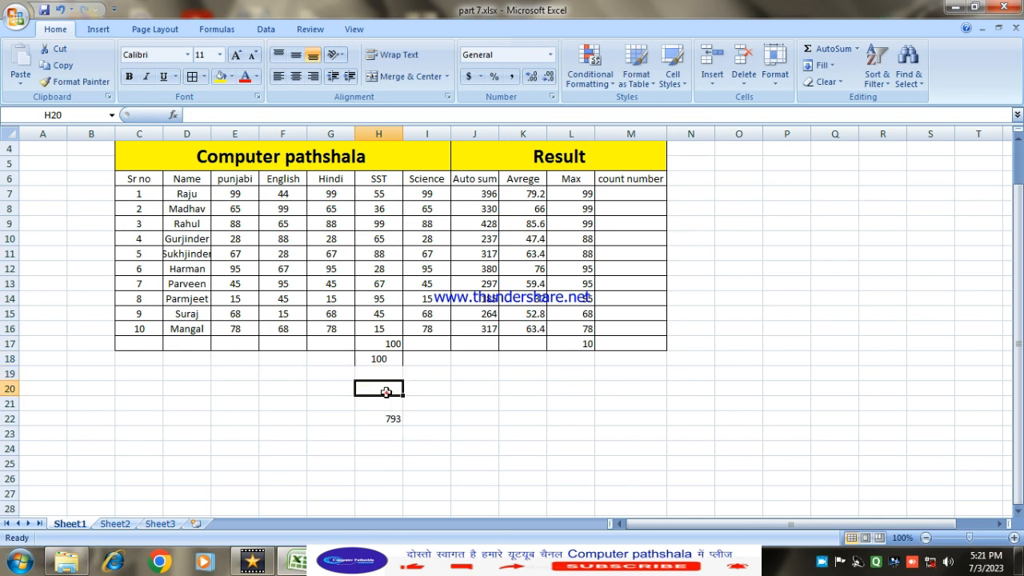
type("20")
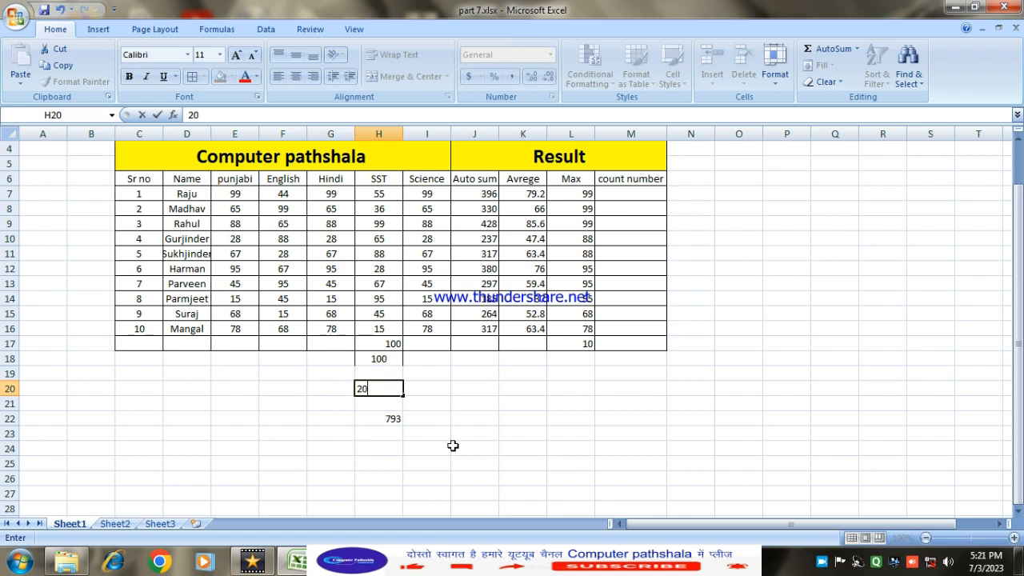
type("0")
key("Return")
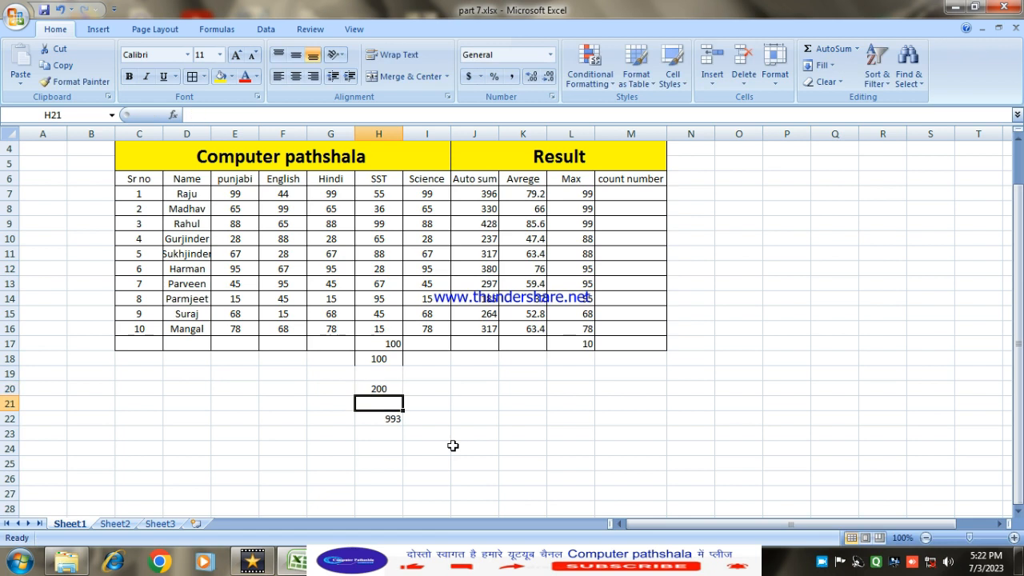
left_click(384, 372)
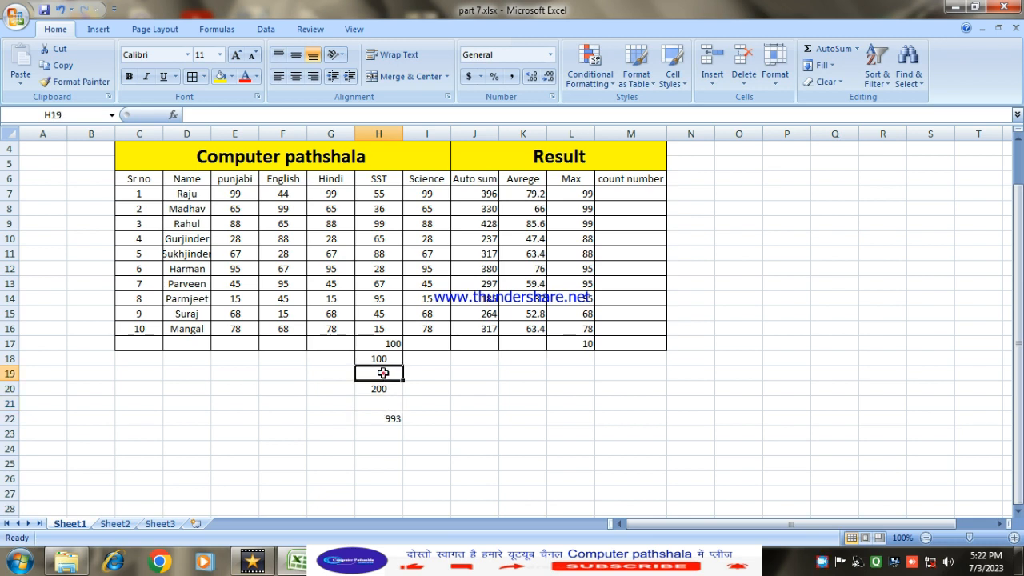
left_click(382, 403)
left_click(384, 418)
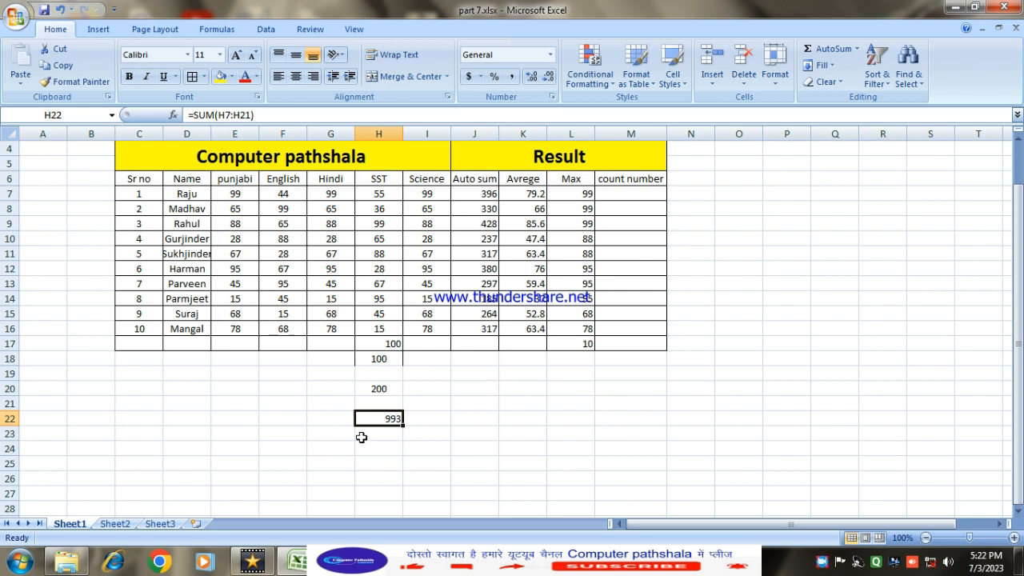
- Insert a Count Numbers formula in P18, with the range set to E7:L17 across the marks and results
left_click(752, 359)
left_click(793, 359)
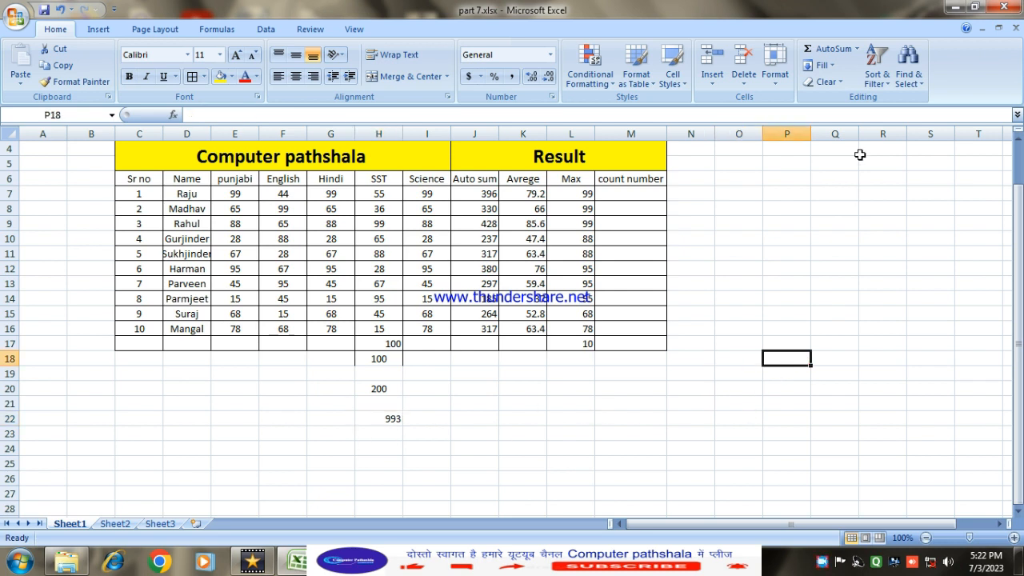
left_click(856, 49)
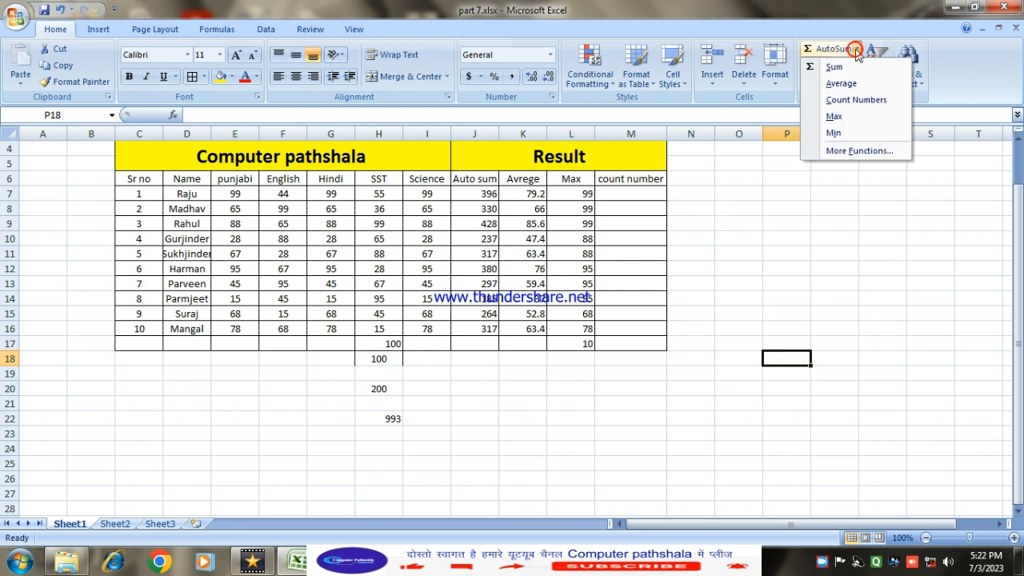
left_click(855, 100)
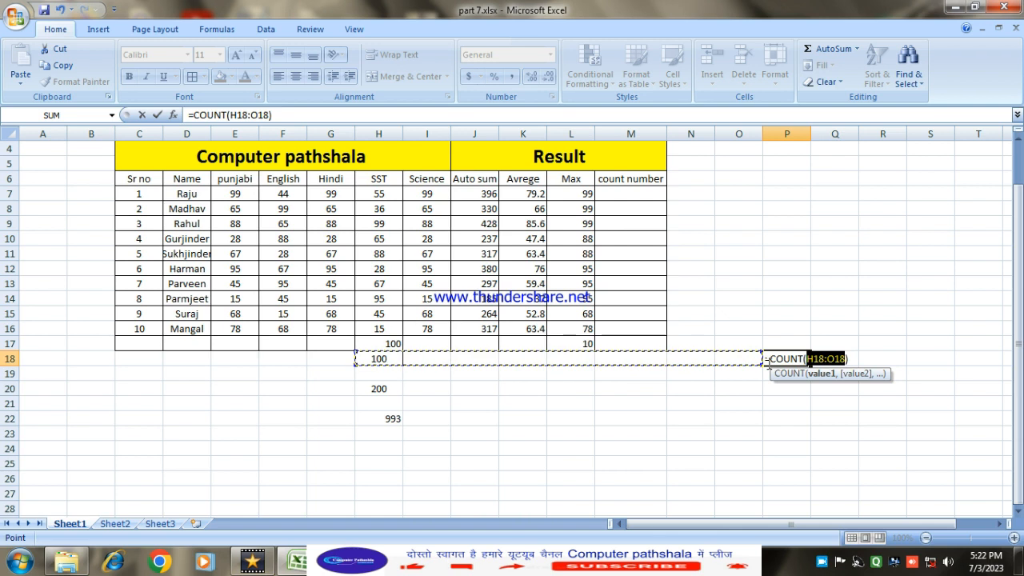
left_click(230, 195)
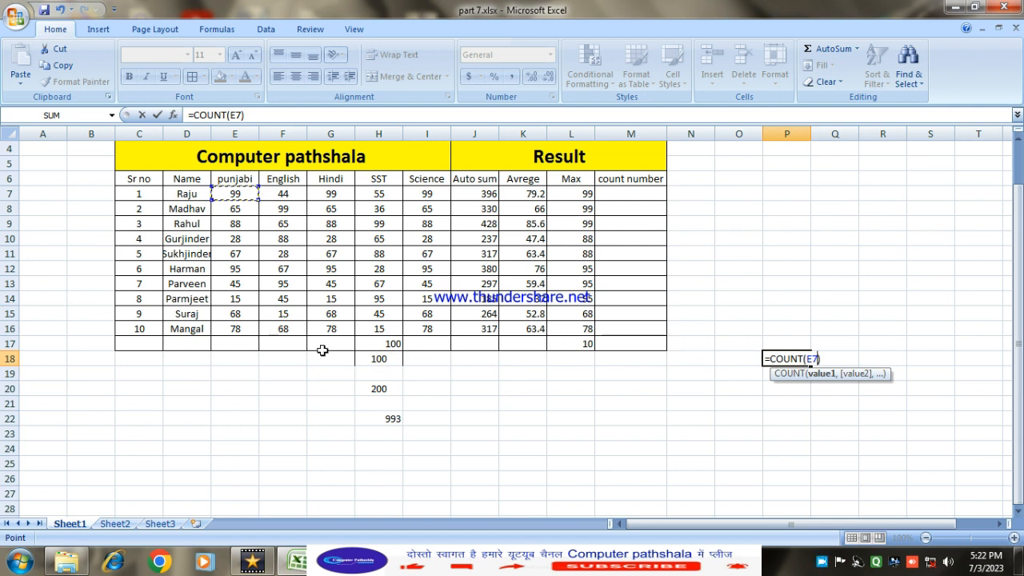
left_click_drag(234, 194, 600, 346)
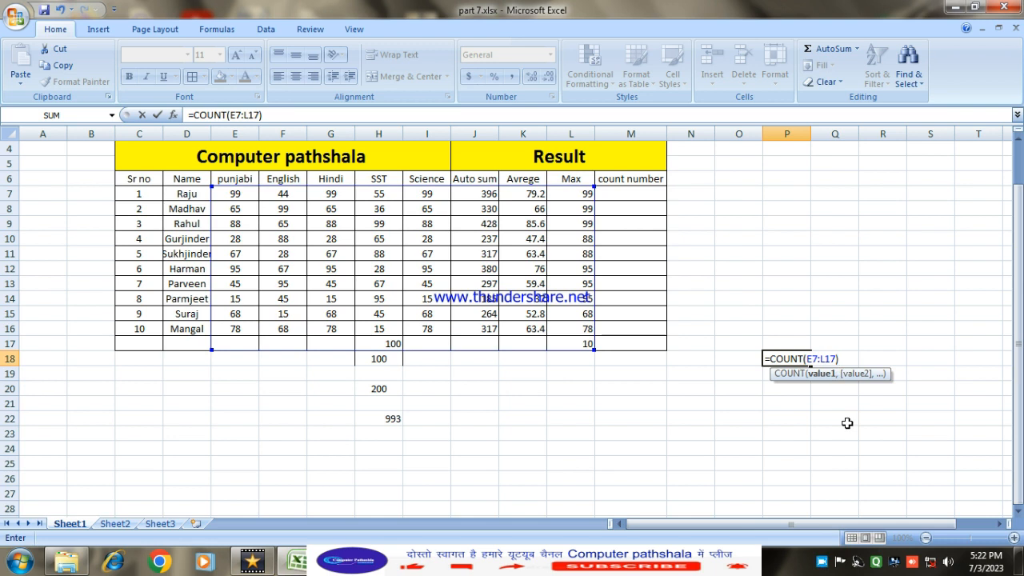
key("Return")
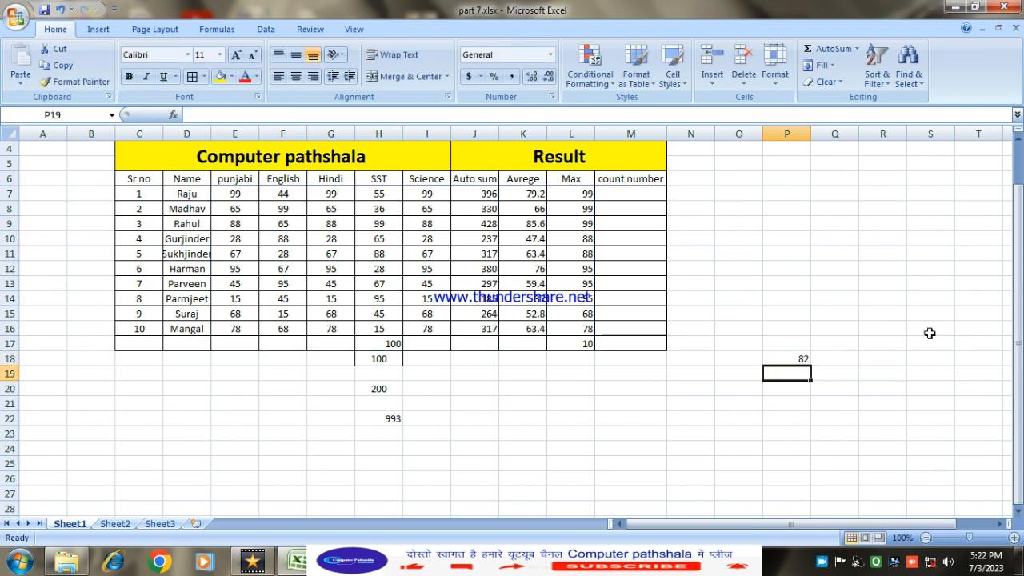
- Review the COUNT formula in P18 and look over the available Fill options
scroll(812, 377, "down", 1)
left_click(785, 313)
scroll(785, 313, "up", 2)
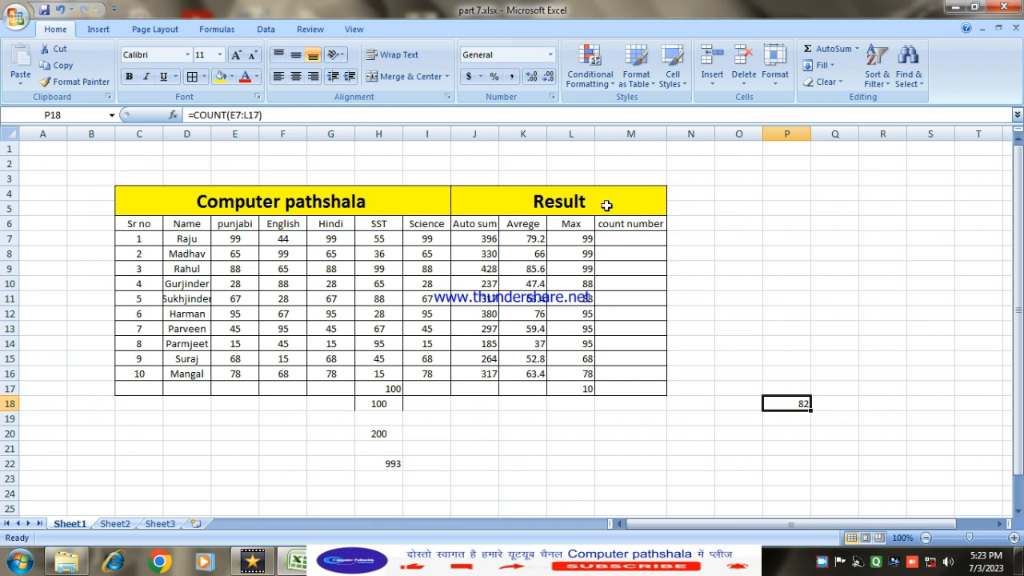
left_click(828, 66)
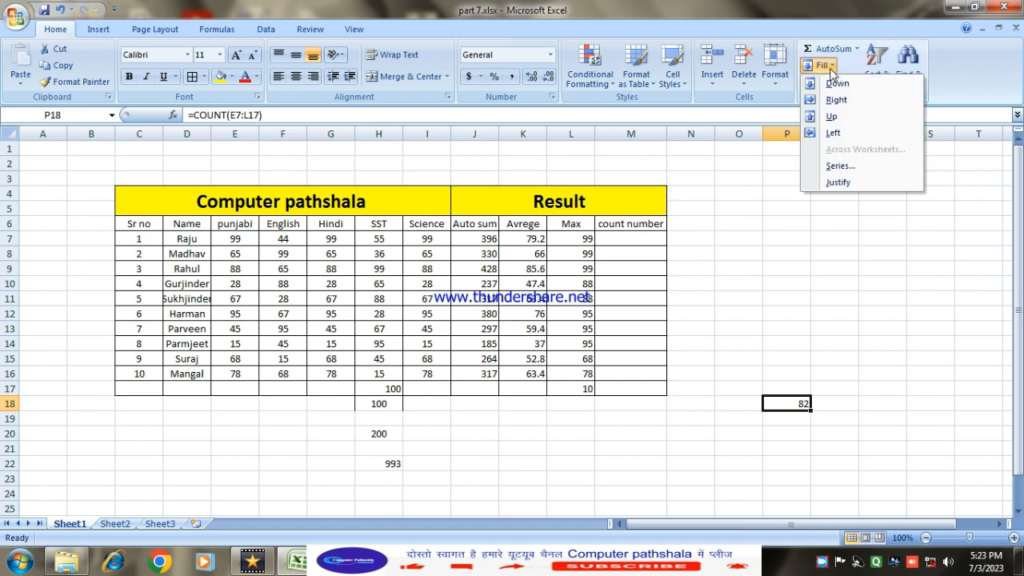
left_click(770, 244)
- Widen the Name column to fit the longest name and fill D9 down from the cell above
left_click_drag(212, 133, 233, 134)
left_click(214, 269)
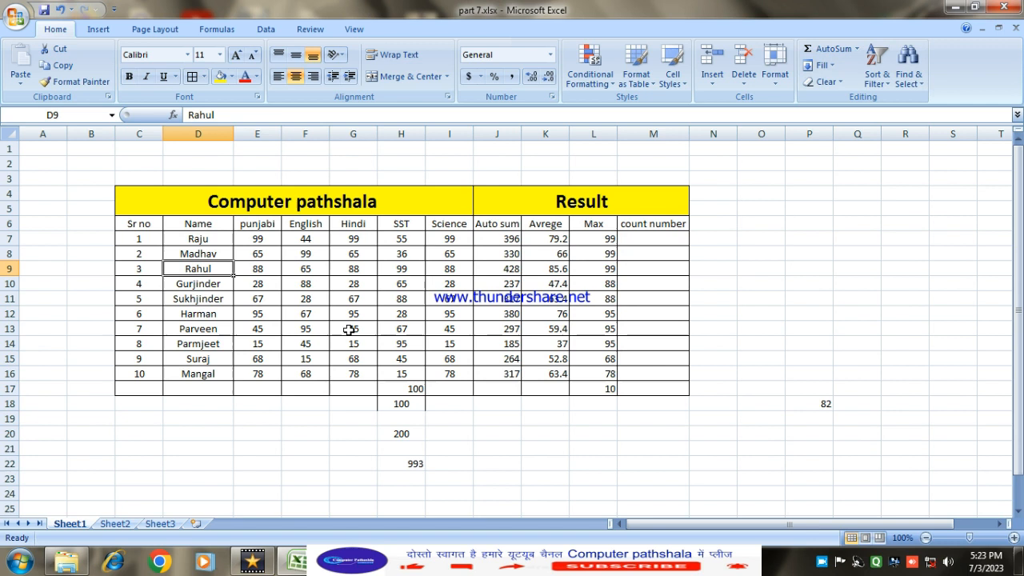
left_click(834, 66)
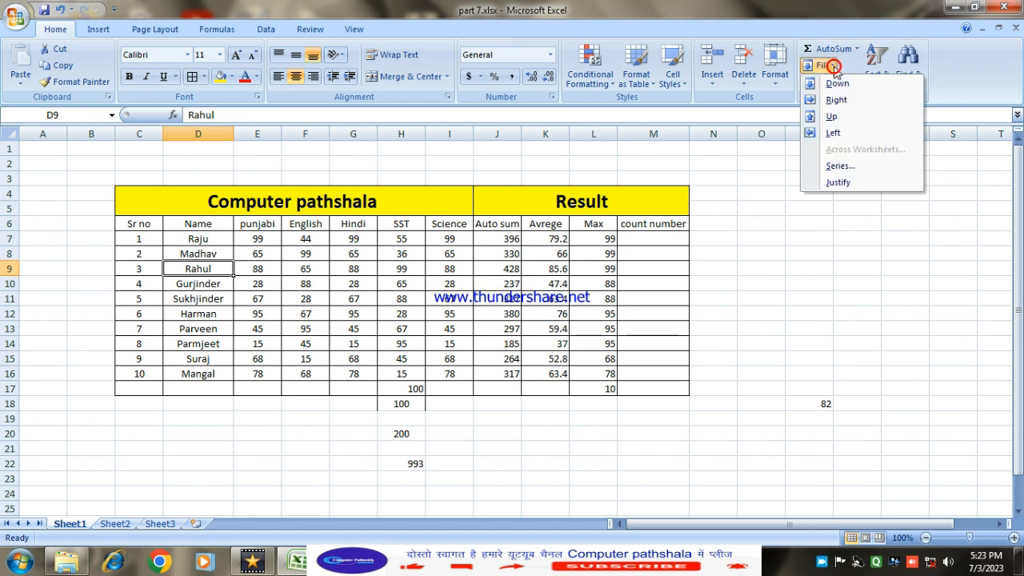
left_click(837, 83)
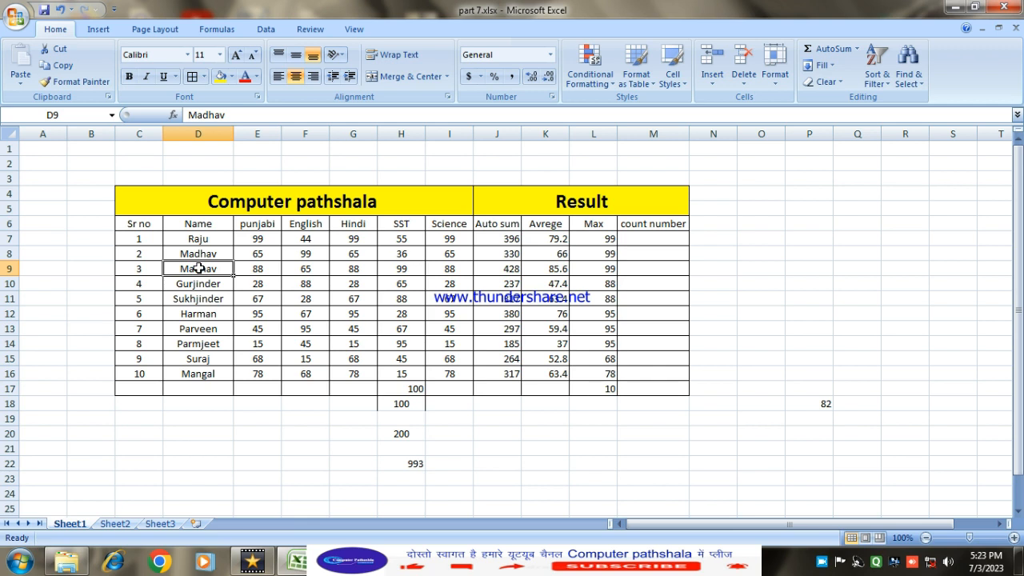
- Fill D12 in the Name column rightward from the serial number in C12
left_click(201, 313)
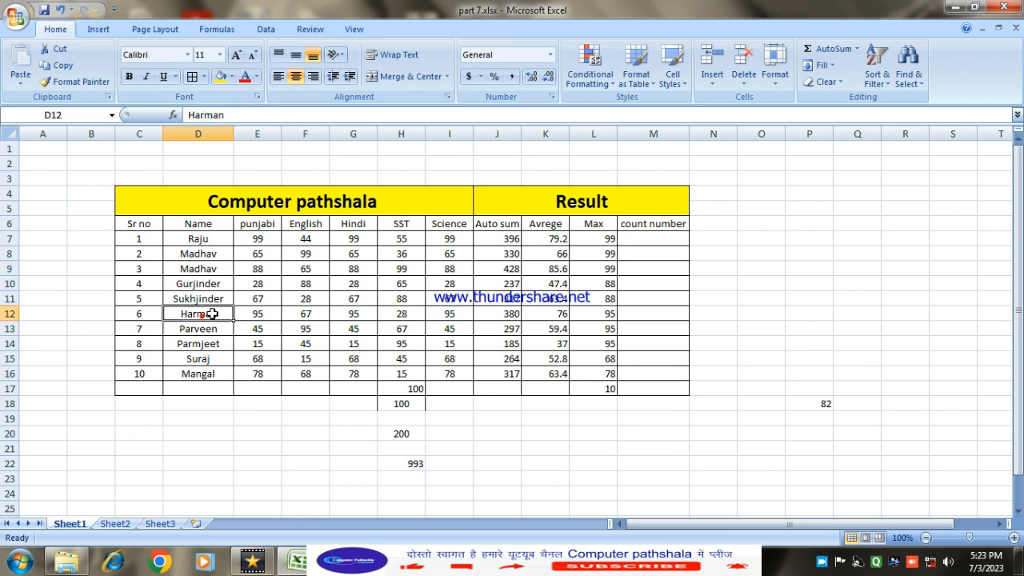
left_click(831, 65)
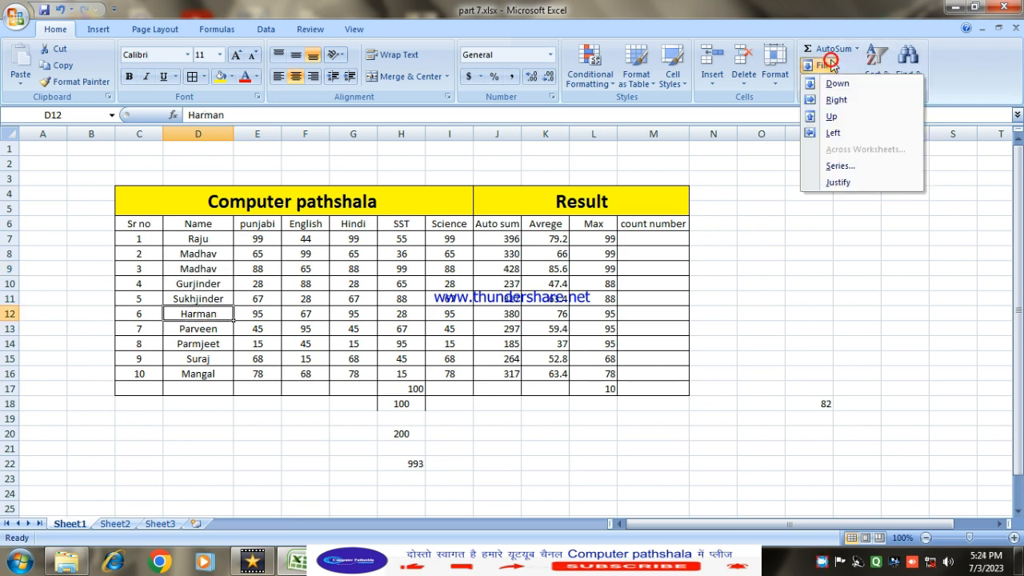
left_click(845, 101)
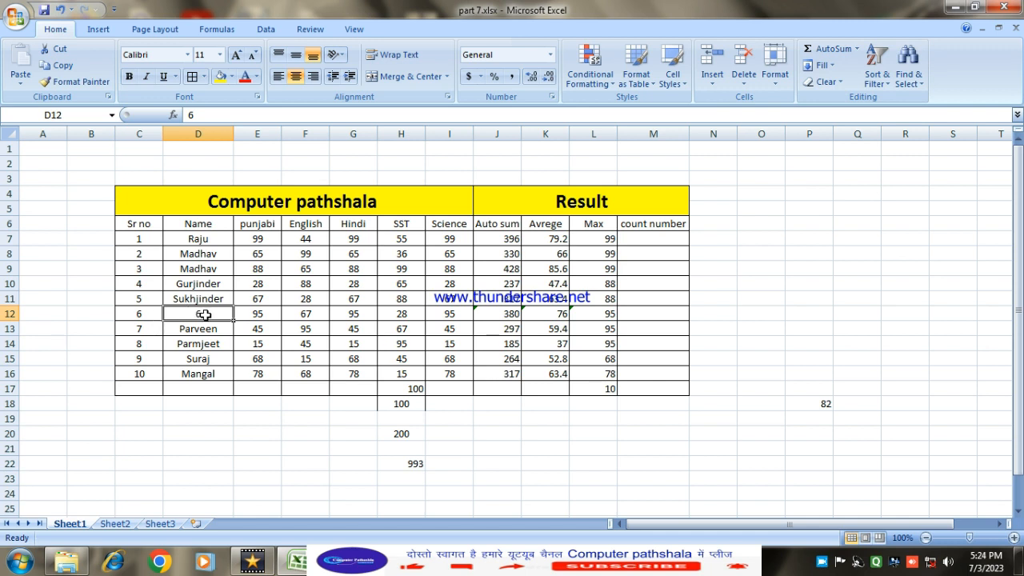
- Fill D15 in the Name column upward from D16 and compare the two cells
left_click(200, 359)
left_click(820, 64)
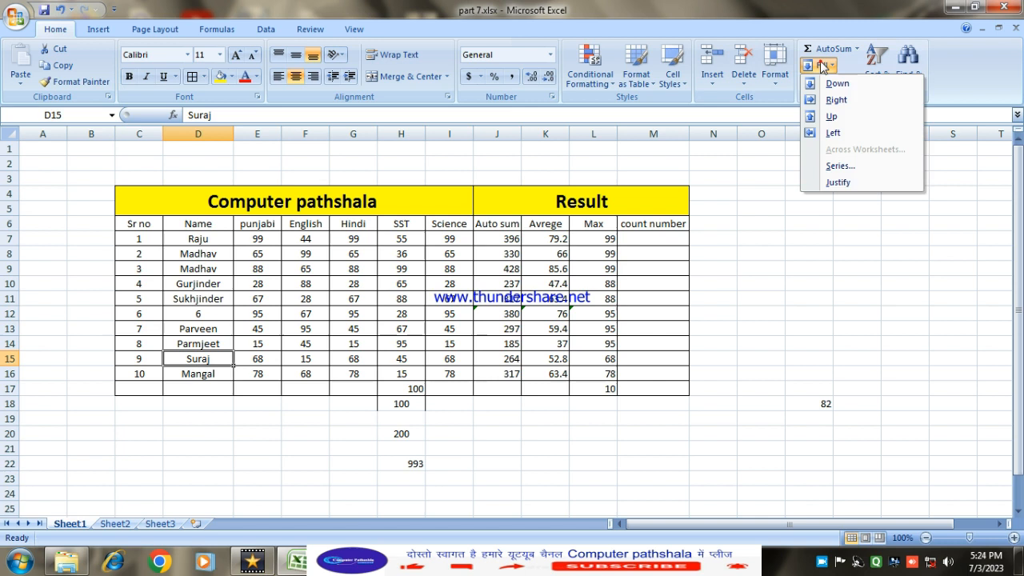
left_click(831, 116)
left_click(214, 374)
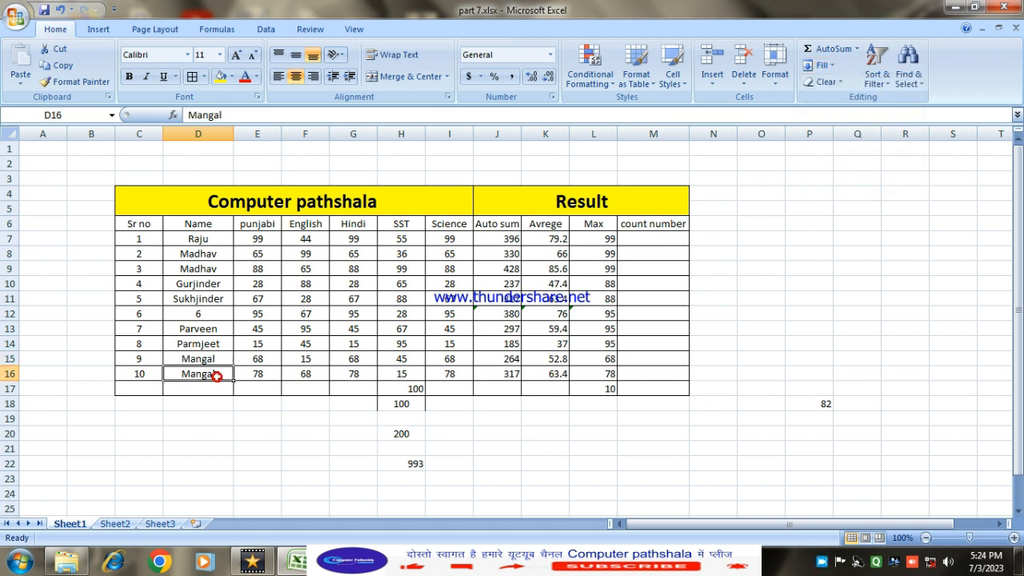
left_click(210, 358)
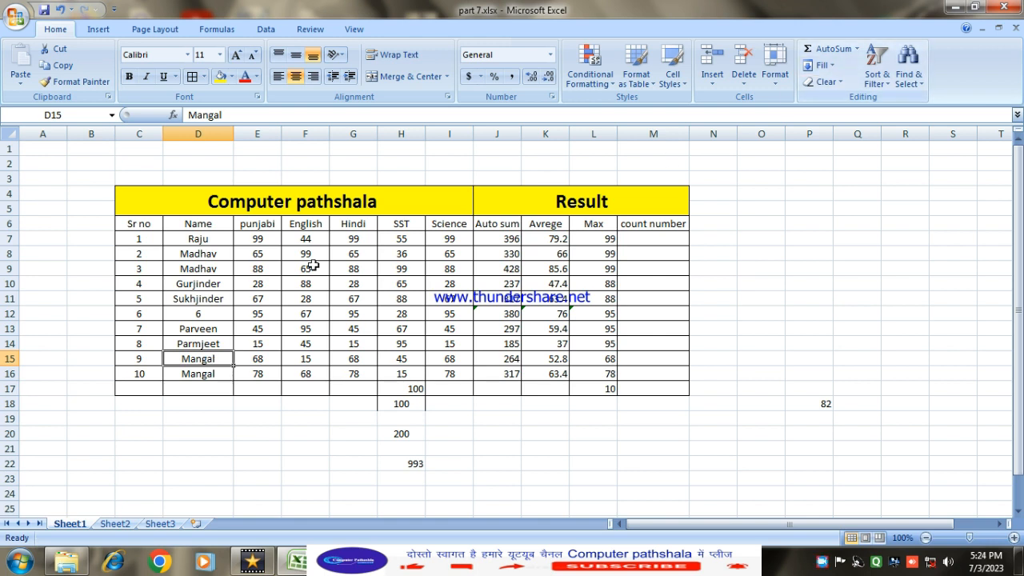
- Fill D11 in the Name column leftward from the punjabi mark in E11
left_click(208, 297)
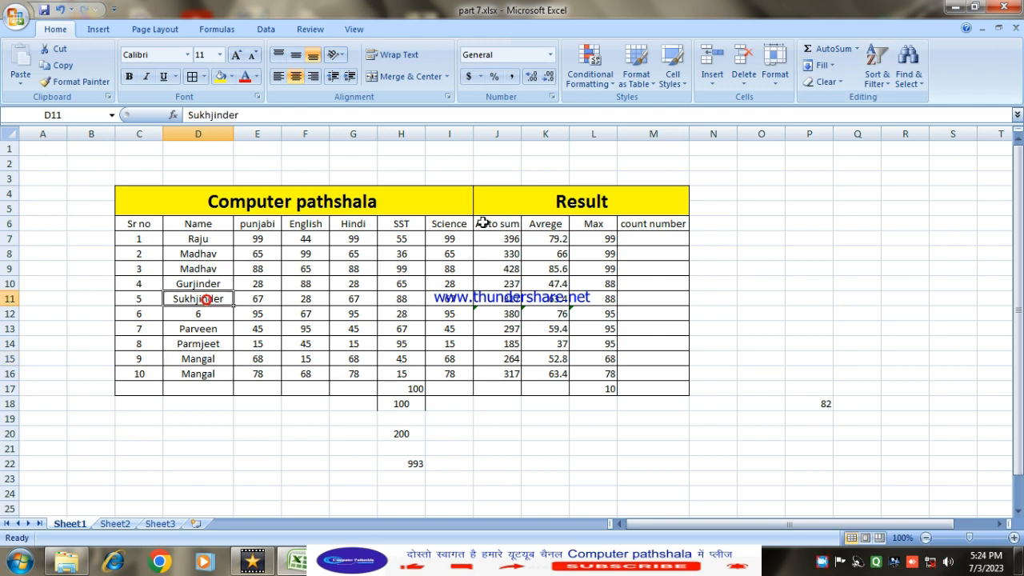
left_click(822, 66)
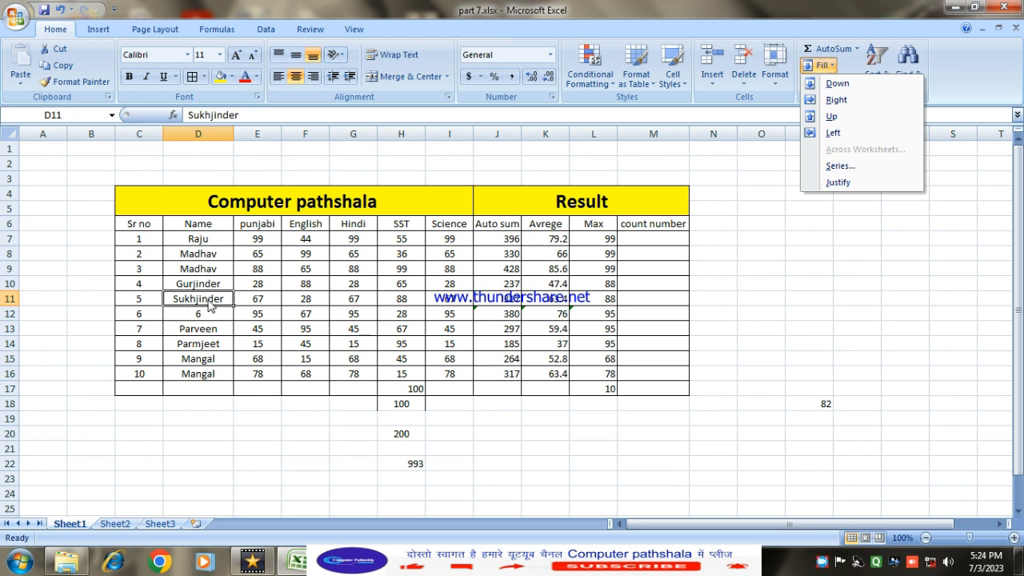
left_click(833, 132)
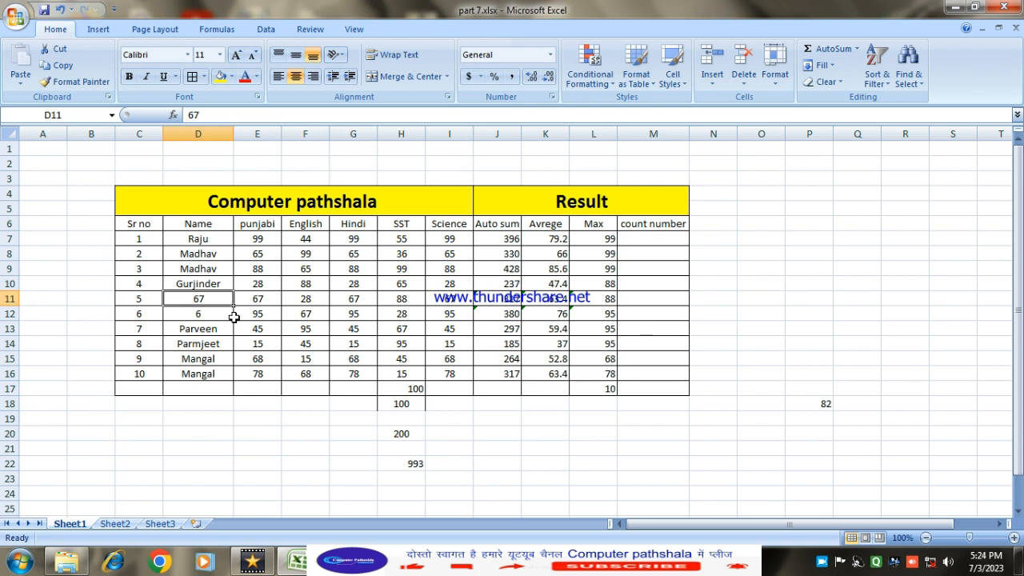
left_click(828, 67)
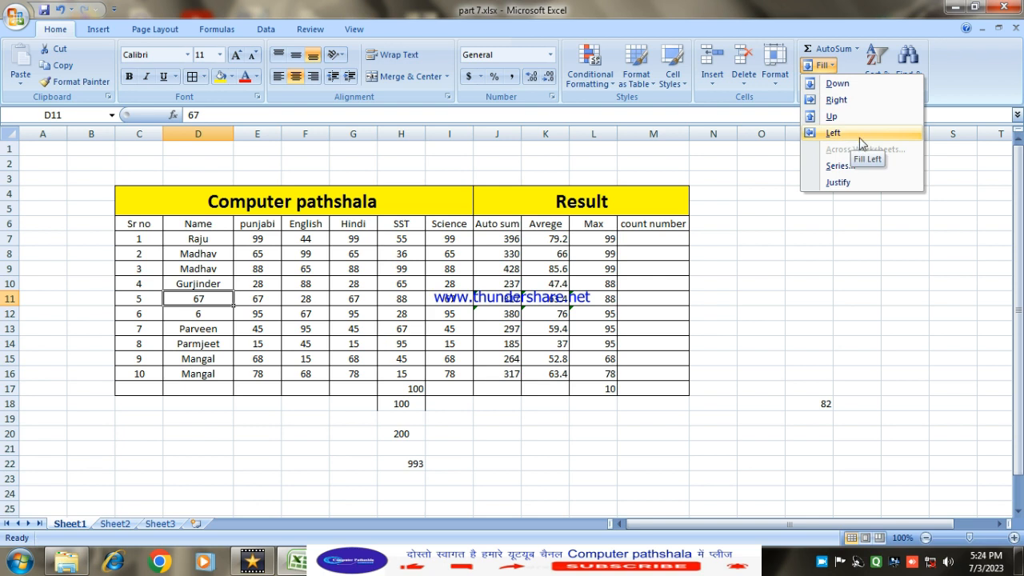
left_click(758, 352)
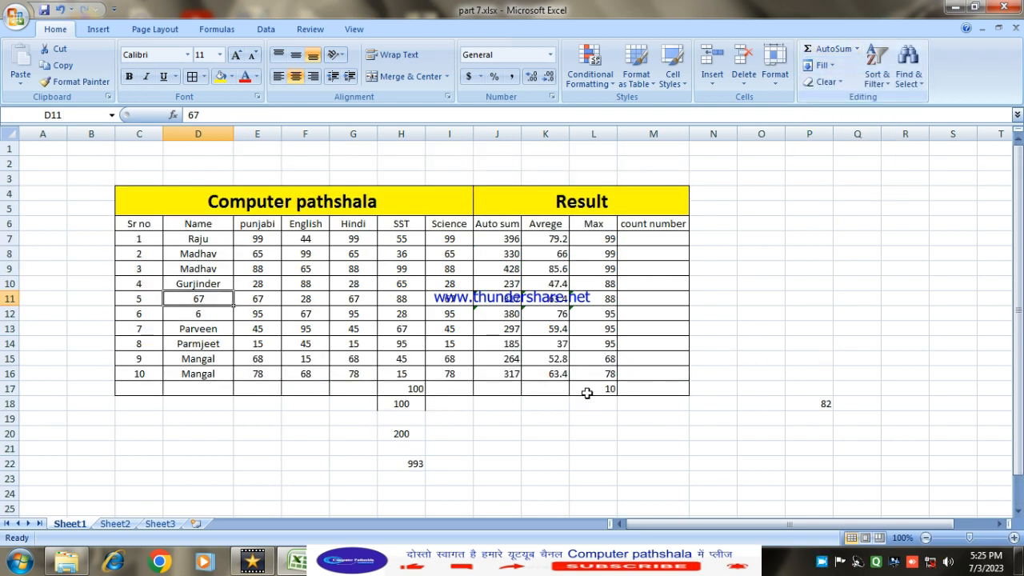
- Clear the contents of F18:K24 below the marks table
left_click_drag(305, 407, 539, 492)
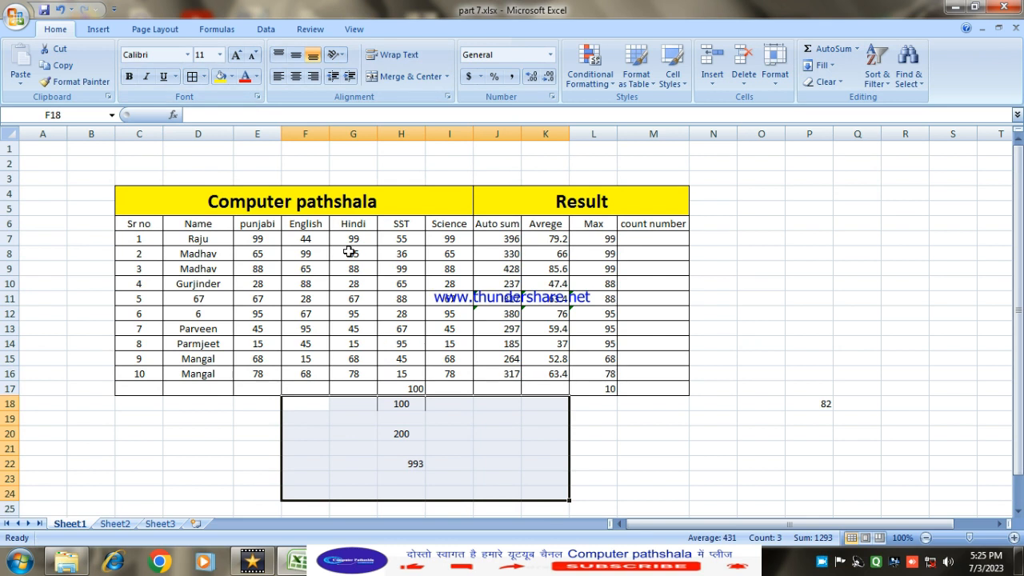
key("Delete")
left_click(709, 477)
- Examine the Fill Series direction, type and step options for the empty cell O6, then cancel the dialog
left_click(760, 225)
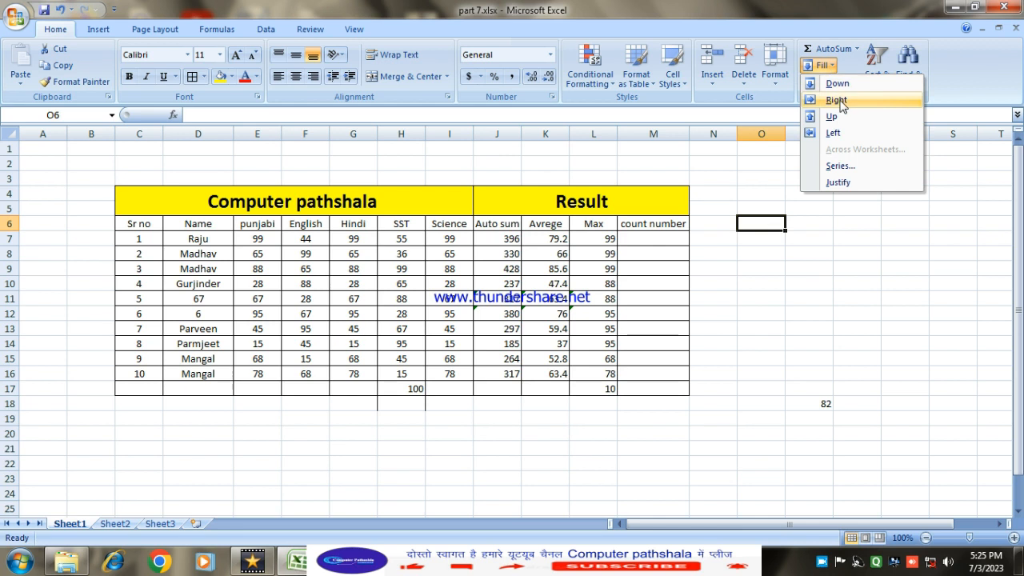
left_click(860, 168)
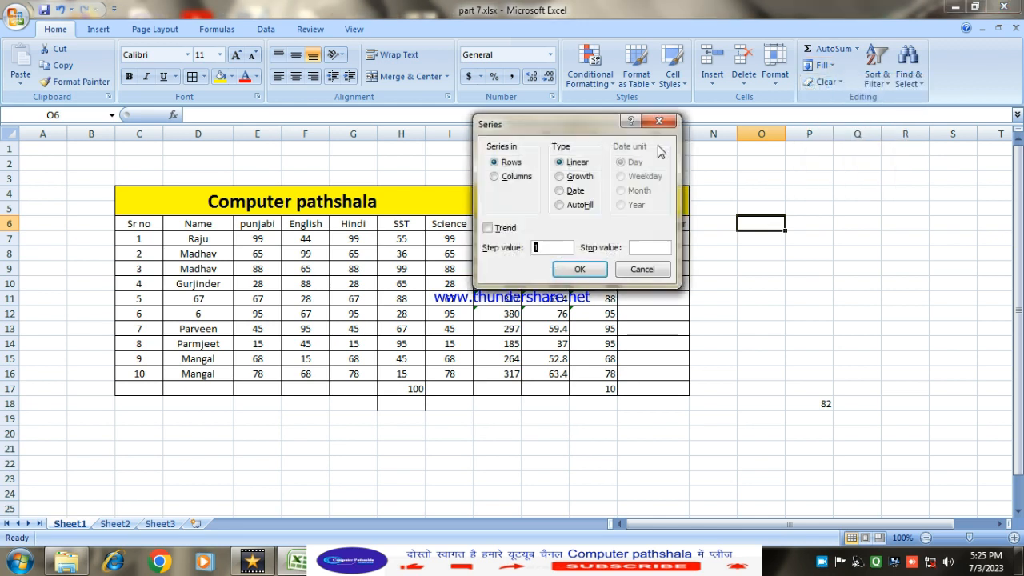
left_click_drag(613, 224, 612, 180)
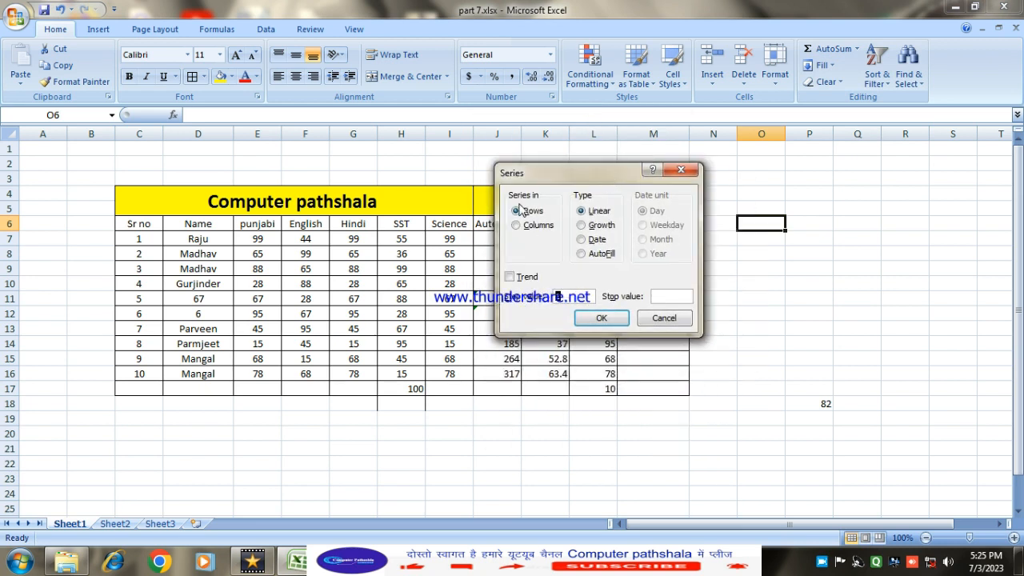
left_click_drag(600, 172, 456, 164)
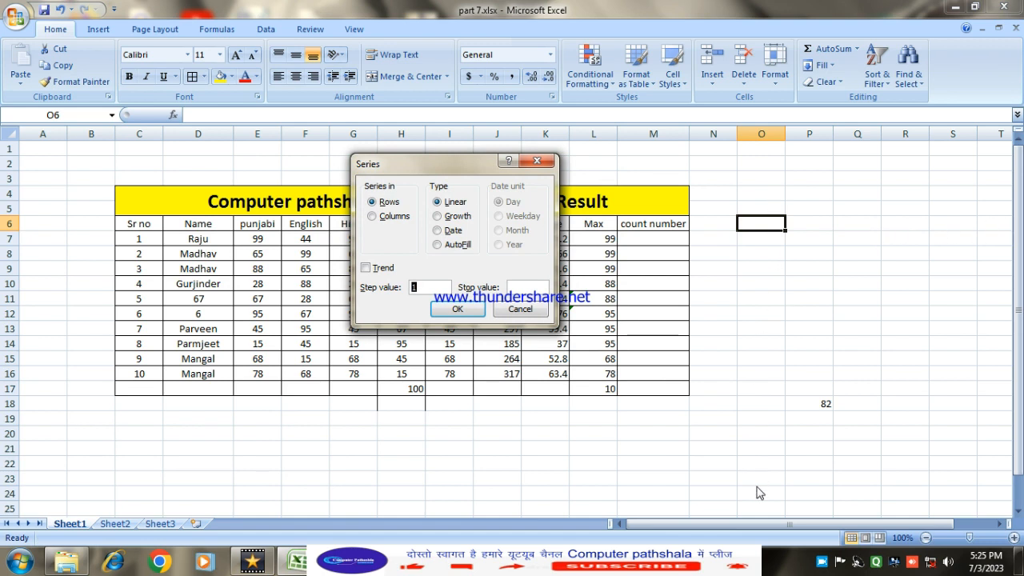
left_click_drag(404, 162, 595, 140)
left_click(568, 174)
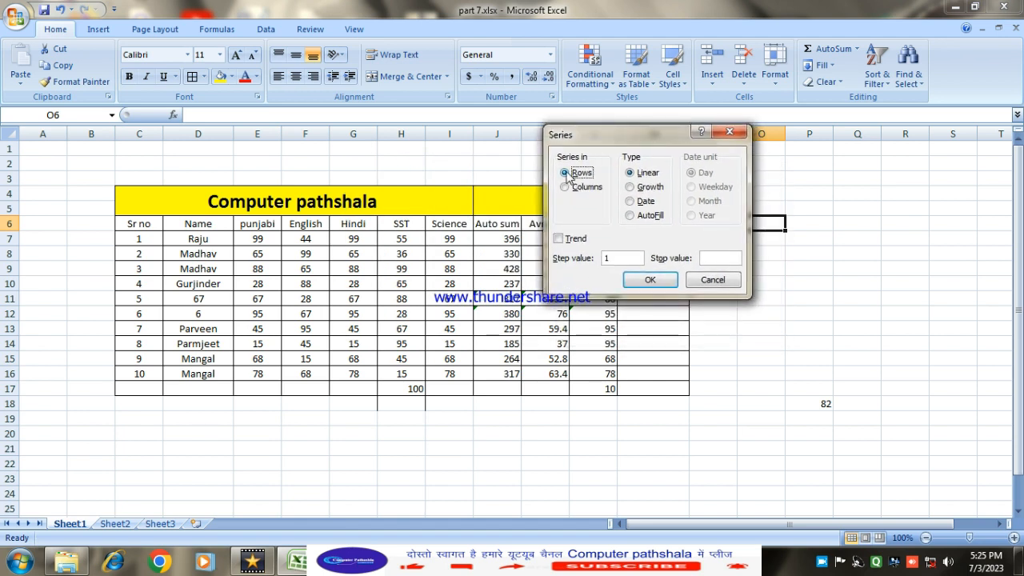
left_click(565, 188)
left_click_drag(658, 129, 618, 126)
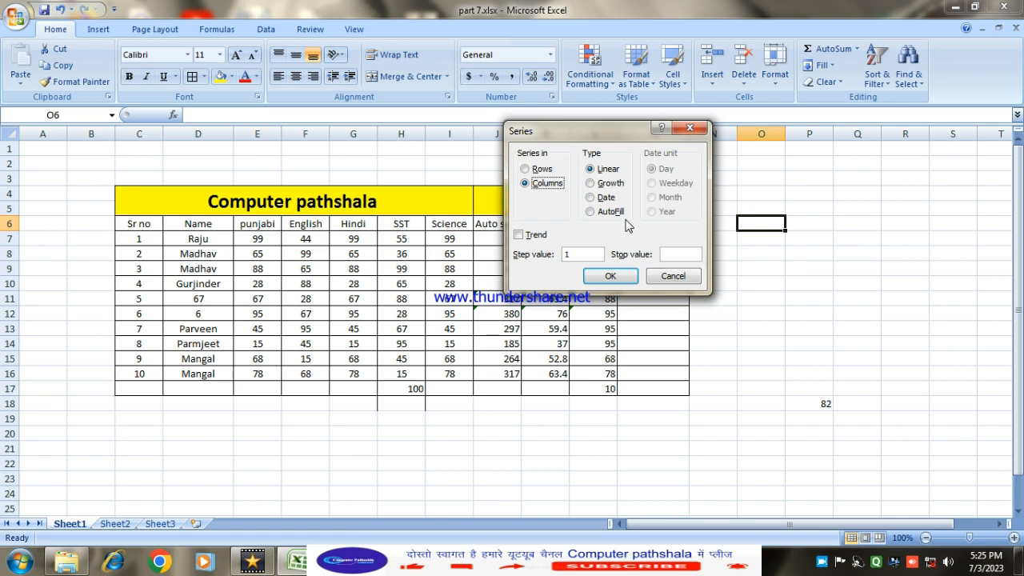
left_click(672, 276)
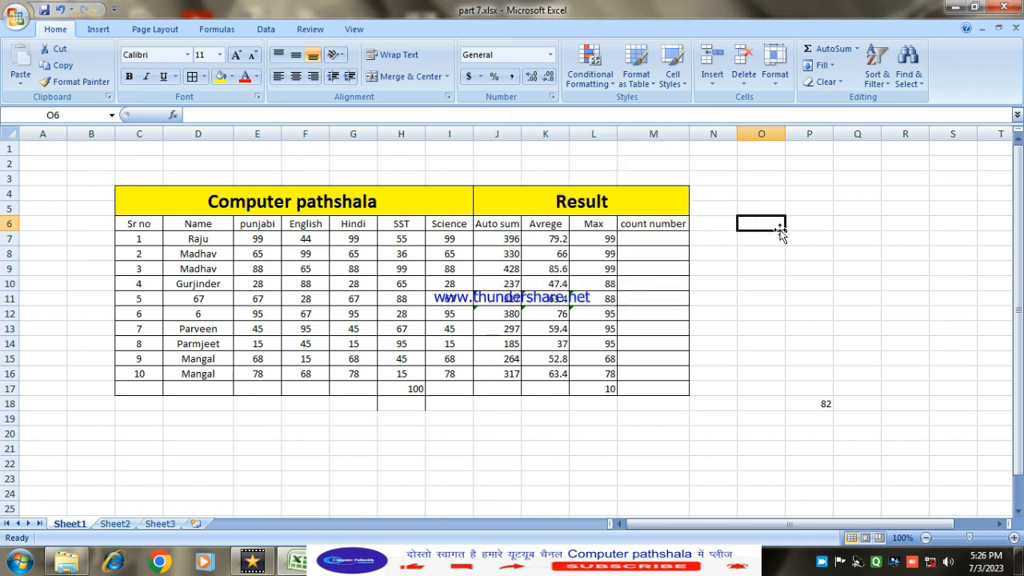
- Enter 1 in O6 as the starting value of a series and reselect the cell
type("1")
left_click(775, 294)
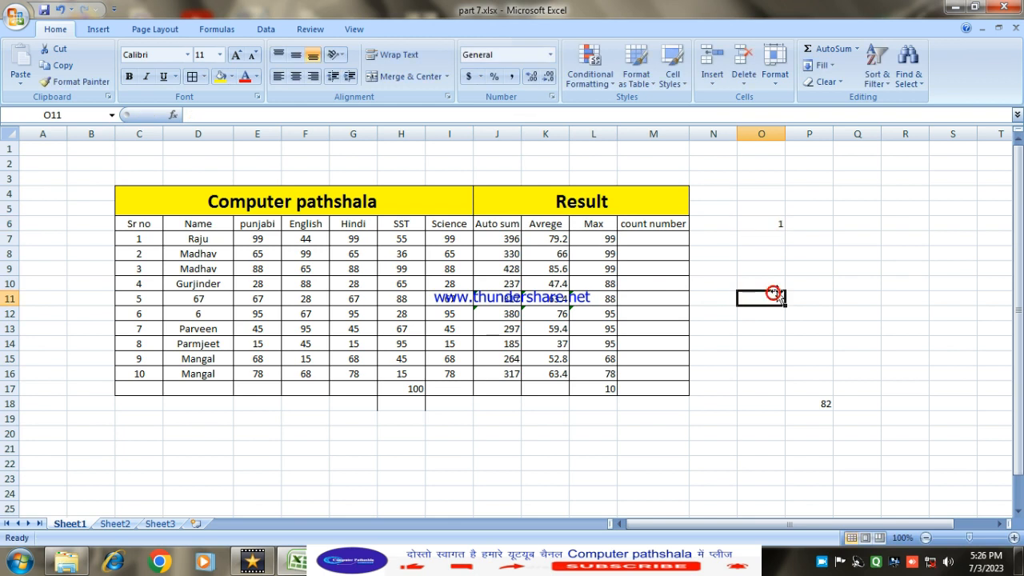
left_click(768, 225)
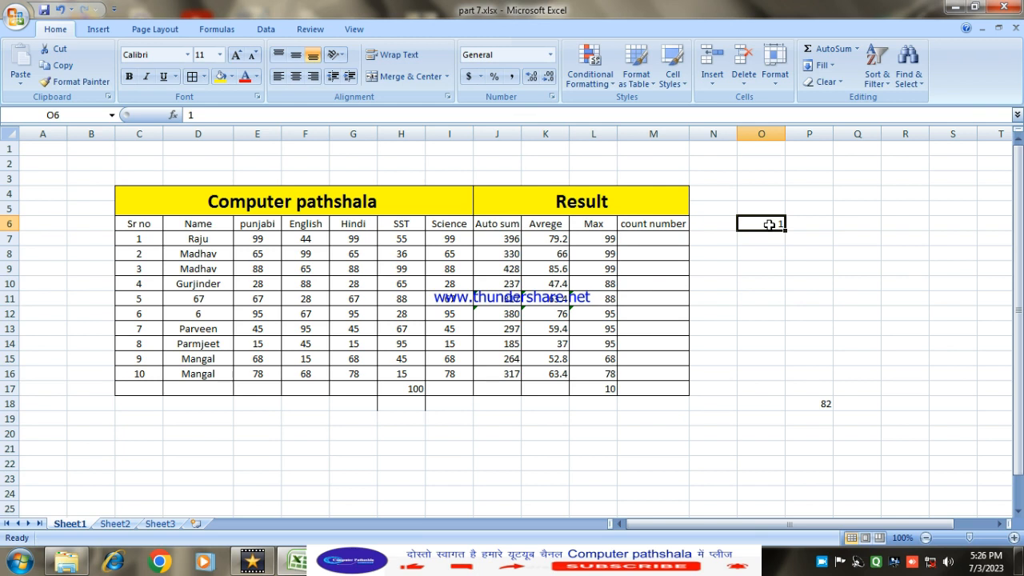
- Fill a linear series down the column from O6 with step value 1 and stop value 10
left_click(821, 64)
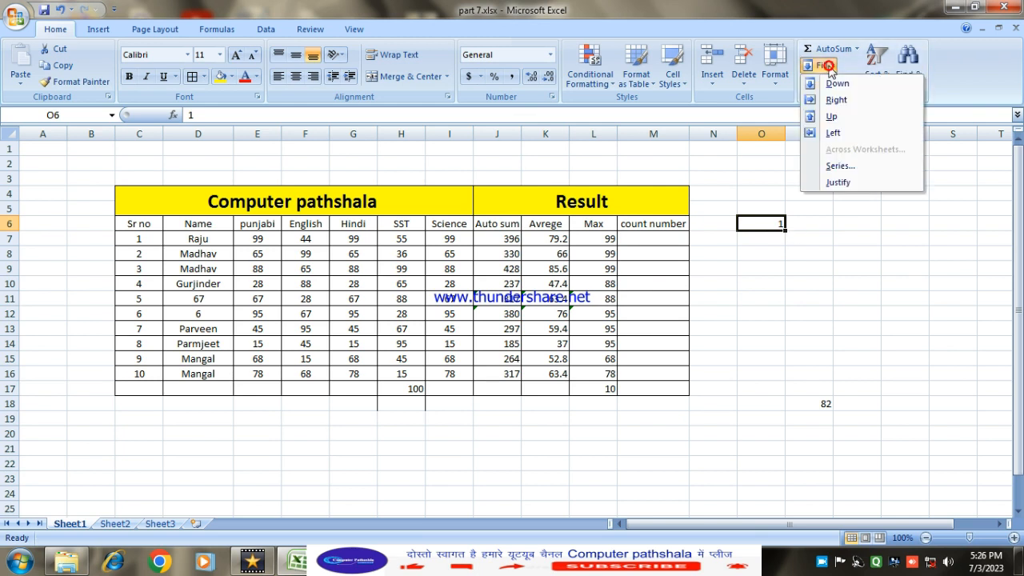
left_click(842, 168)
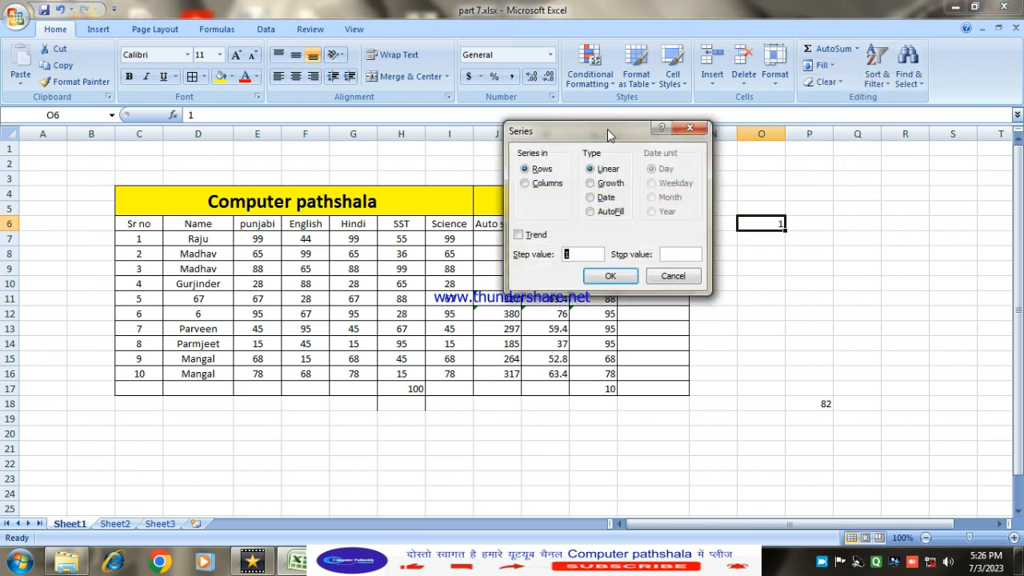
left_click_drag(607, 129, 491, 123)
left_click(408, 177)
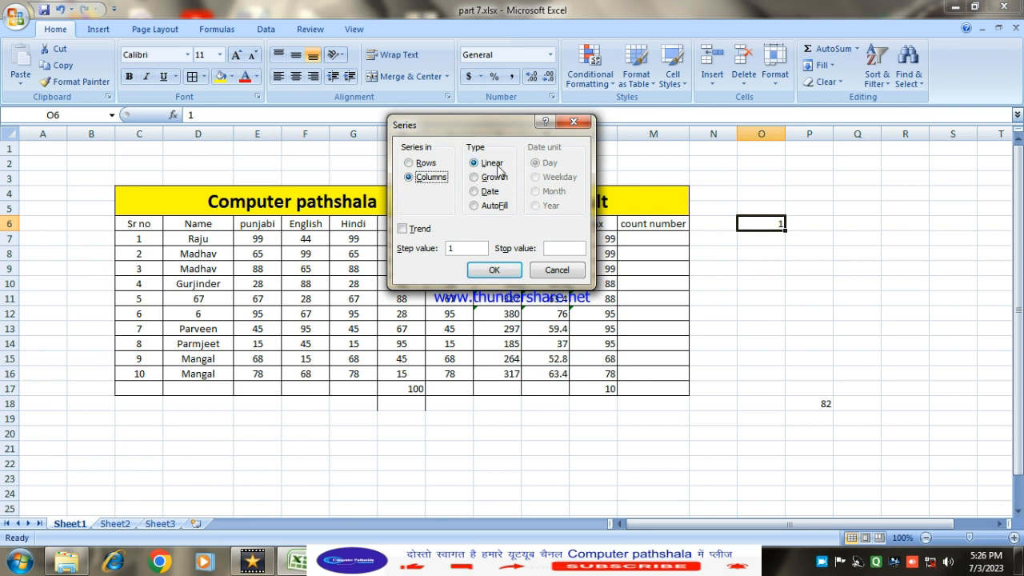
left_click(452, 251)
double_click(451, 249)
mouse_move(66, 563)
type("10")
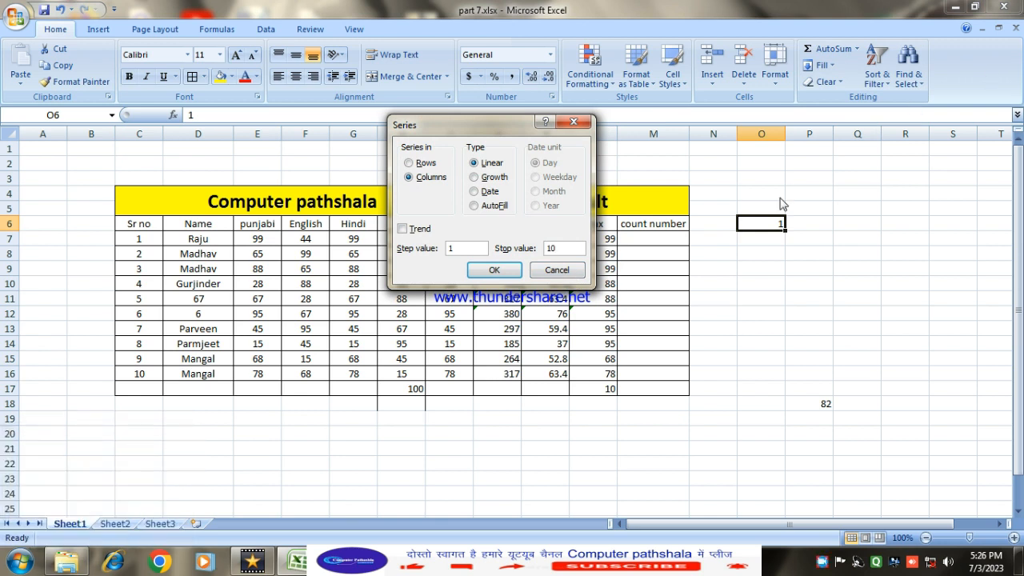
left_click(494, 271)
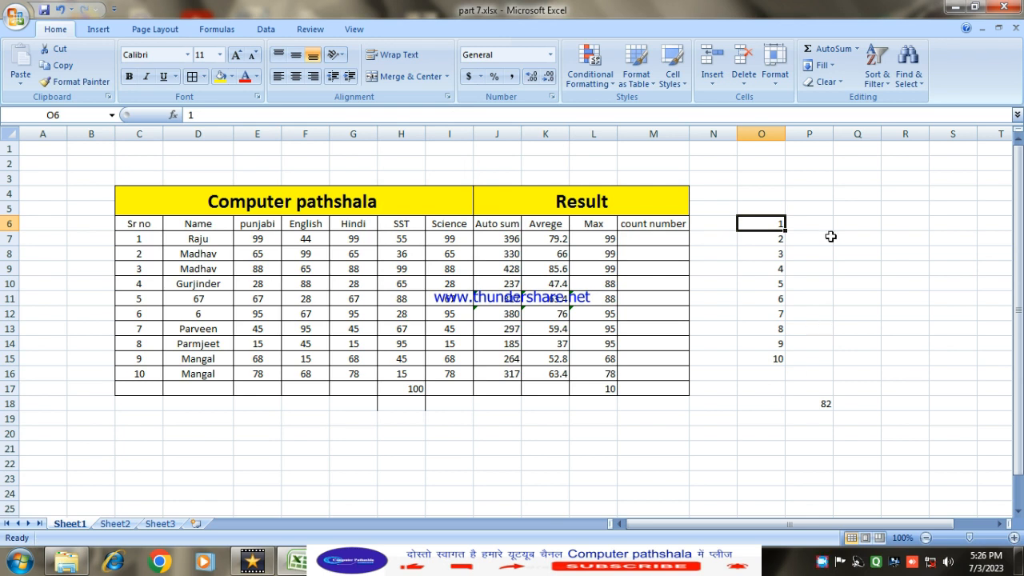
- Fill a linear series along row 6 from O6 with step value 1 and stop value 20
left_click(829, 67)
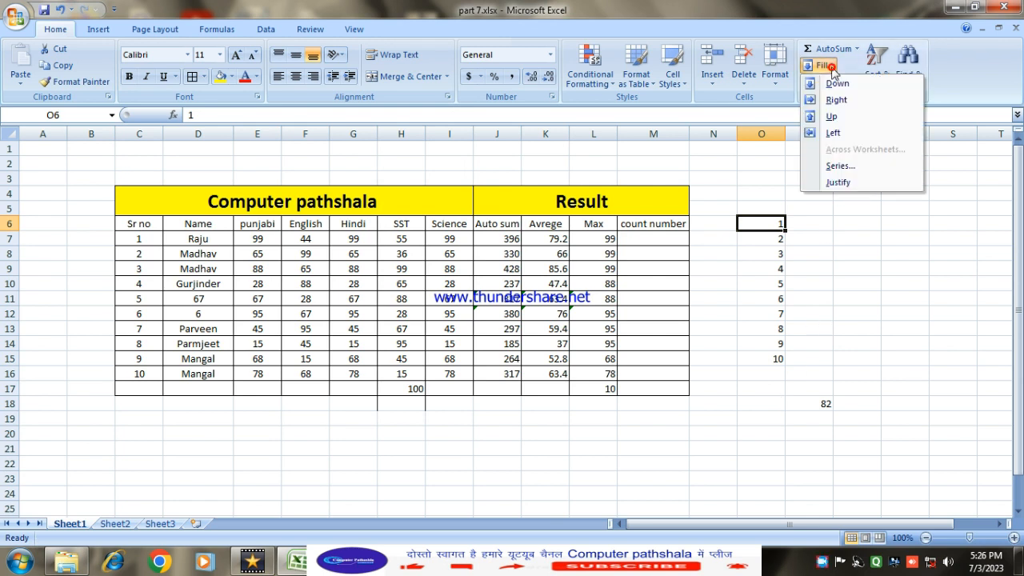
left_click(835, 165)
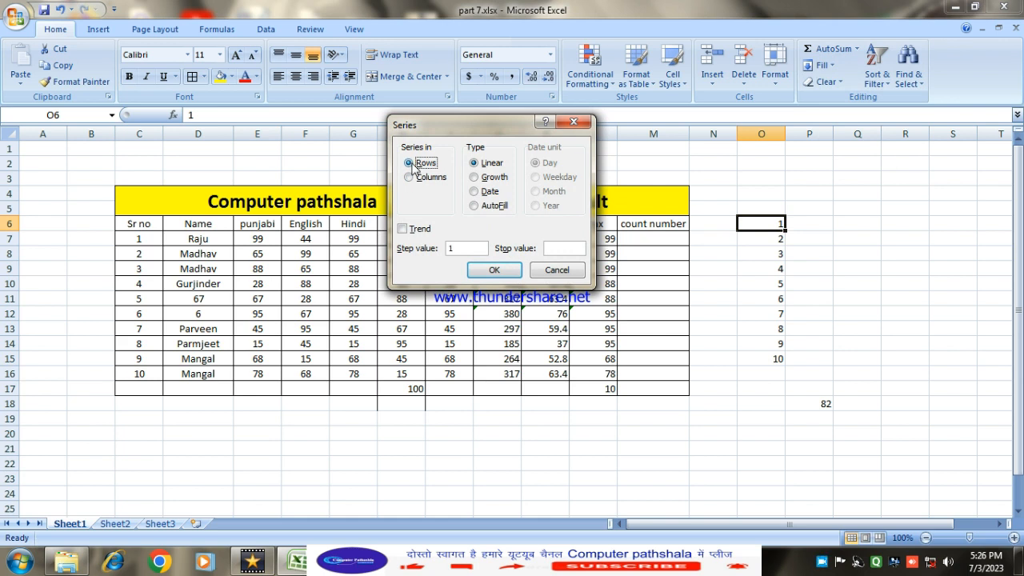
double_click(460, 248)
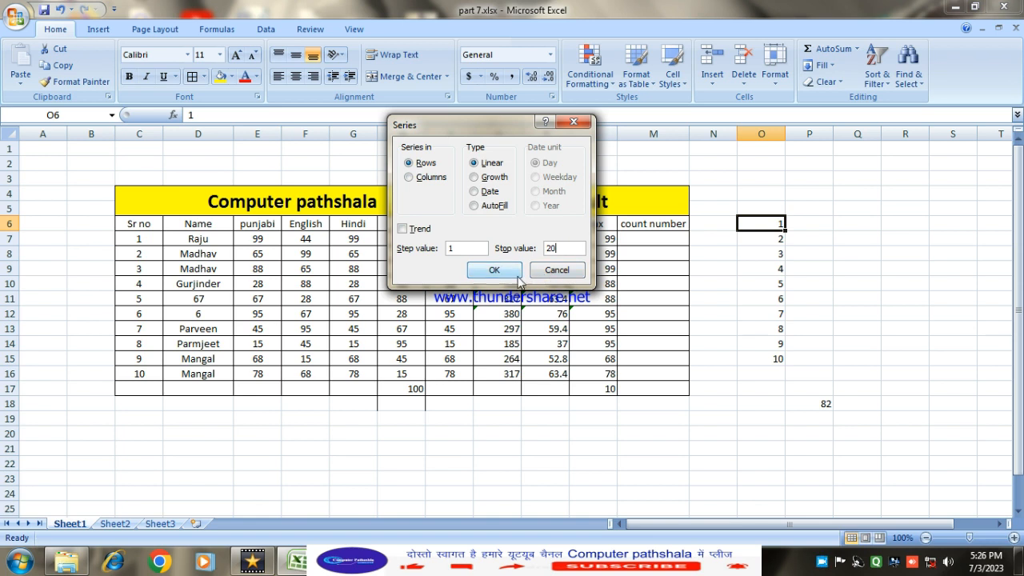
left_click(493, 271)
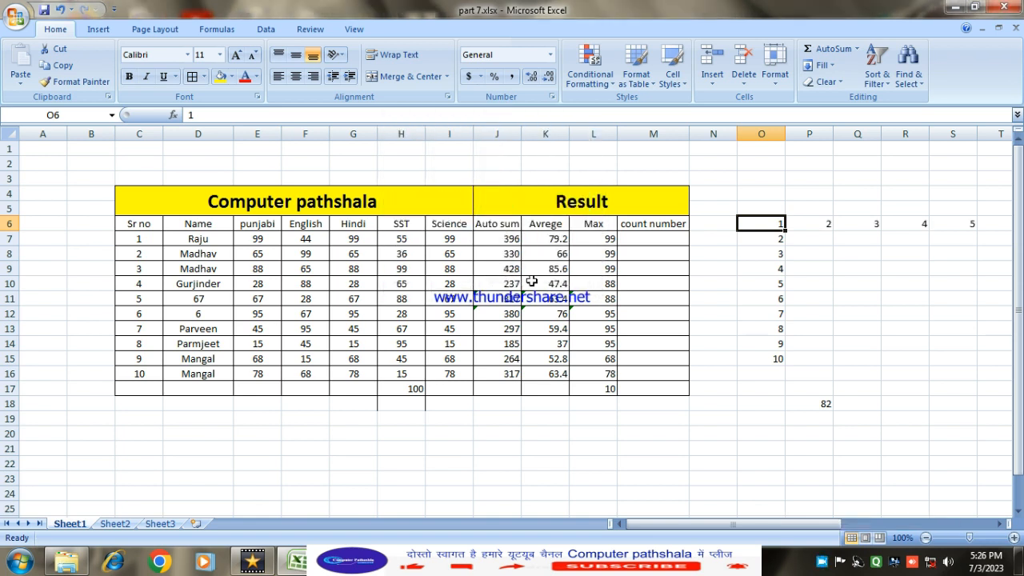
- Clear the row series values from P6 to AF6, keeping the starting 1 in O6
left_click_drag(724, 522, 760, 535)
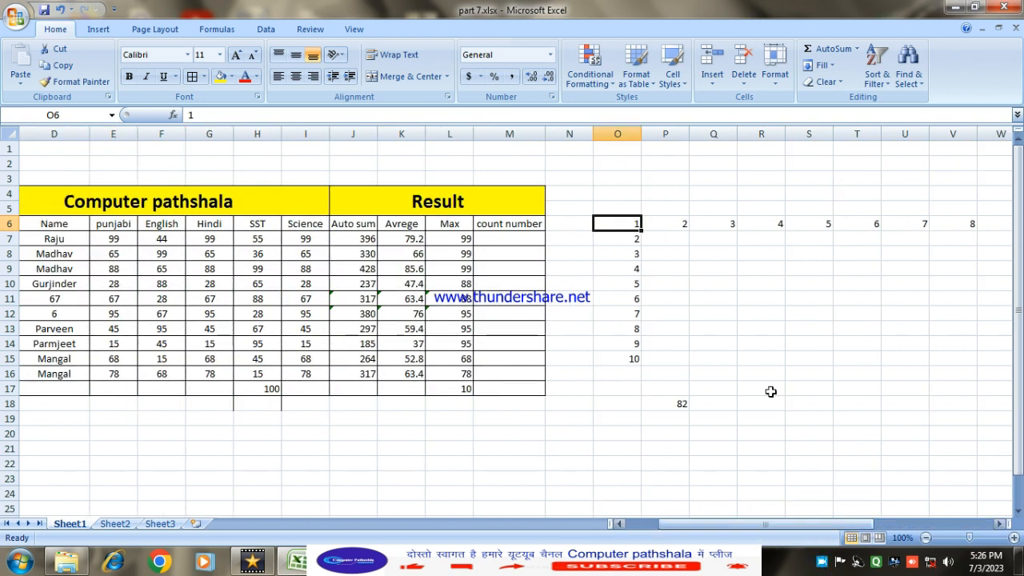
left_click_drag(616, 195, 754, 371)
left_click(883, 328)
left_click_drag(676, 225, 1020, 242)
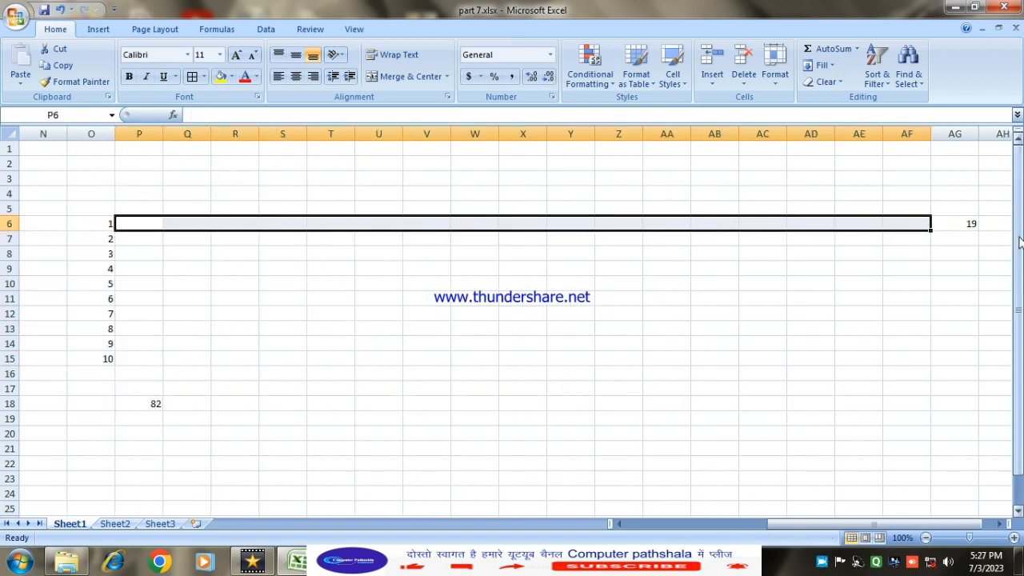
left_click_drag(783, 523, 698, 528)
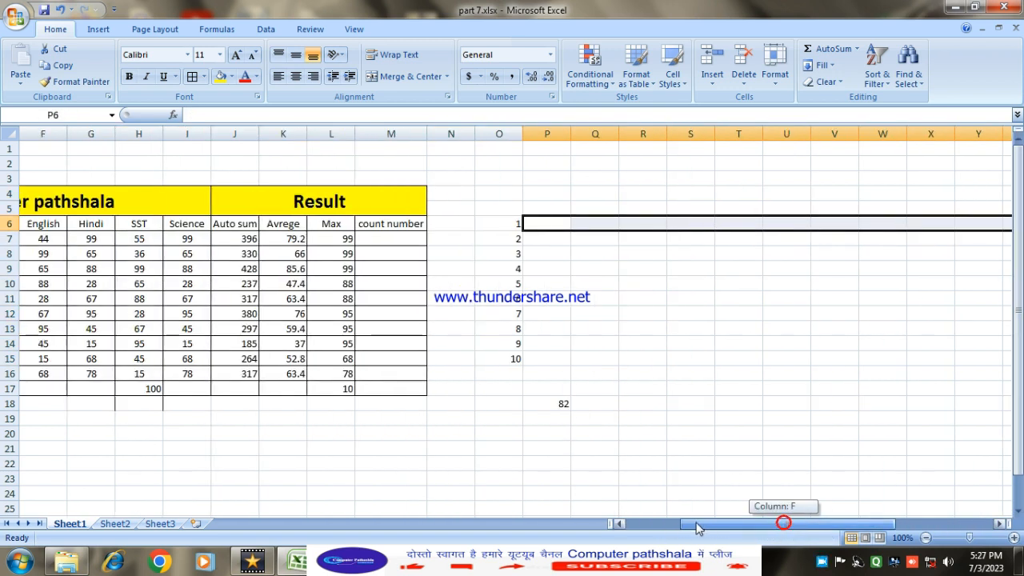
left_click(630, 285)
left_click(594, 223)
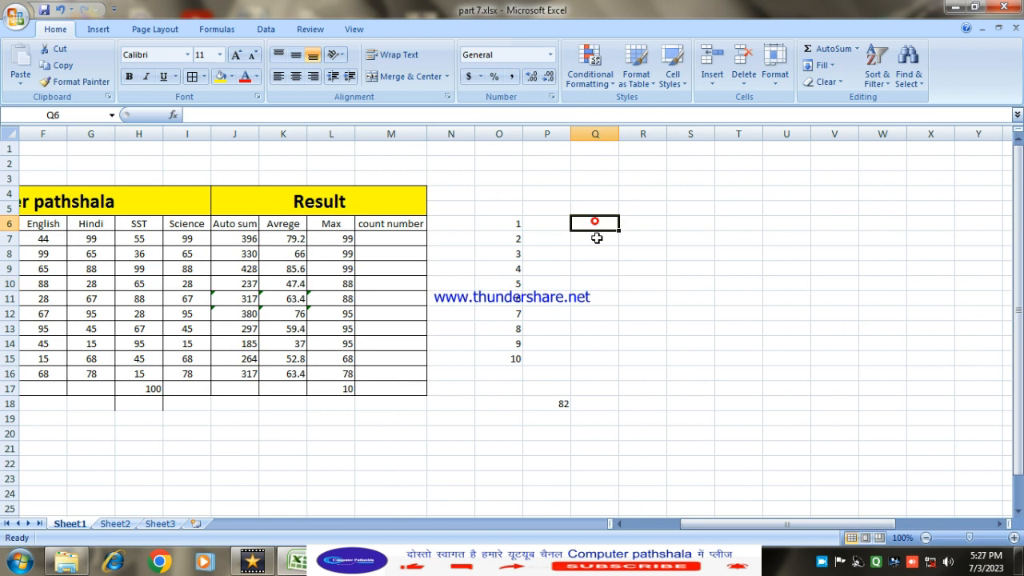
left_click(820, 65)
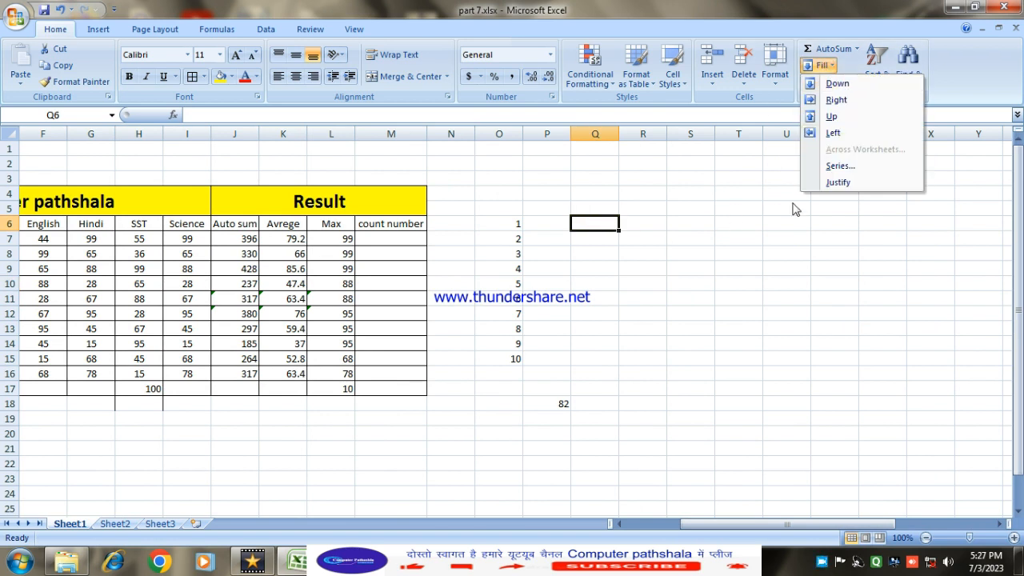
left_click(840, 166)
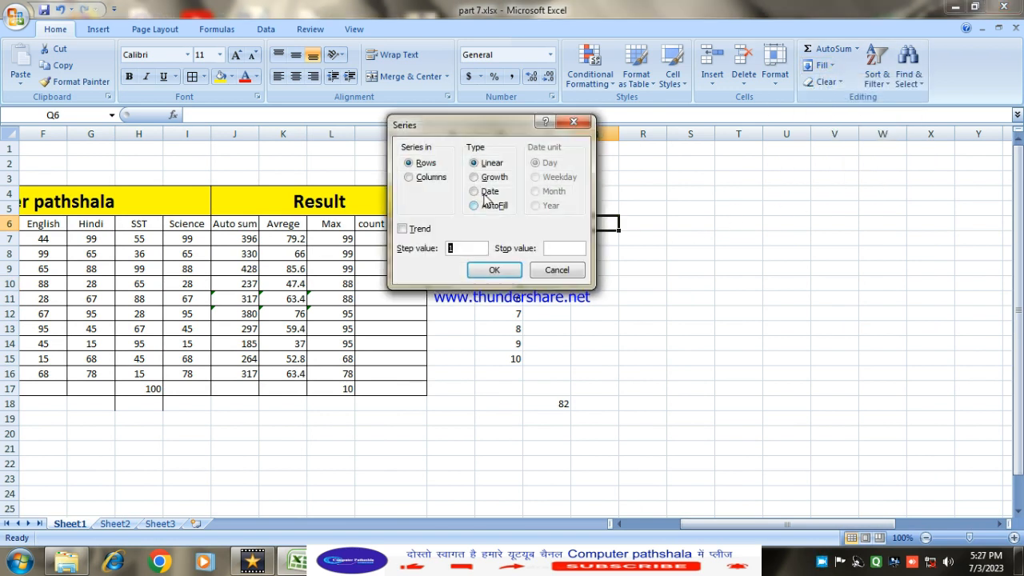
left_click_drag(510, 124, 564, 119)
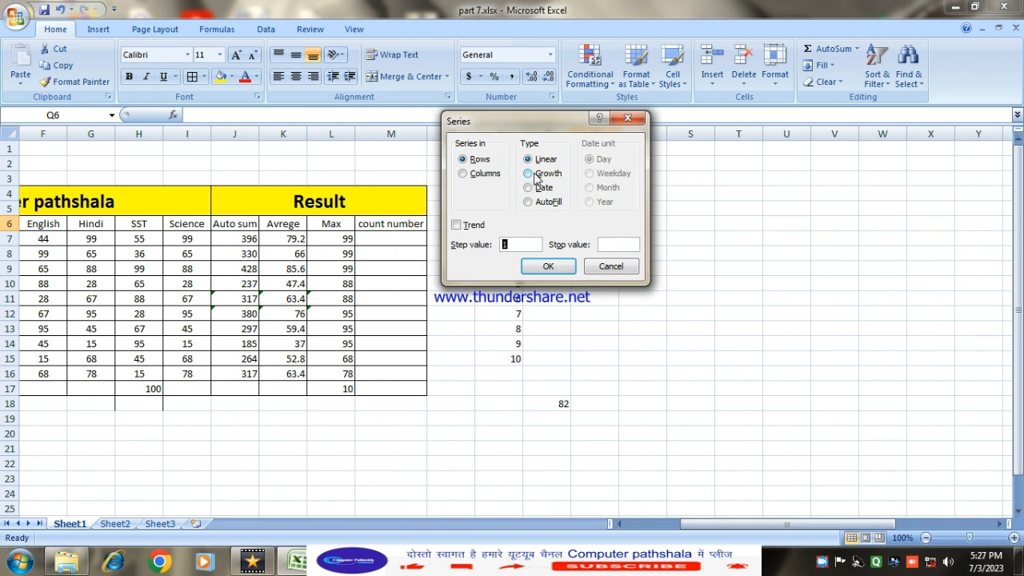
left_click(612, 268)
- Enter 2 in Q6 as the starting value of a growth series and reselect the cell
left_click(602, 223)
left_click(600, 249)
left_click(602, 225)
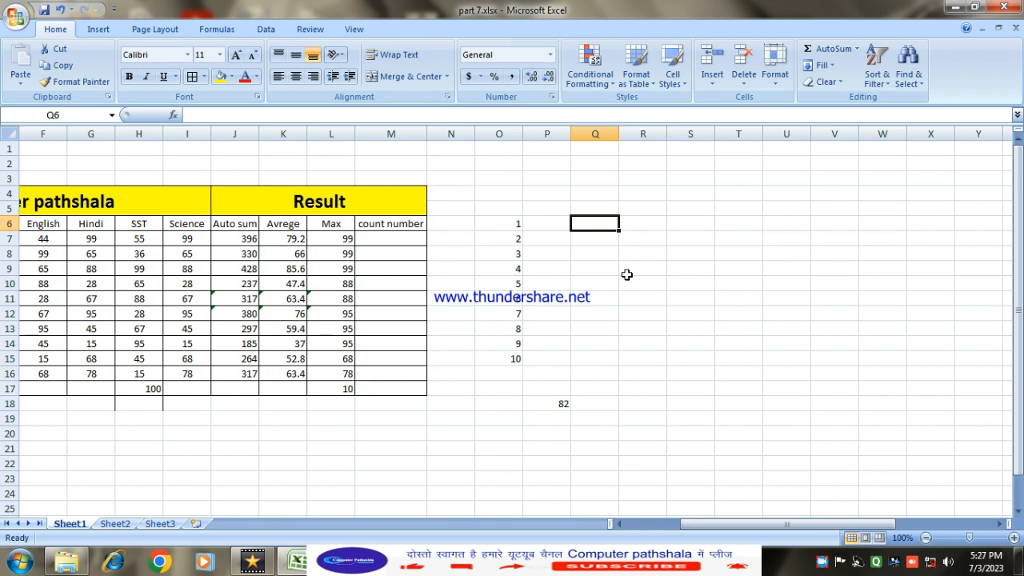
type("2")
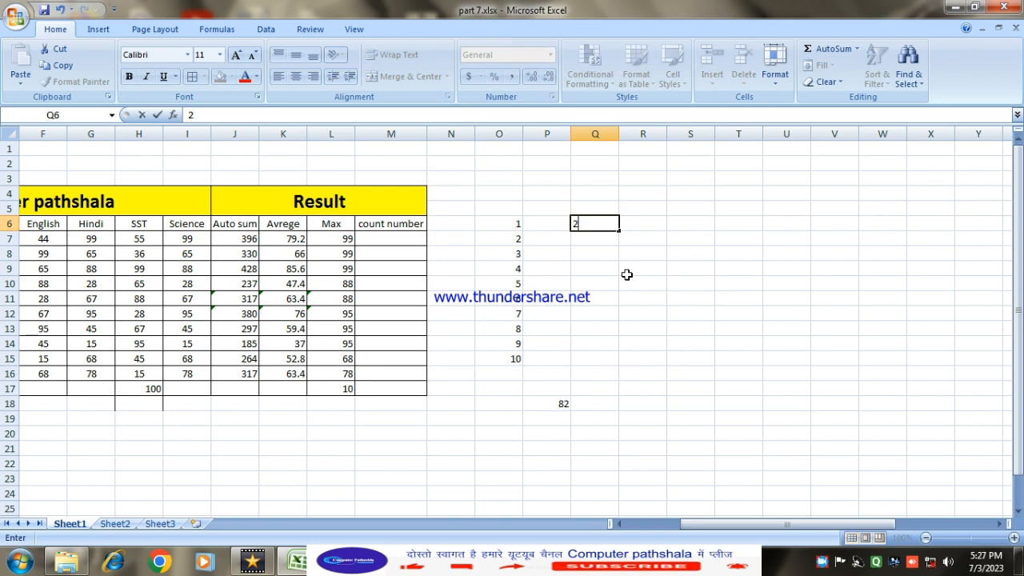
left_click(596, 312)
left_click(594, 222)
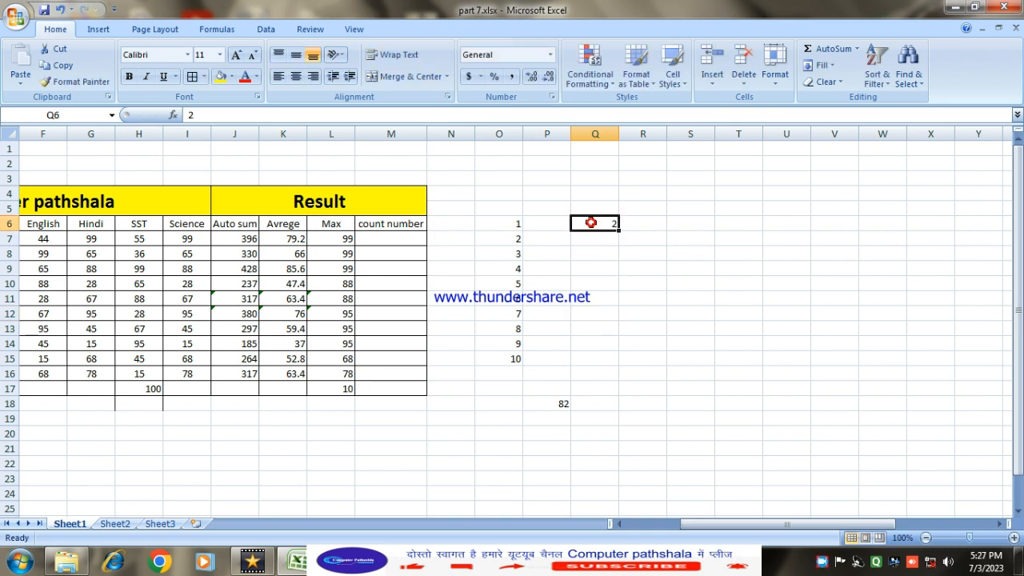
- Fill a growth series down the column from Q6 with step value 2 and stop value 20
left_click(837, 67)
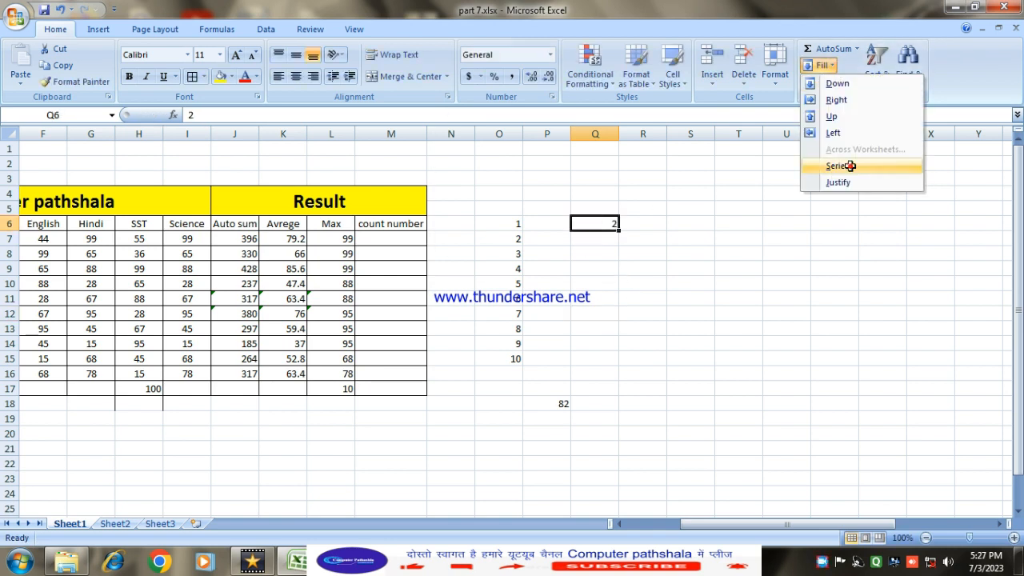
left_click(850, 167)
left_click_drag(512, 245, 484, 251)
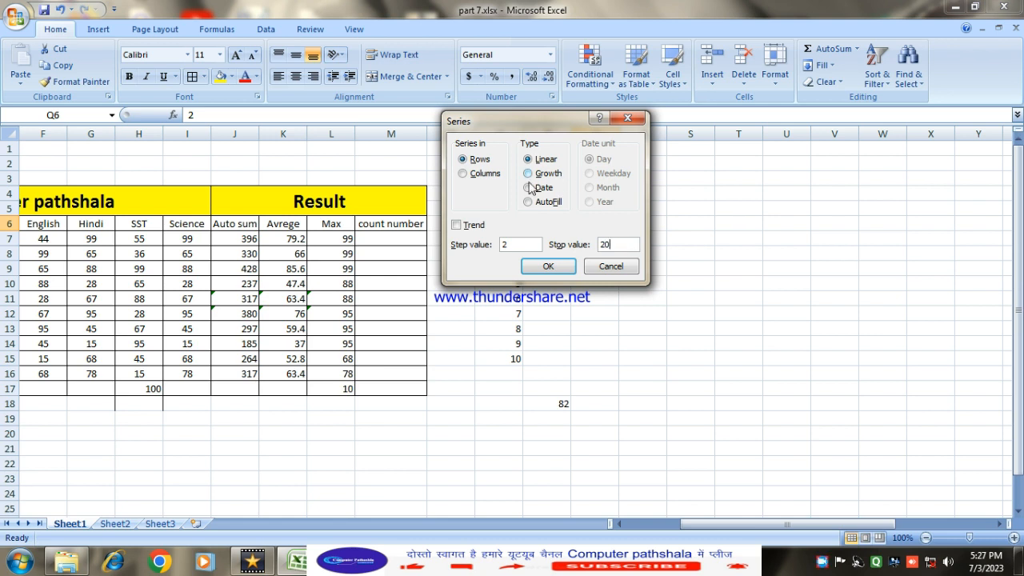
left_click(463, 173)
left_click(529, 175)
left_click(554, 265)
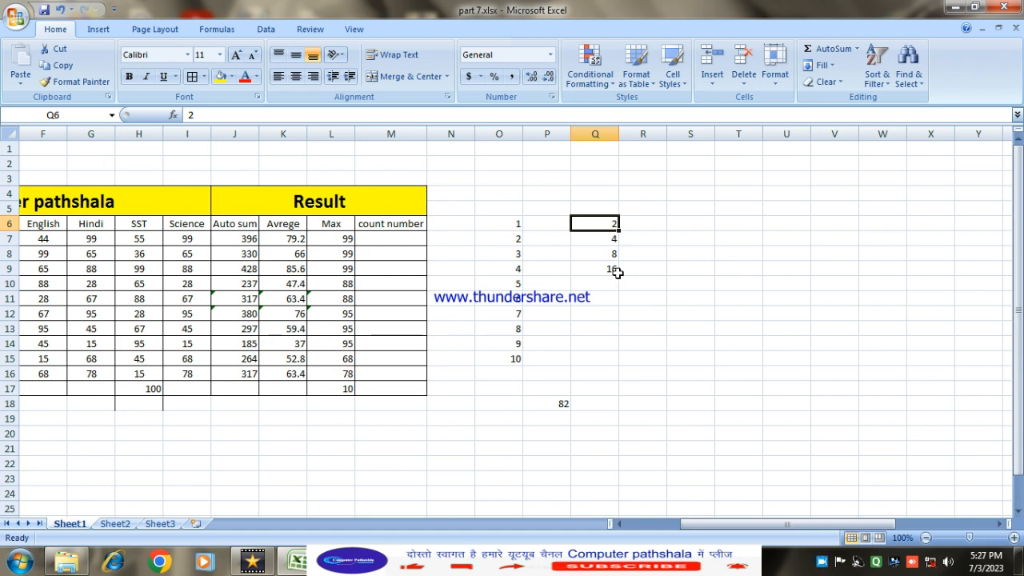
left_click_drag(595, 206, 634, 289)
left_click(601, 308)
left_click(598, 271)
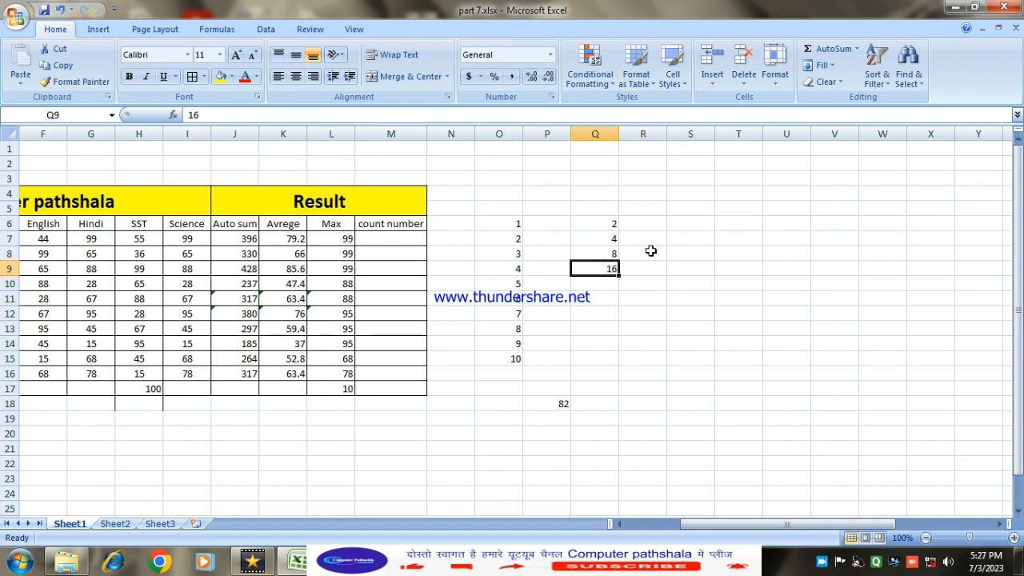
- Enter 4 in R6 as the starting value of another series and reselect the cell
left_click(650, 226)
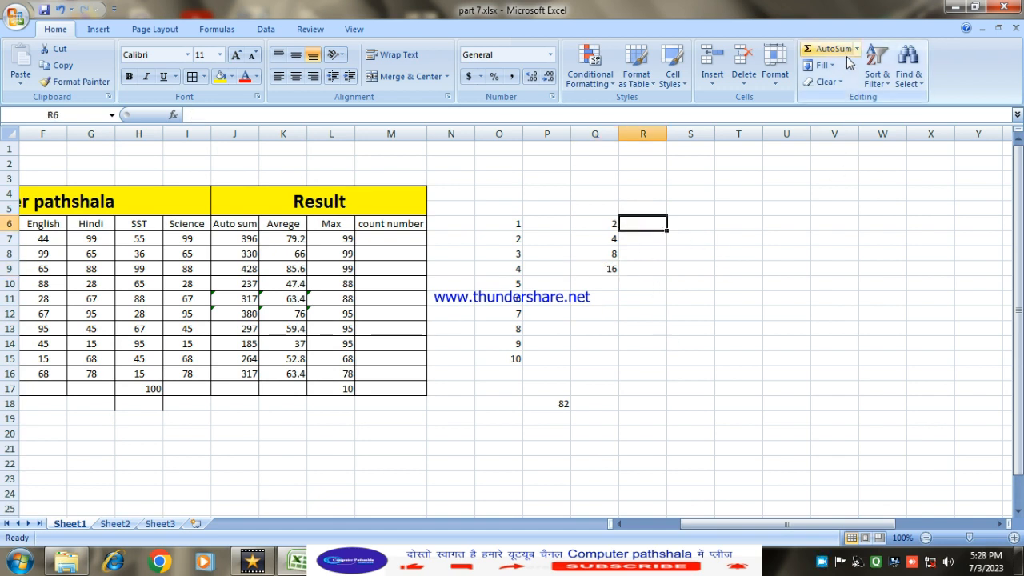
left_click(822, 64)
left_click(736, 248)
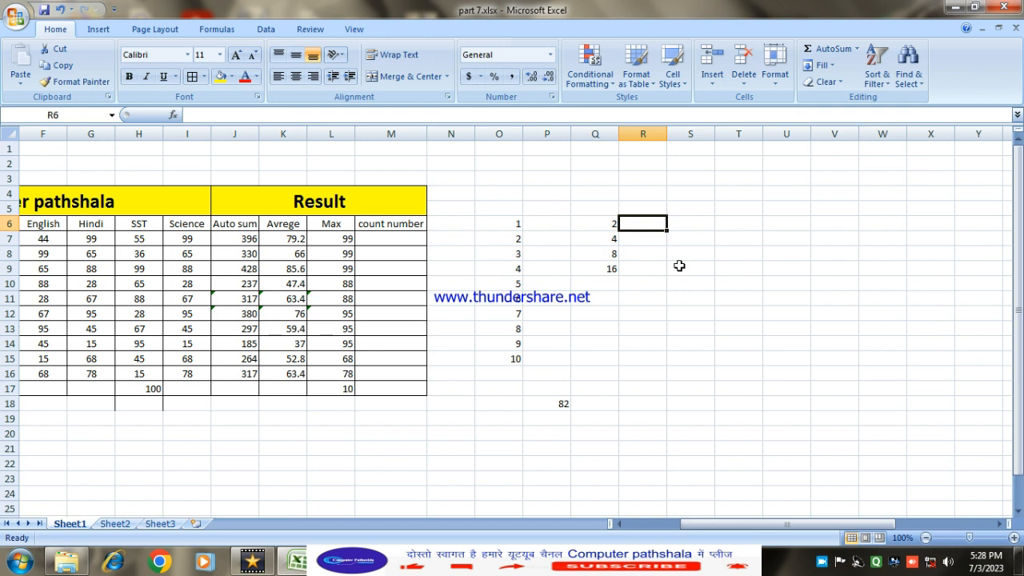
type("4")
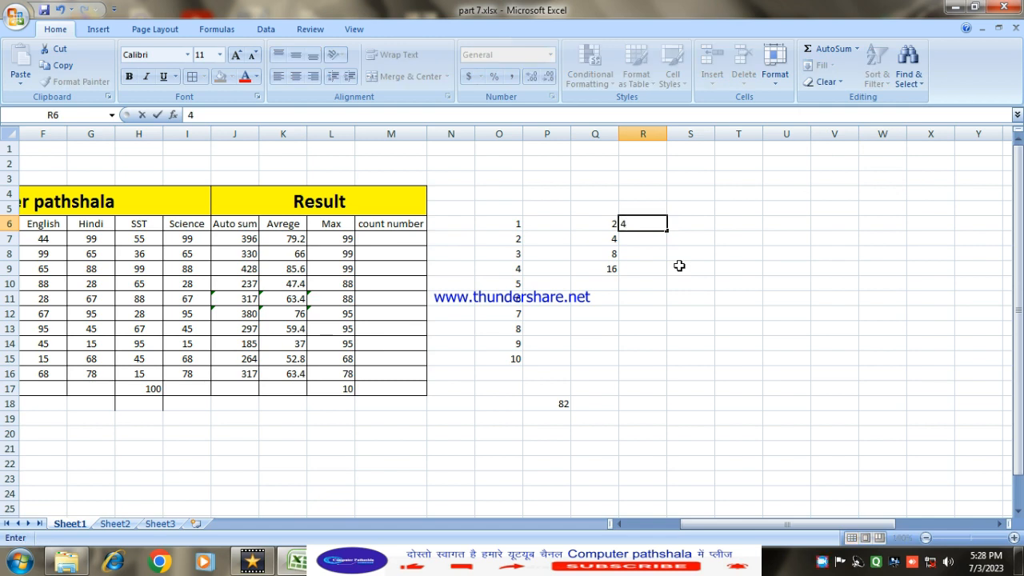
left_click(632, 371)
left_click(646, 222)
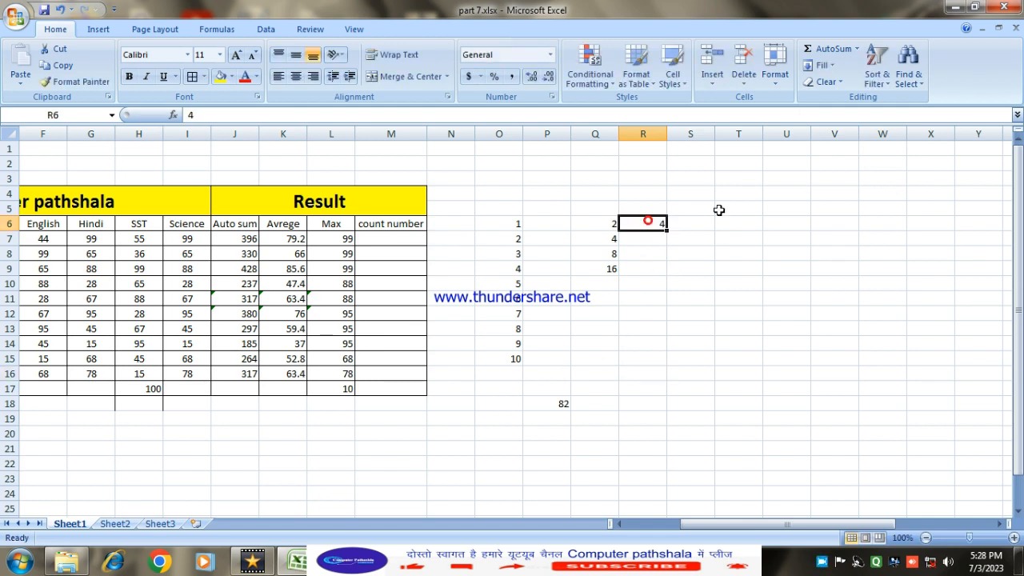
- Fill a growth series down the column from R6 with step value 2 and stop value 30
left_click(822, 65)
left_click(840, 166)
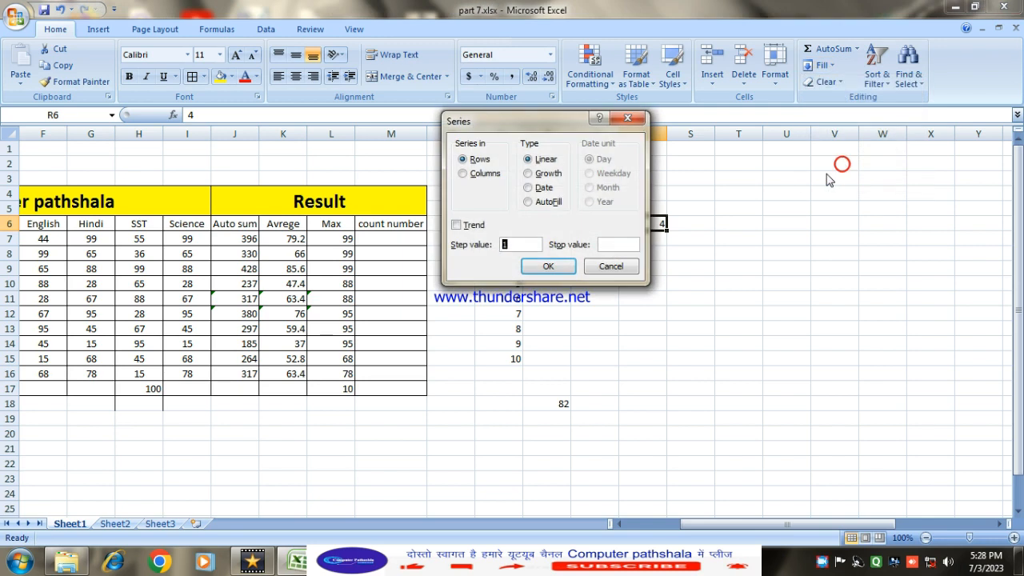
left_click_drag(528, 125, 499, 165)
left_click(434, 213)
left_click(504, 215)
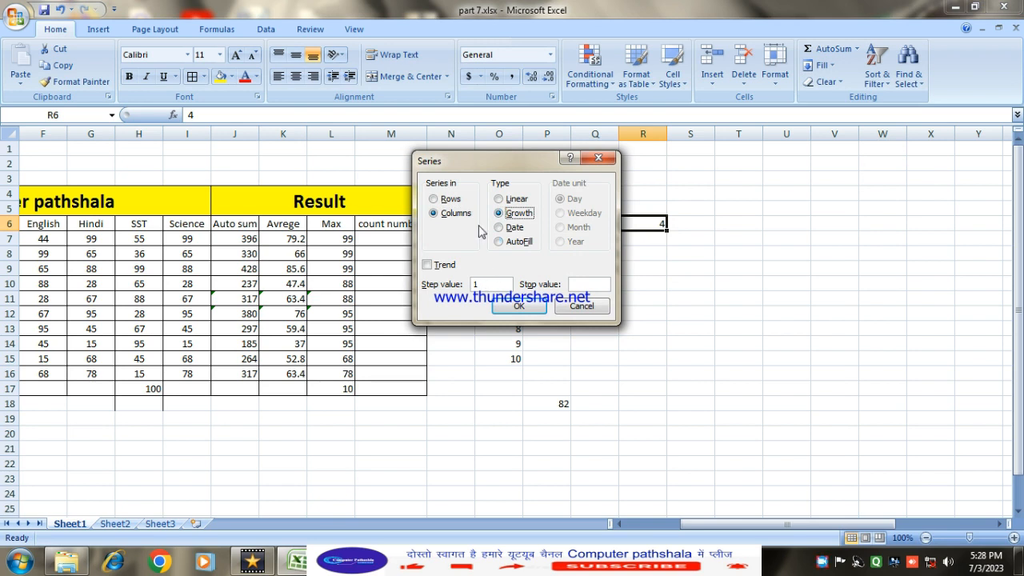
left_click_drag(488, 162, 445, 172)
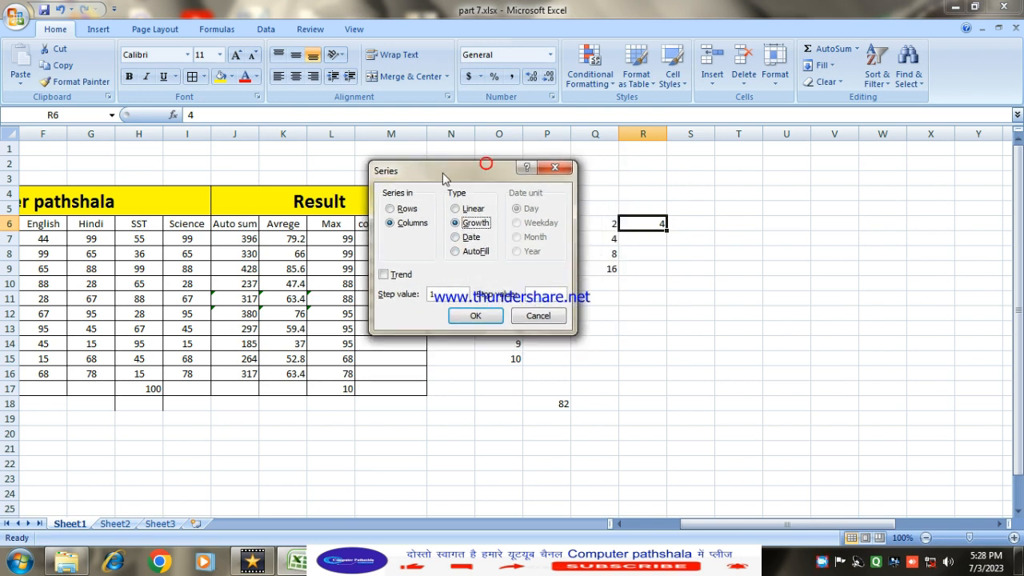
double_click(432, 294)
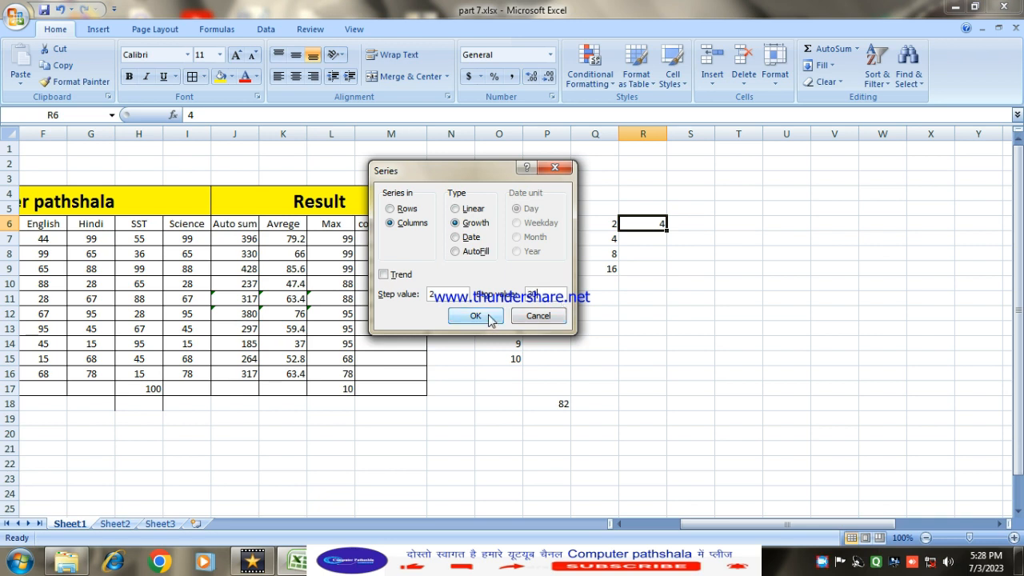
left_click_drag(468, 171, 479, 148)
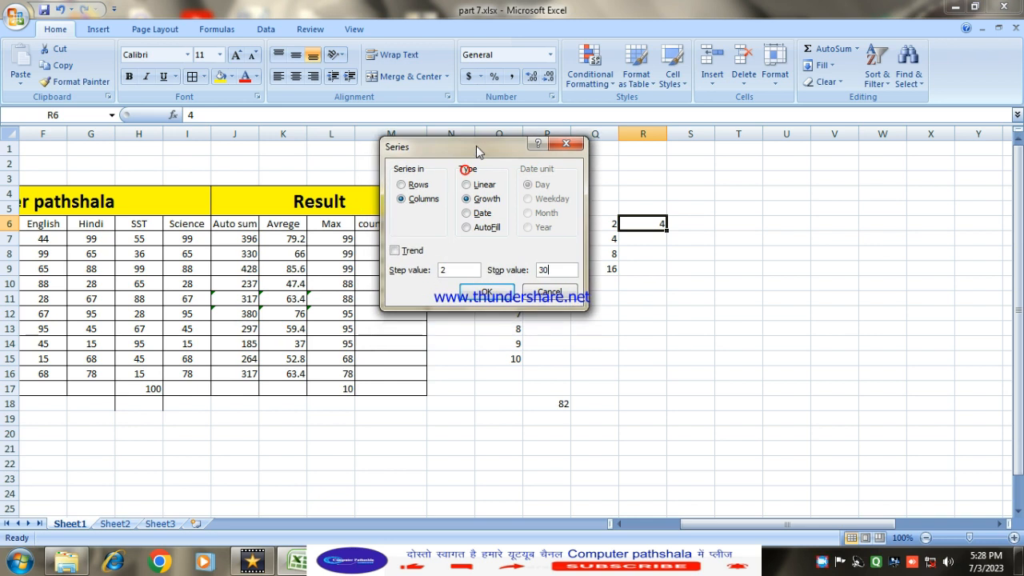
left_click(488, 293)
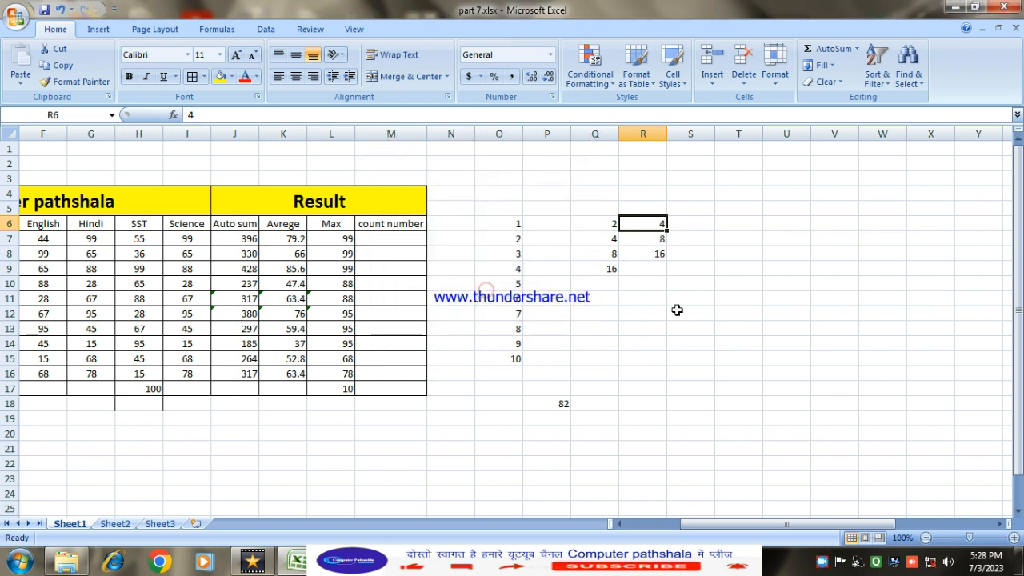
left_click(658, 254)
key("Down")
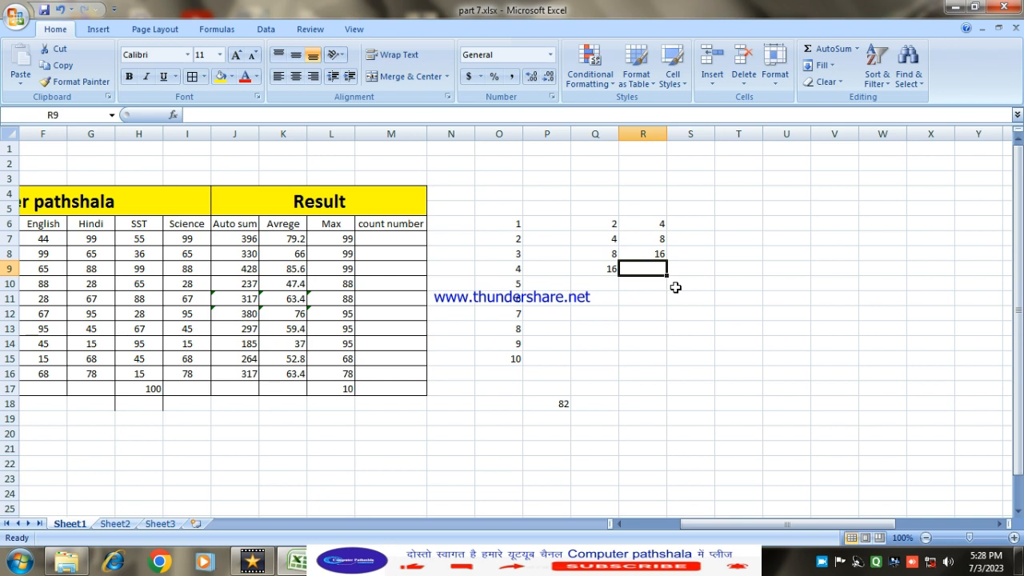
left_click(661, 257)
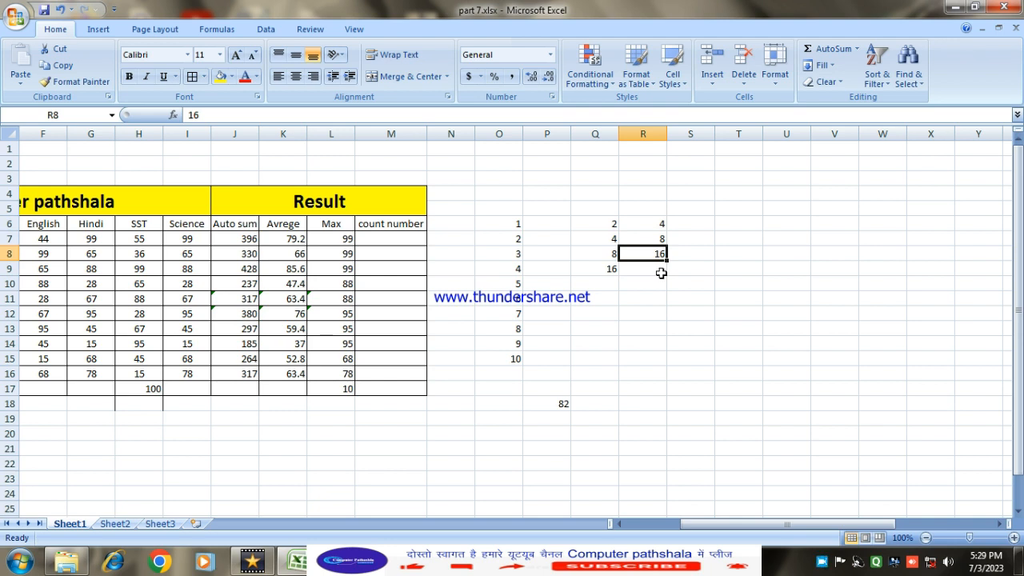
left_click(662, 274)
left_click(663, 257)
- Enter the date 7/3/2023 in T6 and widen column T
left_click(712, 223)
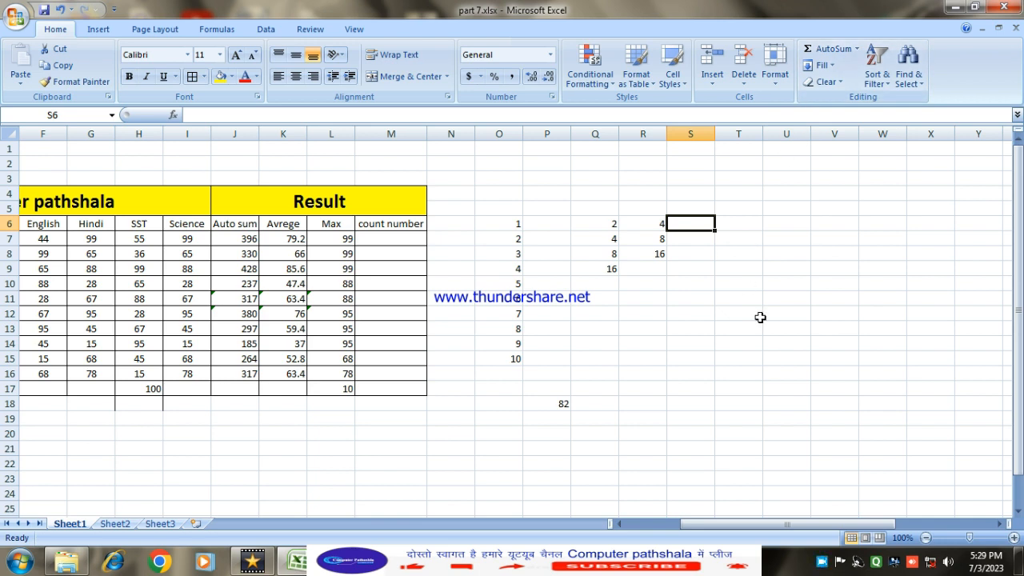
key("Right")
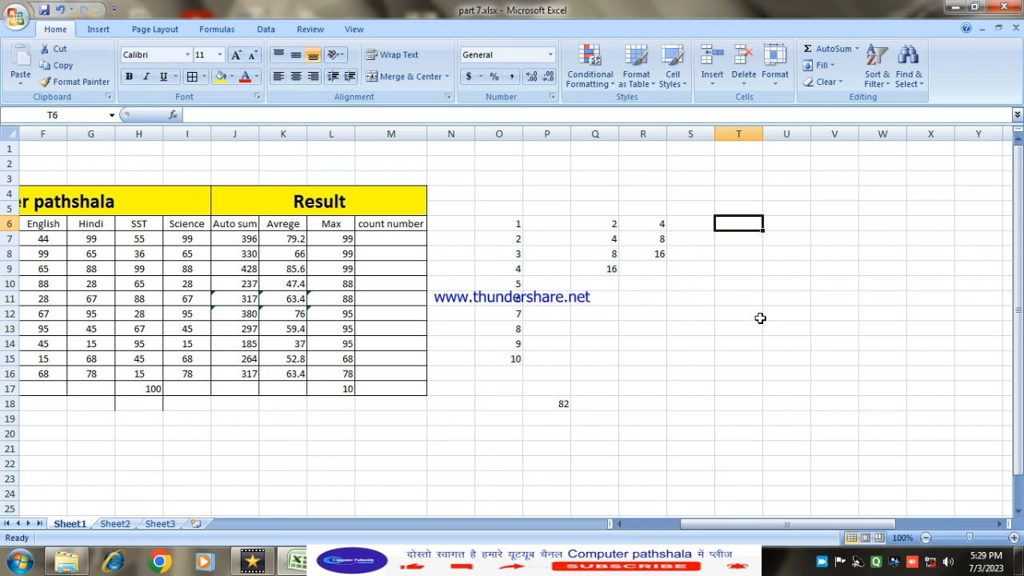
type("7/")
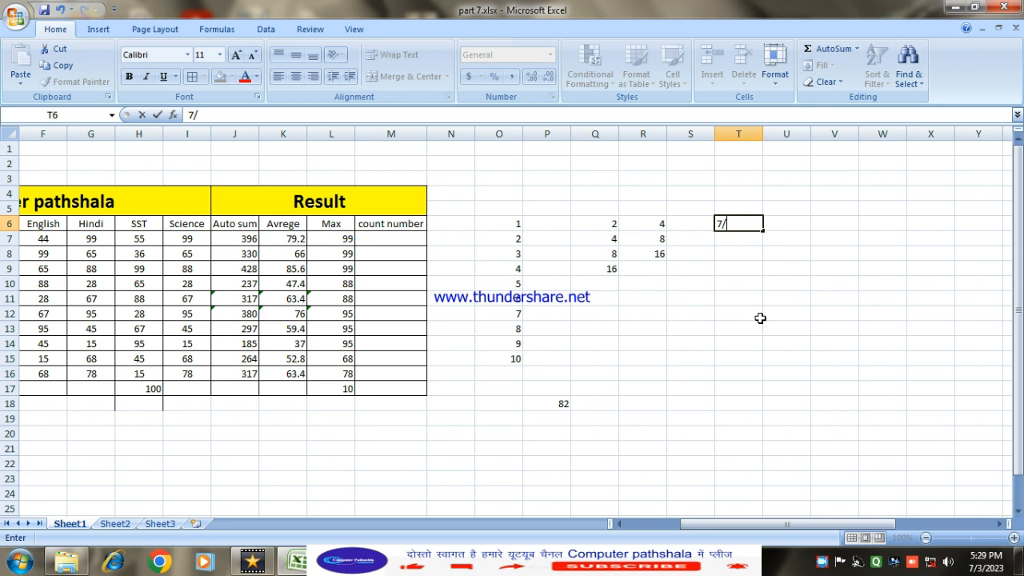
key("Left")
key("Right")
type("07/03/2023")
key("Return")
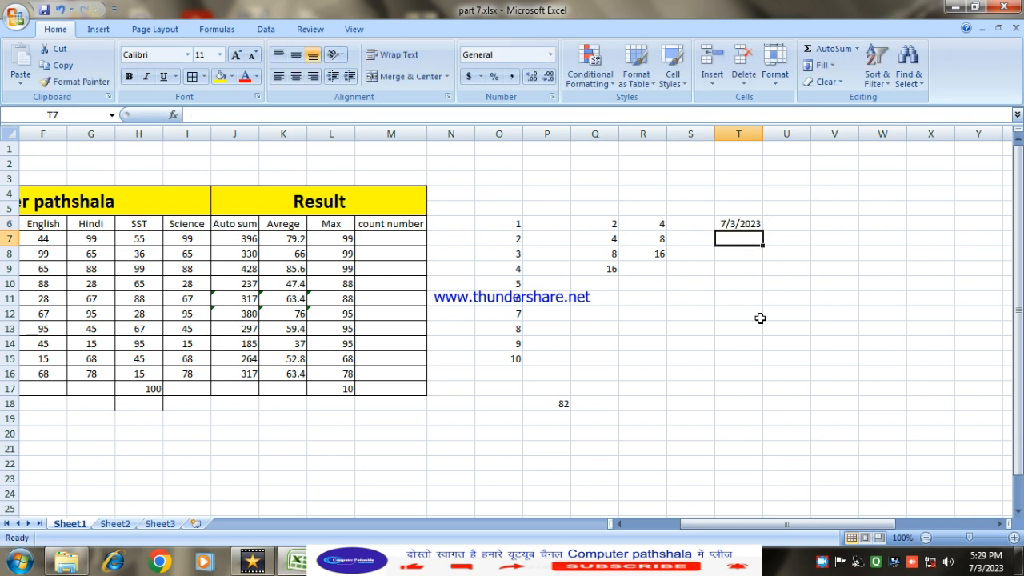
left_click_drag(766, 134, 803, 135)
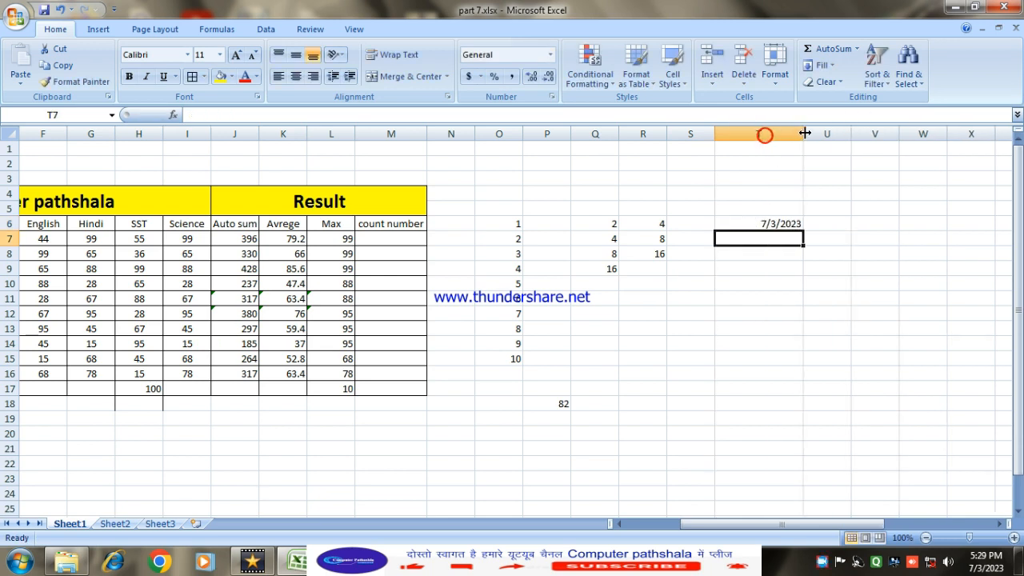
- Fill a date series down column T from T6 by day, with step value 1 and stop value 7/30/2023
left_click(763, 215)
left_click(763, 225)
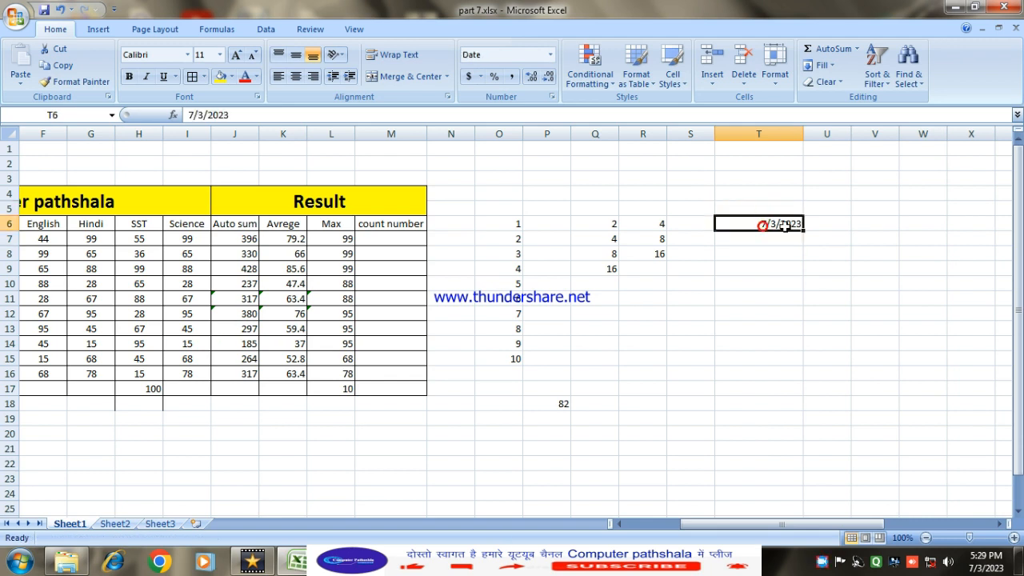
left_click(832, 65)
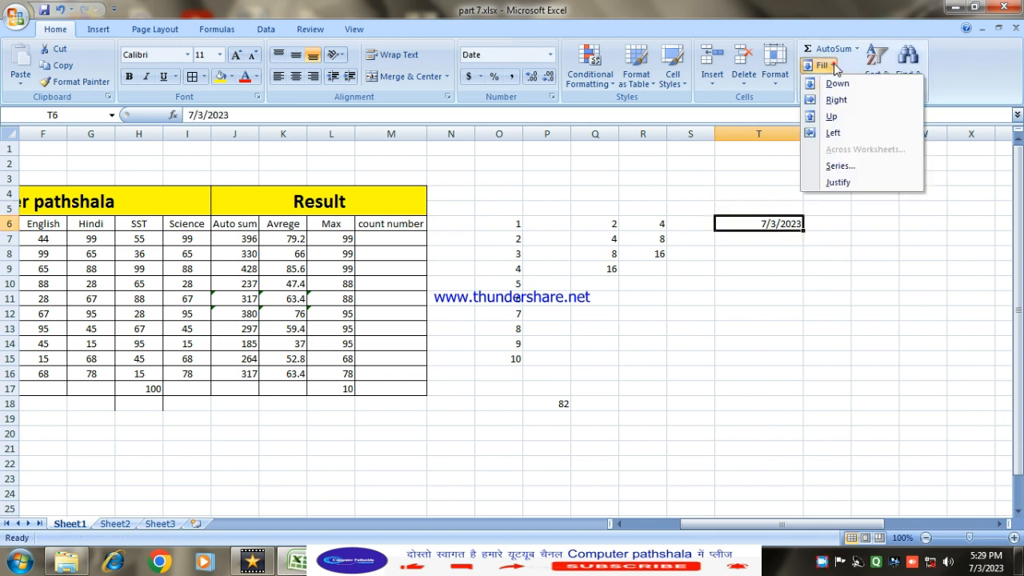
left_click(840, 166)
left_click(401, 202)
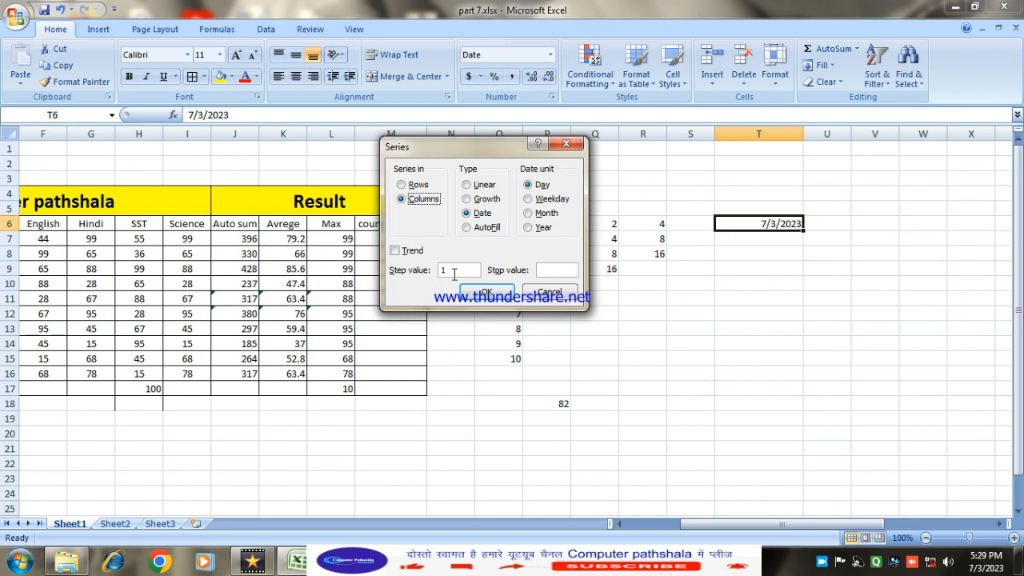
left_click(546, 272)
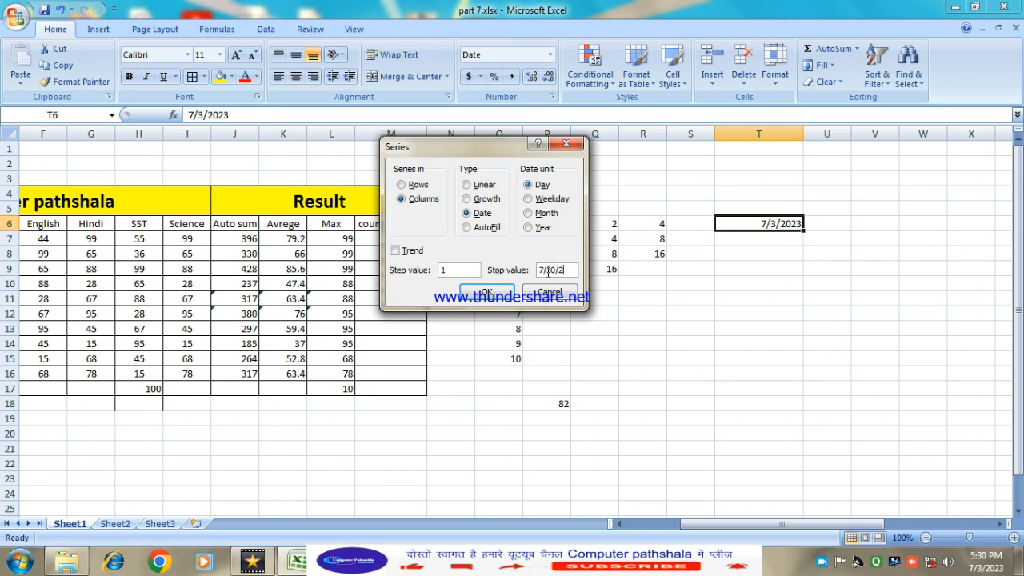
type("3")
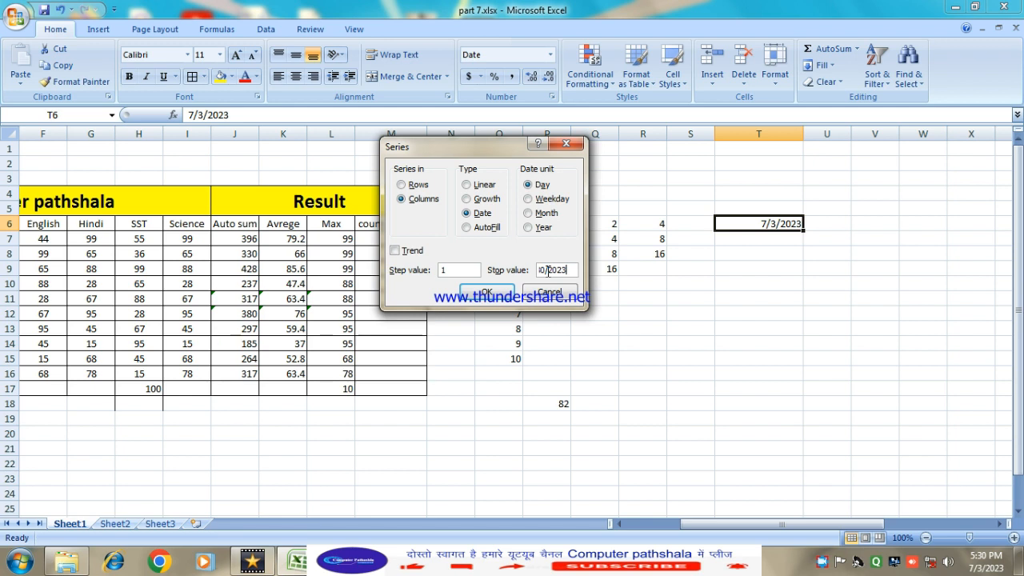
left_click(484, 292)
scroll(891, 350, "down", 6)
scroll(797, 420, "up", 6)
scroll(797, 432, "down", 7)
scroll(795, 434, "up", 7)
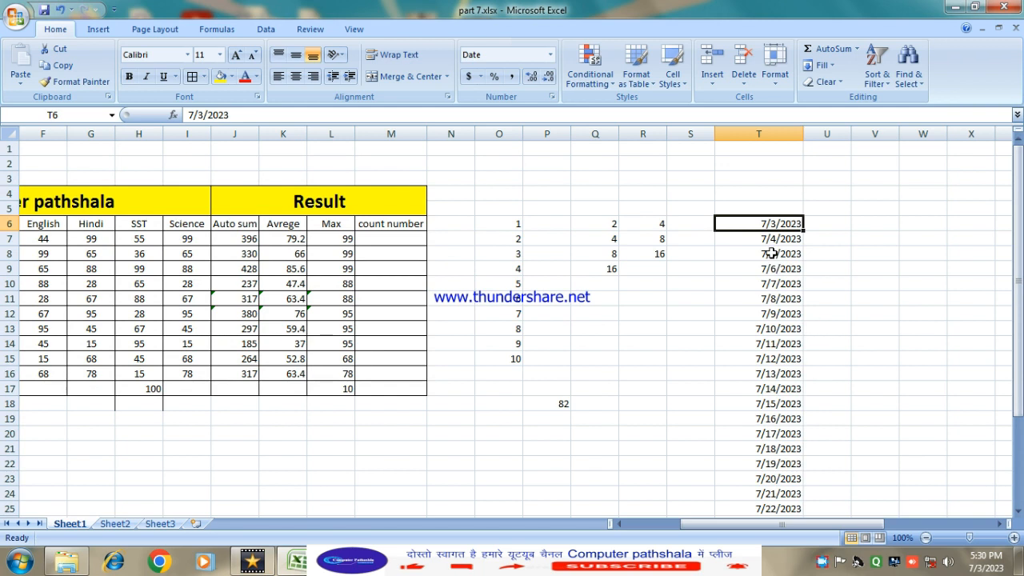
- Refill the dates in T6:T32 as a date series by weekday with step value 1
left_click(875, 252)
left_click_drag(764, 227, 779, 477)
scroll(768, 366, "up", 3)
scroll(768, 365, "down", 5)
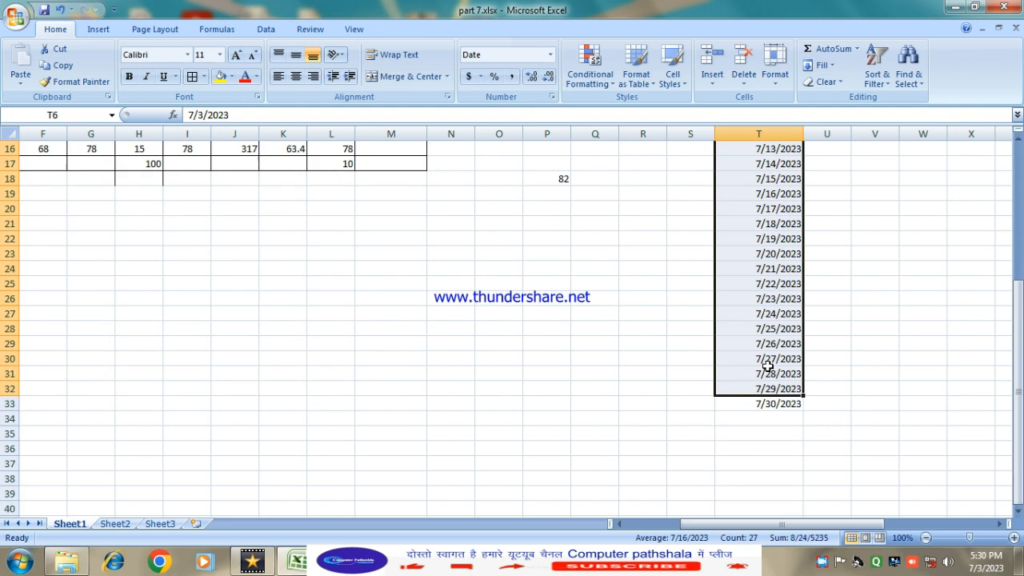
scroll(767, 368, "up", 4)
left_click(852, 328)
left_click_drag(750, 182, 767, 509)
scroll(804, 326, "up", 3)
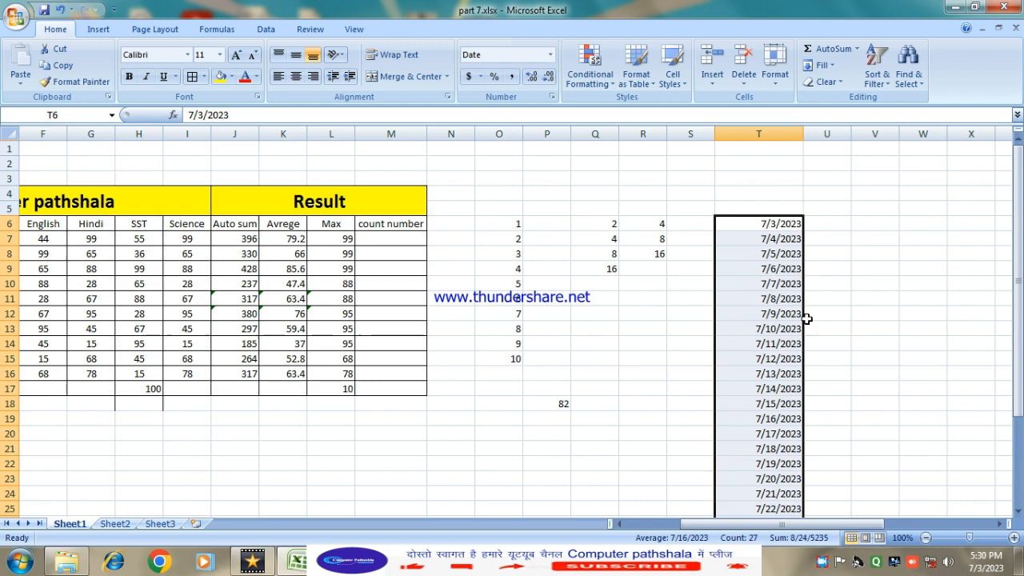
left_click(822, 65)
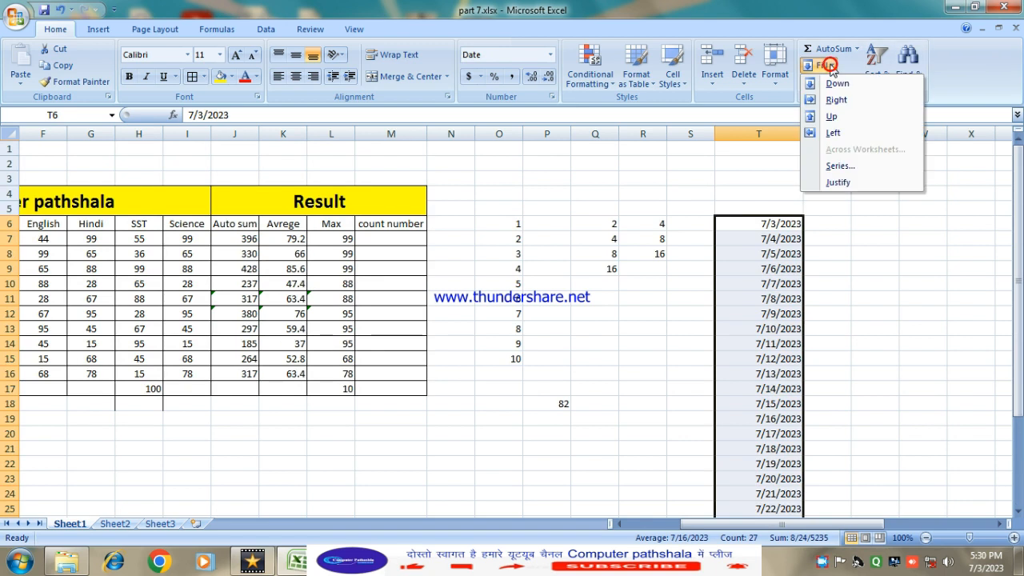
left_click(842, 166)
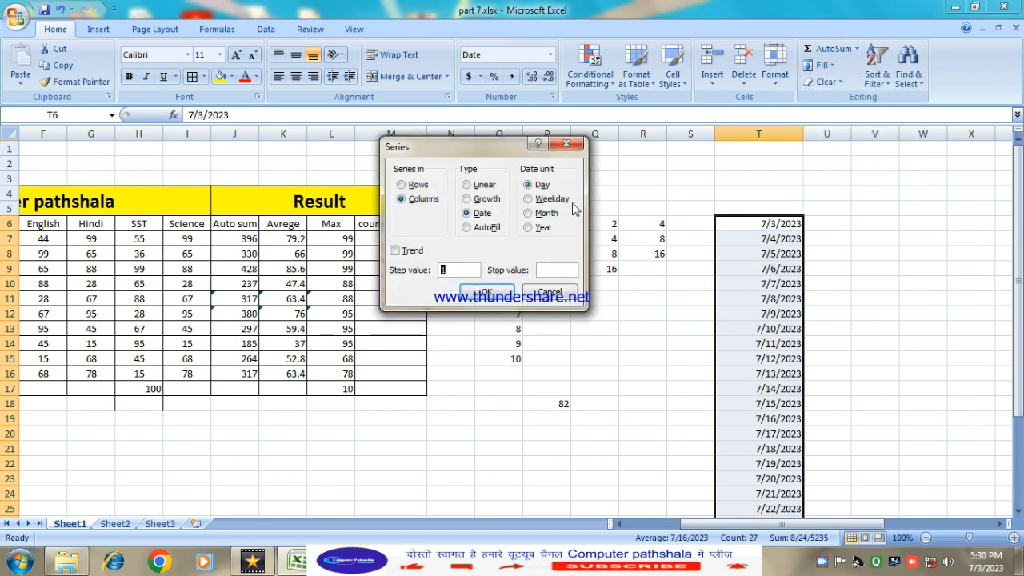
left_click(529, 200)
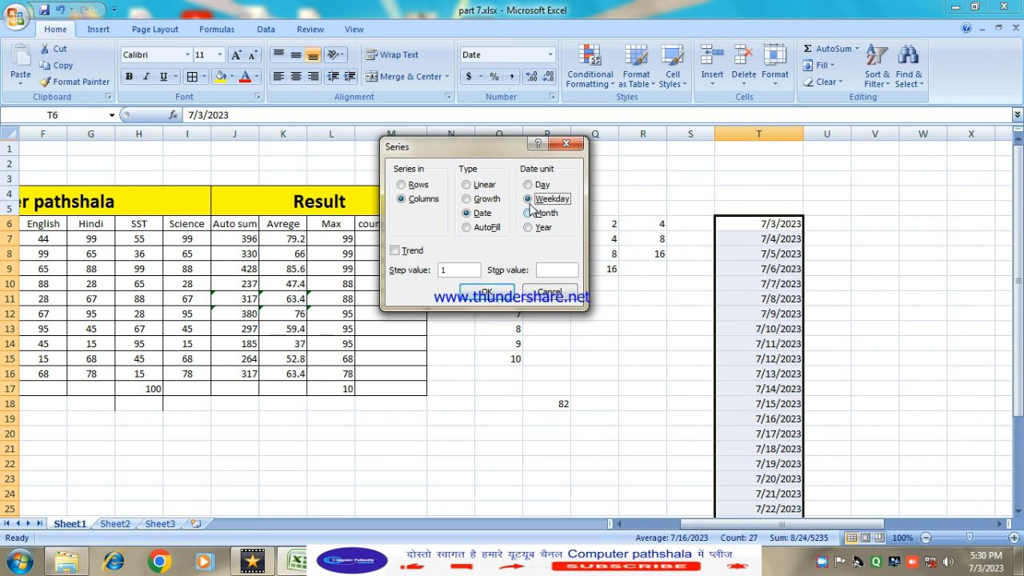
left_click(486, 291)
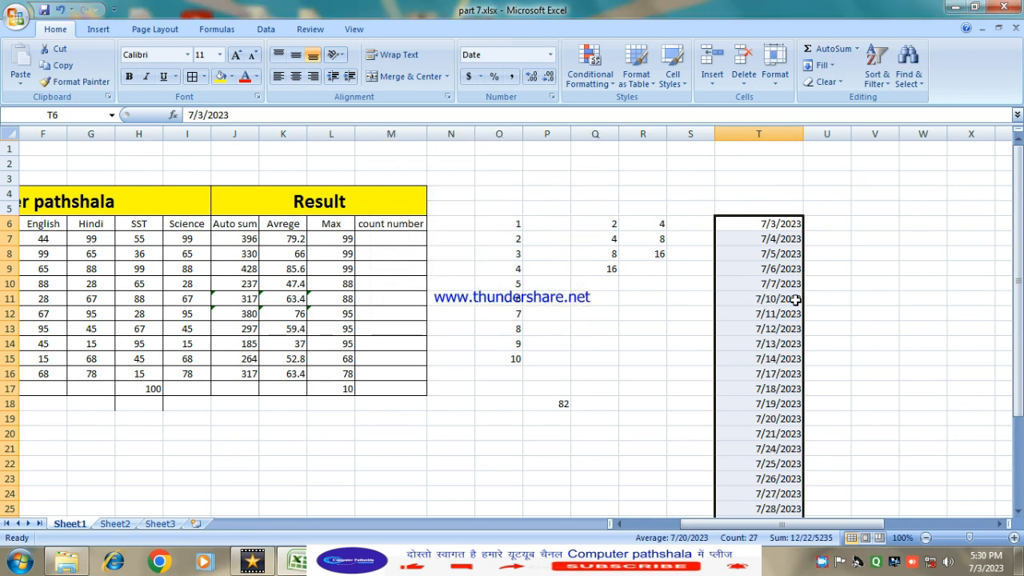
scroll(798, 298, "down", 1)
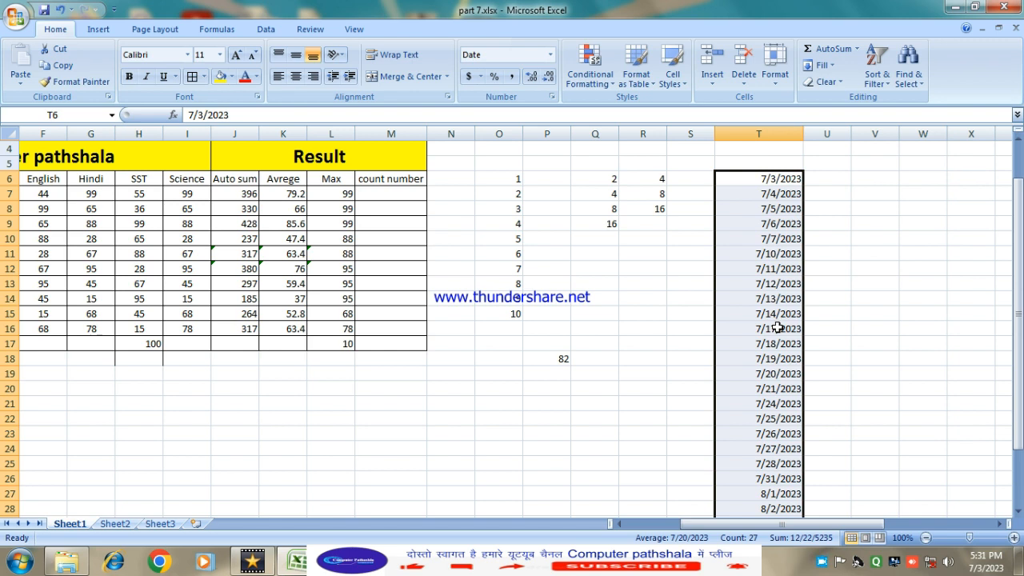
scroll(782, 264, "down", 4)
scroll(788, 280, "up", 5)
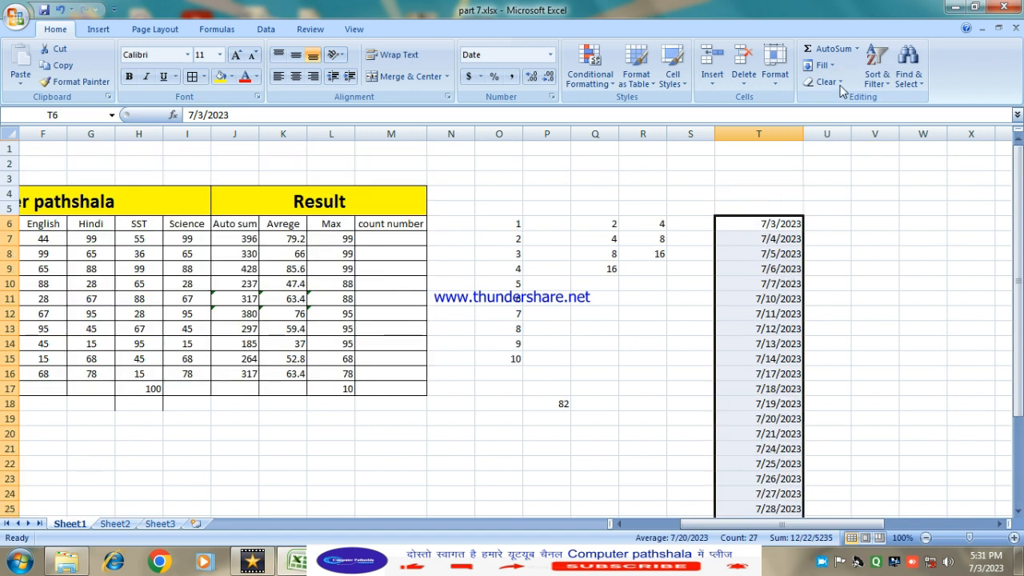
- Refill the dates in T6:T32 as a date series by month with step value 1
left_click(824, 64)
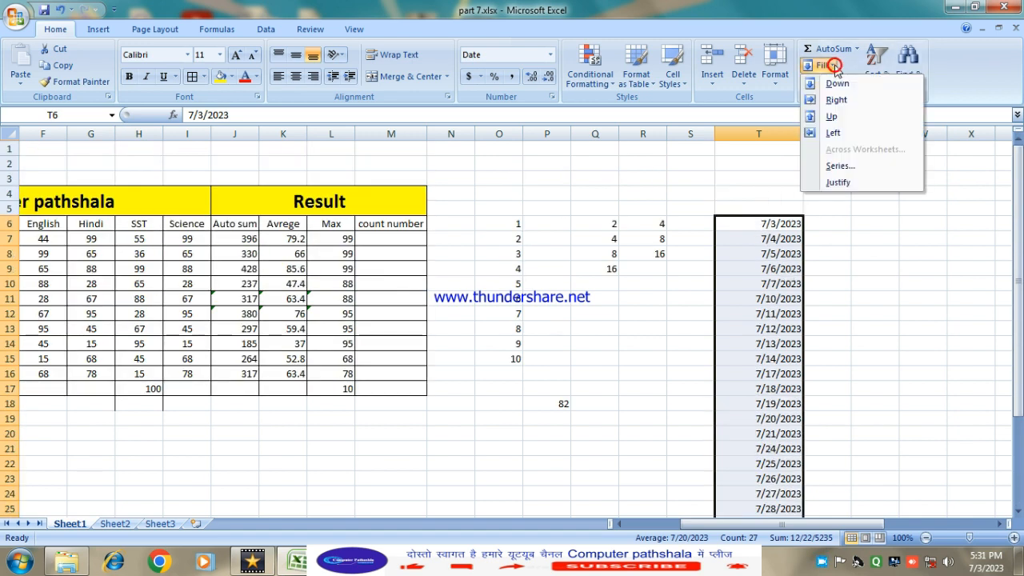
left_click(840, 166)
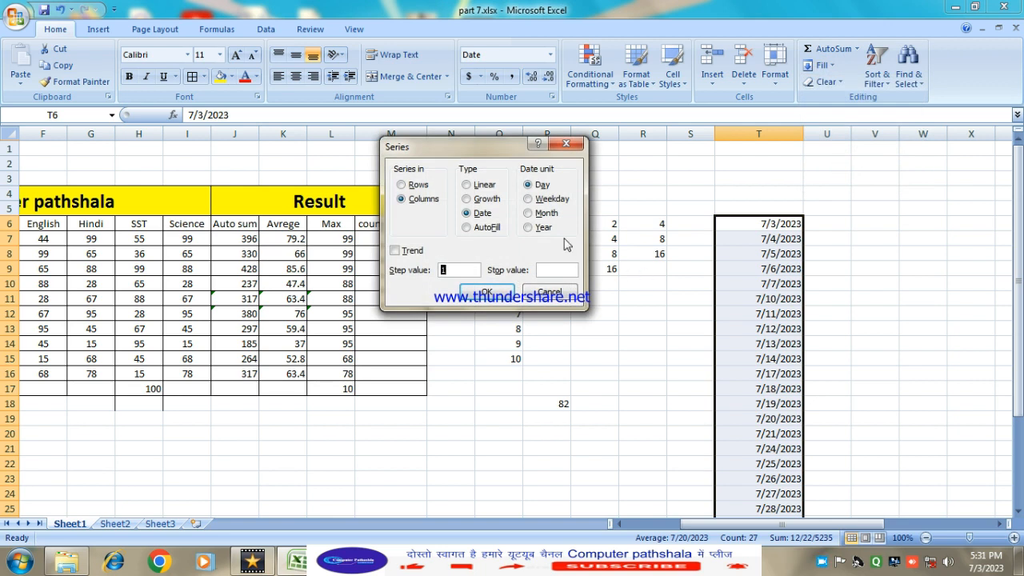
left_click(529, 213)
left_click(507, 292)
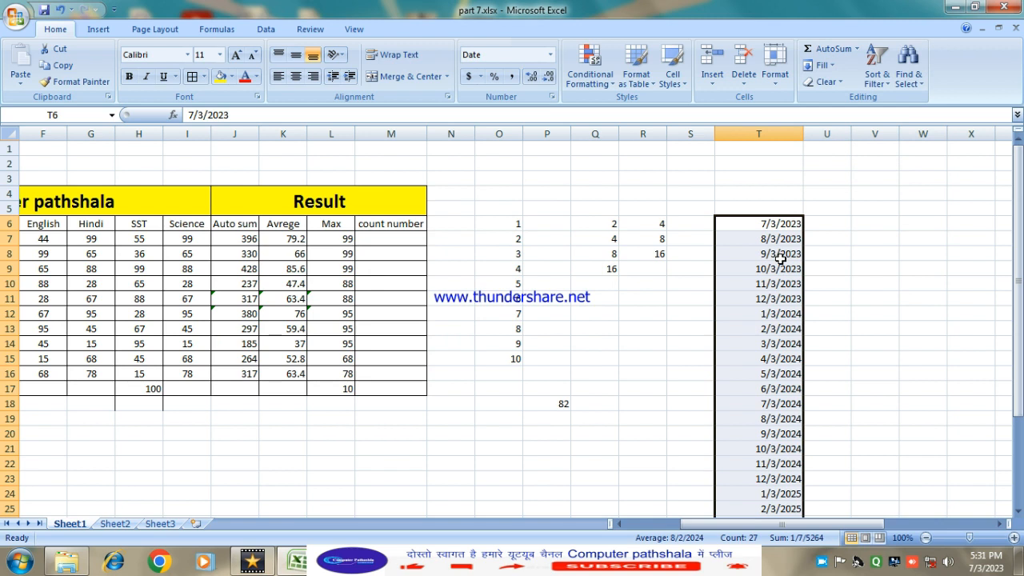
scroll(776, 416, "down", 1)
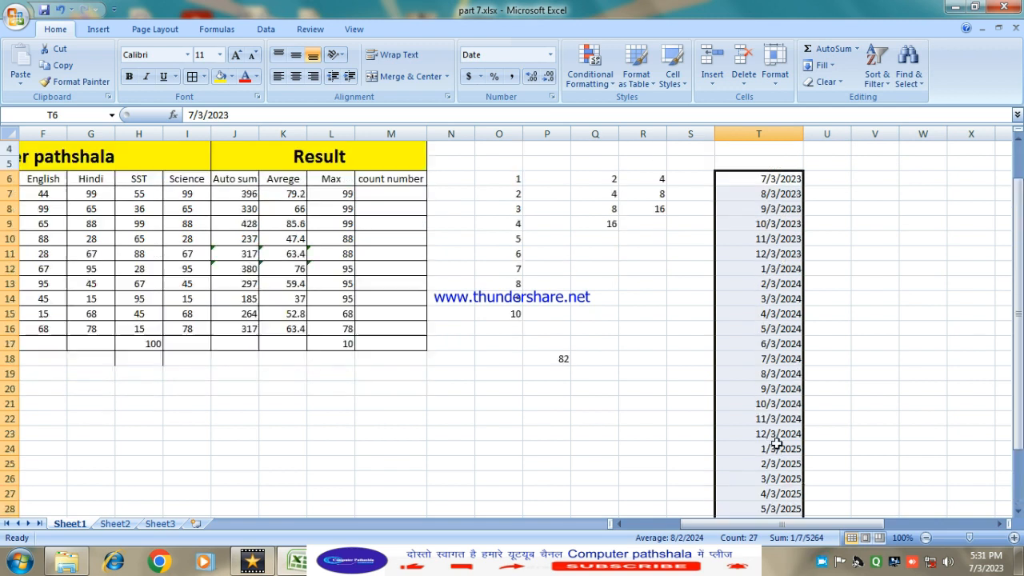
scroll(776, 440, "up", 1)
- Refill the dates in T6:T32 as a date series by year with step value 1
left_click(824, 65)
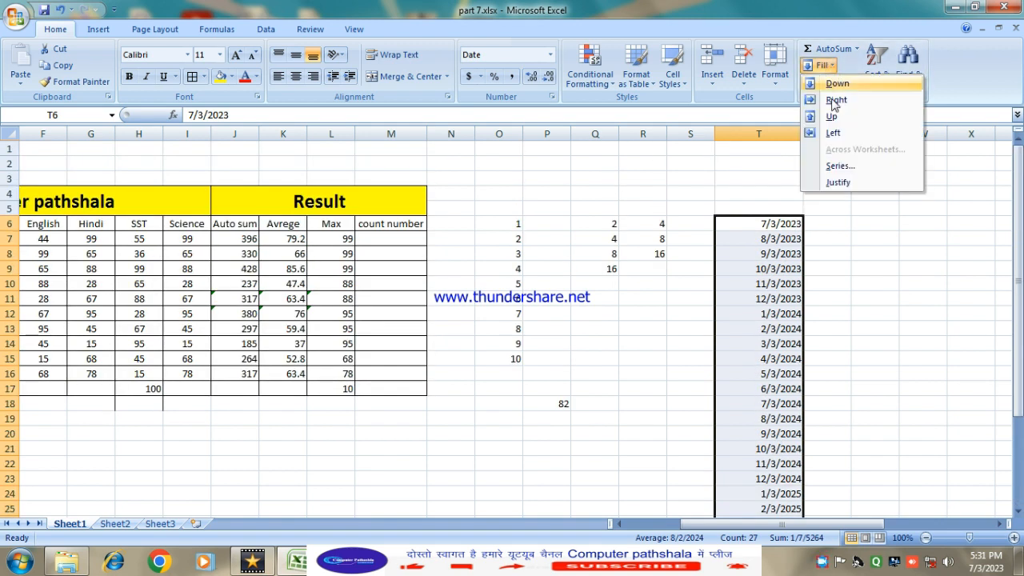
left_click(839, 165)
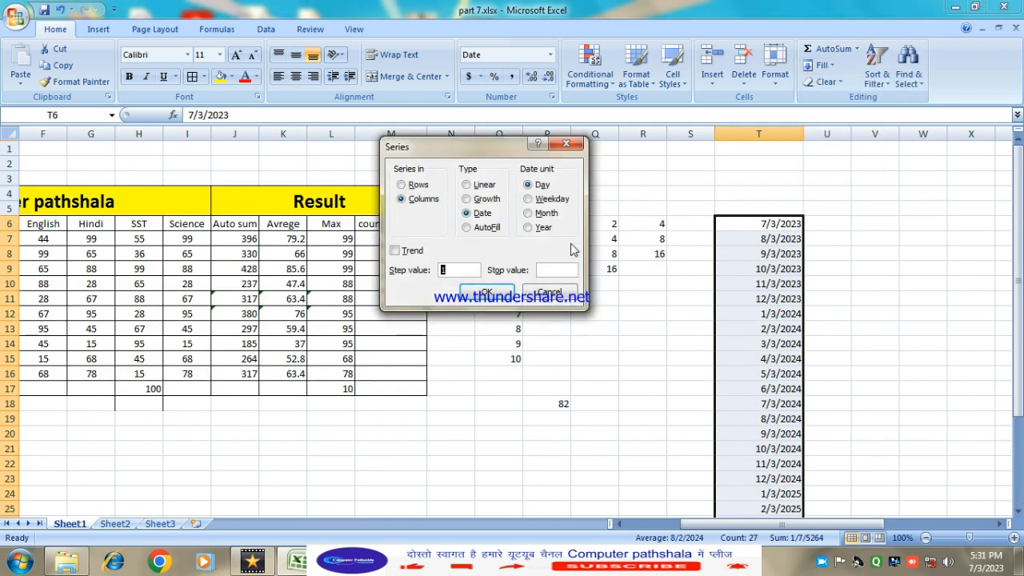
left_click(529, 227)
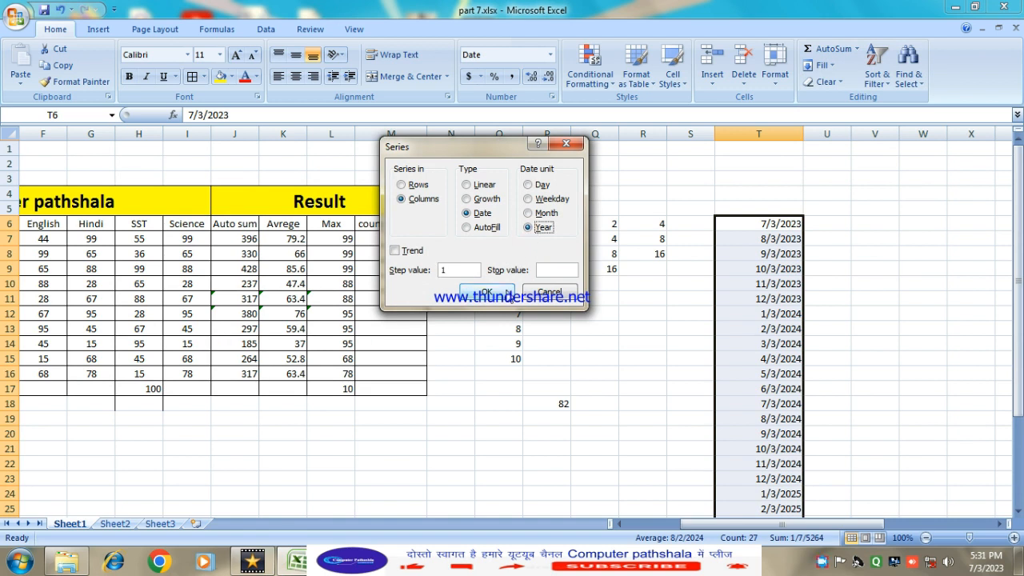
left_click(487, 292)
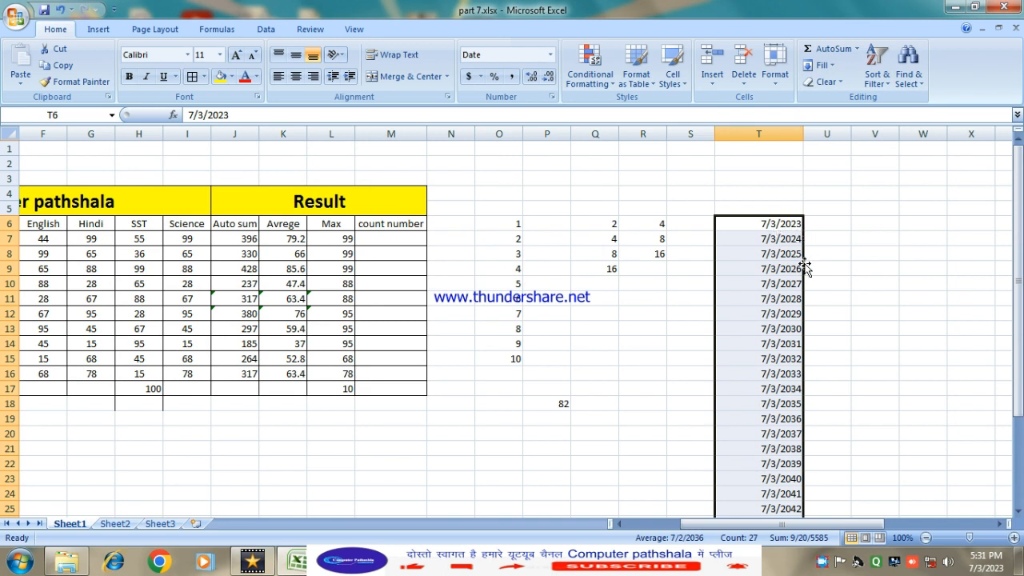
scroll(816, 375, "down", 3)
scroll(816, 376, "up", 3)
left_click(821, 65)
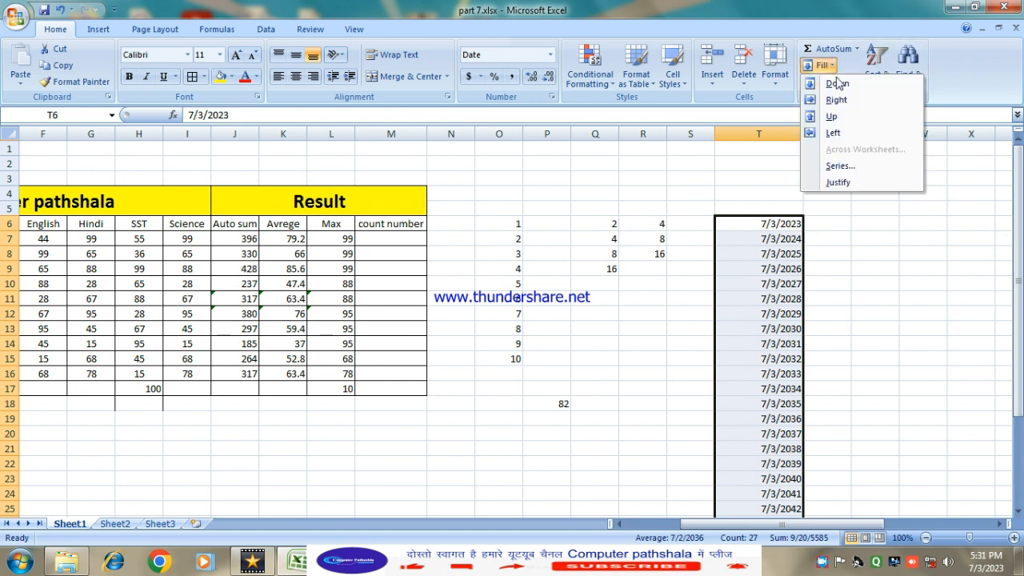
left_click(840, 166)
left_click_drag(499, 149, 576, 164)
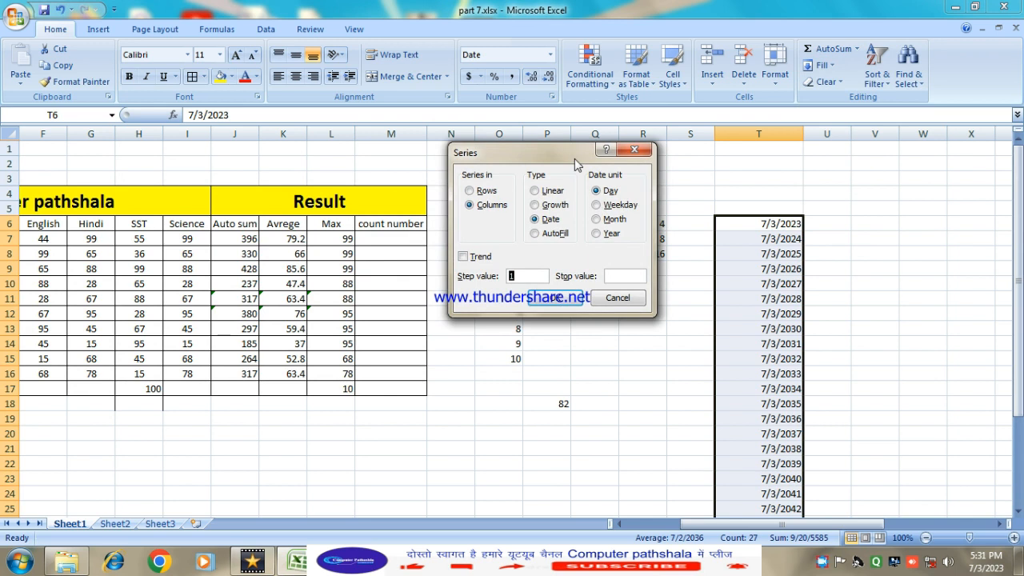
left_click(616, 299)
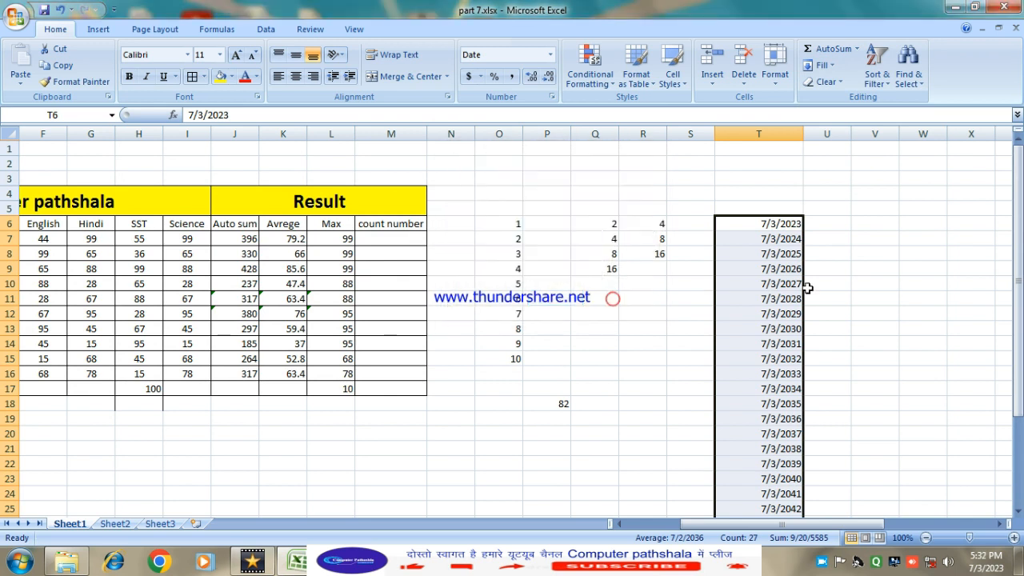
scroll(840, 261, "down", 2)
scroll(840, 262, "up", 2)
- Delete the contents of range B2:M21 around the marks table and undo the deletion
left_click_drag(709, 528, 480, 472)
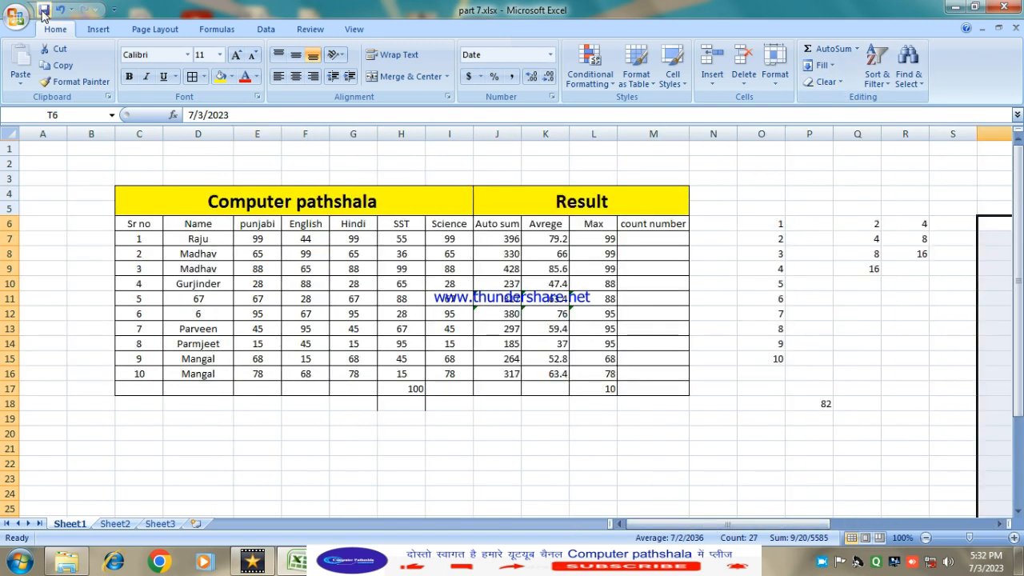
scroll(709, 510, "down", 1)
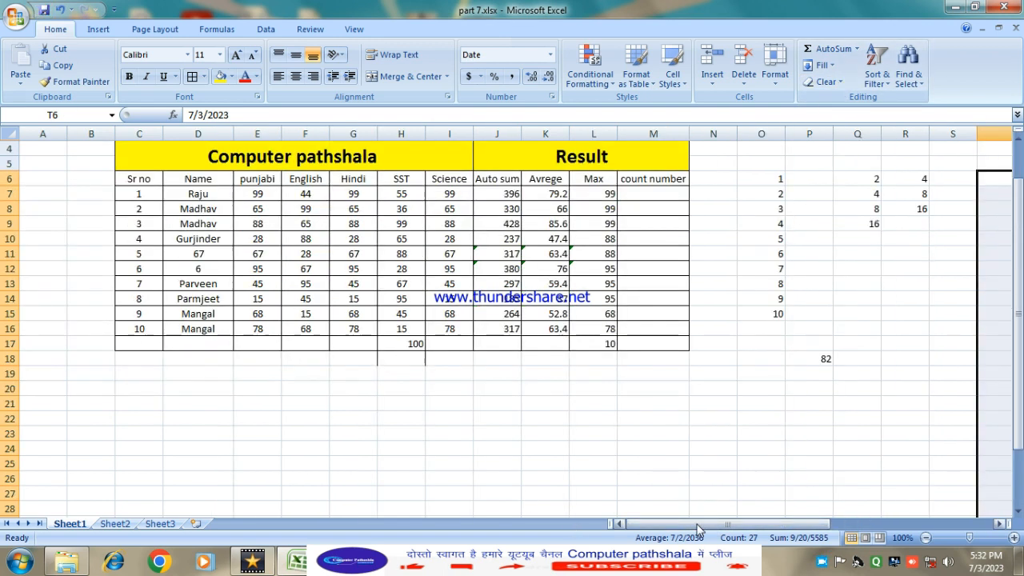
scroll(146, 191, "up", 1)
left_click_drag(102, 167, 651, 443)
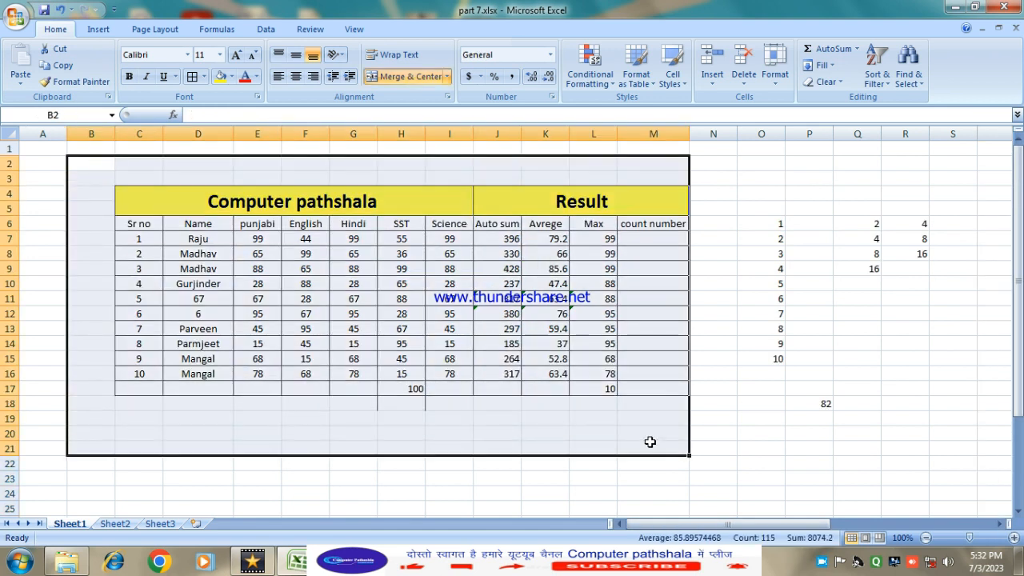
key("Delete")
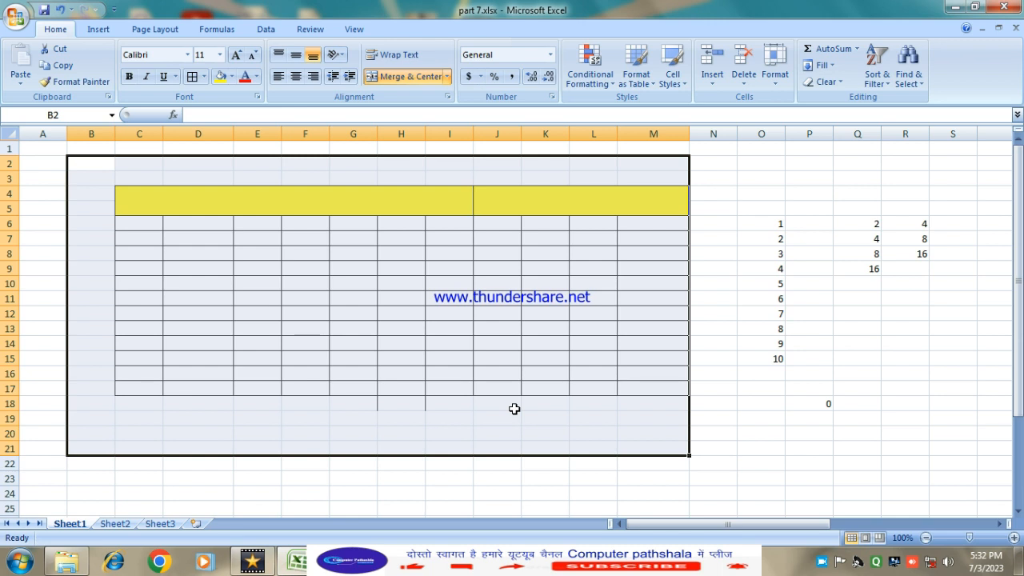
key("ctrl+z")
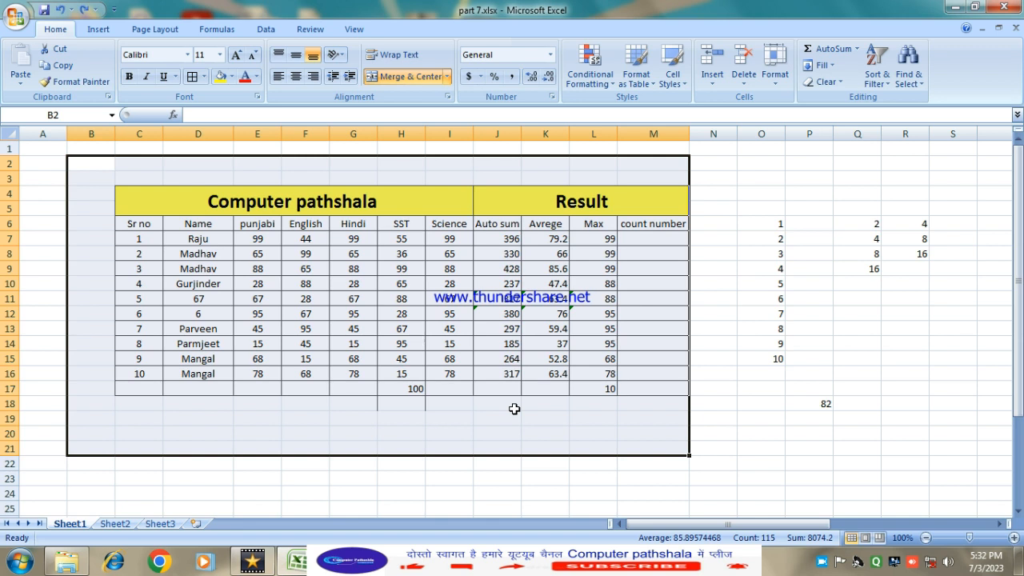
- Clear everything, both contents and formatting, from the marks table range B2:M21 and undo the clearing
left_click(832, 83)
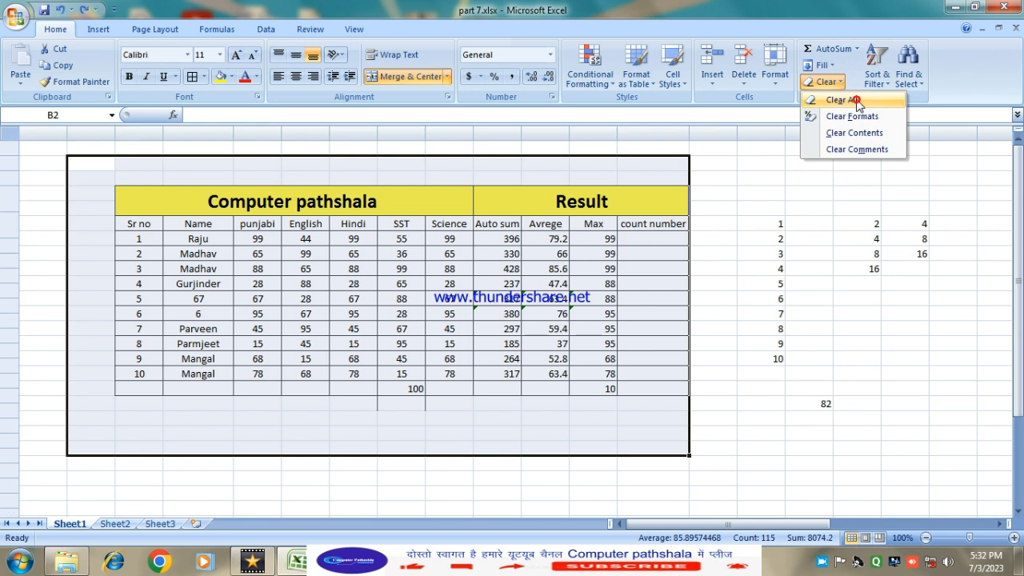
left_click(842, 100)
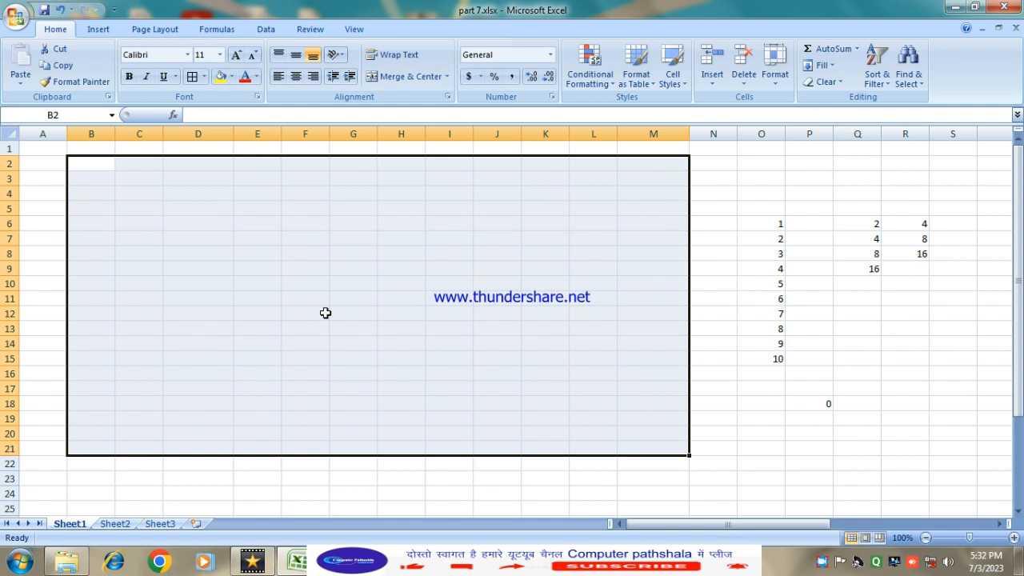
key("ctrl+z")
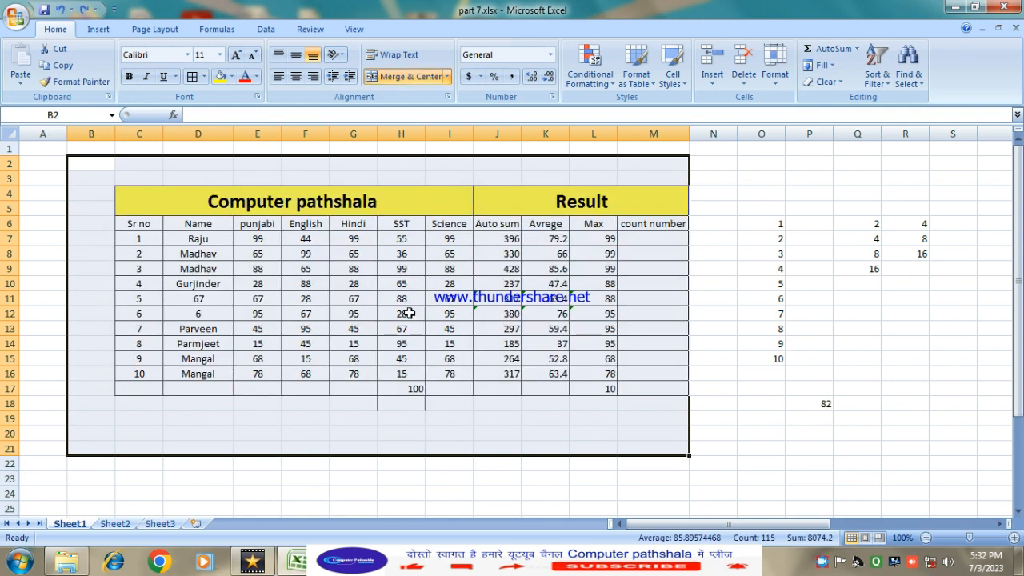
- Clear only the formats from the marks table range B2:M21
left_click(841, 81)
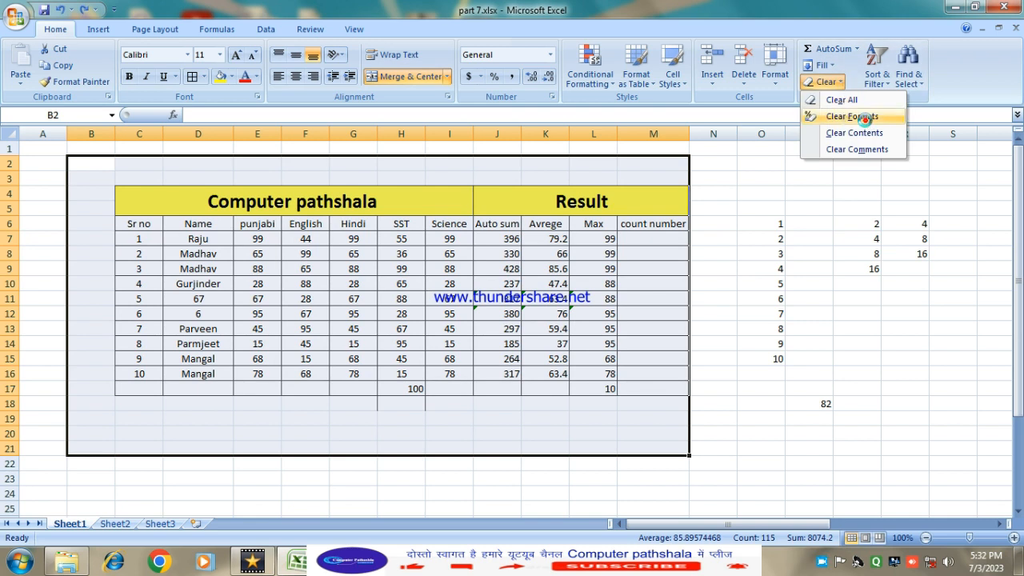
left_click(867, 125)
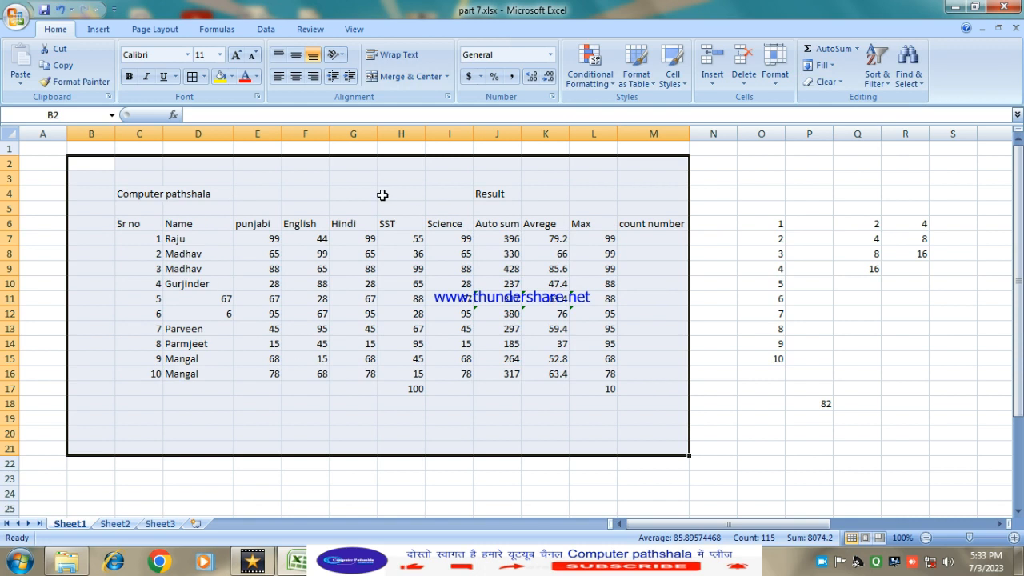
- Undo the format clearing on the marks table range B2:M21
key("ctrl+z")
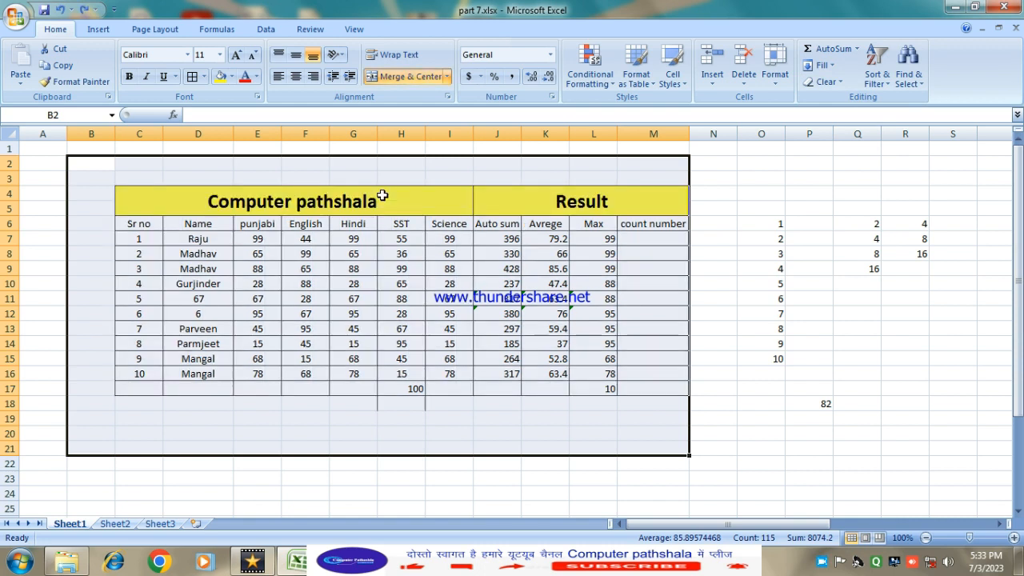
- Clear only the contents of the marks table range B2:M21, keeping its formatting, and undo the clearing
left_click(828, 82)
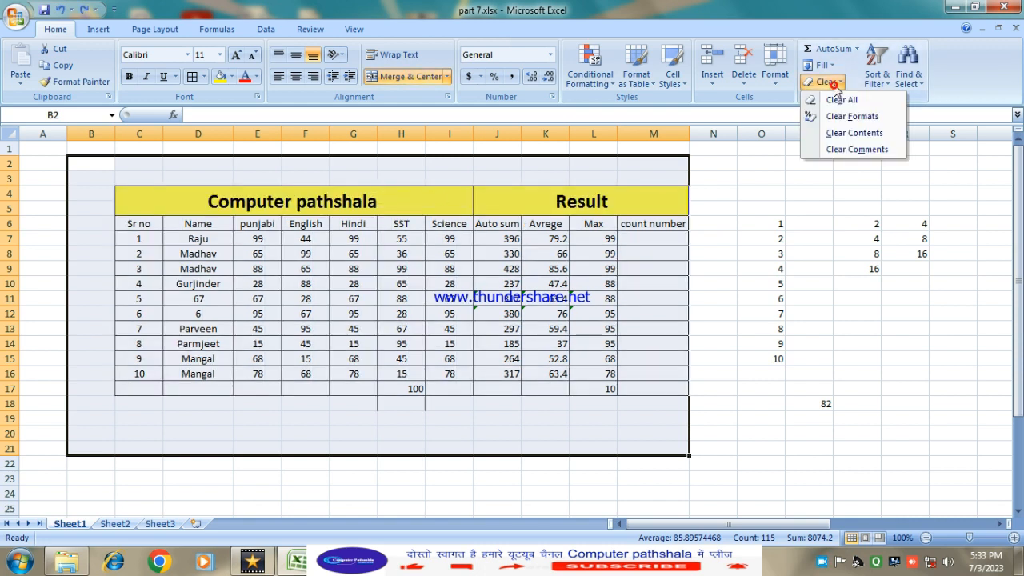
left_click(850, 133)
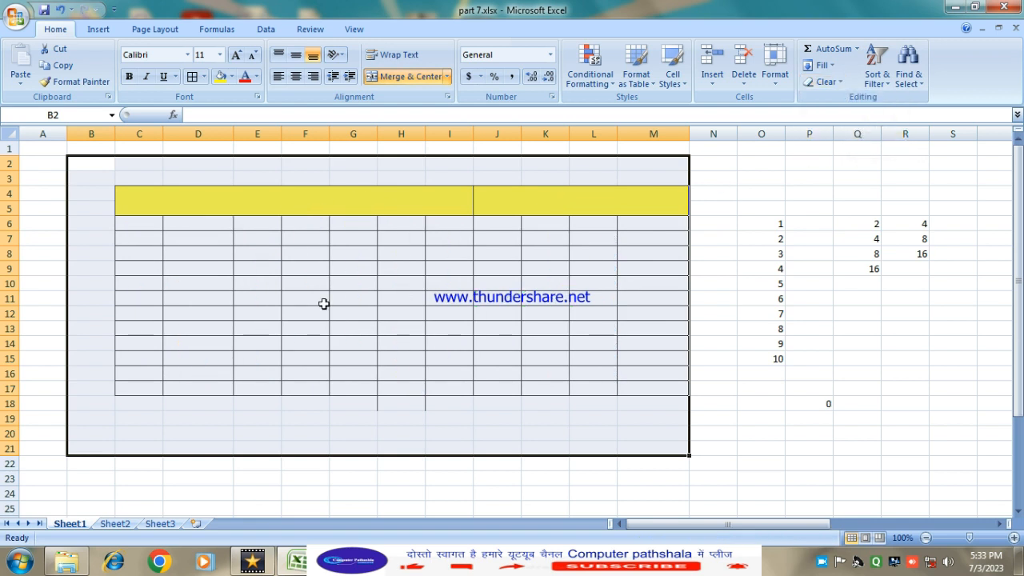
key("ctrl+z")
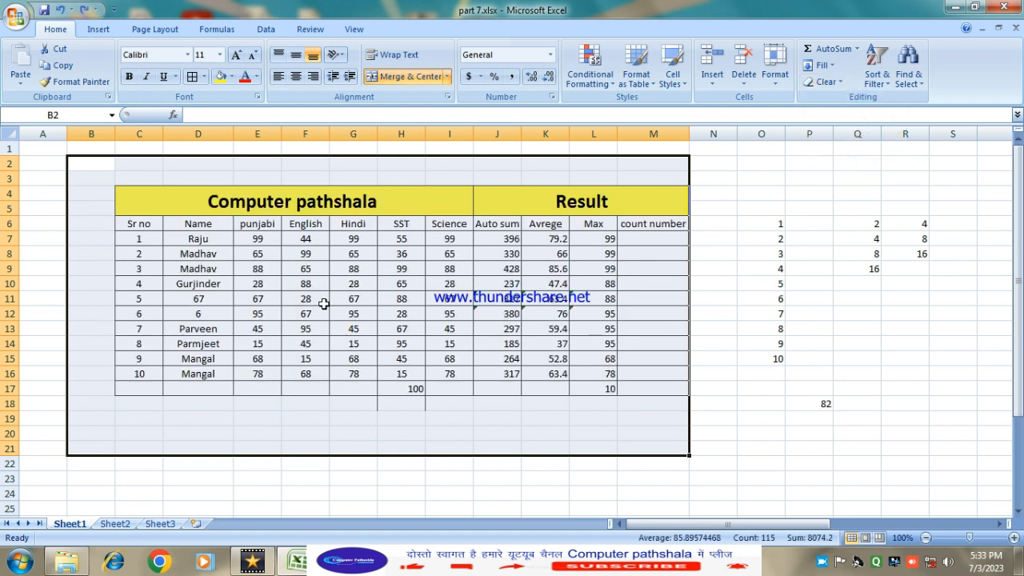
- Clear the comments from the marks table range B2:M21
left_click(832, 85)
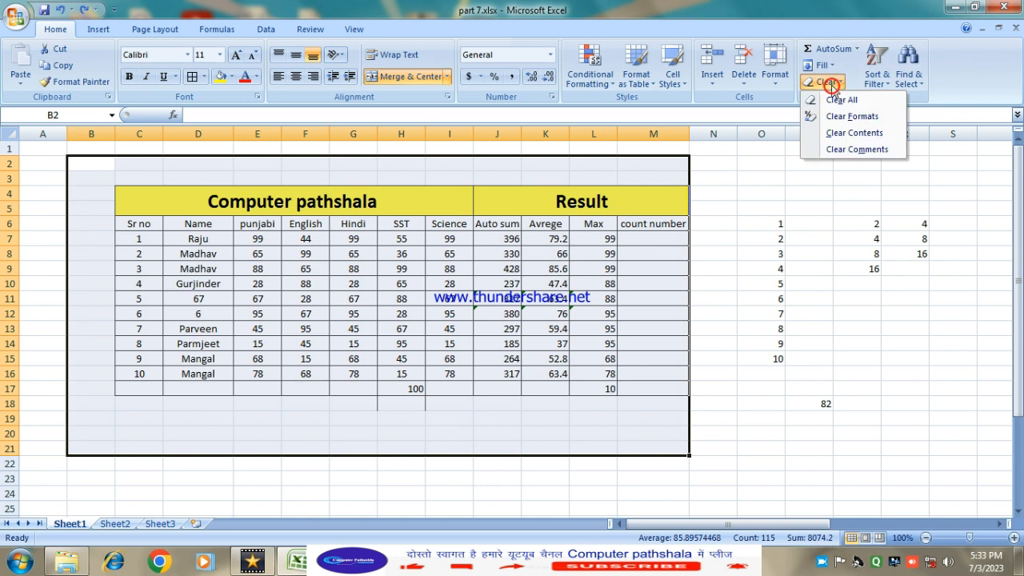
left_click(870, 151)
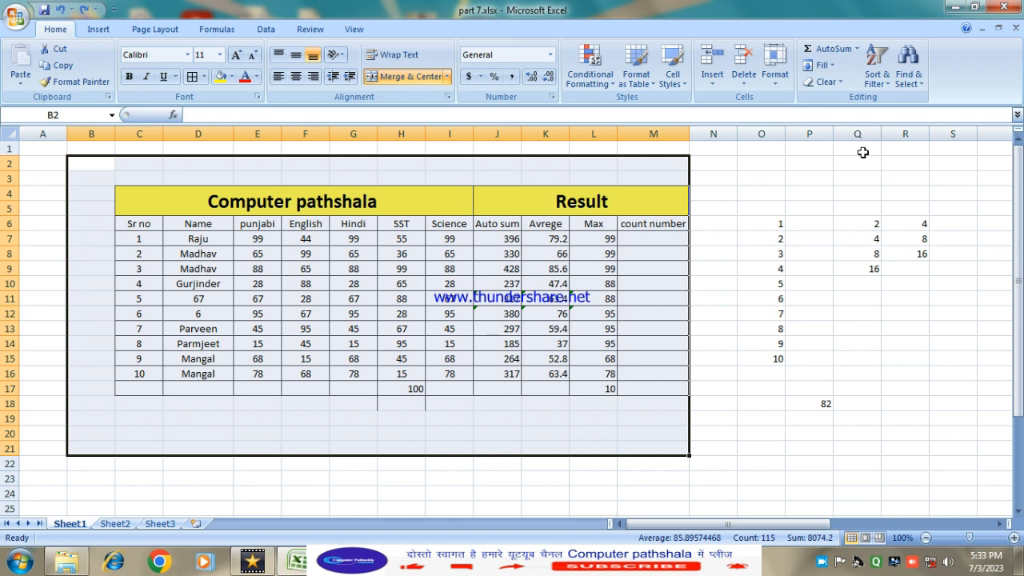
left_click(304, 32)
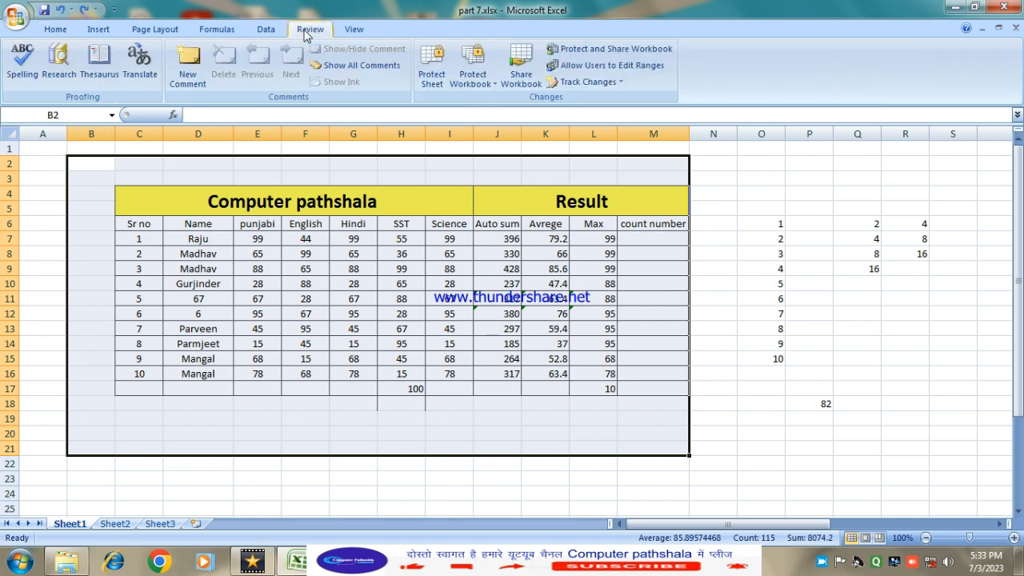
left_click(356, 32)
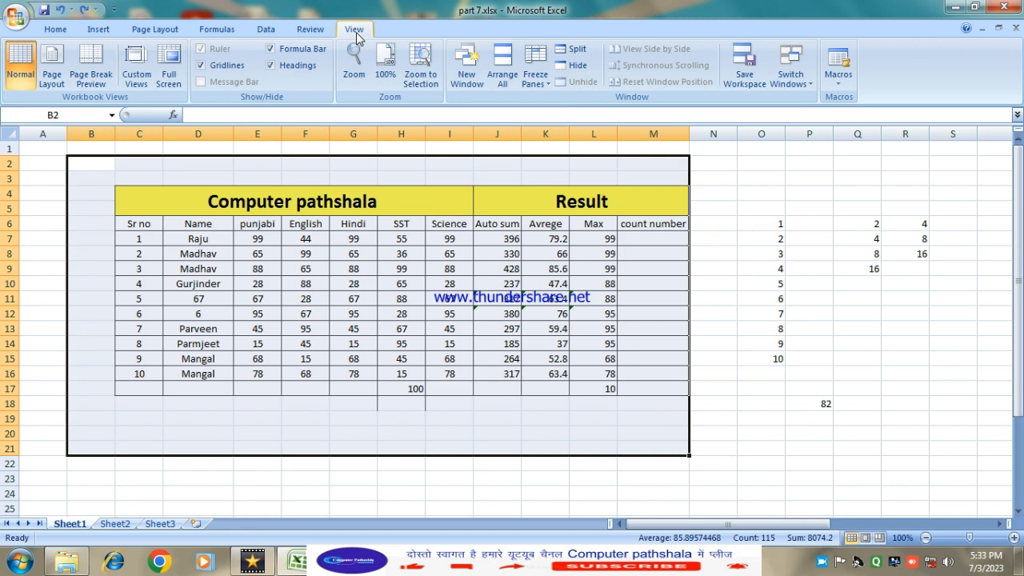
left_click(260, 29)
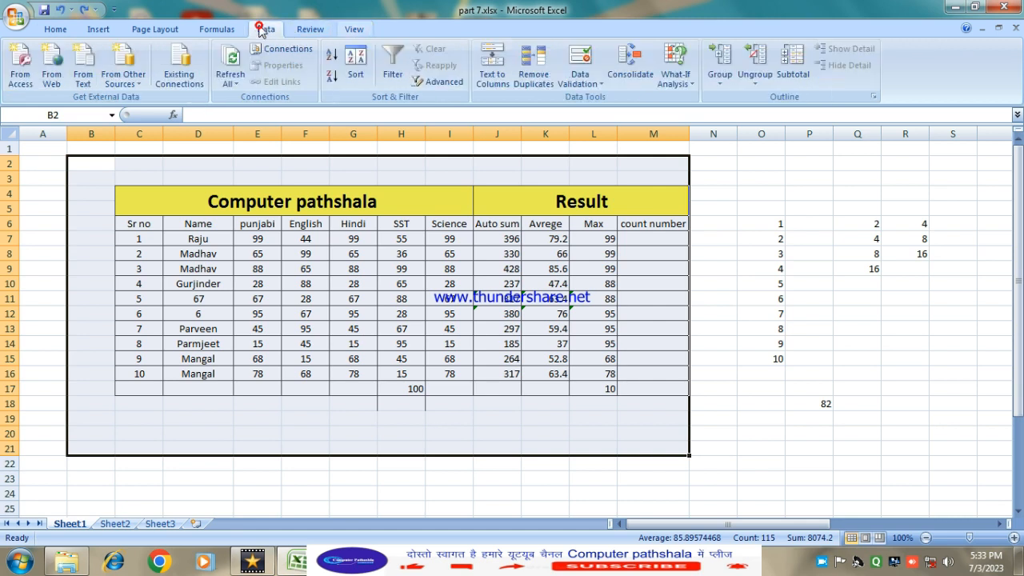
left_click(310, 32)
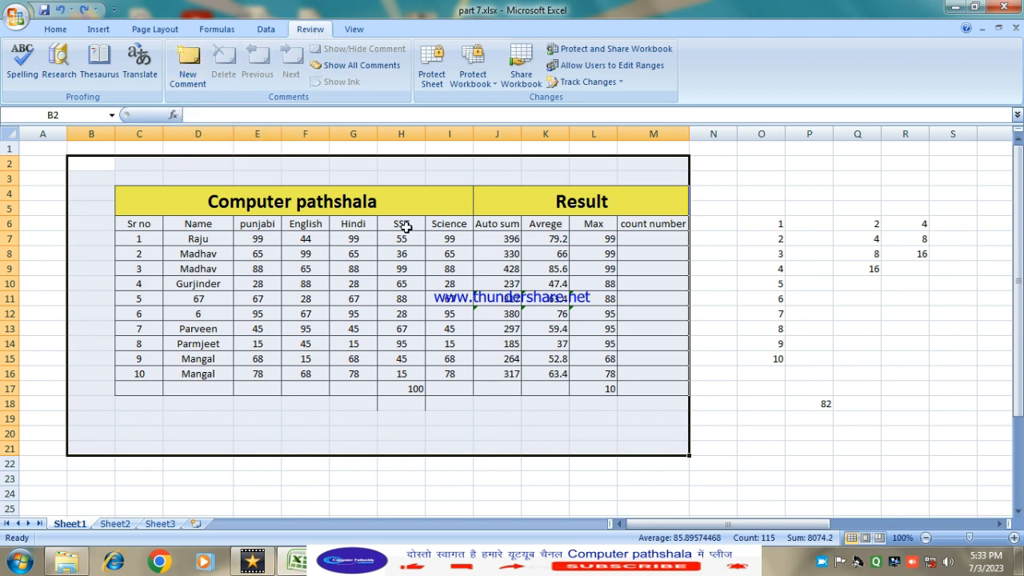
left_click(58, 30)
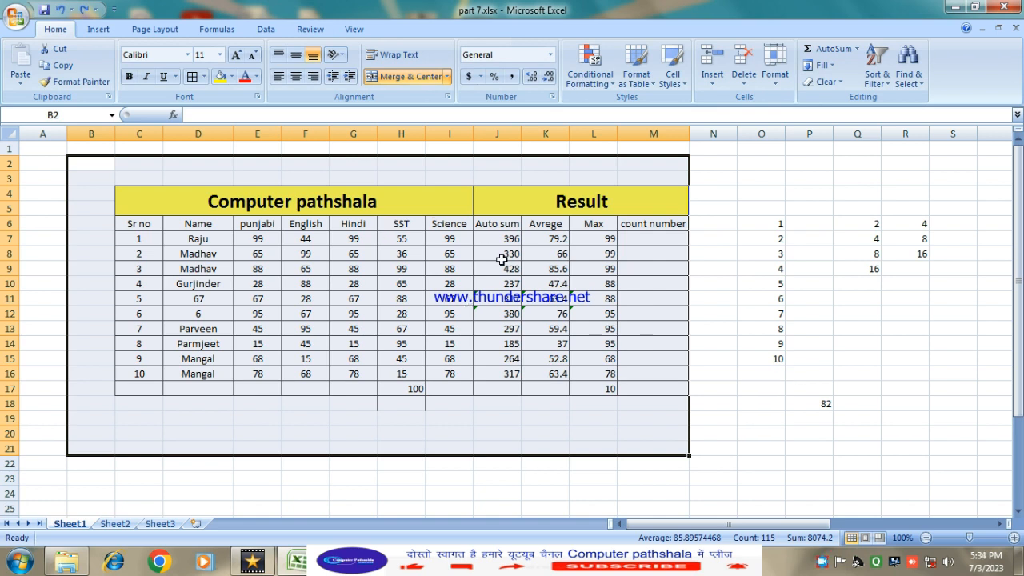
left_click(824, 82)
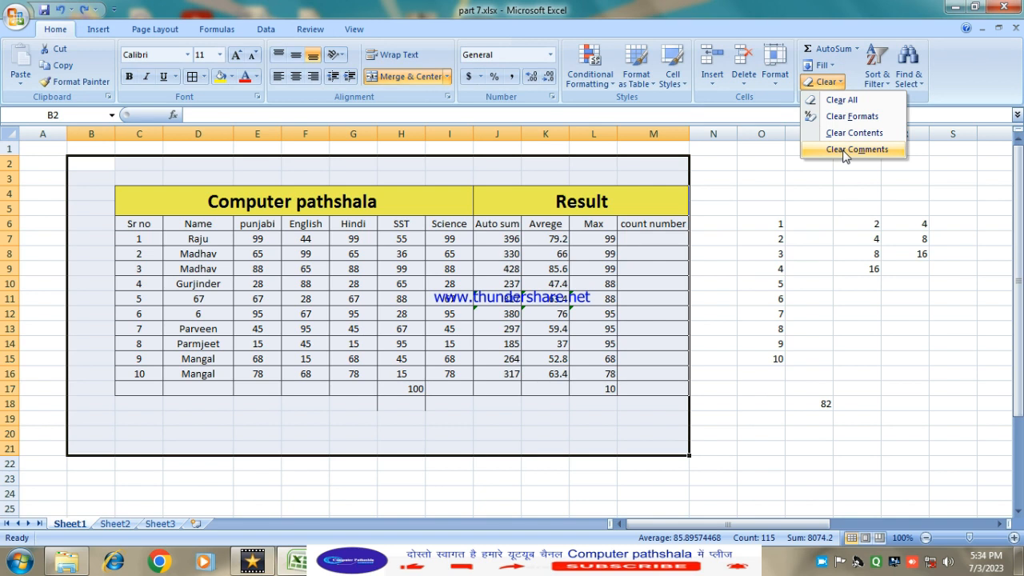
left_click(824, 209)
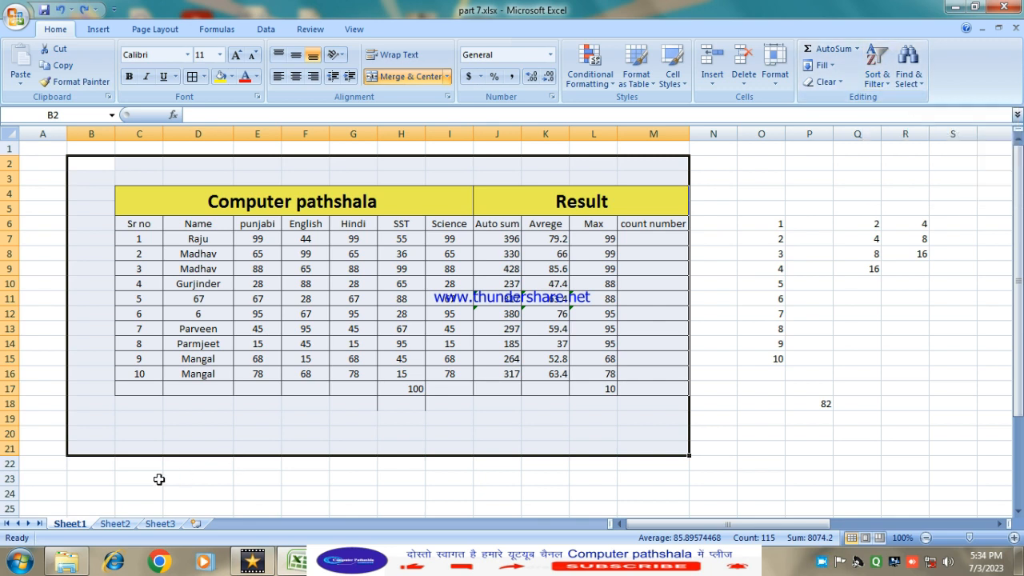
- Switch to Sheet2 and select the empty range D4:K20
left_click(114, 525)
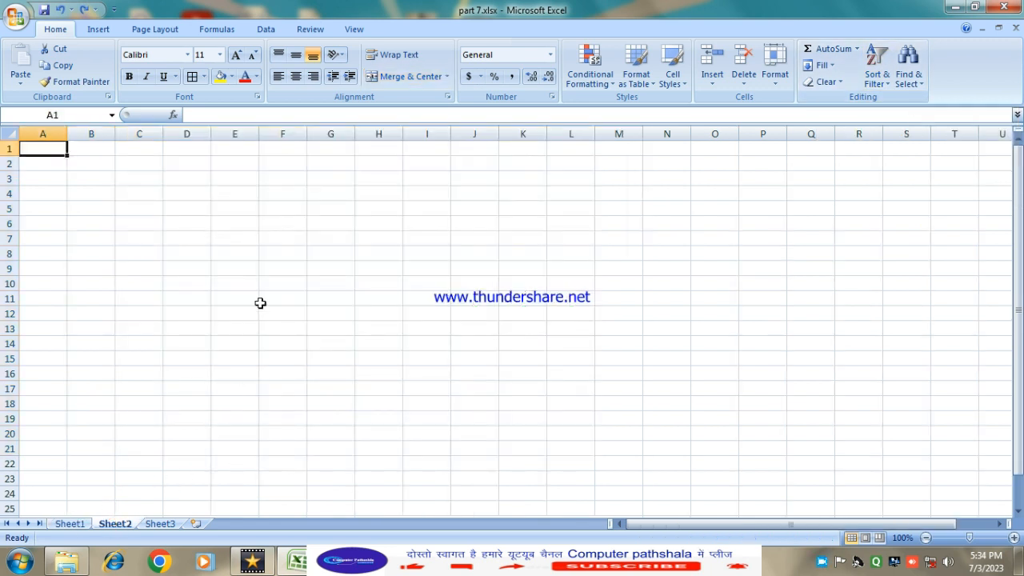
left_click_drag(199, 192, 540, 438)
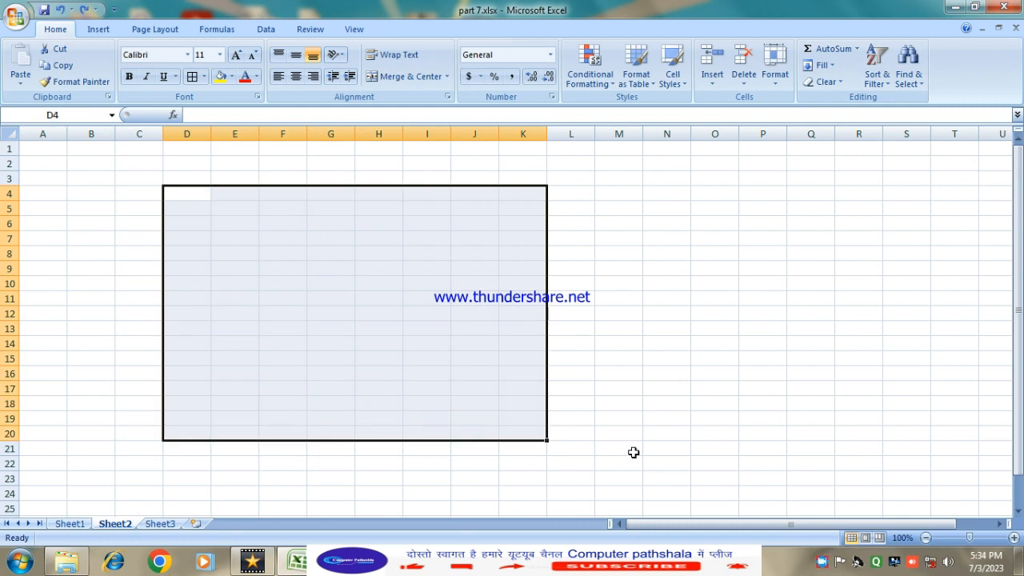
right_click(824, 564)
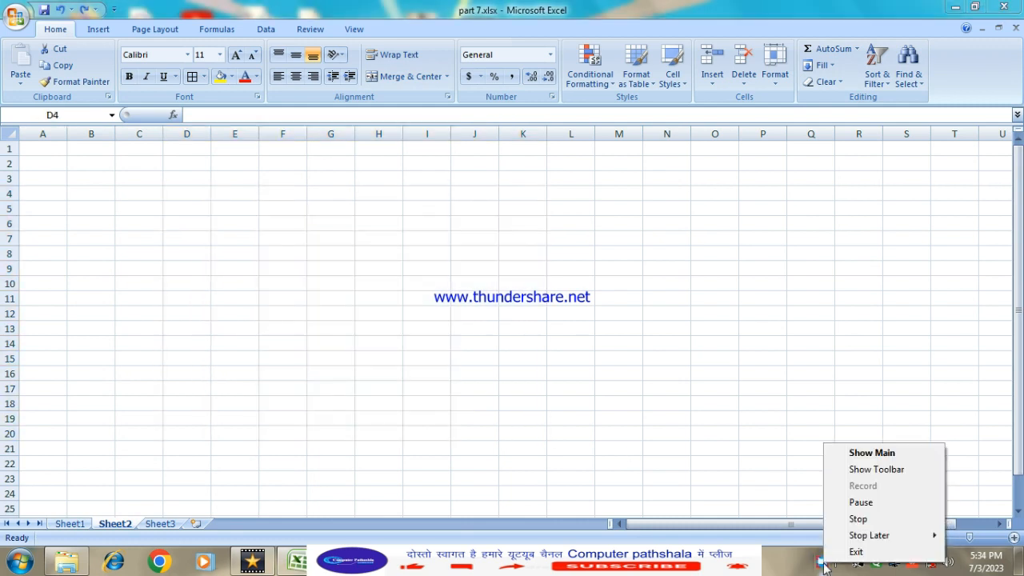
left_click(843, 502)
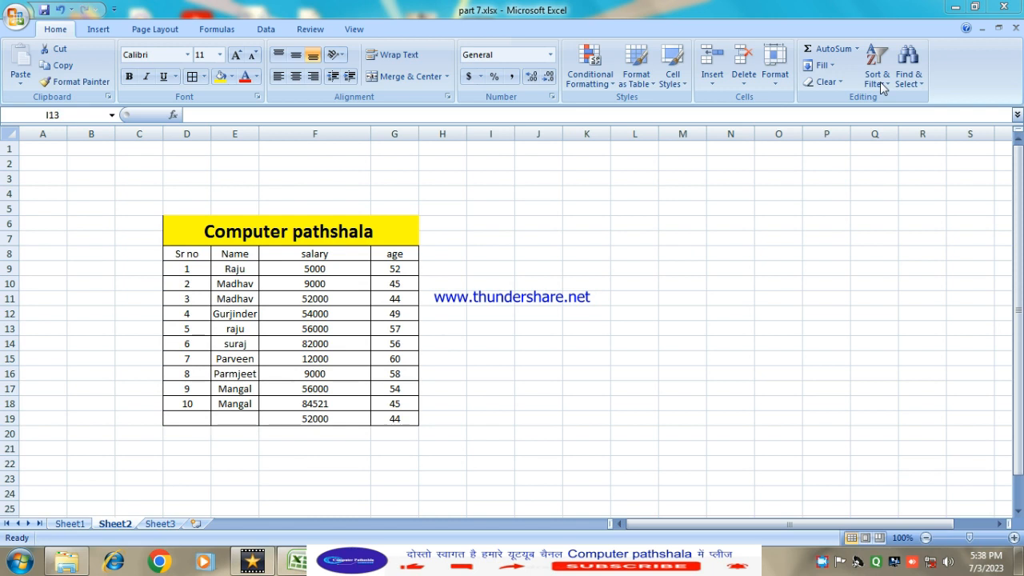
left_click(648, 256)
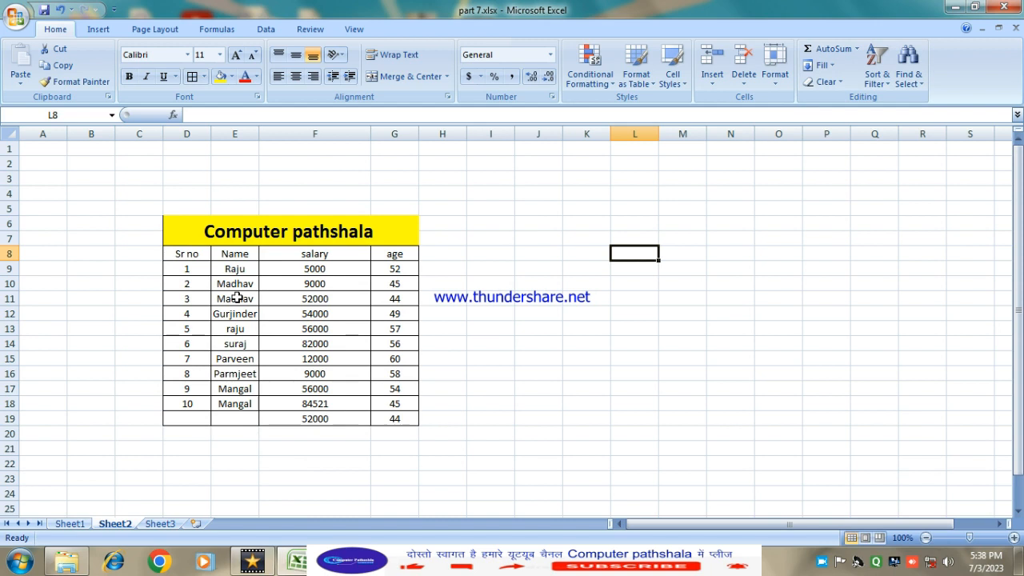
left_click_drag(176, 255, 393, 254)
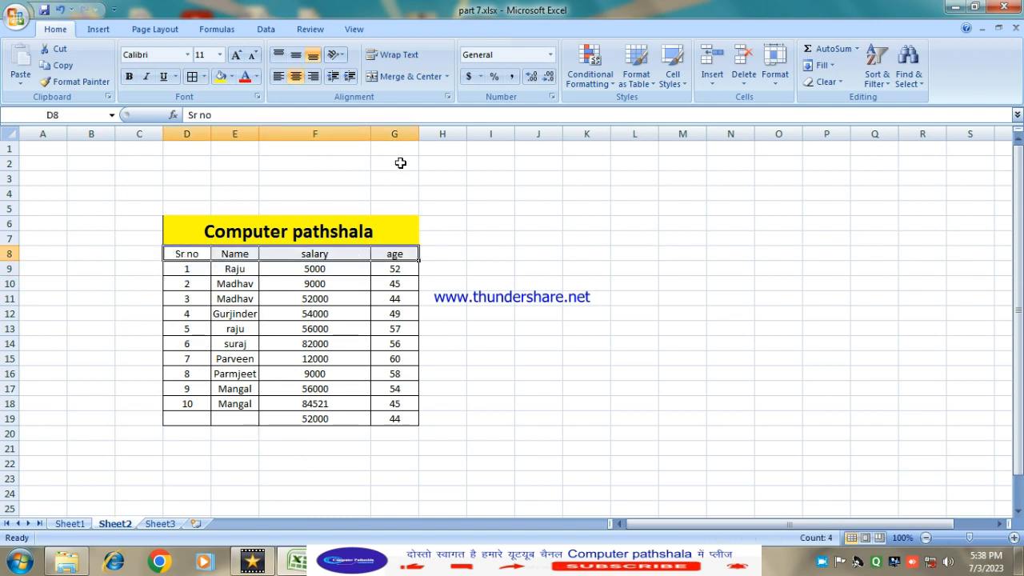
left_click(349, 299)
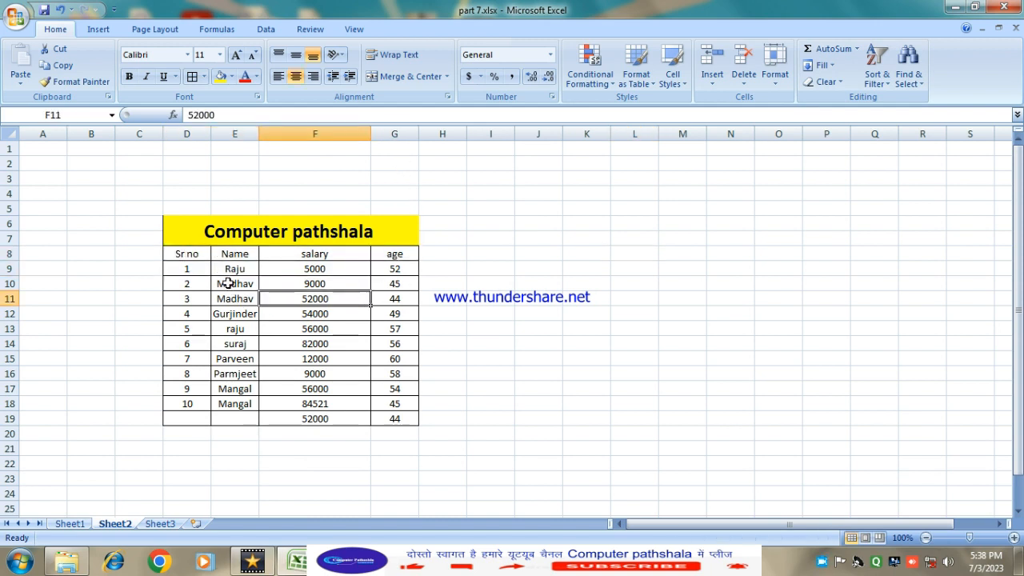
left_click_drag(236, 269, 238, 419)
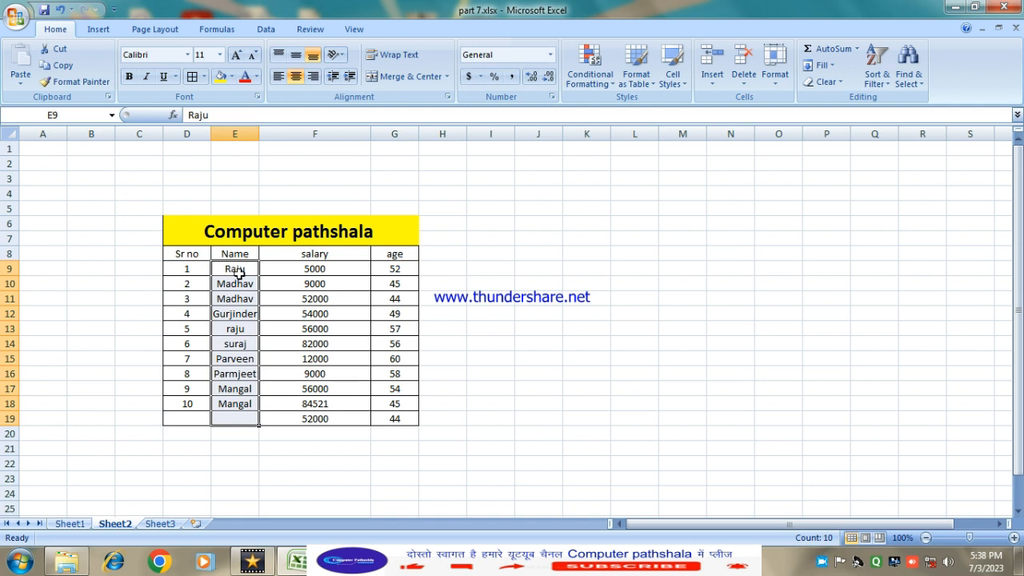
left_click_drag(241, 271, 247, 413)
left_click(282, 296)
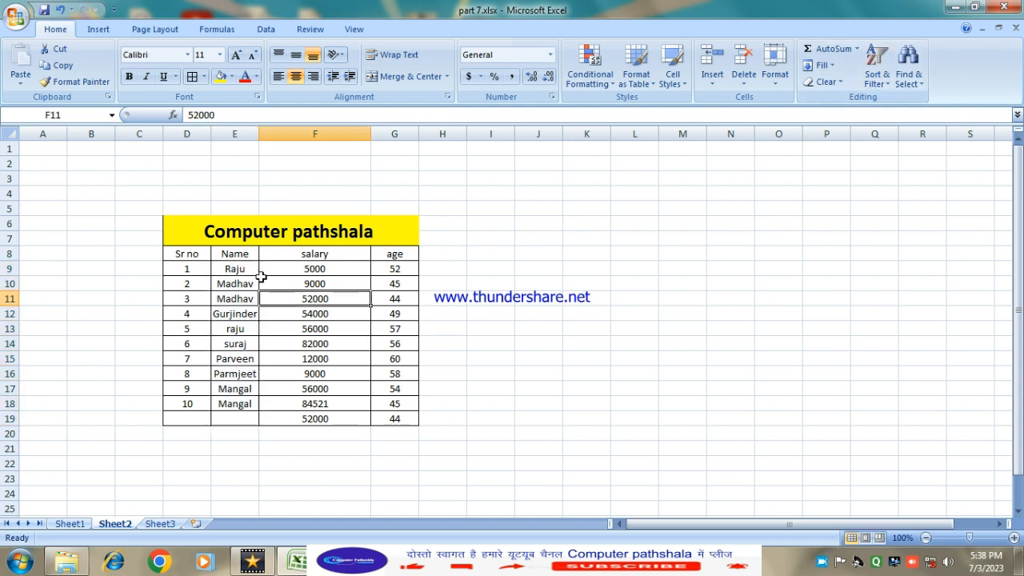
- Try to sort the names in E9:E18 from A to Z, expanding the selection to the adjacent data
left_click(240, 269)
left_click_drag(240, 269, 240, 408)
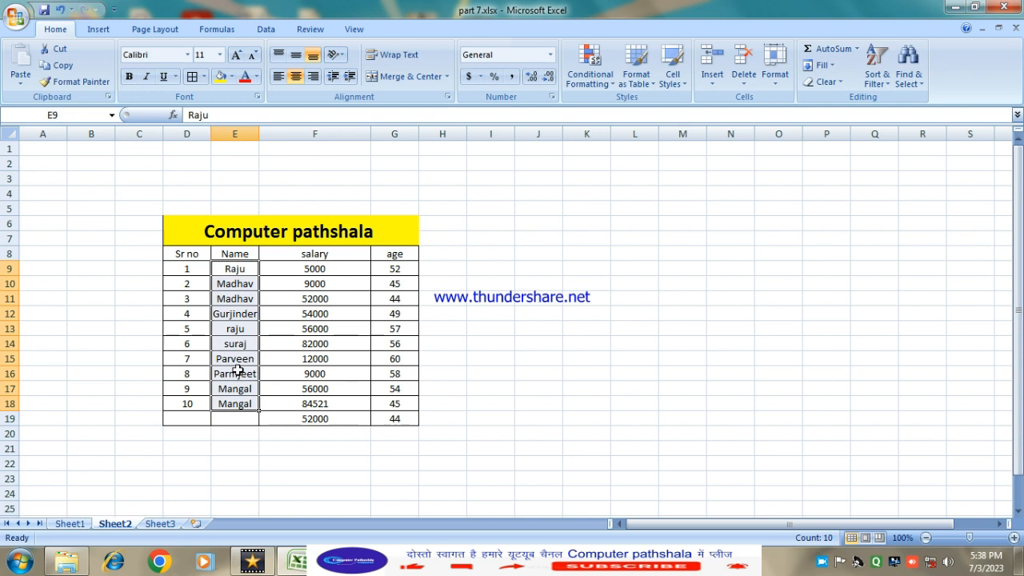
left_click(876, 78)
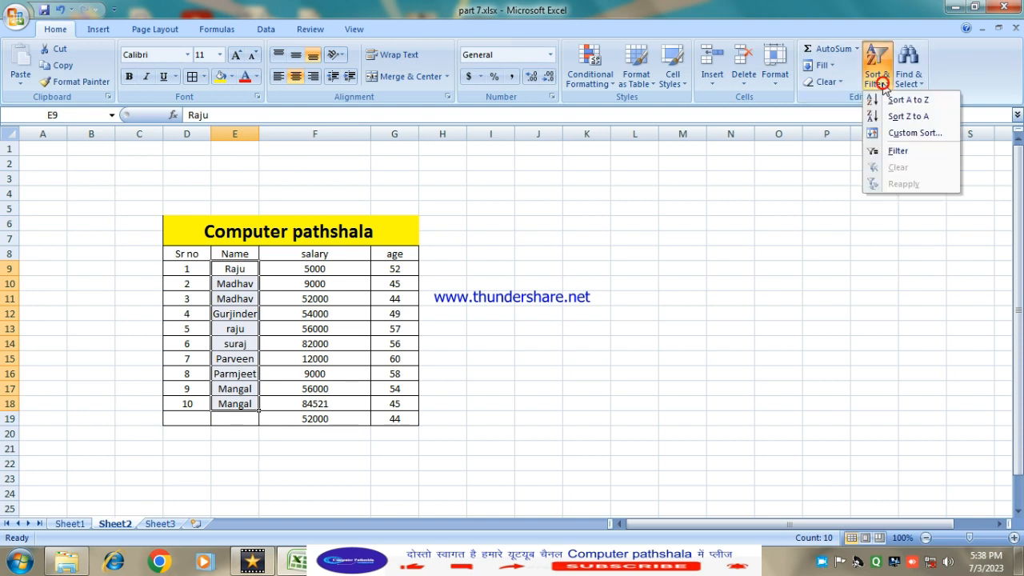
left_click(922, 106)
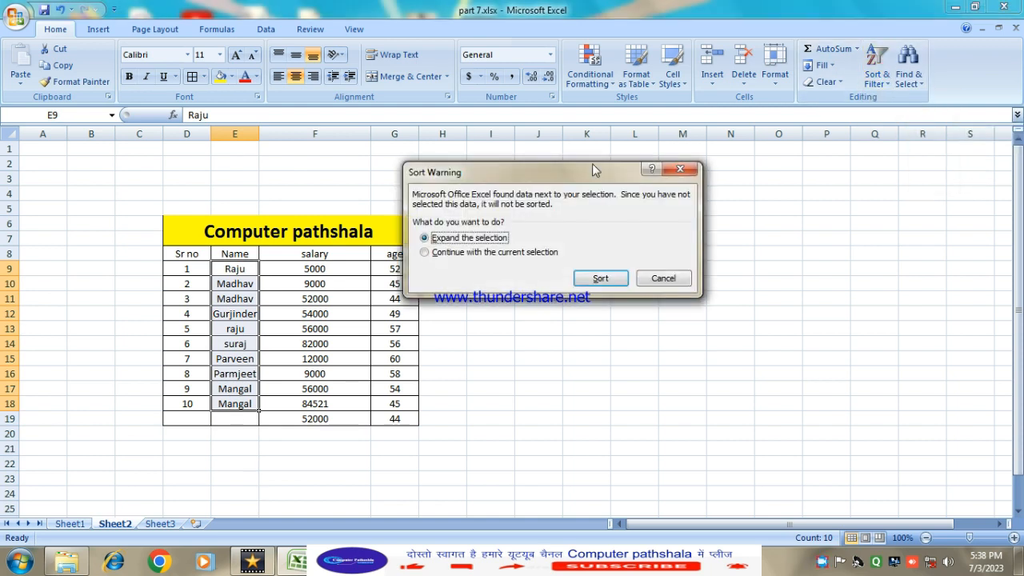
left_click_drag(592, 162, 632, 127)
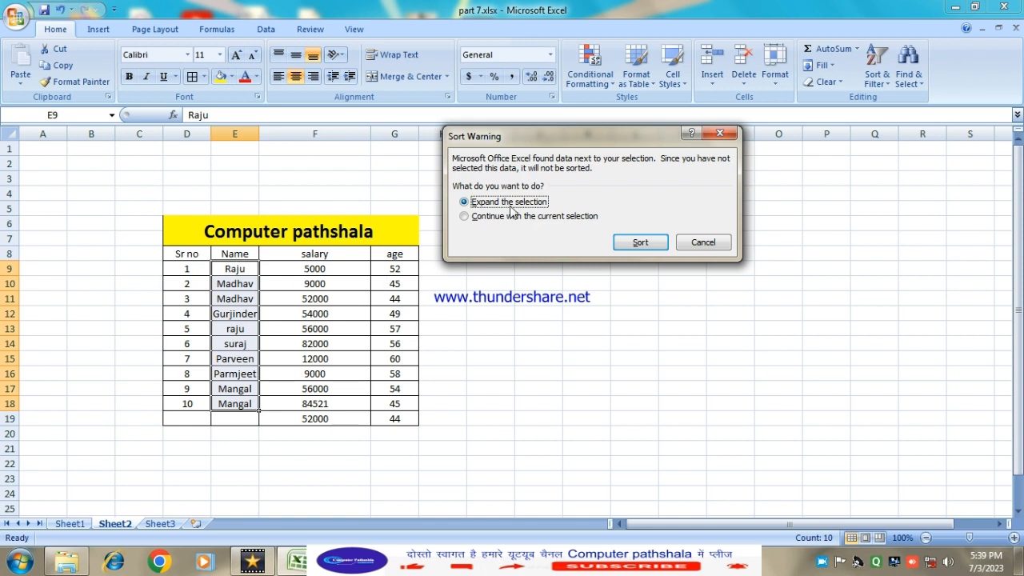
left_click(658, 244)
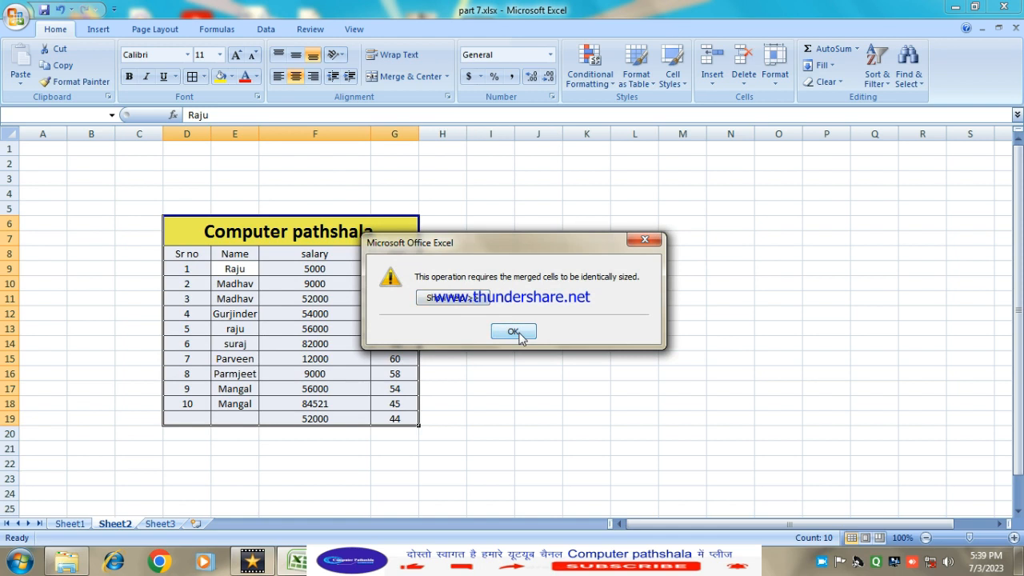
left_click(514, 331)
scroll(381, 326, "down", 3)
scroll(381, 326, "up", 3)
scroll(347, 328, "down", 2)
scroll(347, 328, "up", 2)
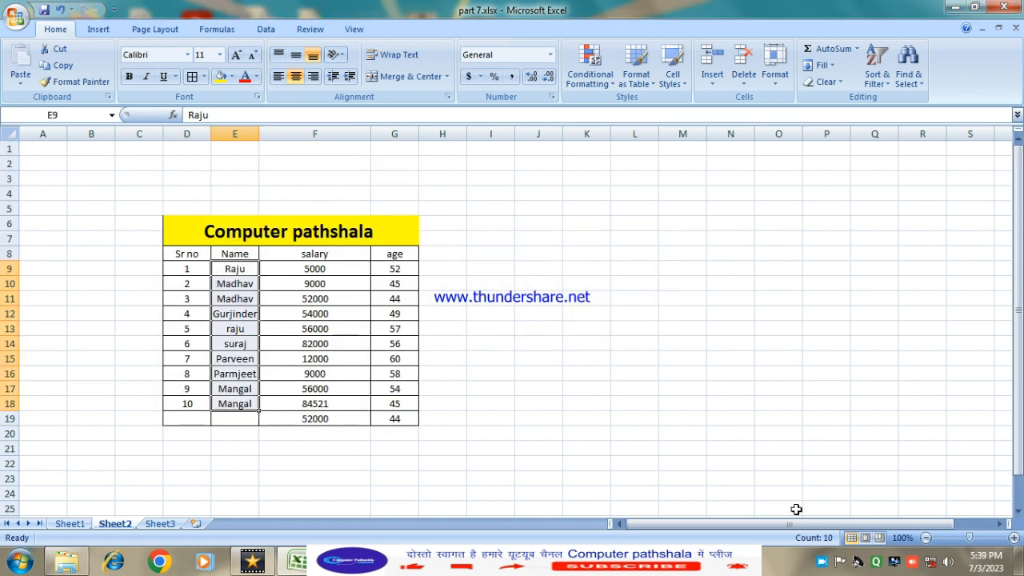
right_click(822, 561)
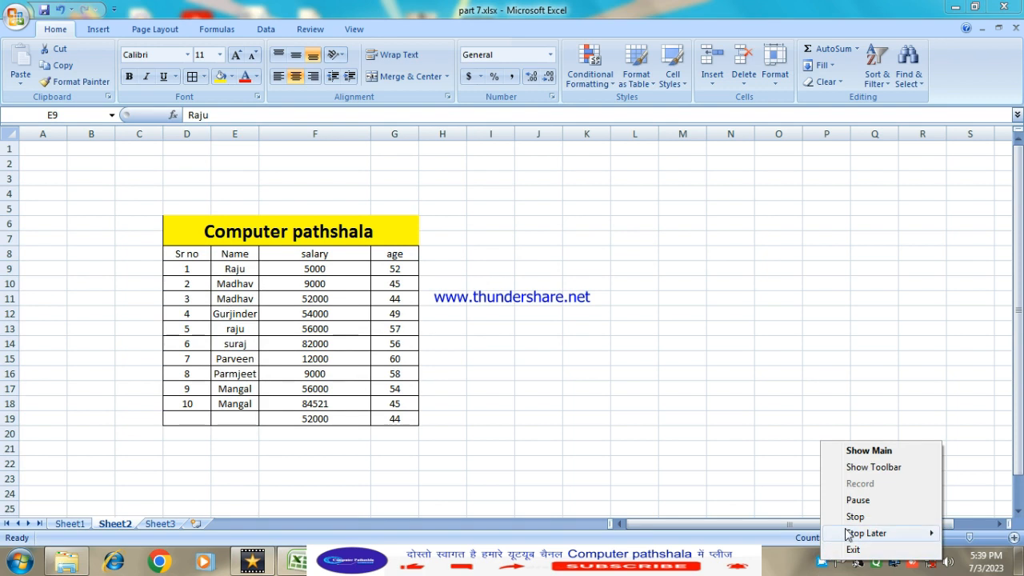
left_click(858, 500)
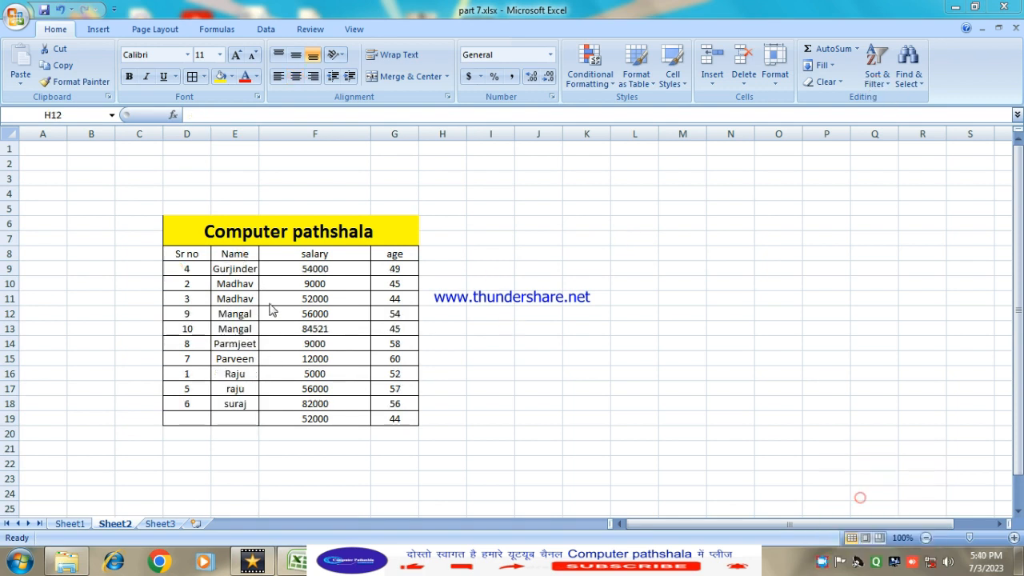
left_click(228, 272)
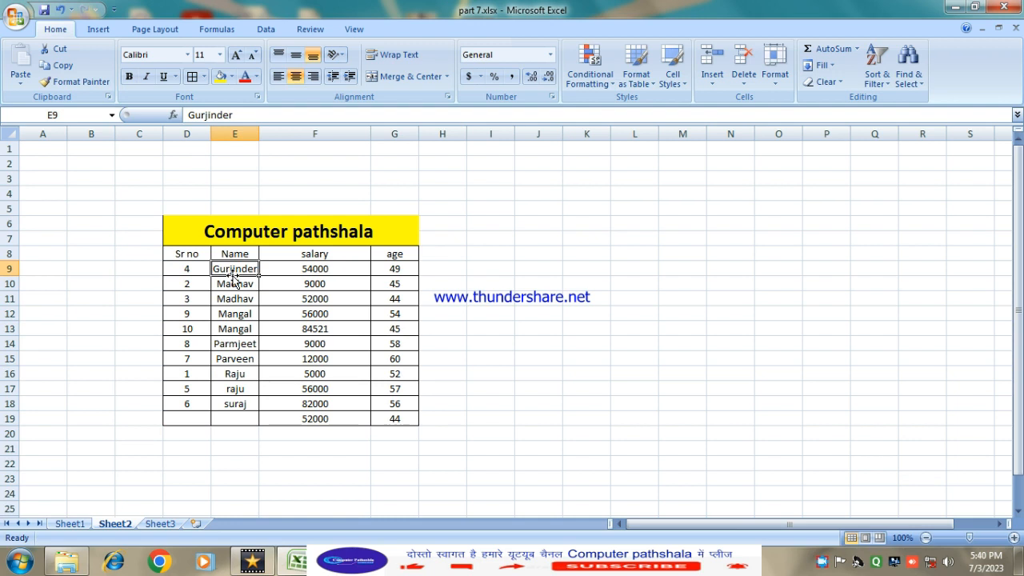
left_click(194, 271)
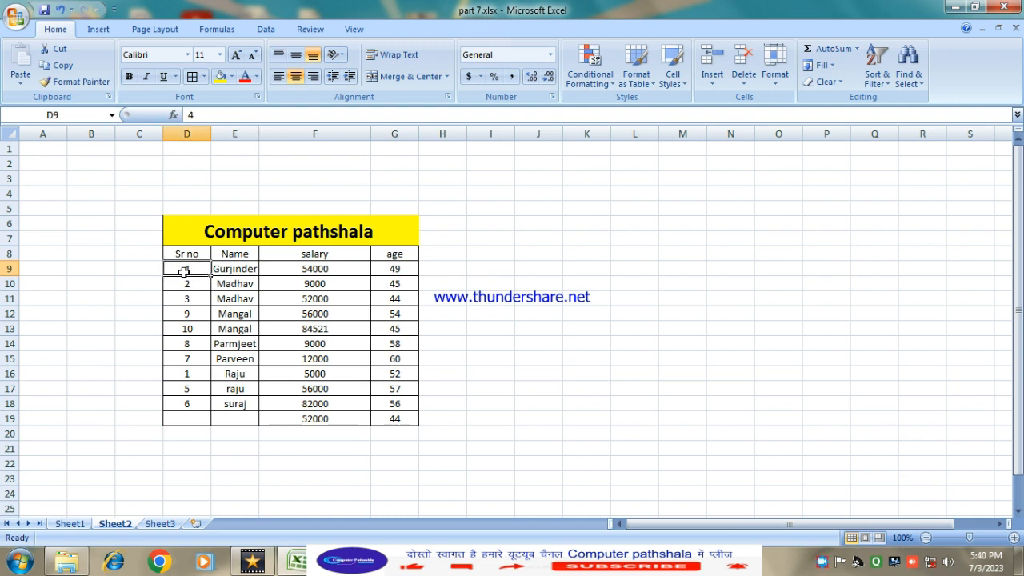
left_click(237, 273)
left_click(289, 272)
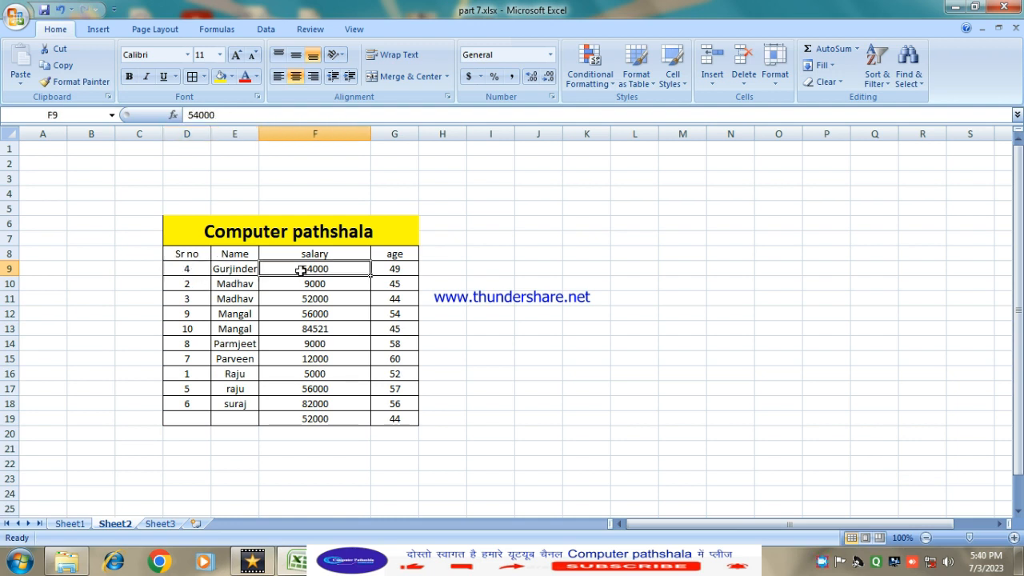
left_click(392, 276)
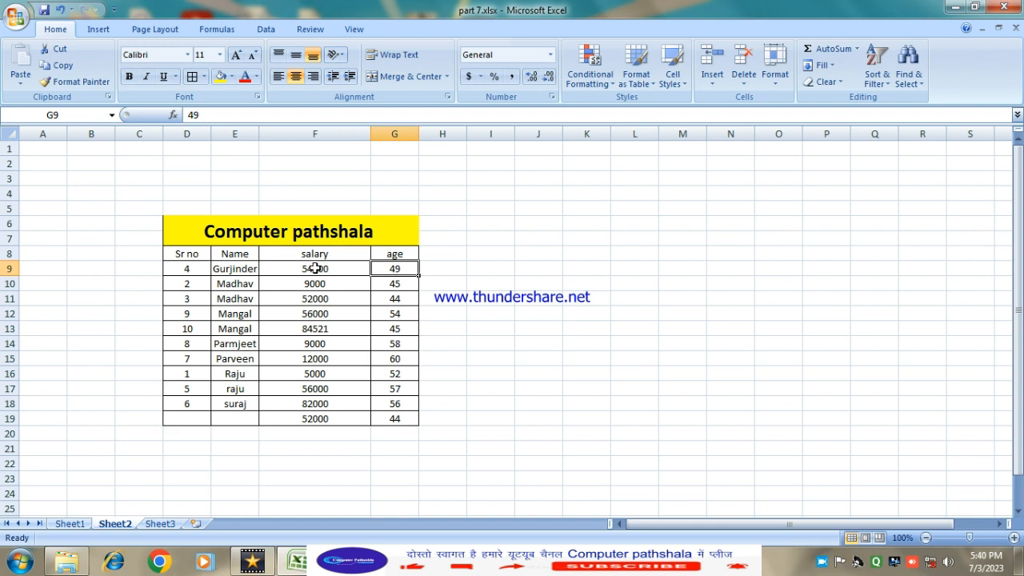
- Sort the data rows D9:G18 from smallest to largest by serial number
left_click_drag(177, 268, 397, 403)
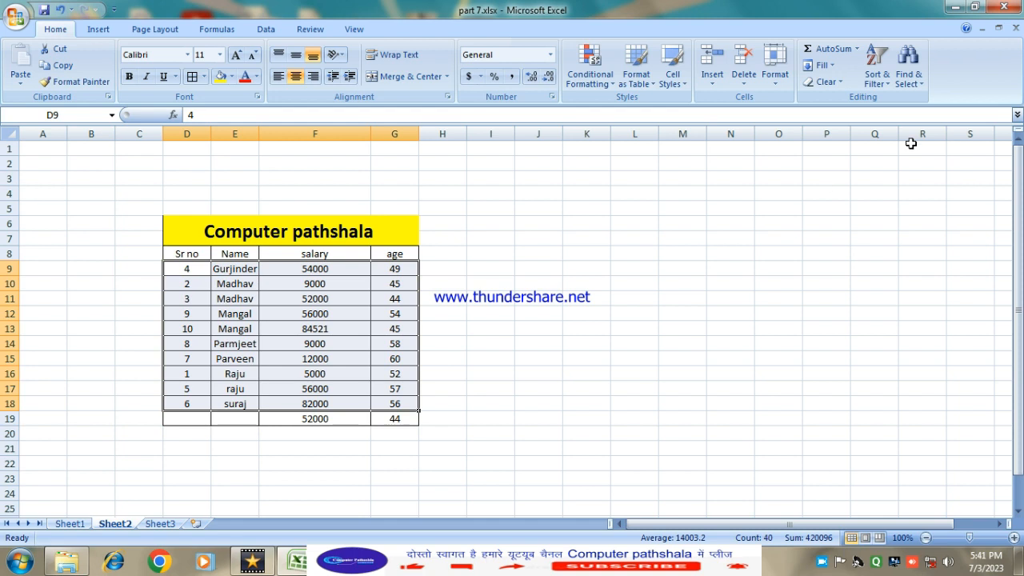
left_click(883, 85)
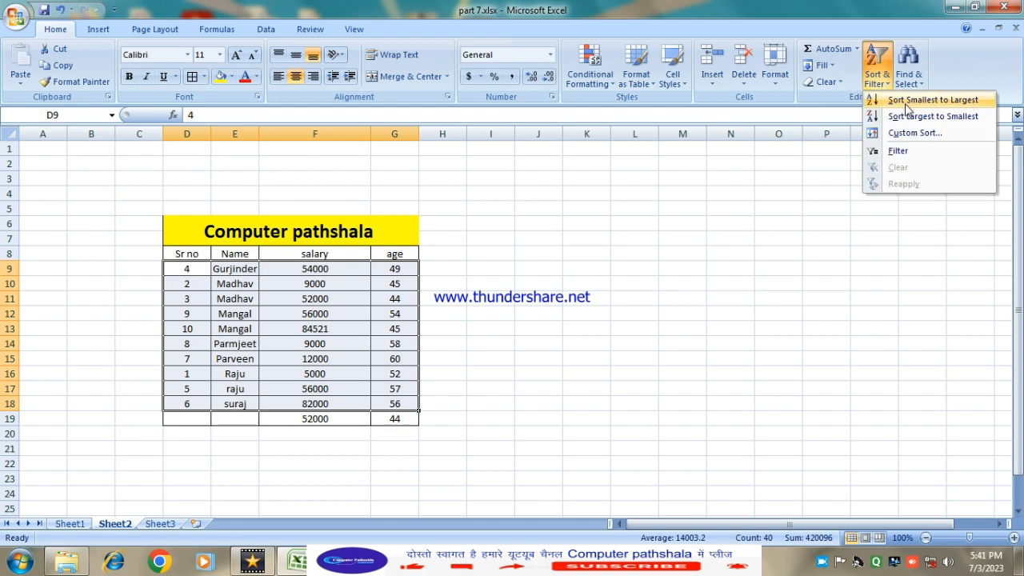
left_click(966, 100)
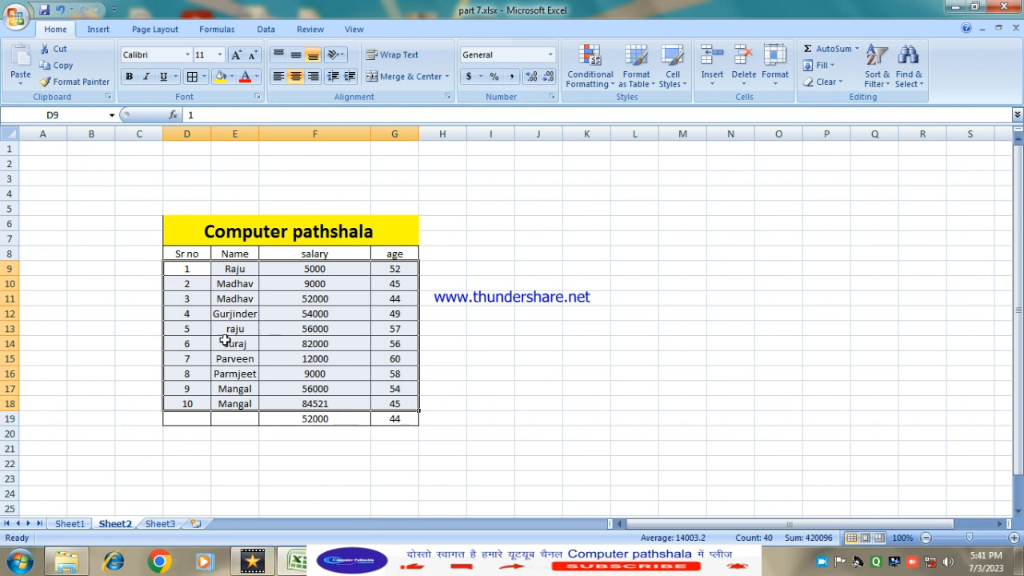
- Custom-sort the rows D9:G18 by the salary column on values, from smallest to largest
left_click(193, 269)
left_click_drag(182, 270, 396, 406)
left_click(884, 83)
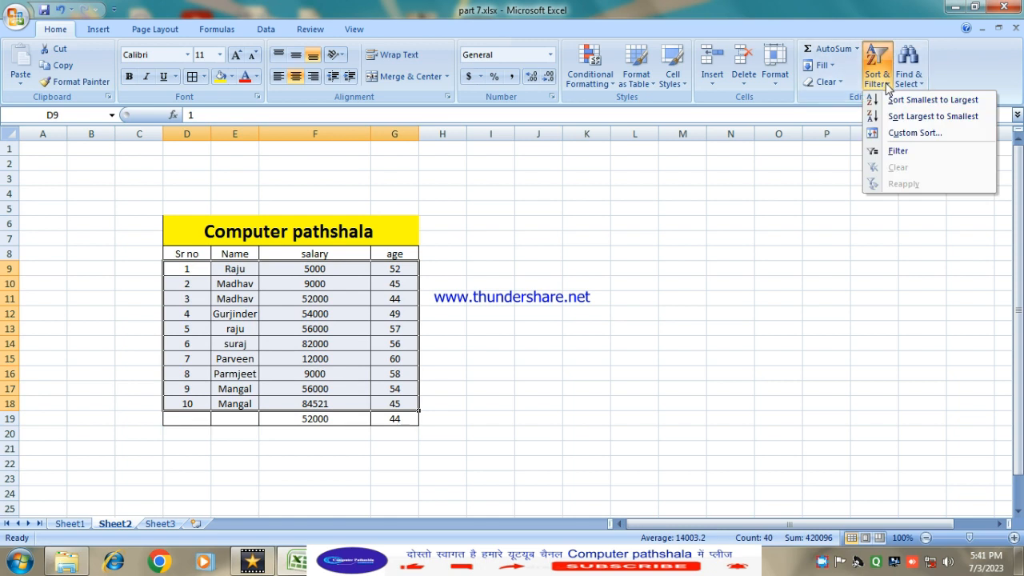
left_click(916, 134)
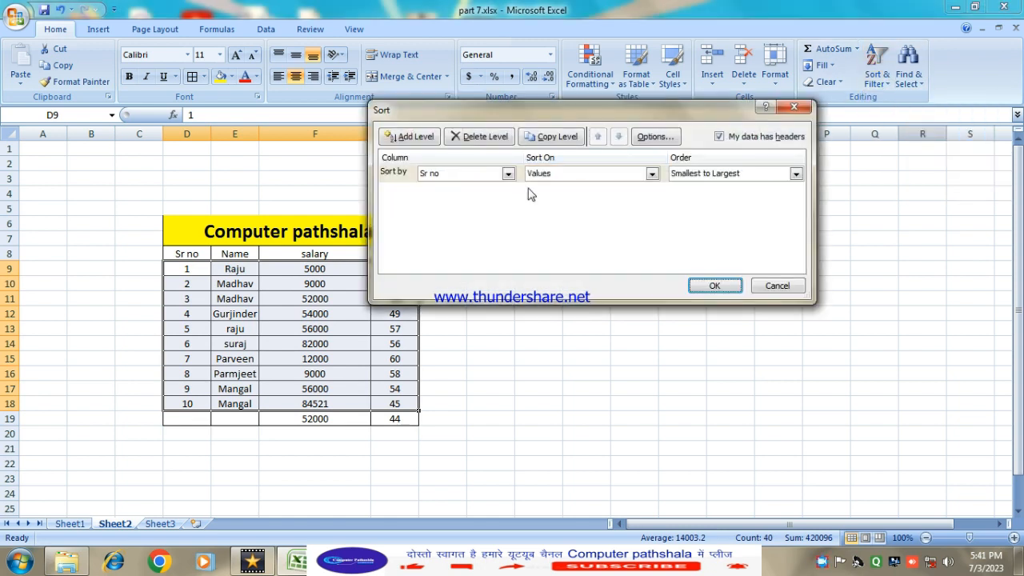
left_click_drag(552, 116, 544, 157)
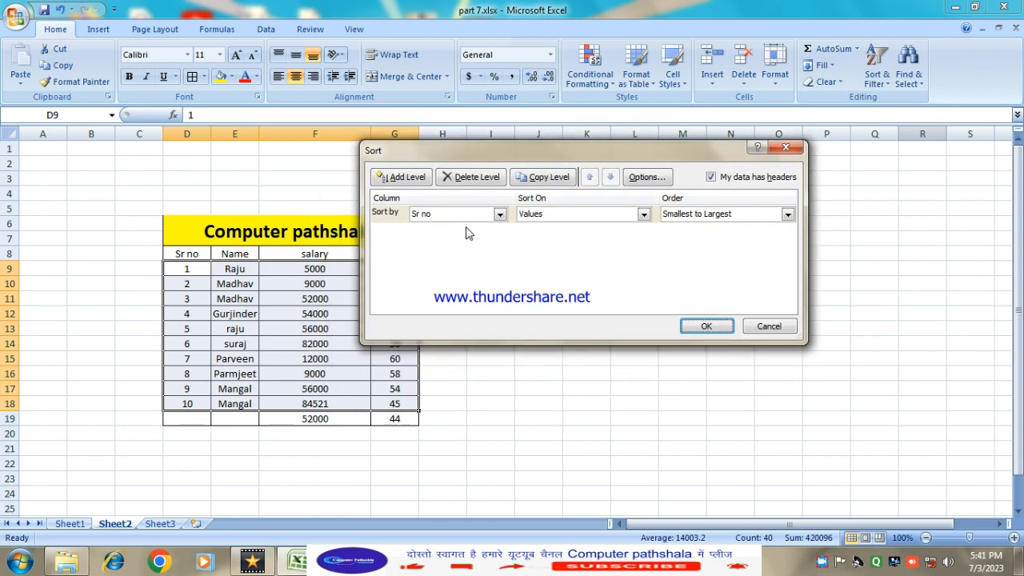
left_click(500, 215)
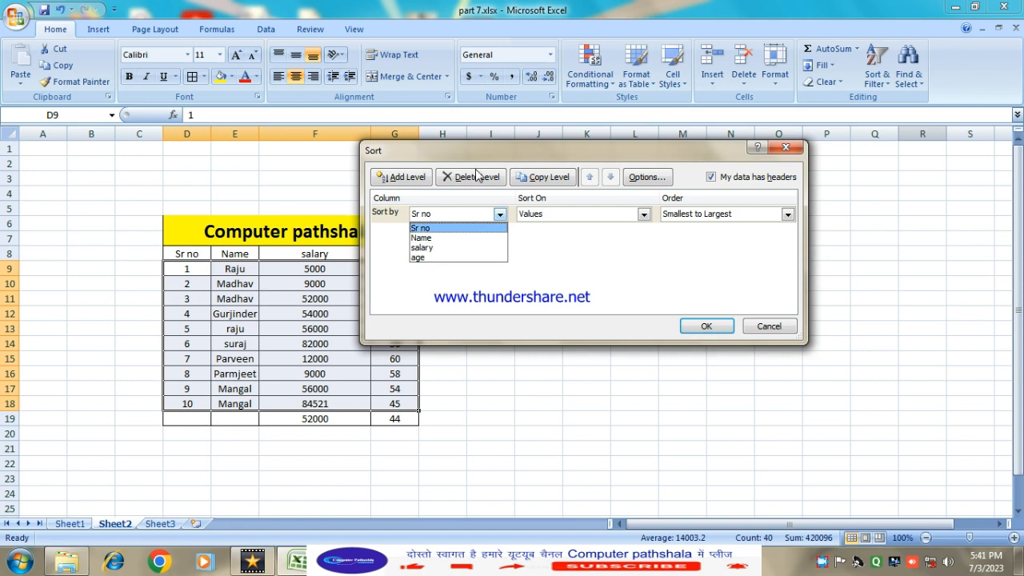
left_click(486, 152)
left_click_drag(518, 149, 622, 58)
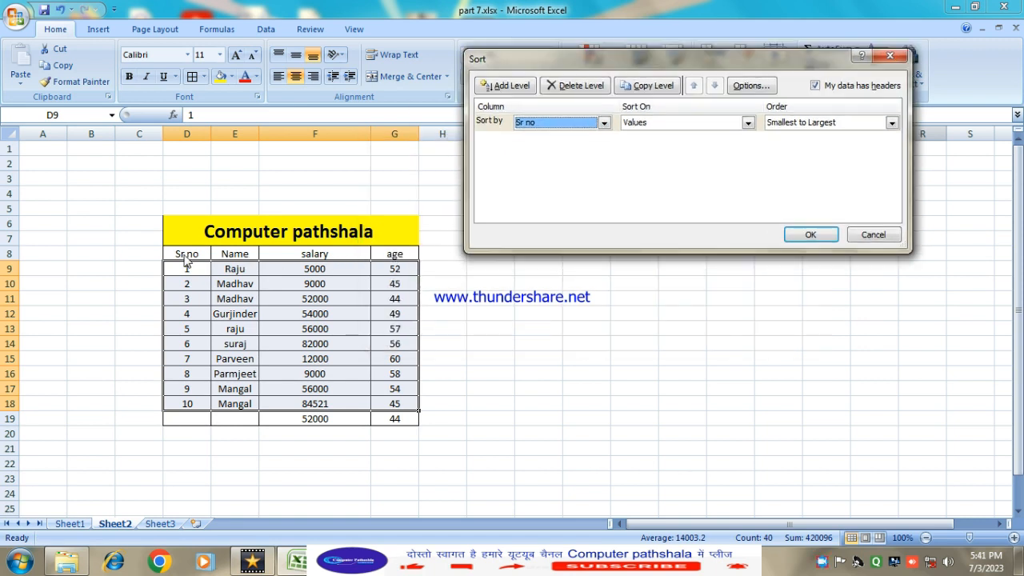
left_click(604, 123)
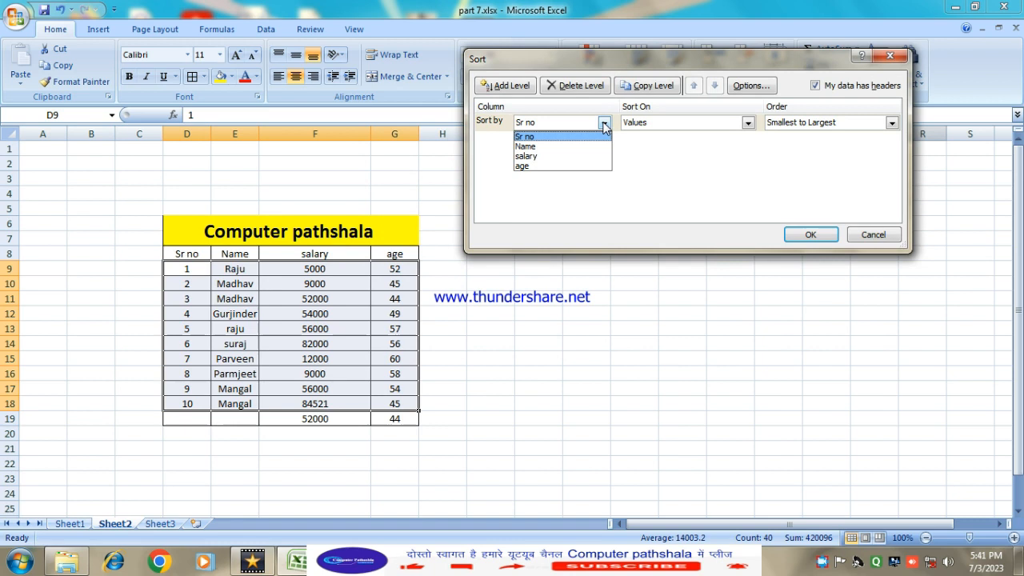
left_click(546, 157)
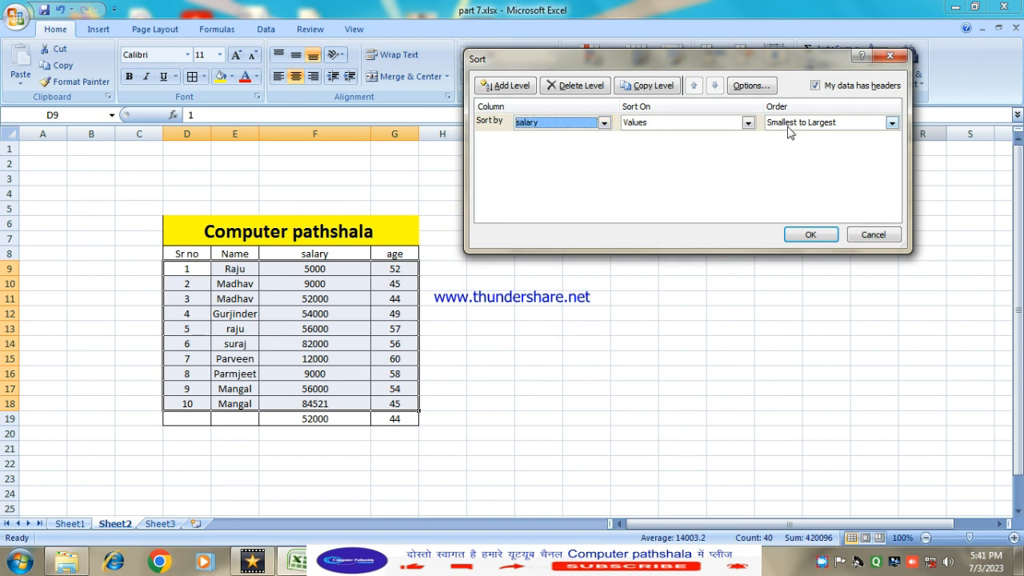
left_click(812, 235)
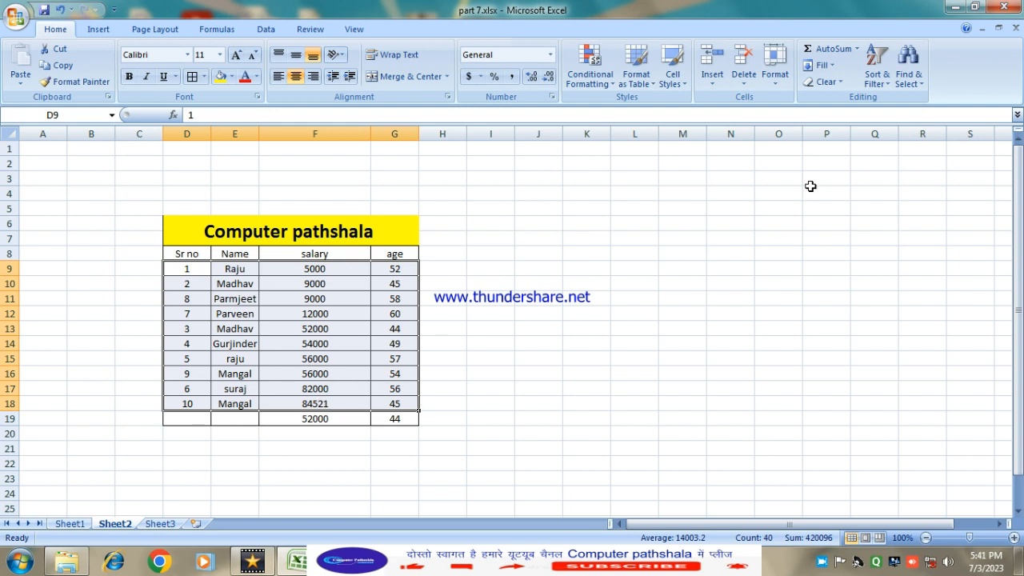
- Custom-sort the rows D9:G18 by salary in Largest to Smallest order
left_click(888, 88)
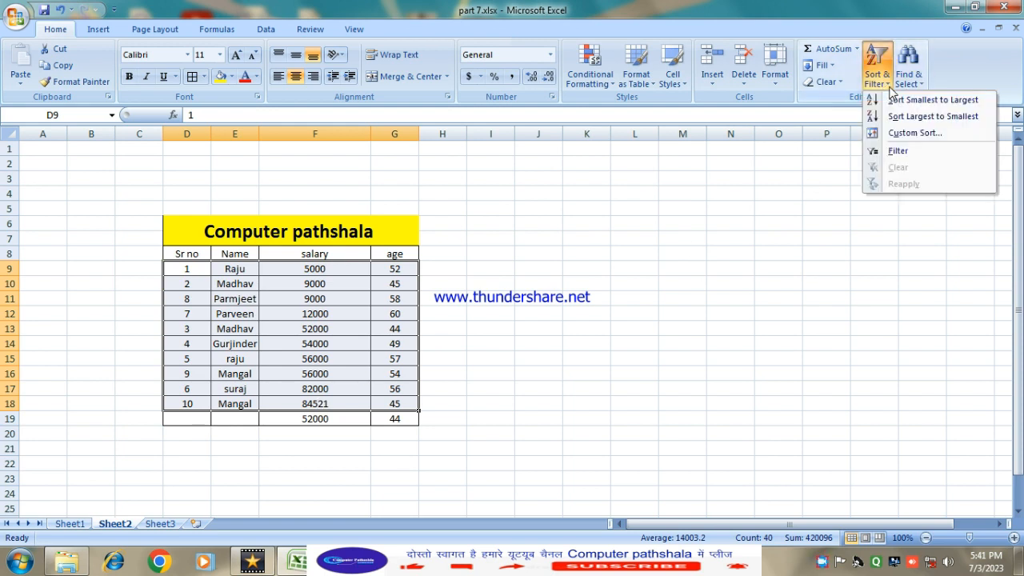
left_click(904, 133)
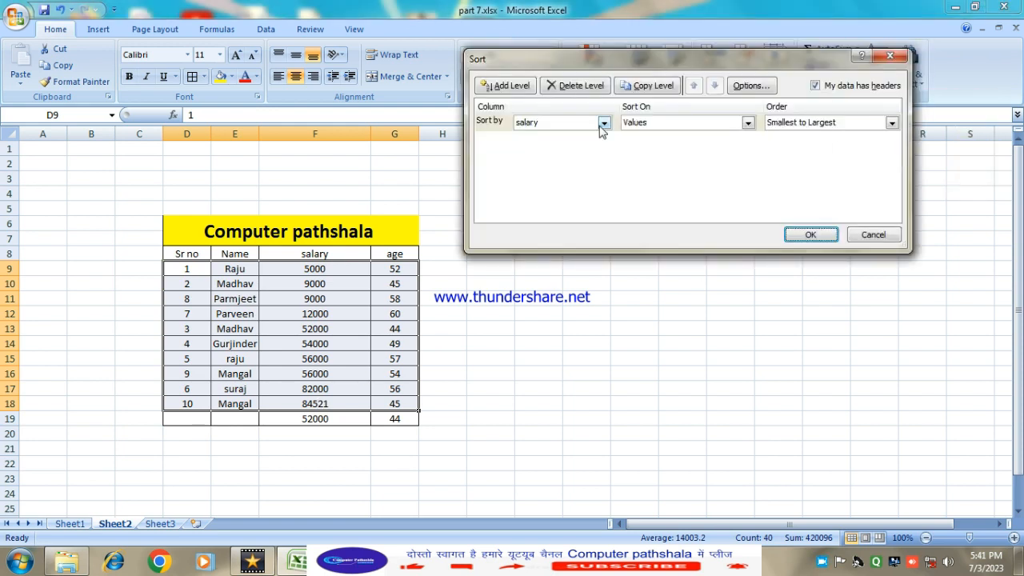
left_click(798, 124)
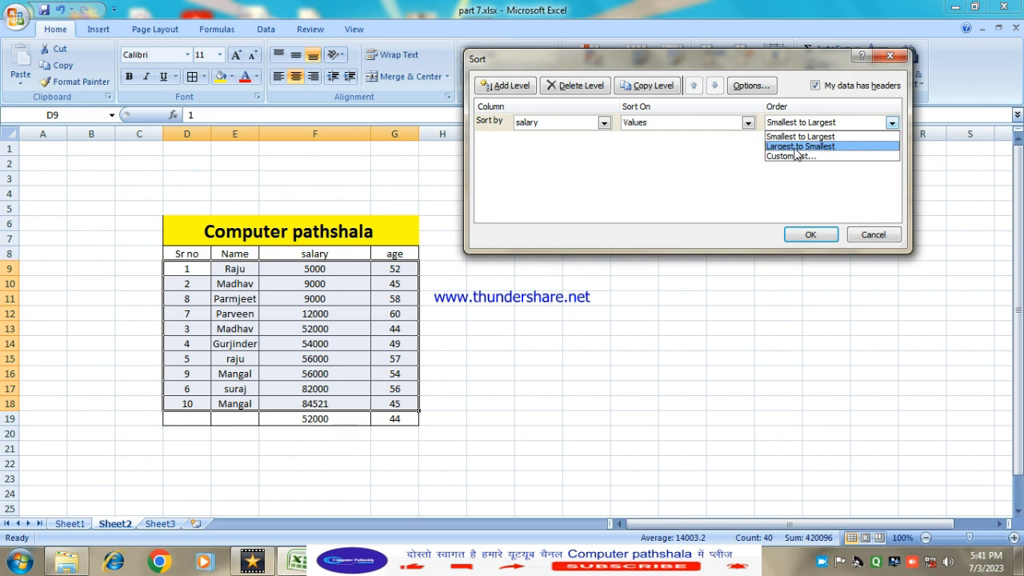
left_click(798, 147)
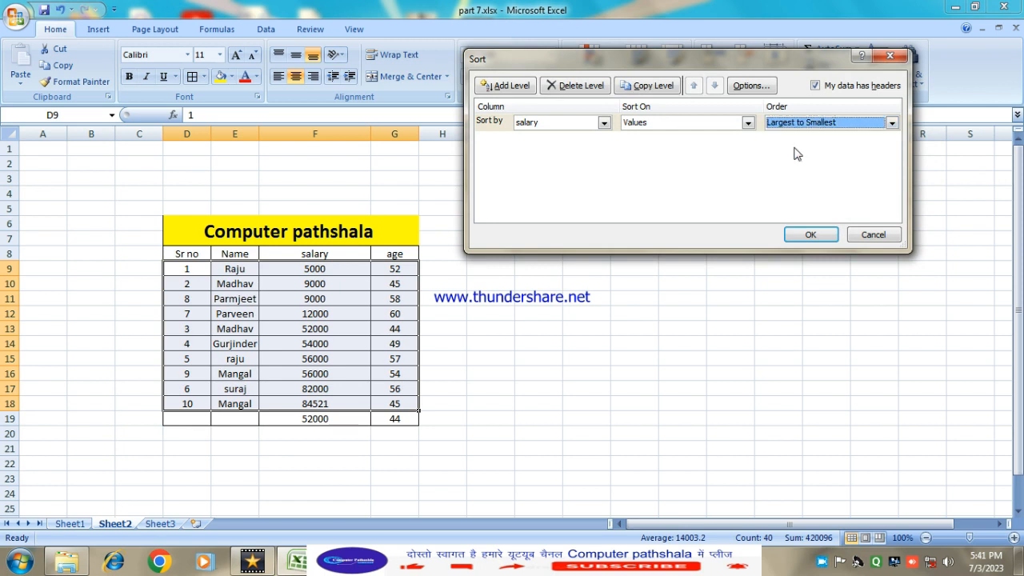
left_click(810, 236)
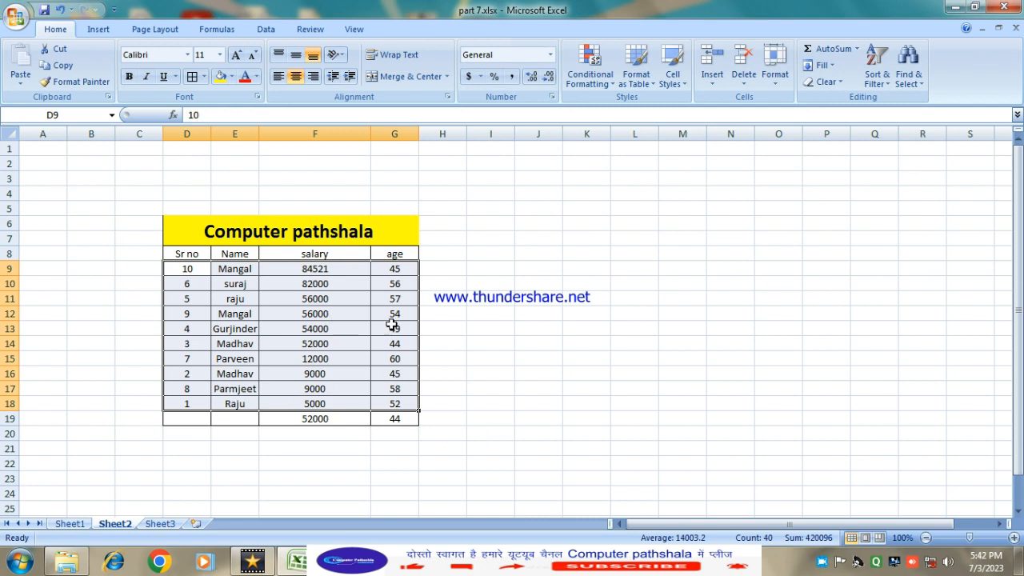
- Turn on filtering for the table range D8:G19, including its header row
left_click(887, 80)
left_click(279, 336)
left_click(284, 328)
left_click_drag(173, 254, 396, 418)
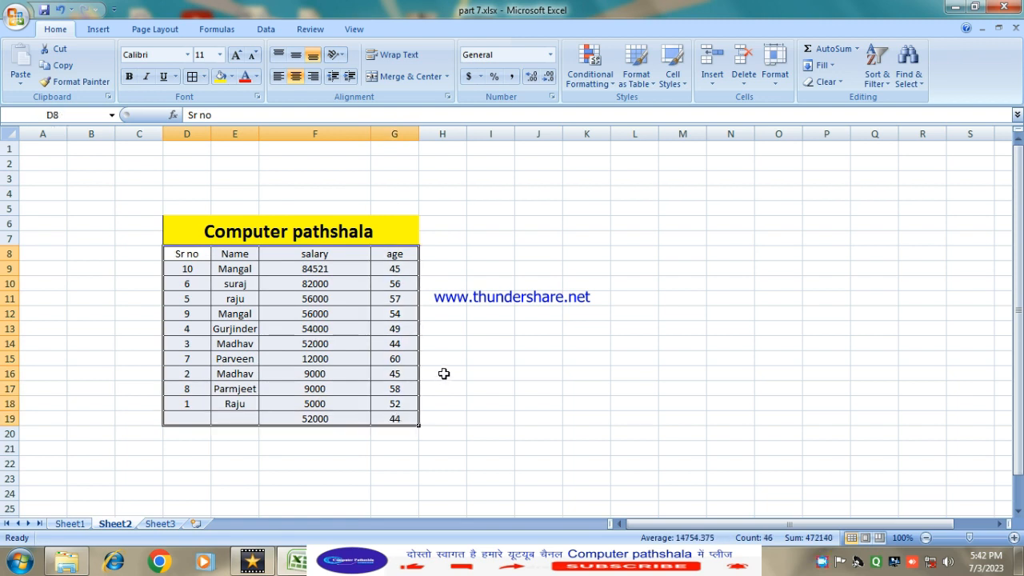
left_click(877, 70)
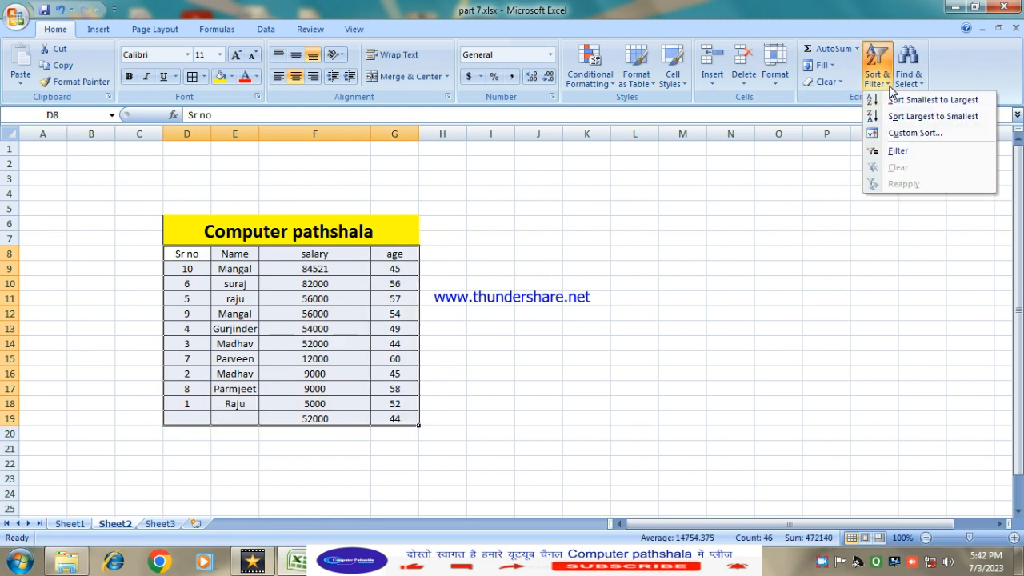
left_click(898, 151)
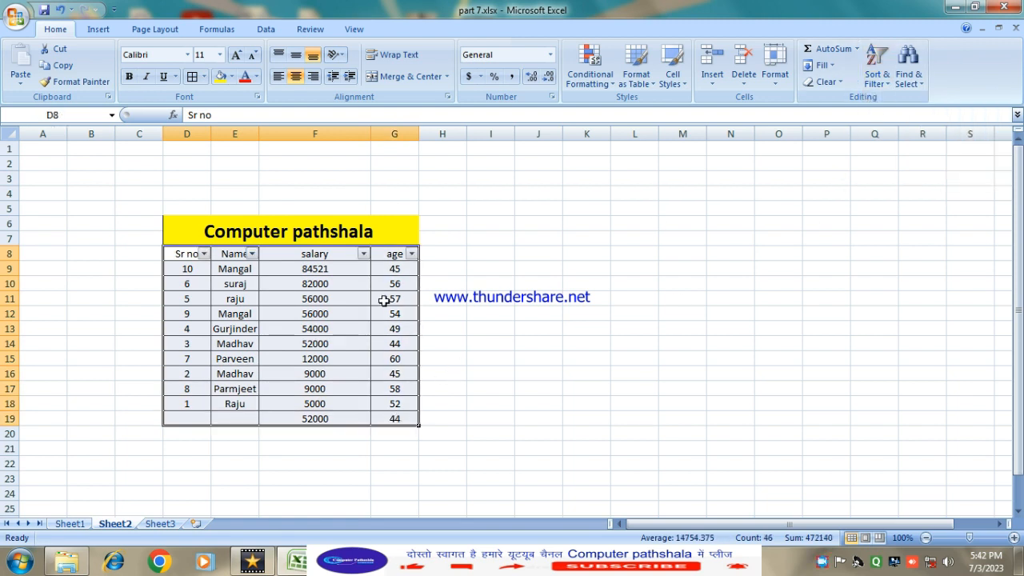
left_click(295, 318)
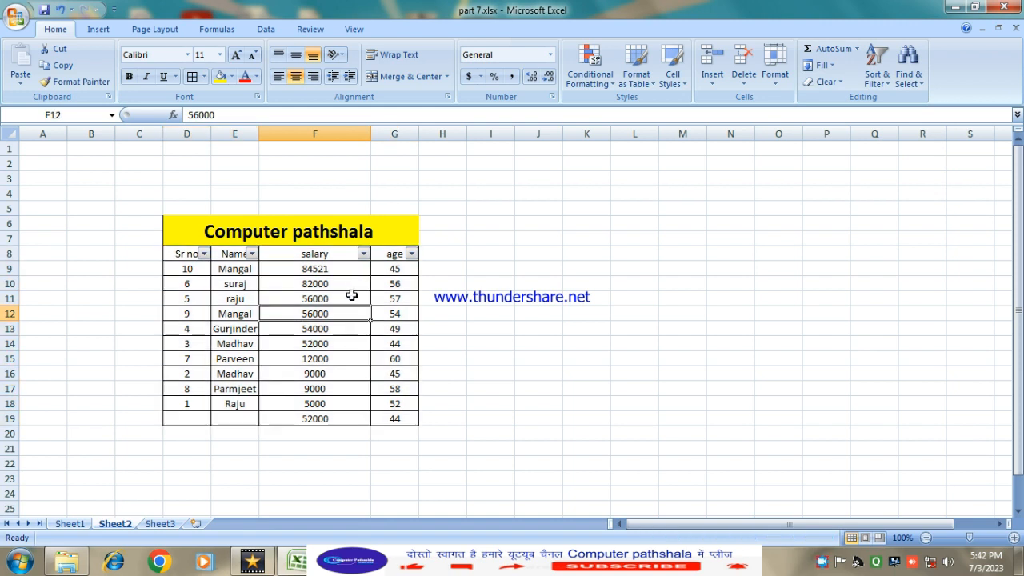
- Examine the filter options of the age, salary, Name and Sr no columns
left_click(412, 254)
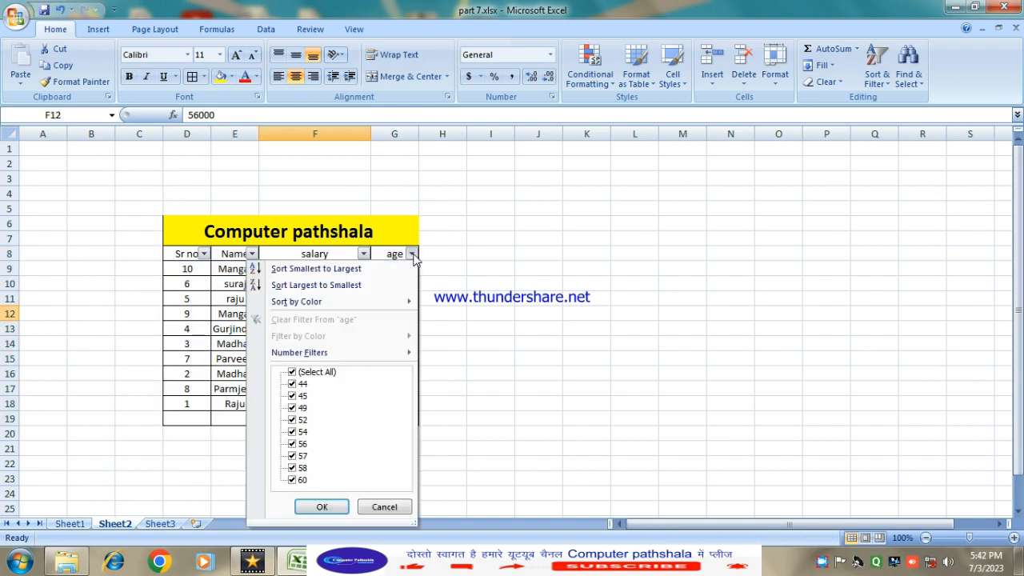
left_click(414, 257)
left_click(365, 255)
left_click(365, 255)
left_click(468, 192)
left_click(252, 254)
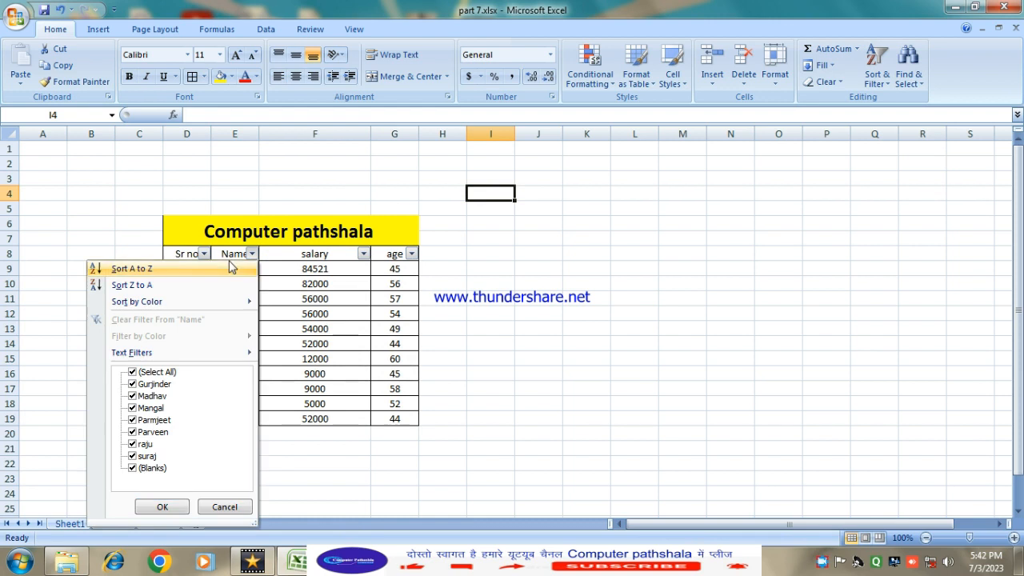
left_click(286, 174)
left_click(204, 254)
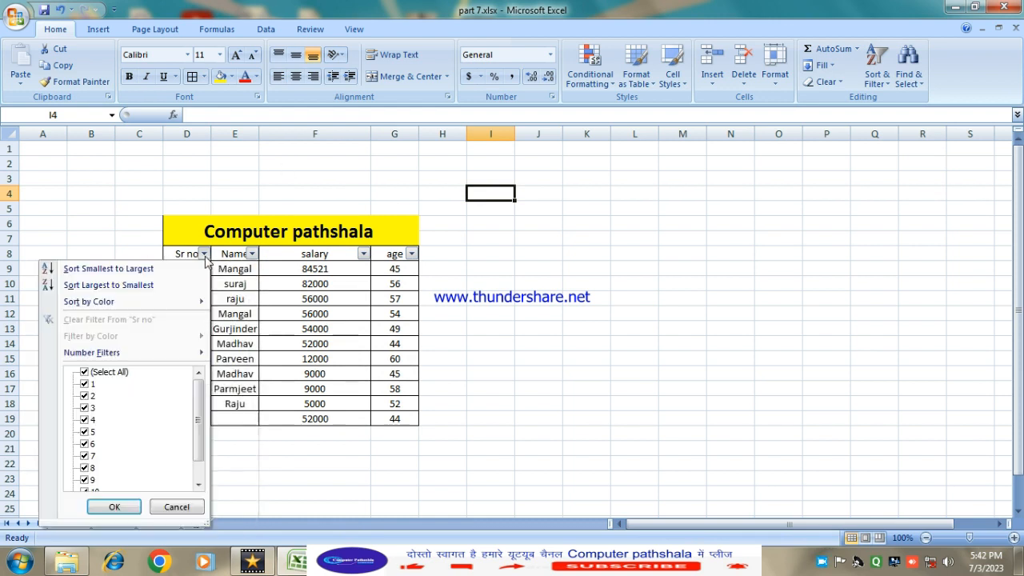
left_click(312, 152)
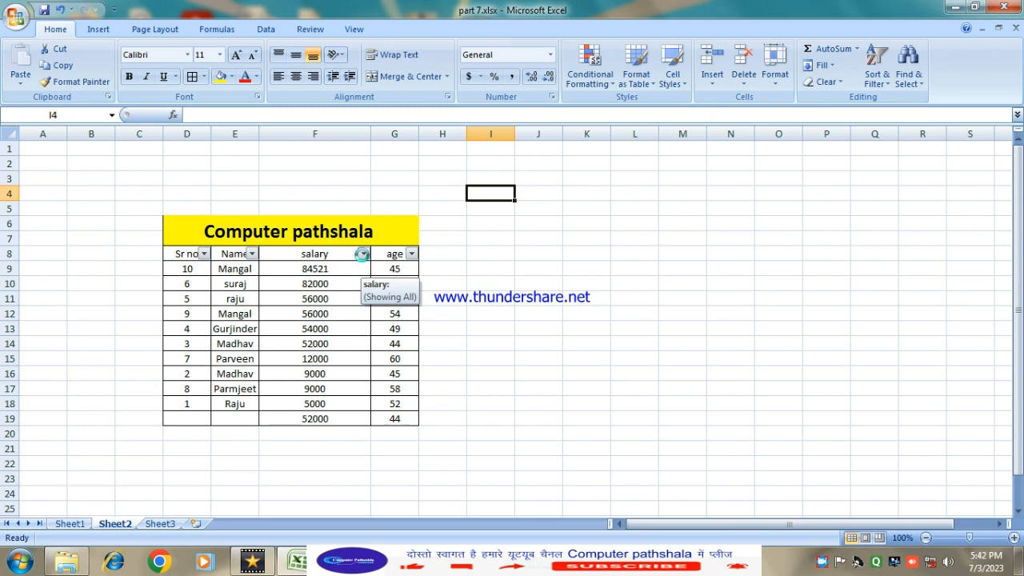
- Filter the salary column to show only the values 5000, 52000 and 84521
left_click(362, 254)
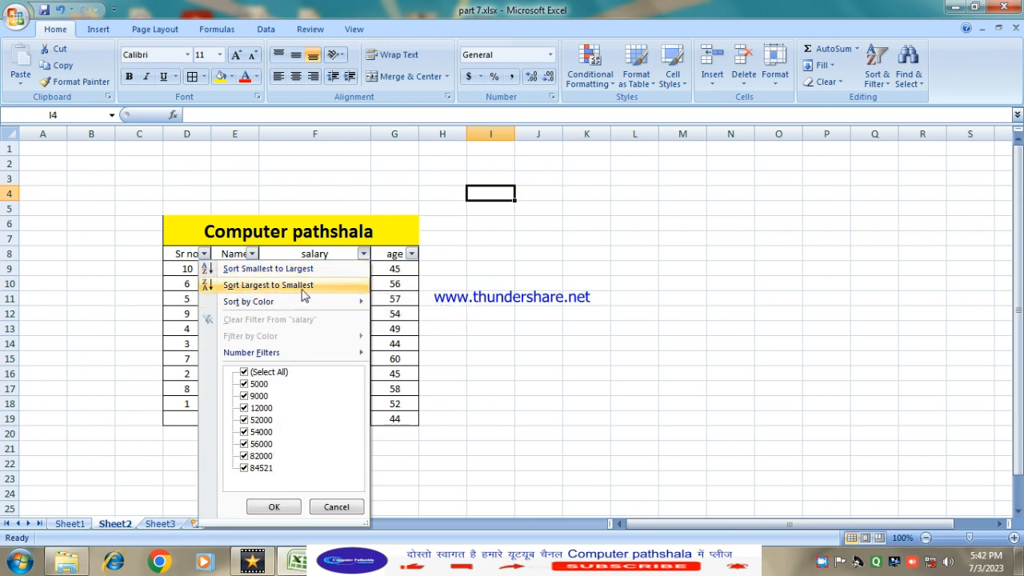
mouse_move(248, 309)
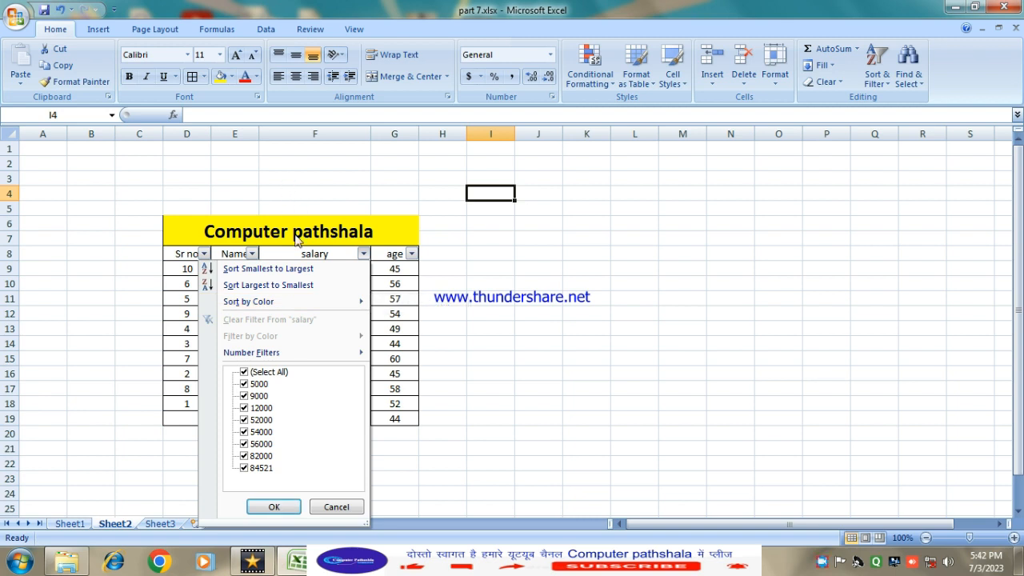
left_click(245, 372)
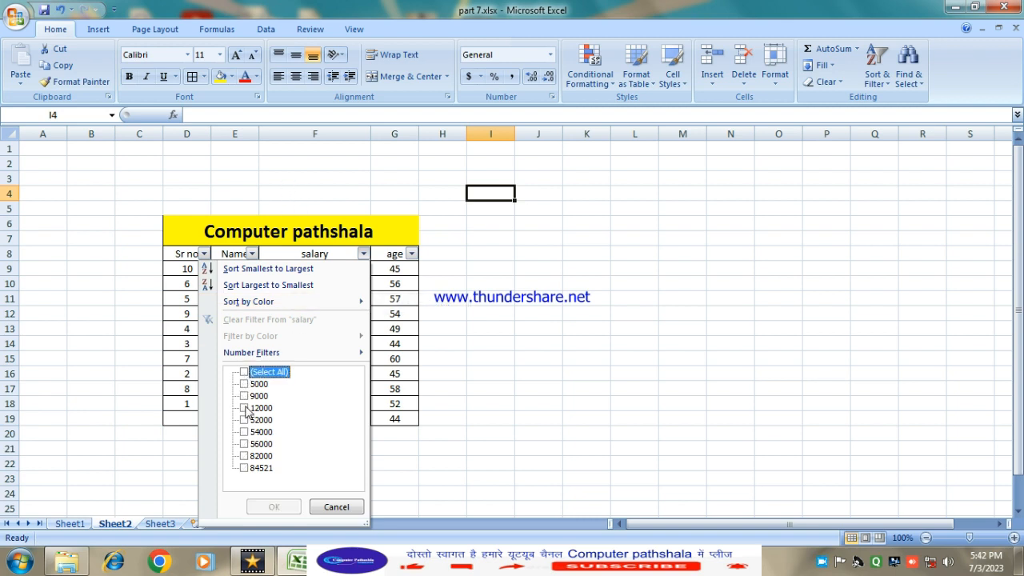
left_click(245, 468)
left_click(245, 420)
left_click(244, 384)
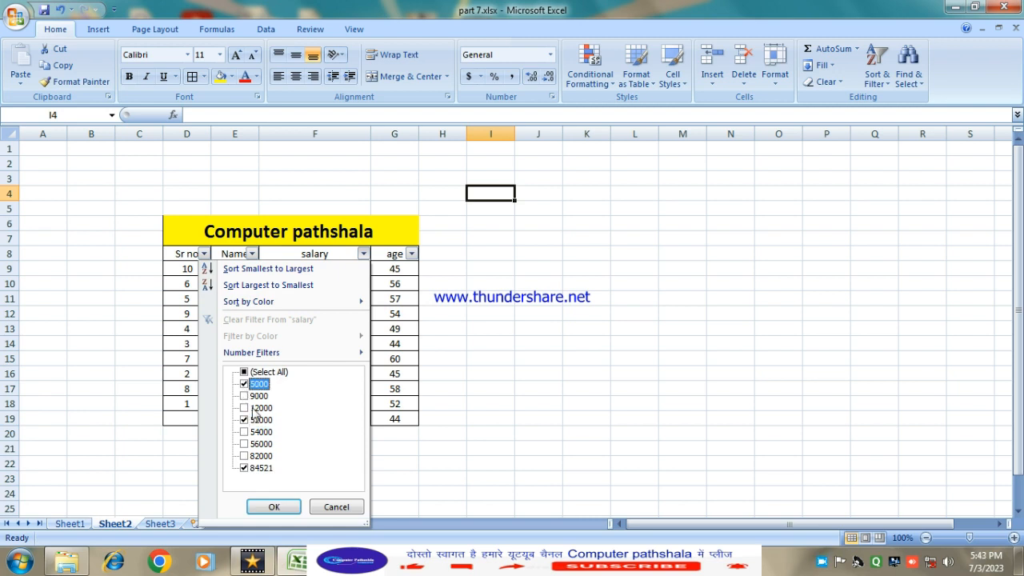
left_click(272, 506)
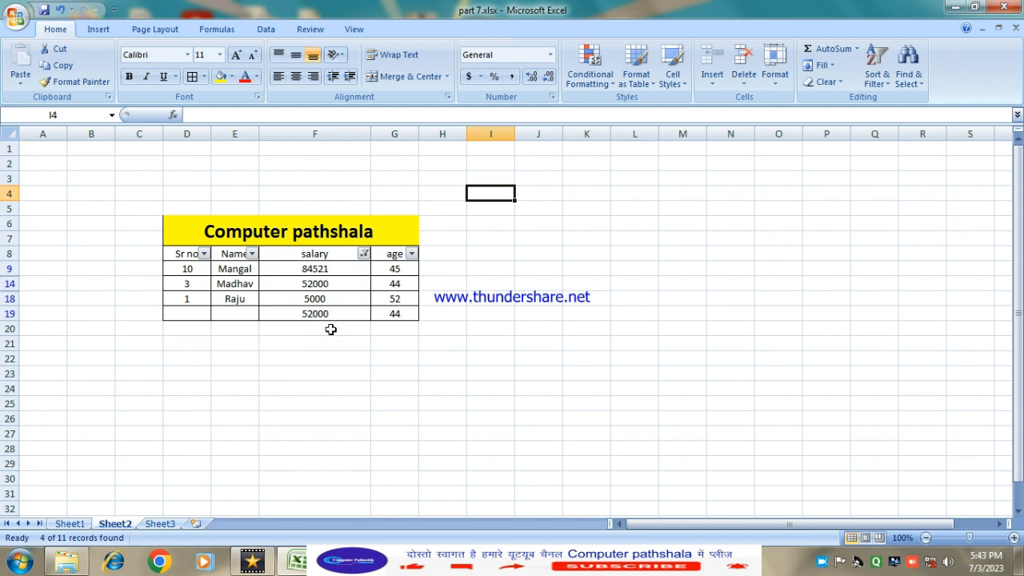
- Reselect all values in the salary filter to show every row of the table
left_click(364, 254)
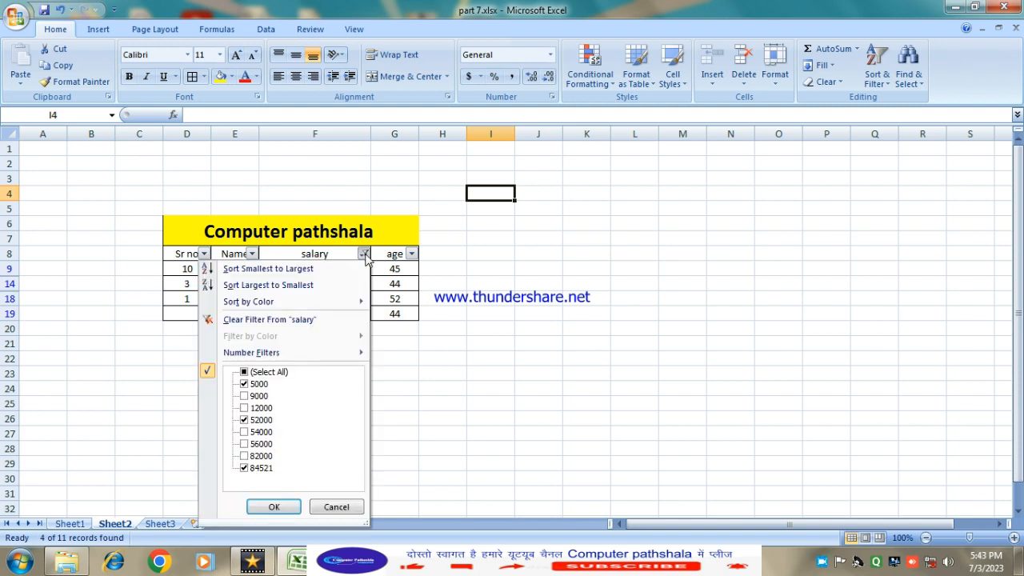
left_click(244, 372)
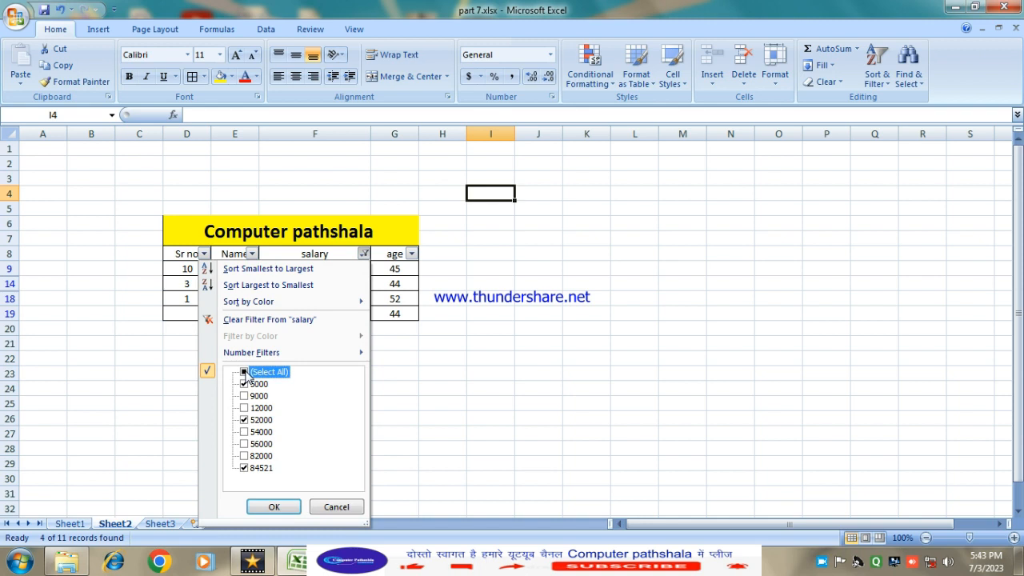
left_click(274, 507)
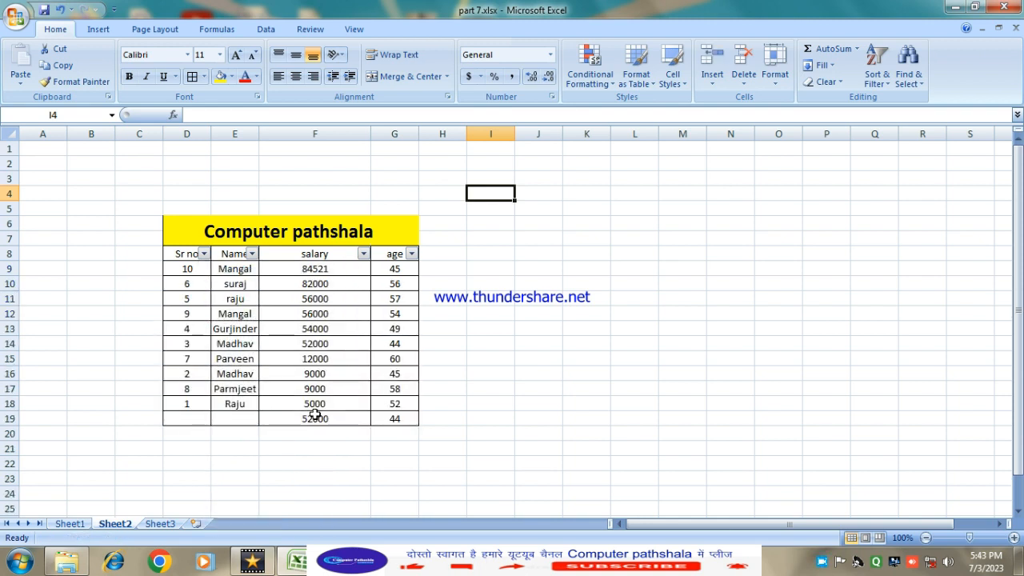
- Filter the salary column to rows equal to 54000, and undo that filter
left_click(364, 254)
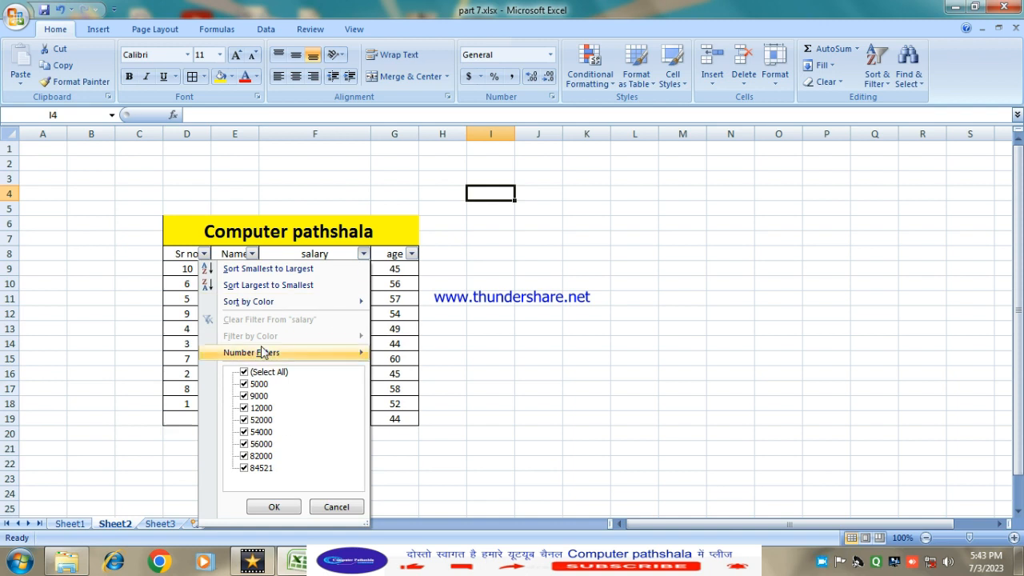
mouse_move(252, 358)
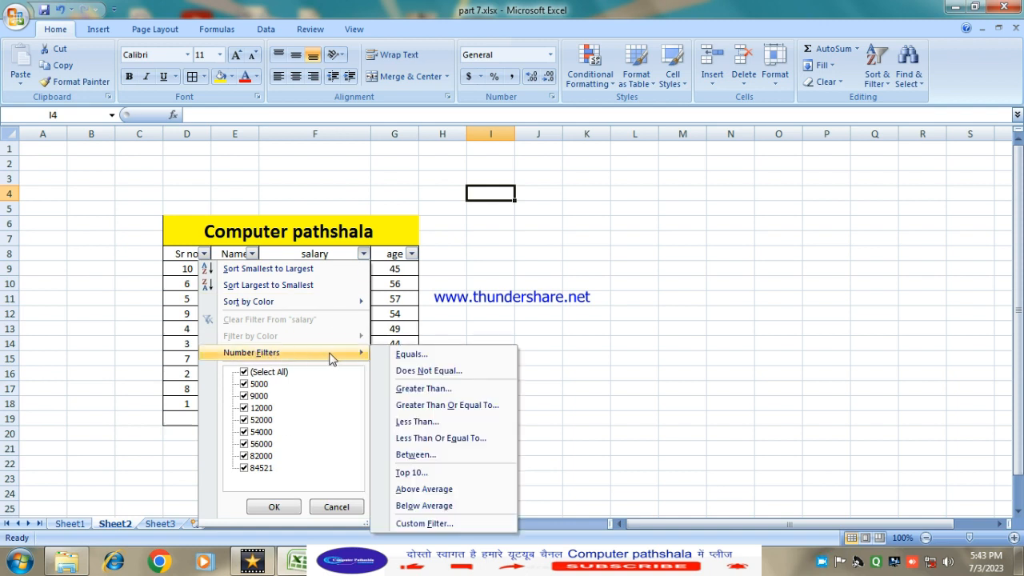
left_click(400, 355)
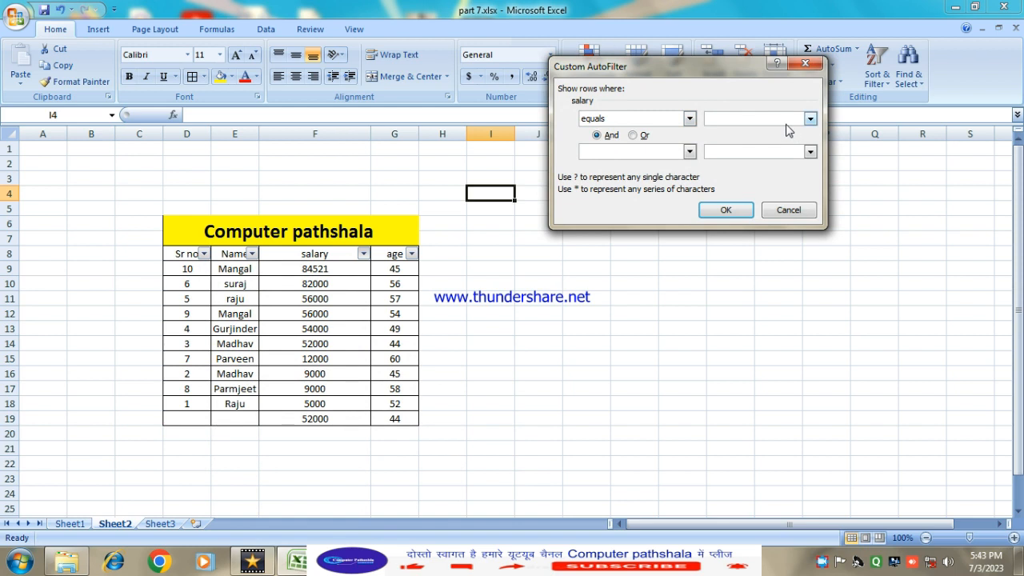
type("54000")
left_click(726, 209)
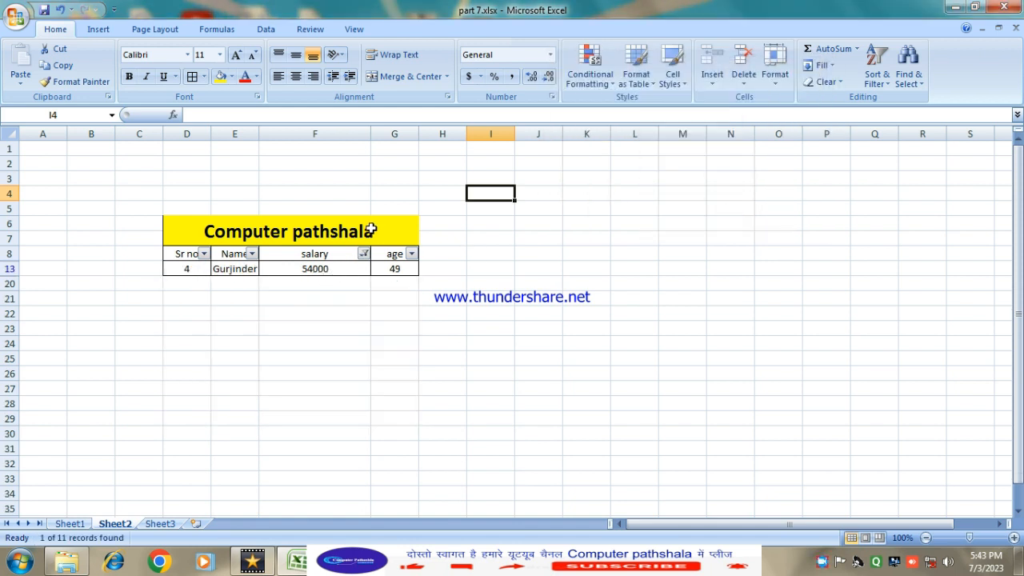
key("ctrl+z")
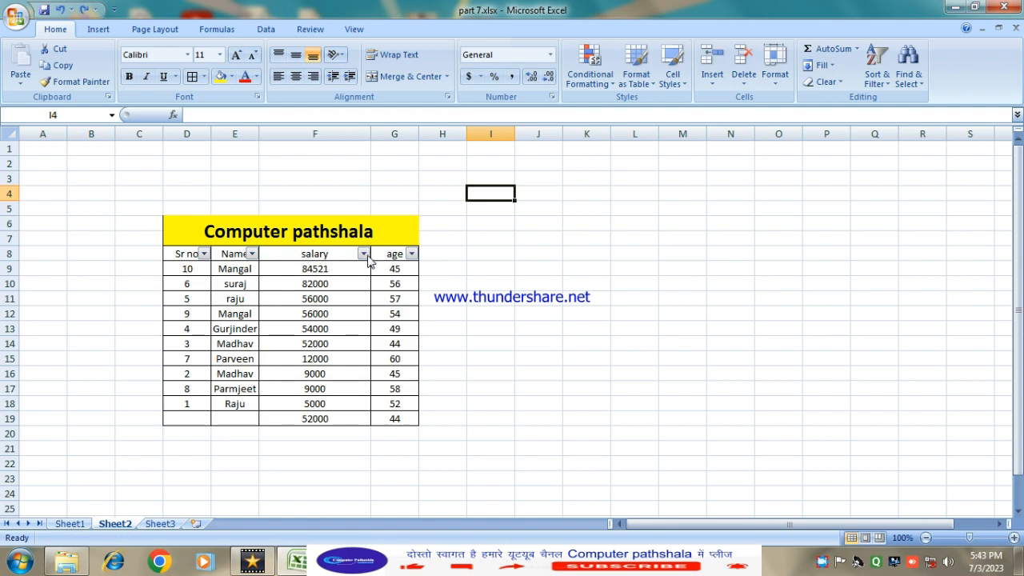
- Filter the salary column to rows that do not equal 56000, and undo that filter
left_click(363, 255)
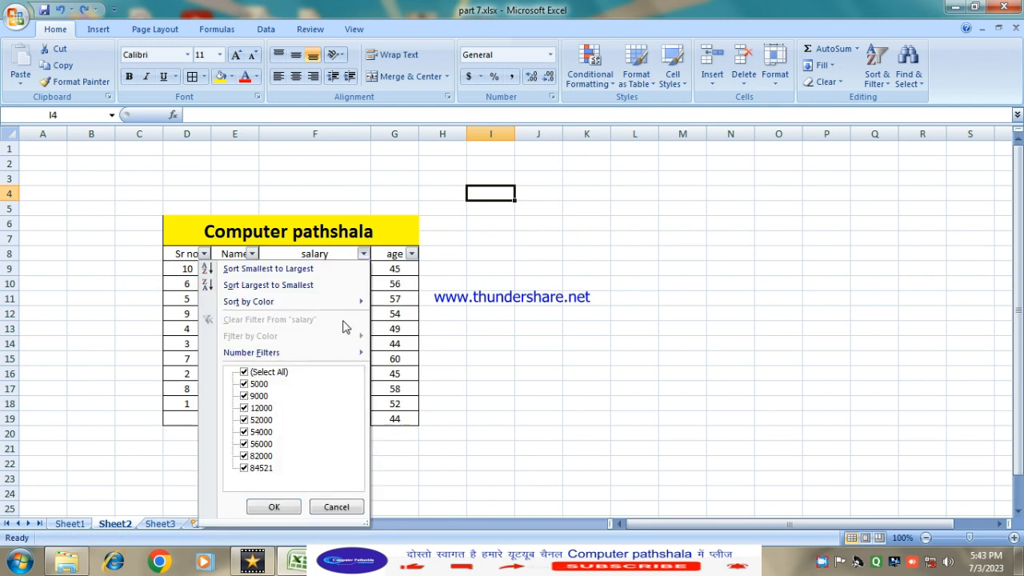
mouse_move(324, 357)
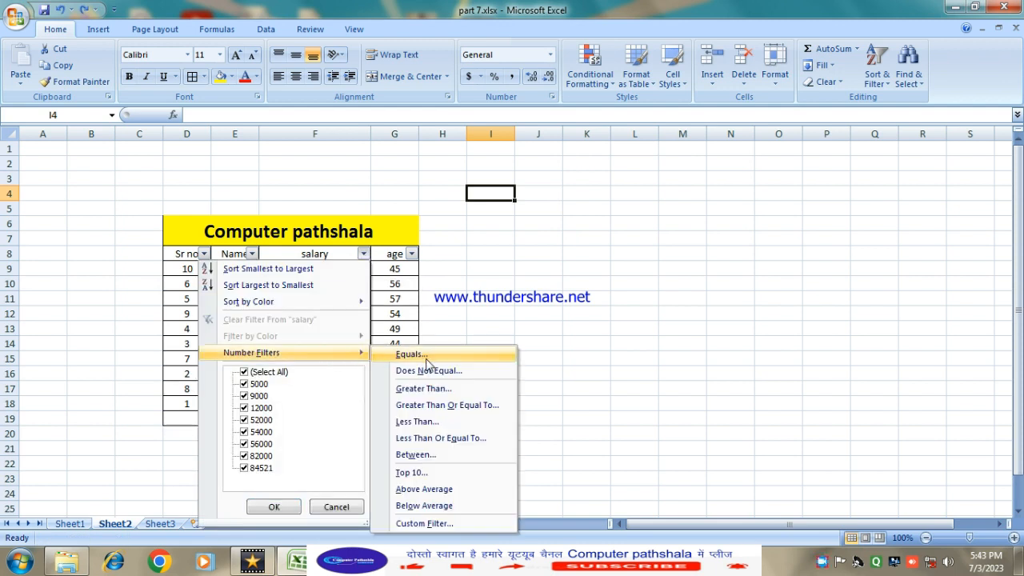
left_click(461, 371)
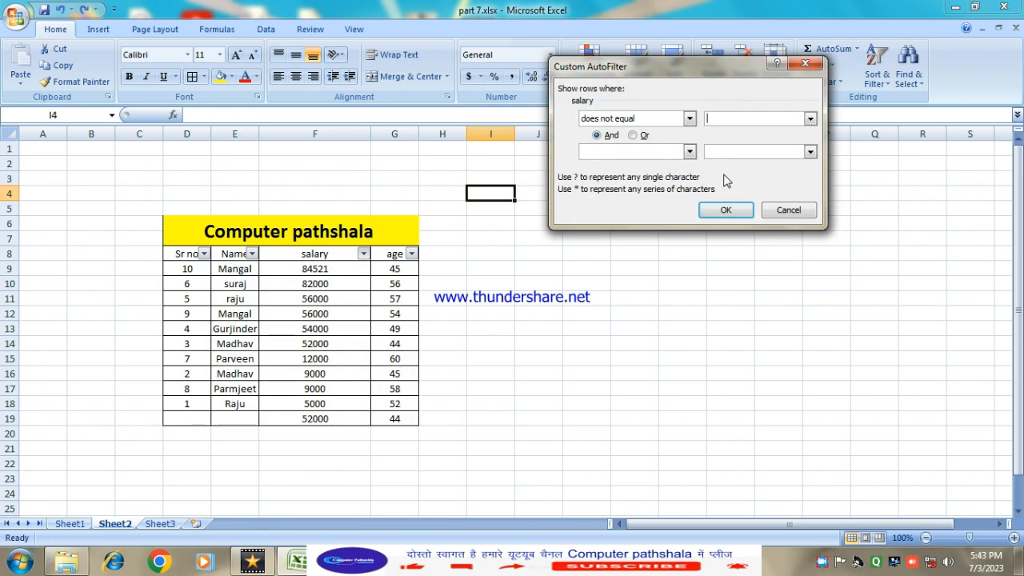
type("56000")
left_click(727, 212)
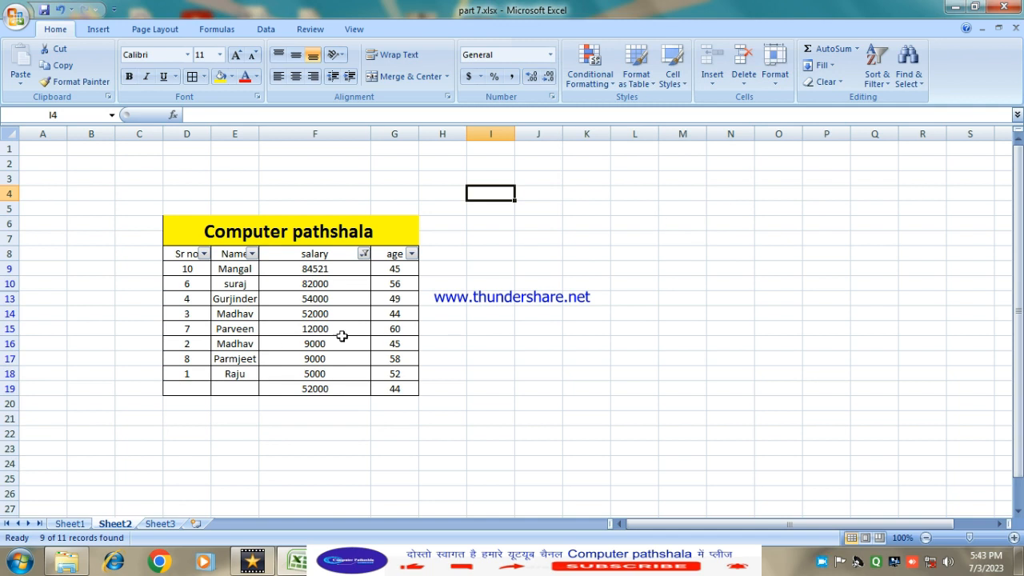
key("ctrl+z")
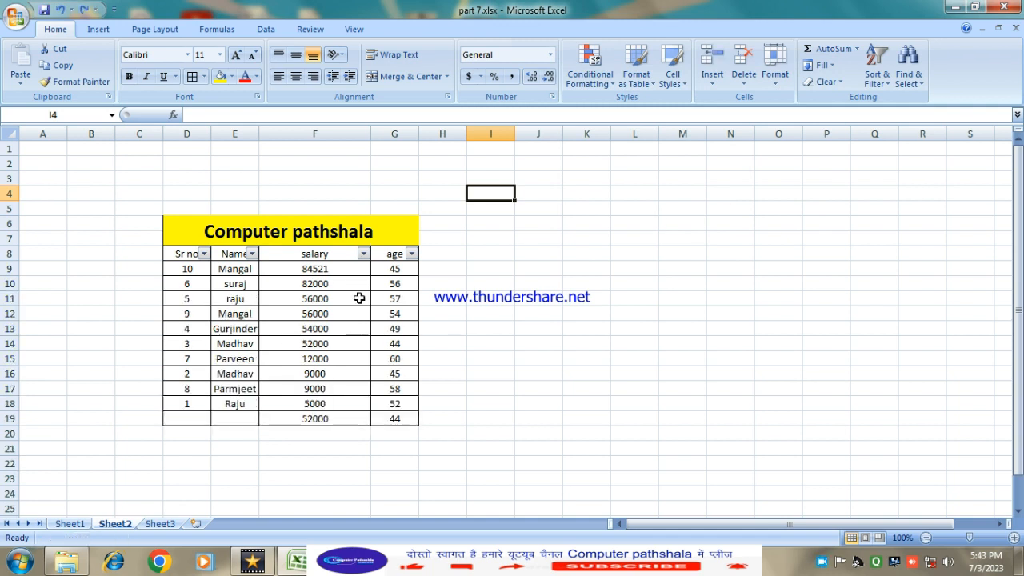
- Filter the salary column to values greater than 10000, and undo that filter
left_click(364, 254)
mouse_move(340, 352)
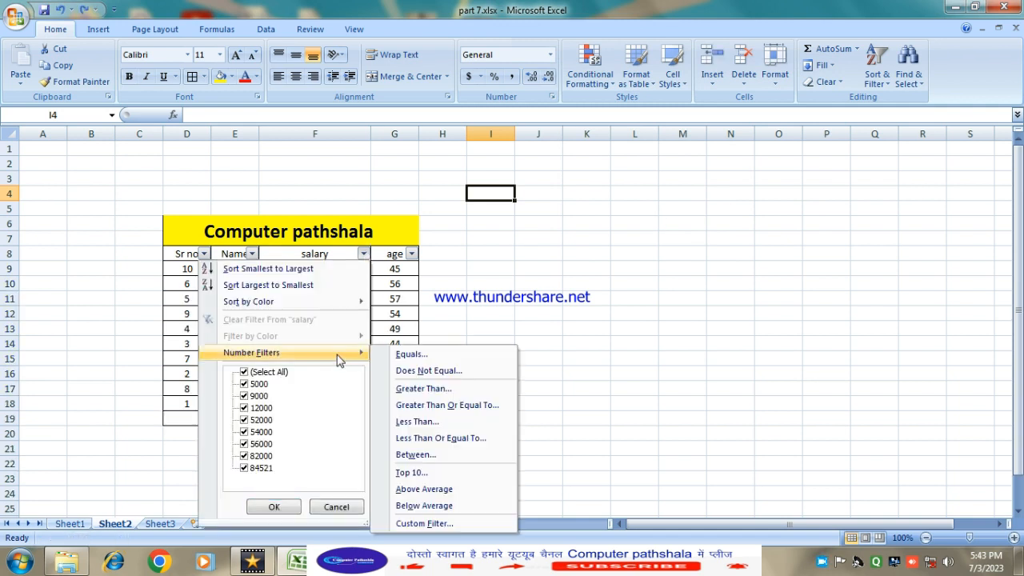
left_click(455, 389)
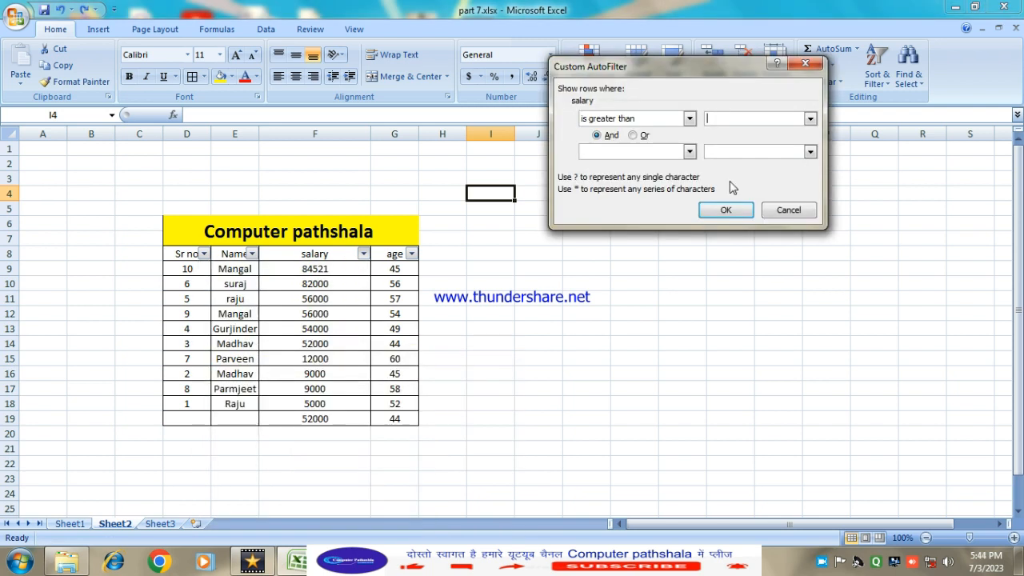
type("10000")
left_click(730, 210)
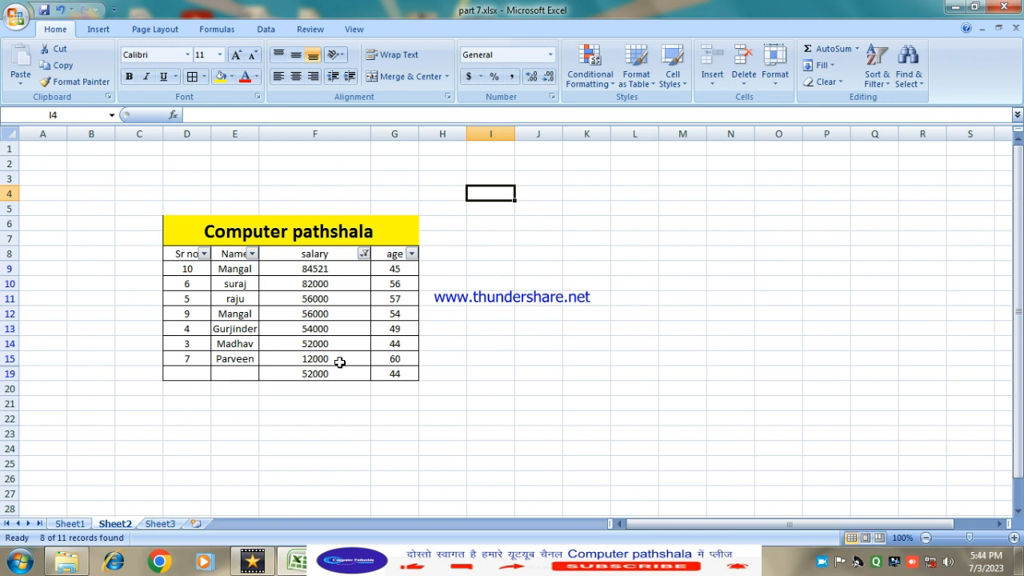
key("ctrl+z")
- Filter the salary column to values between 12000 and 40000, and undo that filter
left_click(364, 254)
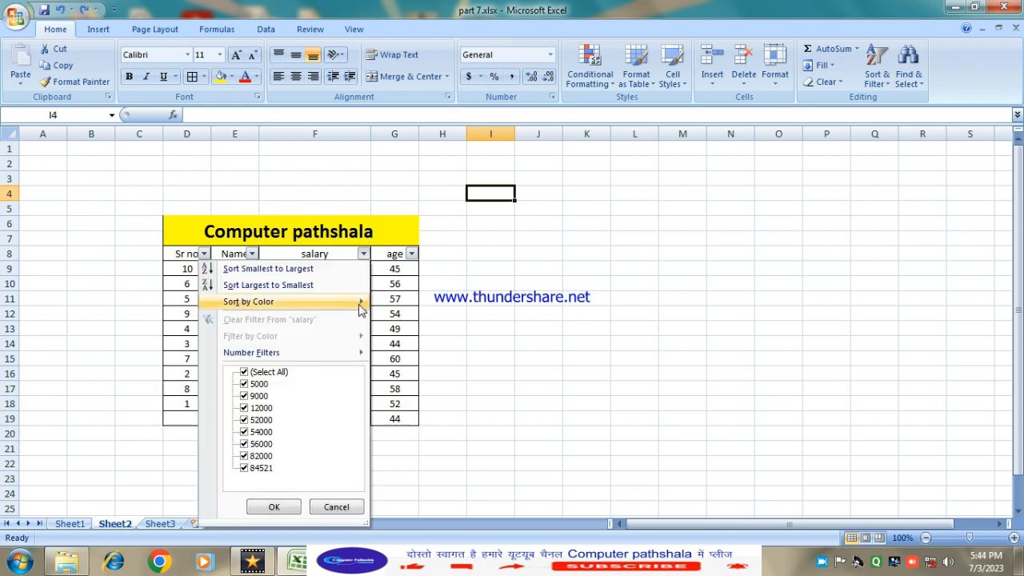
mouse_move(317, 353)
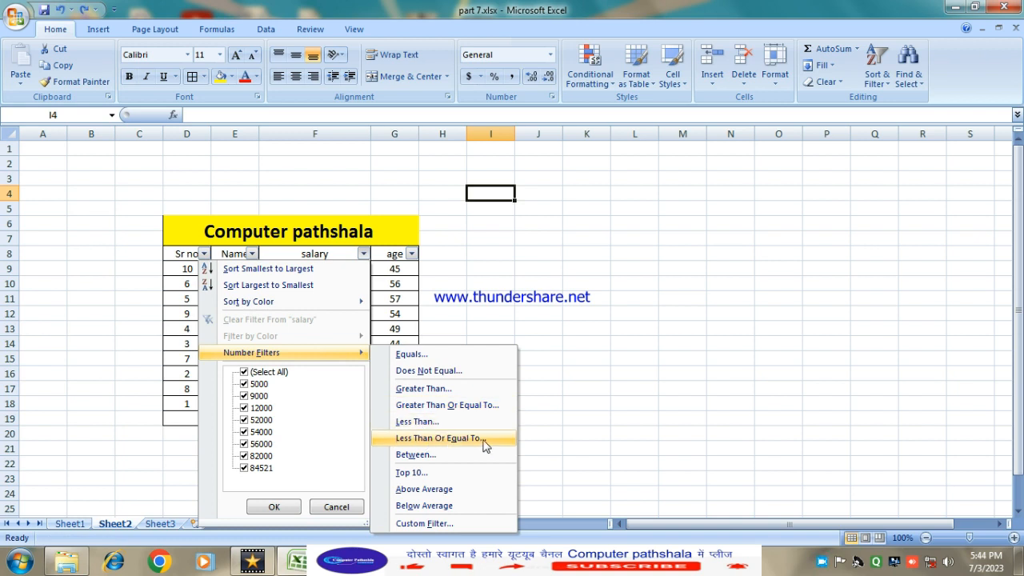
left_click(438, 456)
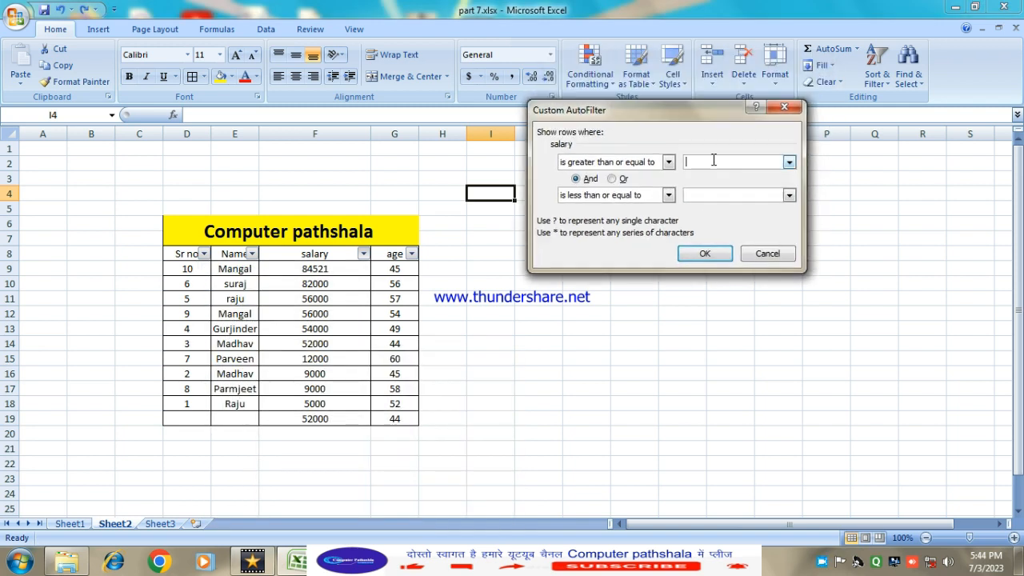
left_click(713, 195)
left_click(724, 161)
type("12000")
left_click(707, 194)
type("40000")
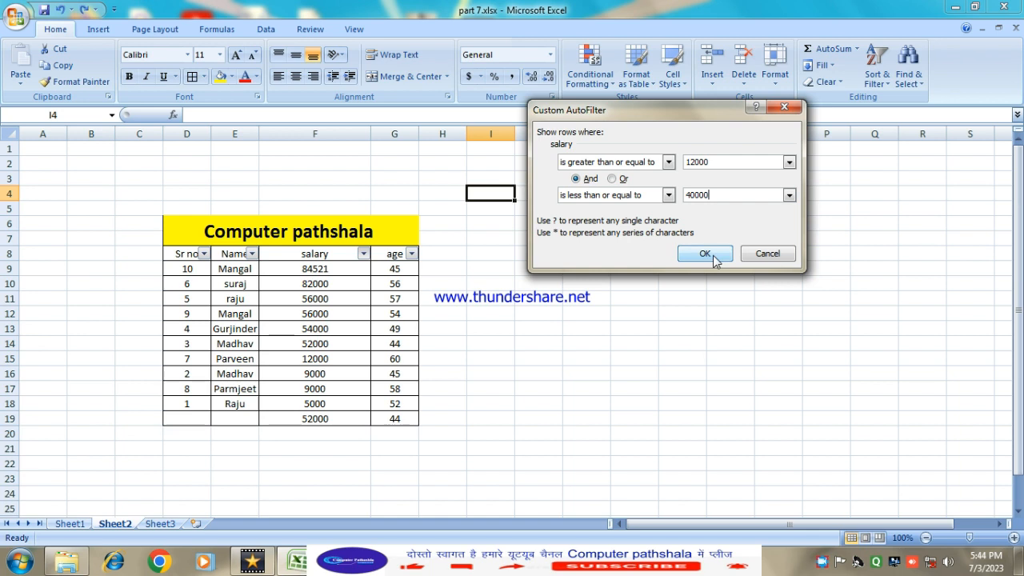
left_click(714, 256)
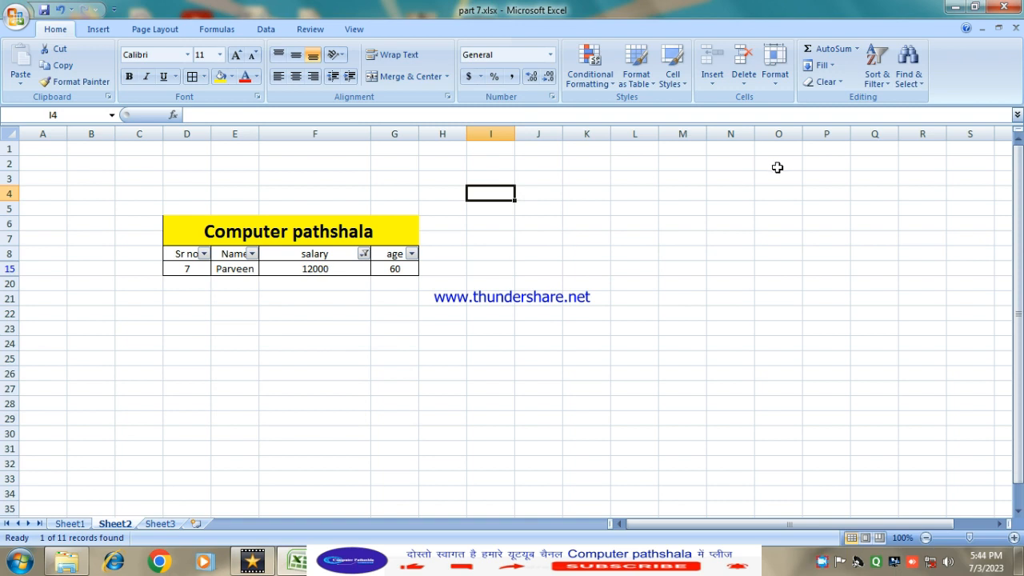
key("ctrl+z")
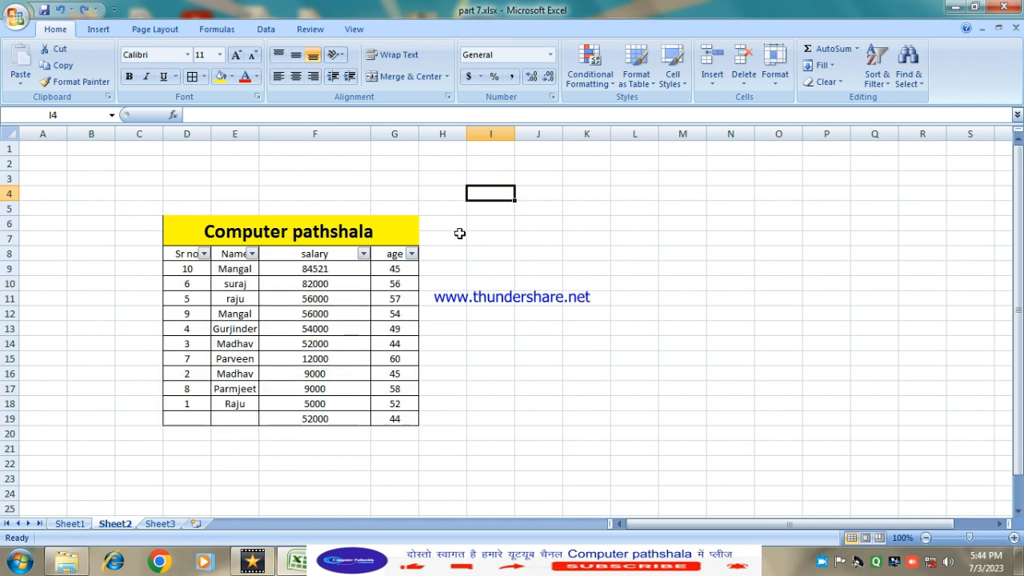
- Examine the custom number filter settings of the salary column without applying a filter
left_click(363, 254)
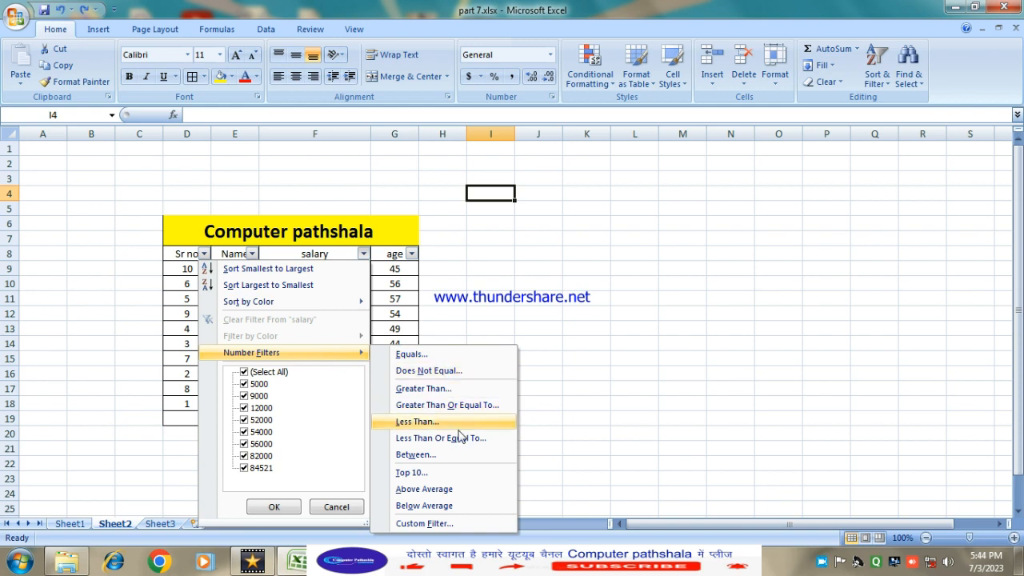
left_click(440, 524)
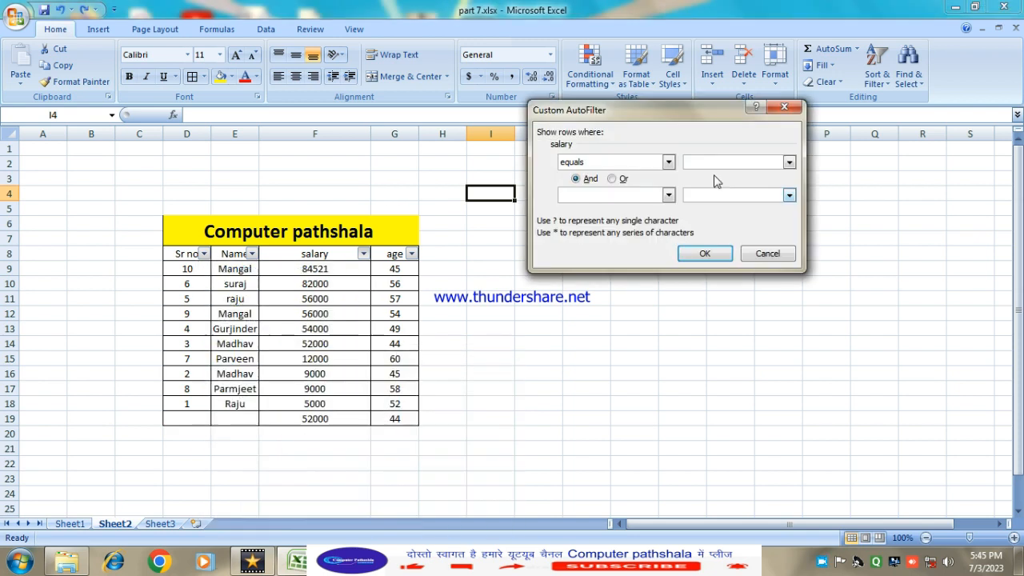
left_click(787, 106)
- Review the filter options of the salary, age, Name and Sr no columns, keeping all values selected
left_click(364, 253)
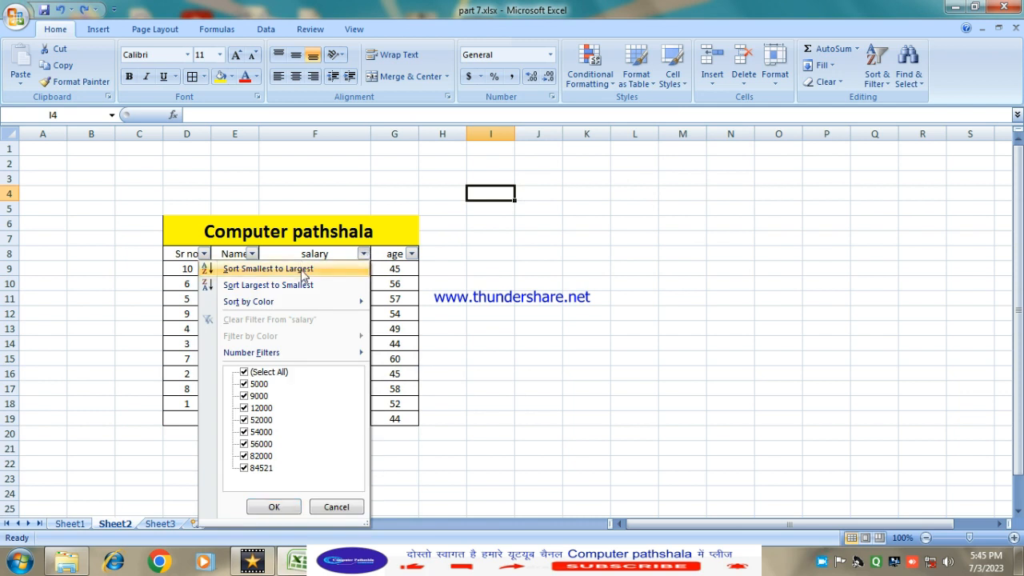
left_click(280, 509)
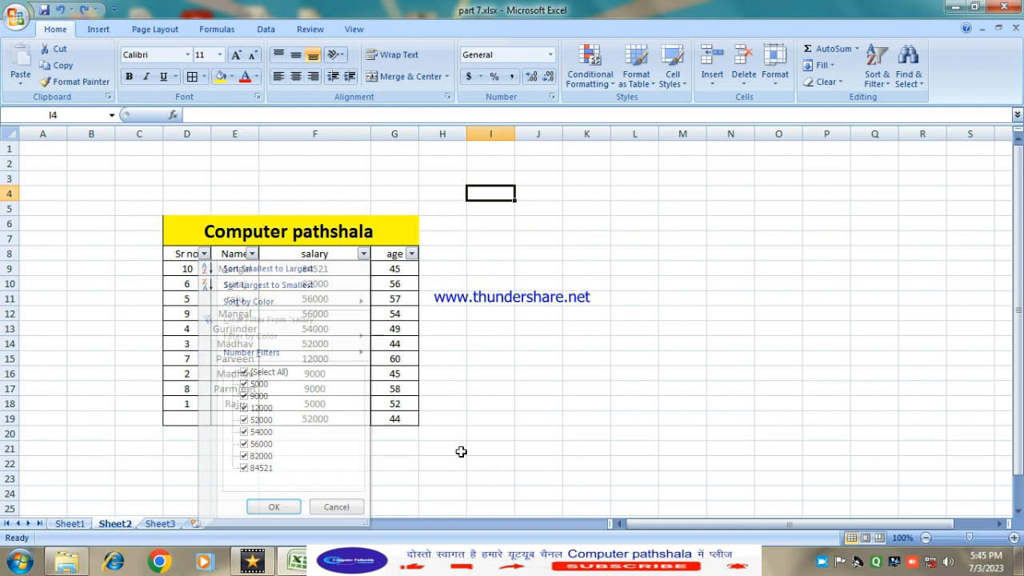
left_click(412, 254)
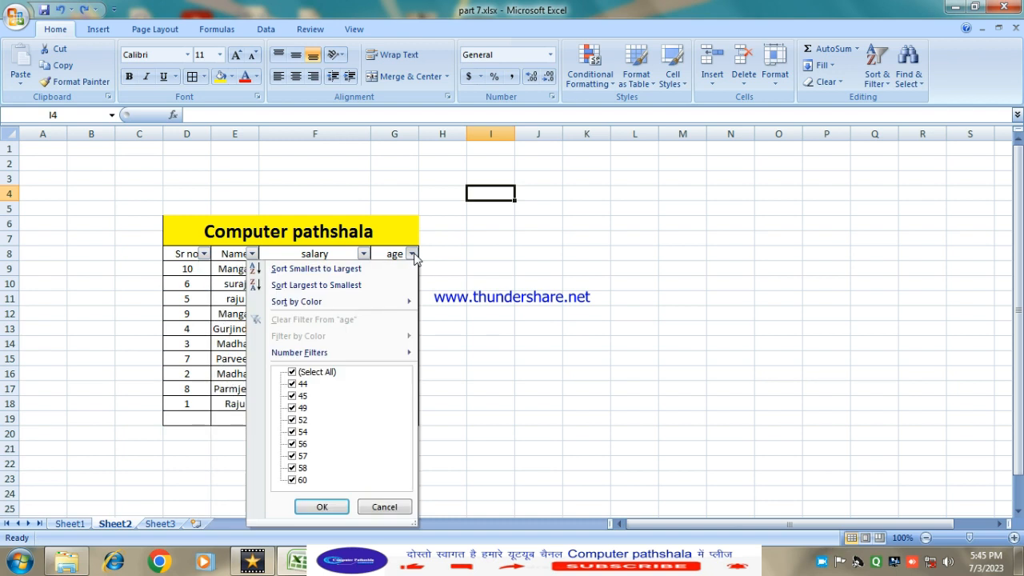
left_click(507, 373)
left_click(252, 254)
left_click(226, 210)
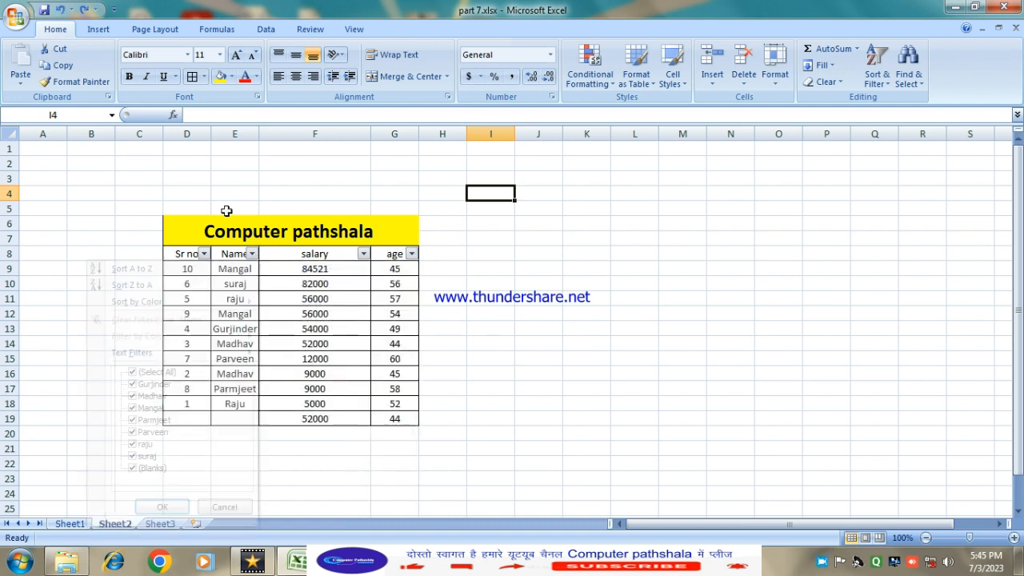
left_click(205, 253)
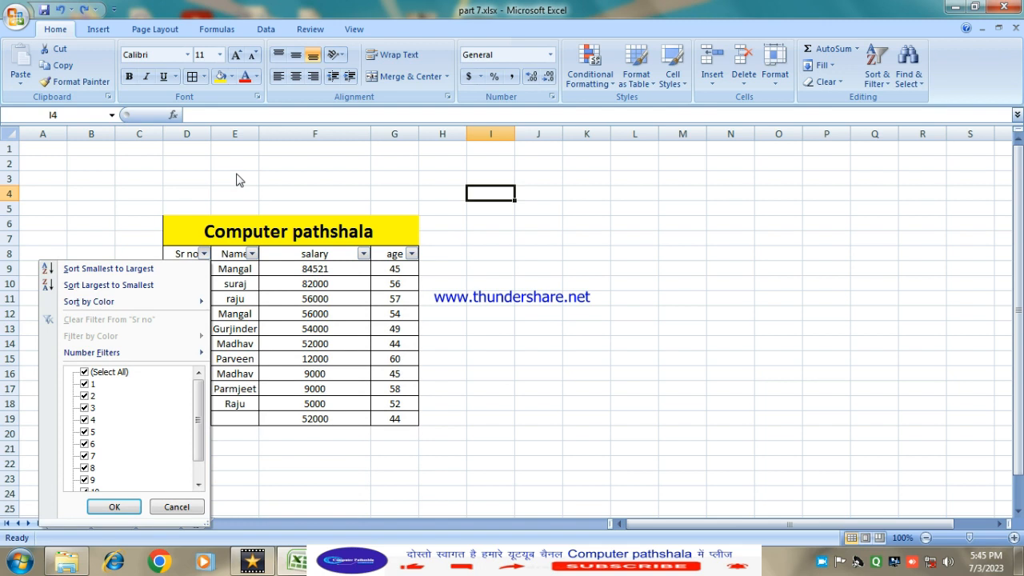
left_click(904, 179)
left_click(884, 83)
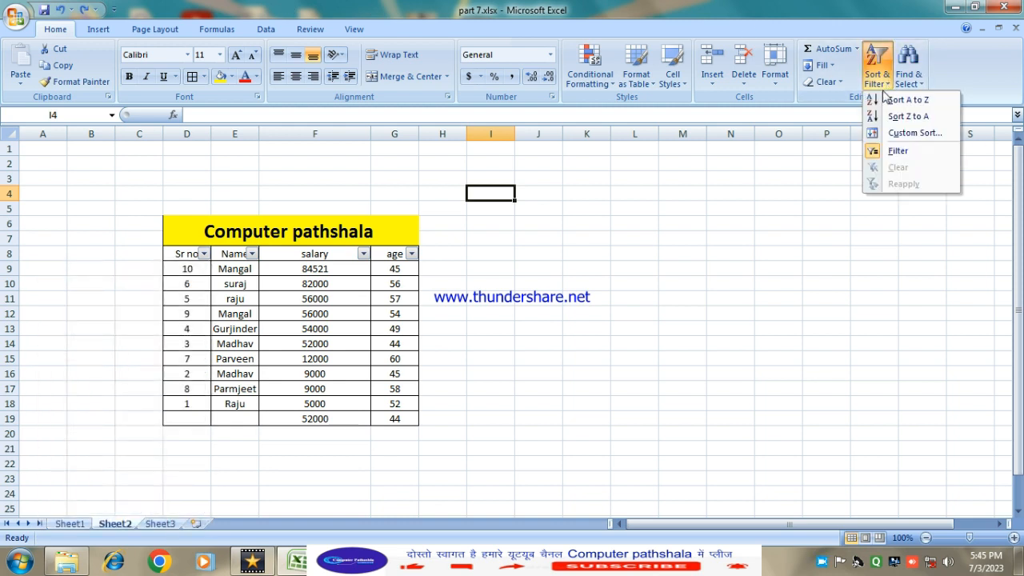
left_click(800, 188)
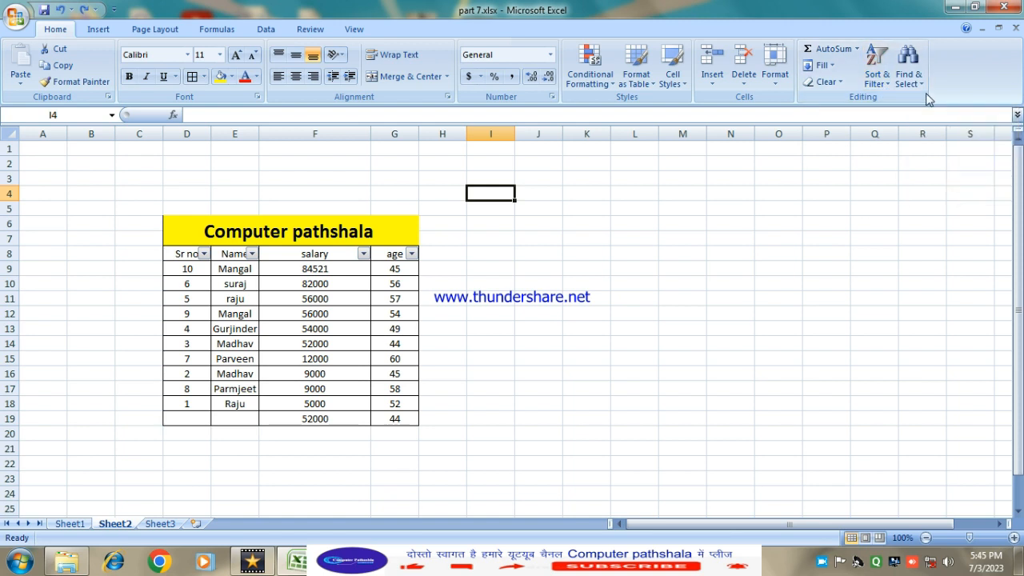
left_click(922, 88)
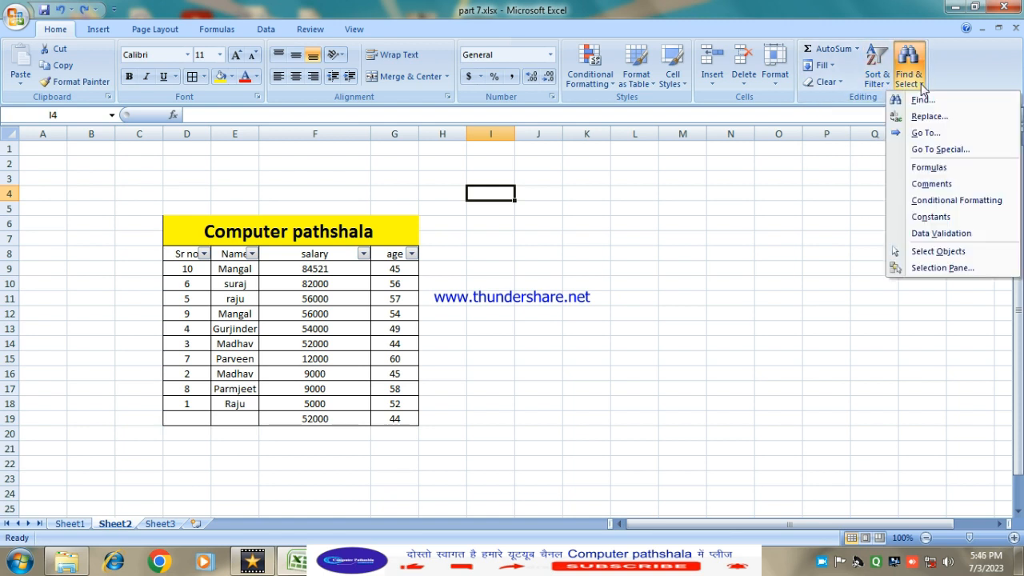
left_click(663, 277)
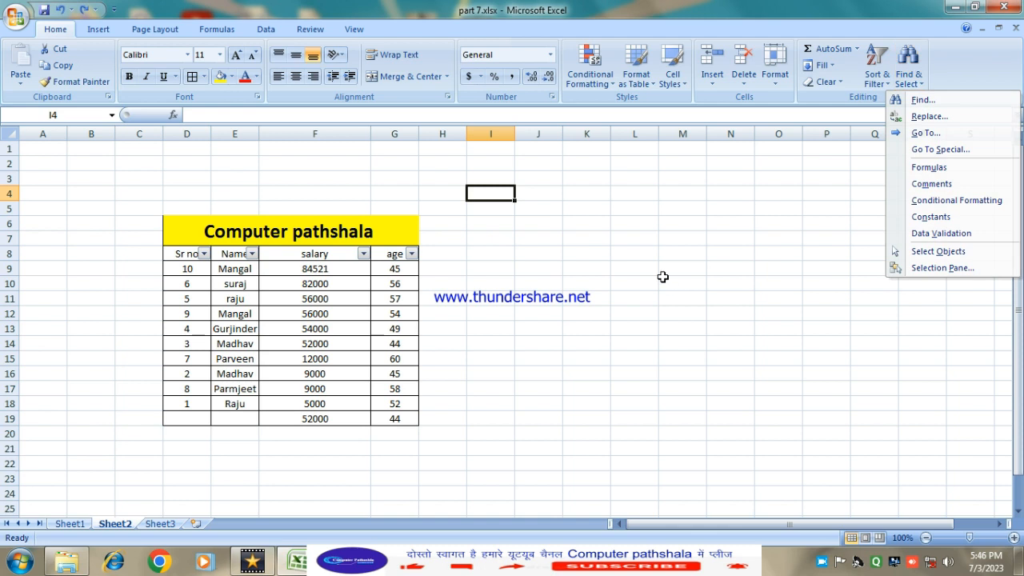
- Find all cells on Sheet2 that contain the name listed for Sr no 5
left_click(918, 88)
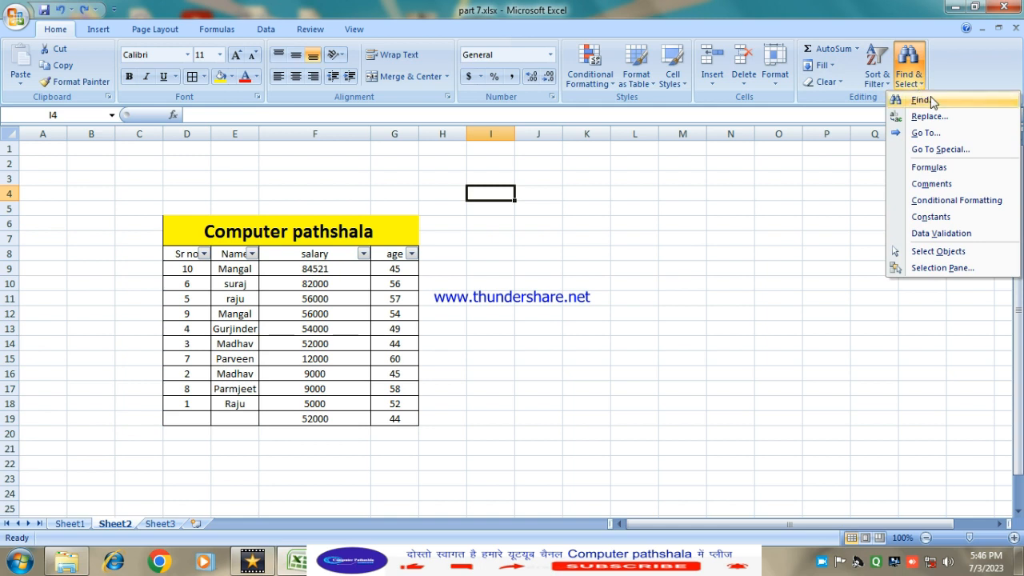
left_click(930, 101)
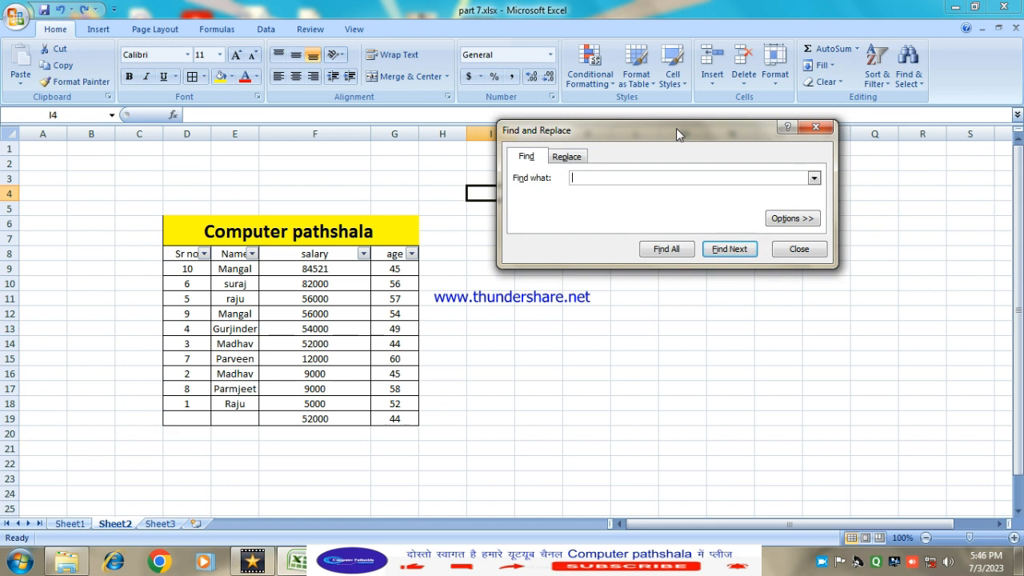
left_click_drag(676, 131, 613, 199)
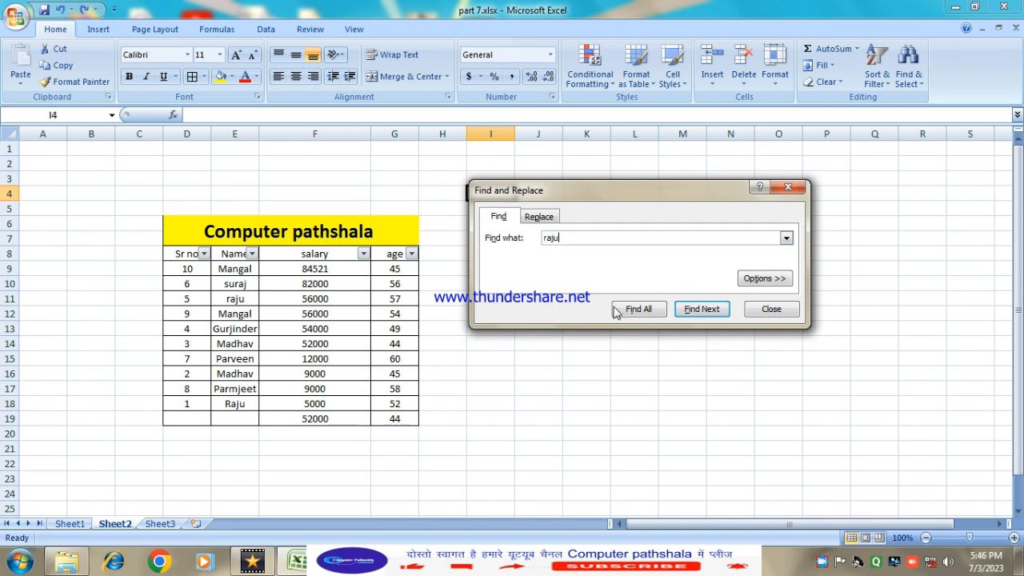
left_click_drag(596, 190, 576, 226)
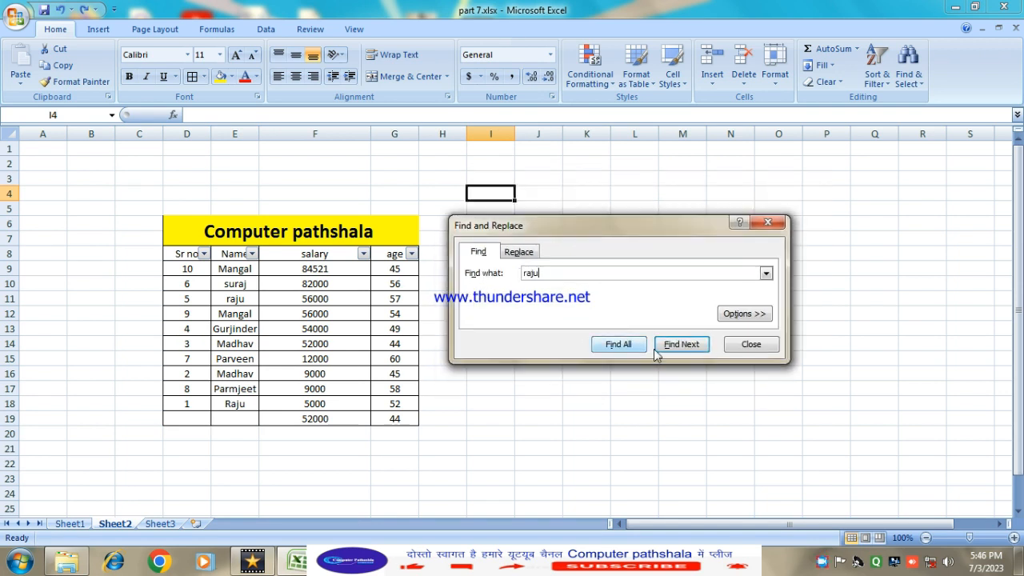
left_click(631, 350)
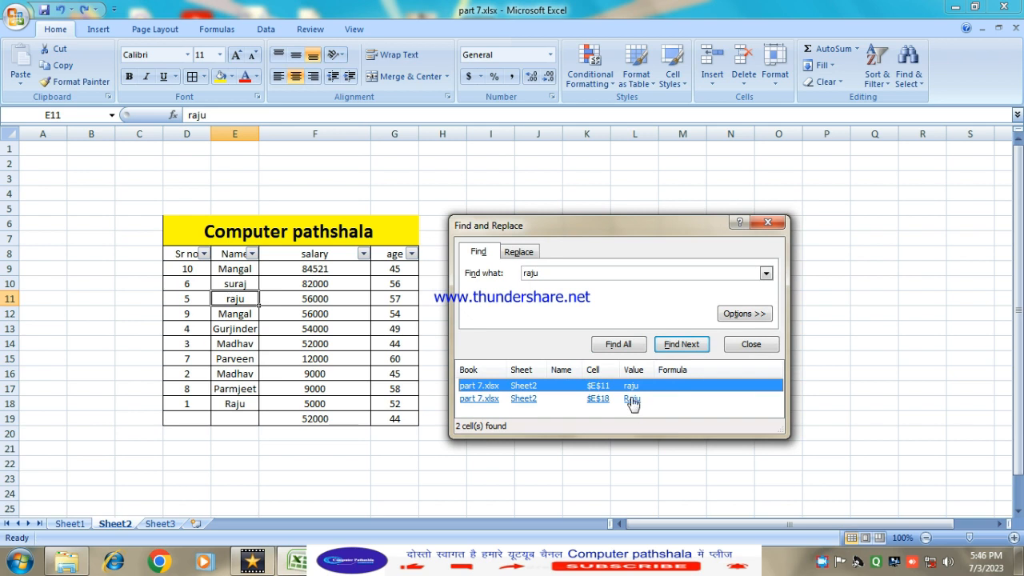
- Jump to the matches in cells E18 and E11 from the search results
left_click(629, 399)
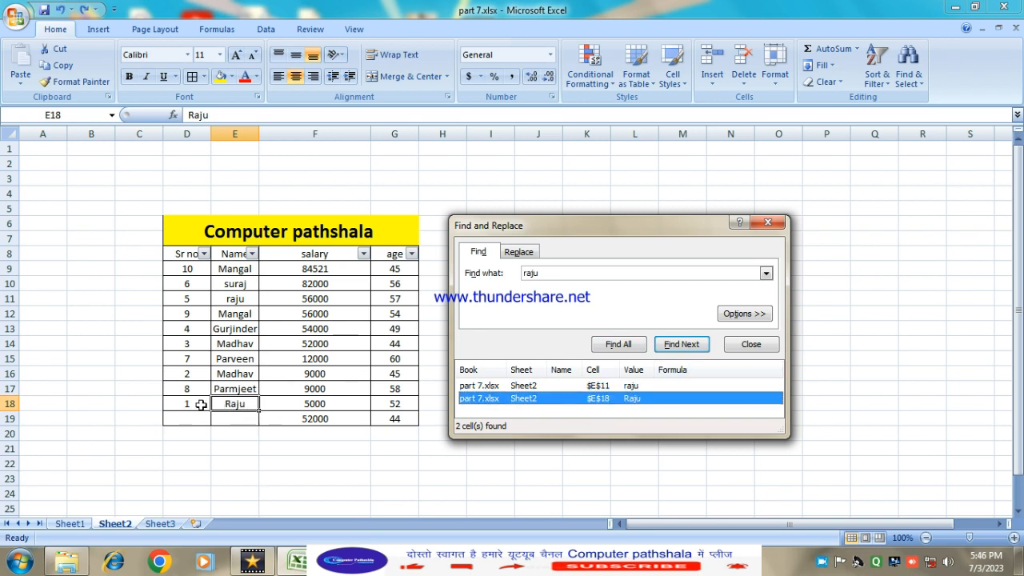
left_click(629, 392)
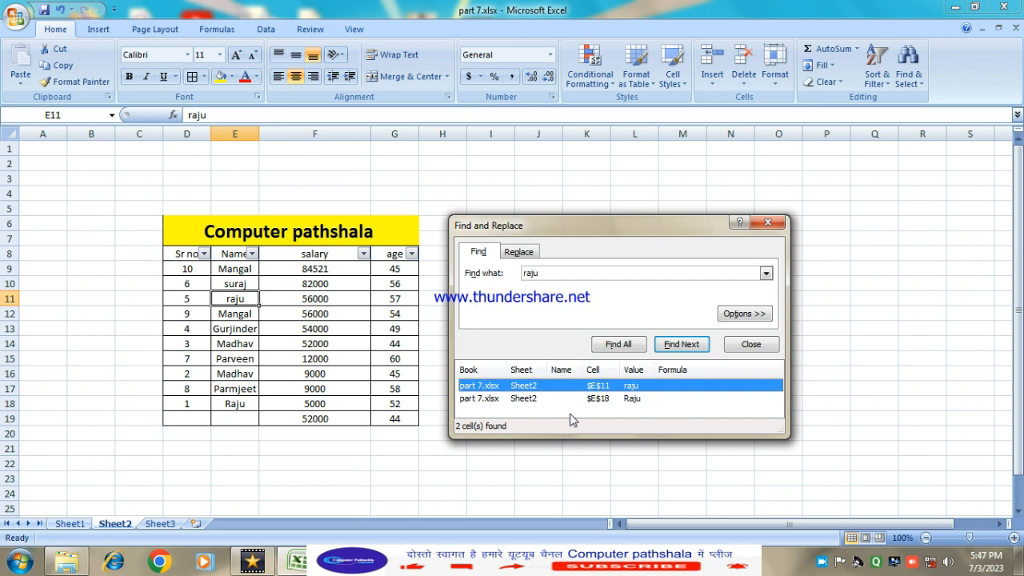
- Replace all occurrences of the searched name on Sheet2 with the same name prefixed by "Mr"
left_click(514, 254)
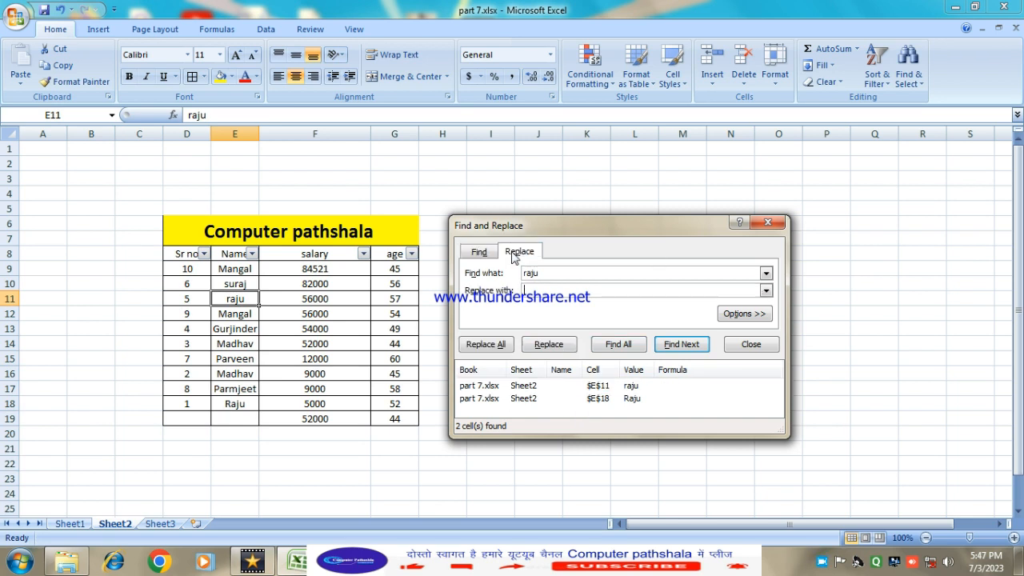
mouse_move(578, 226)
left_mouse_down()
mouse_move(589, 236)
mouse_move(598, 174)
mouse_move(558, 228)
mouse_move(575, 229)
left_mouse_up()
left_click_drag(534, 278, 495, 286)
left_click(540, 280)
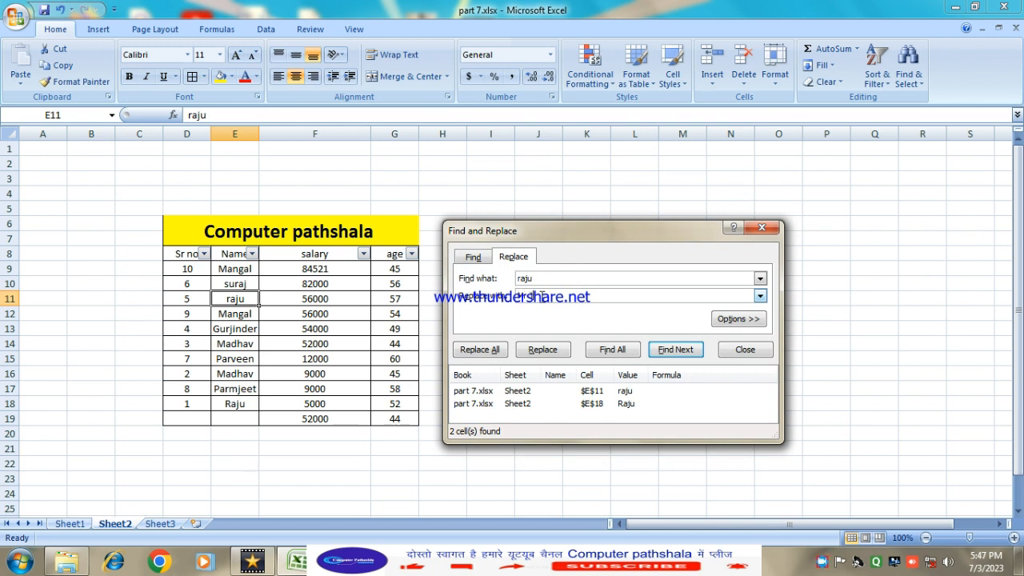
left_click(542, 296)
type("Mr Raj")
left_click_drag(541, 280, 494, 274)
left_click_drag(557, 297, 505, 297)
left_click(564, 296)
left_click(488, 352)
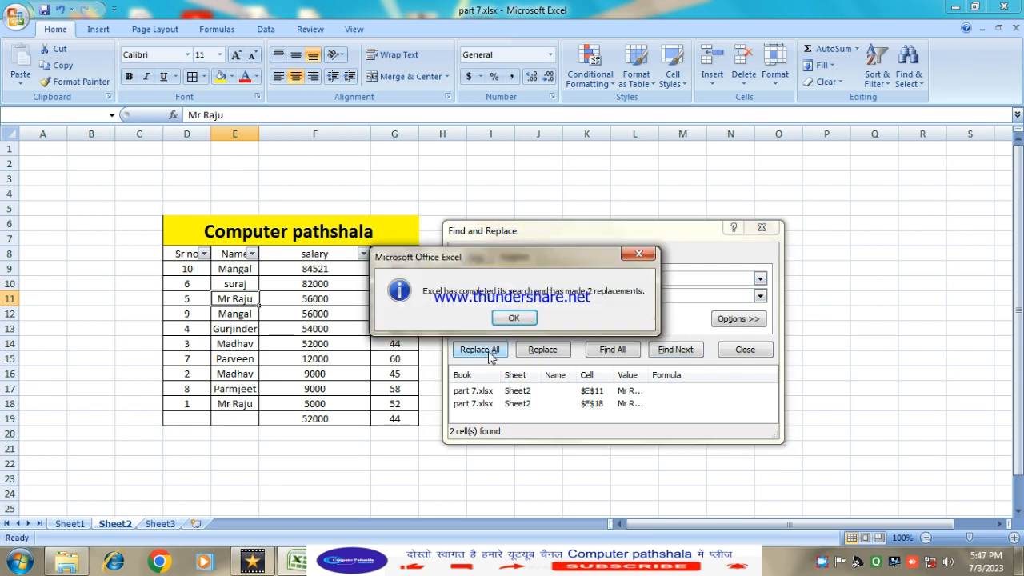
left_click_drag(584, 255, 612, 200)
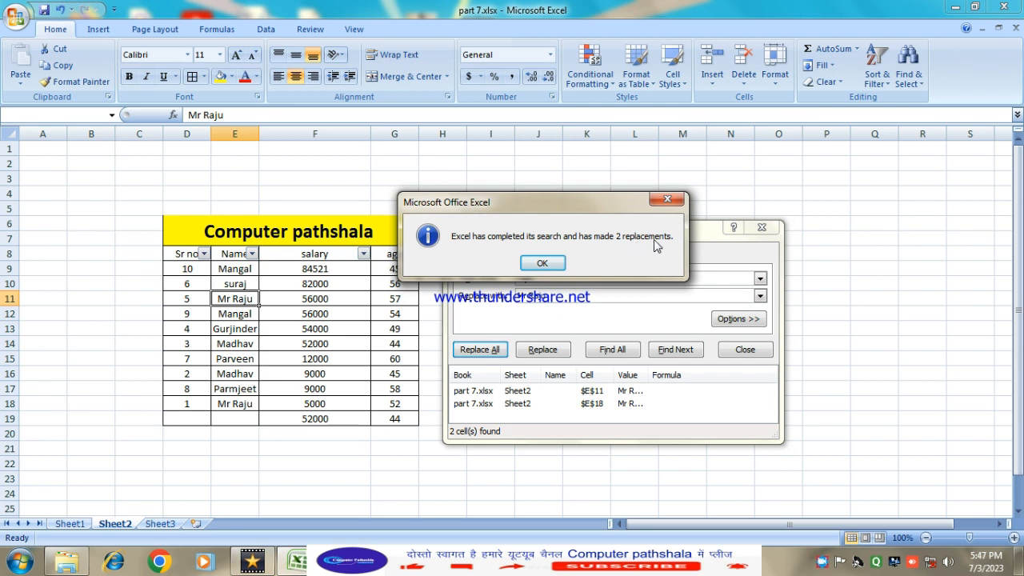
left_click(552, 262)
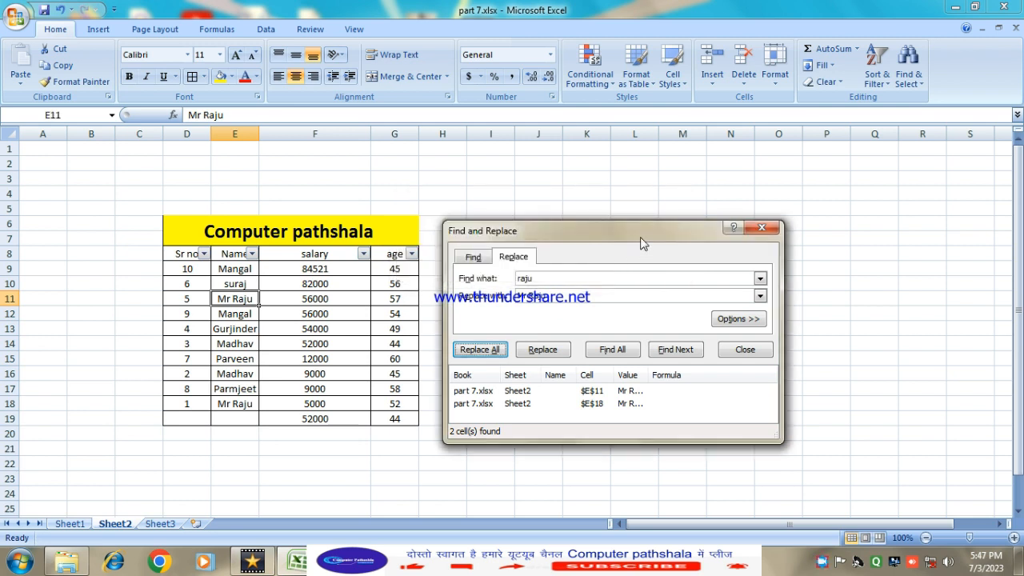
- Check the replaced names in cells E11 and E18, and close Find and Replace
left_click_drag(644, 244, 701, 256)
left_click(244, 301)
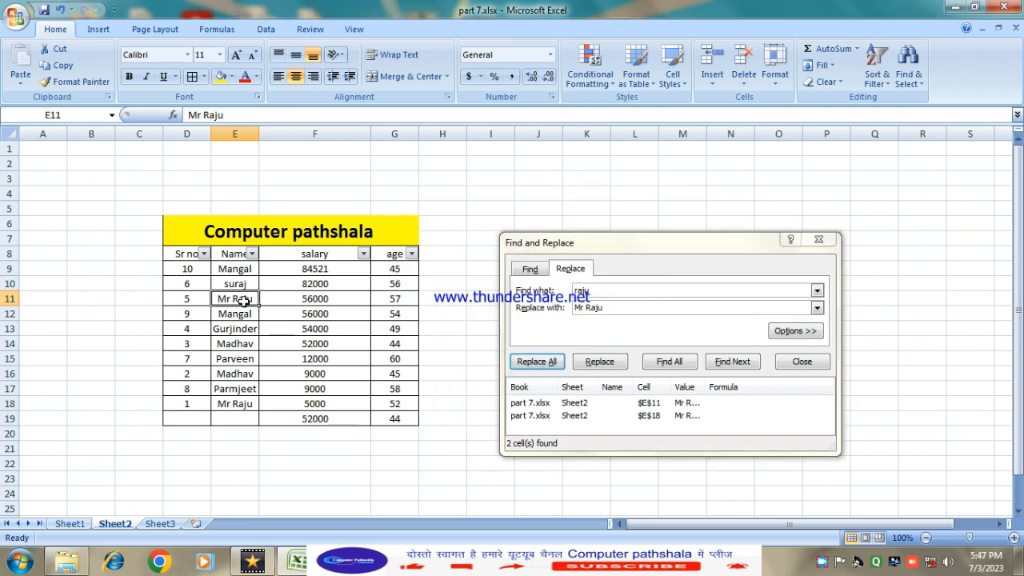
left_click(232, 406)
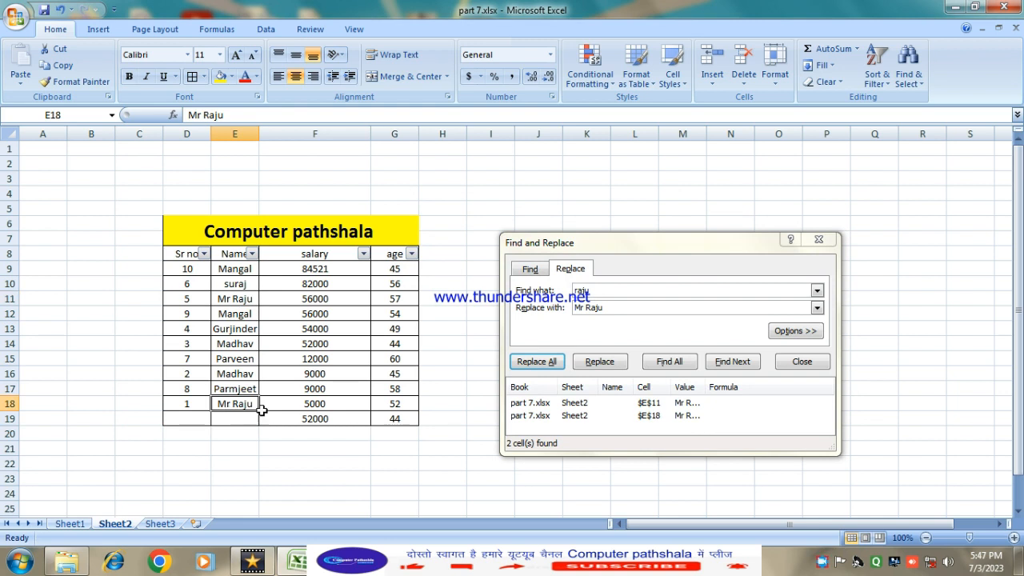
left_click_drag(672, 252, 644, 216)
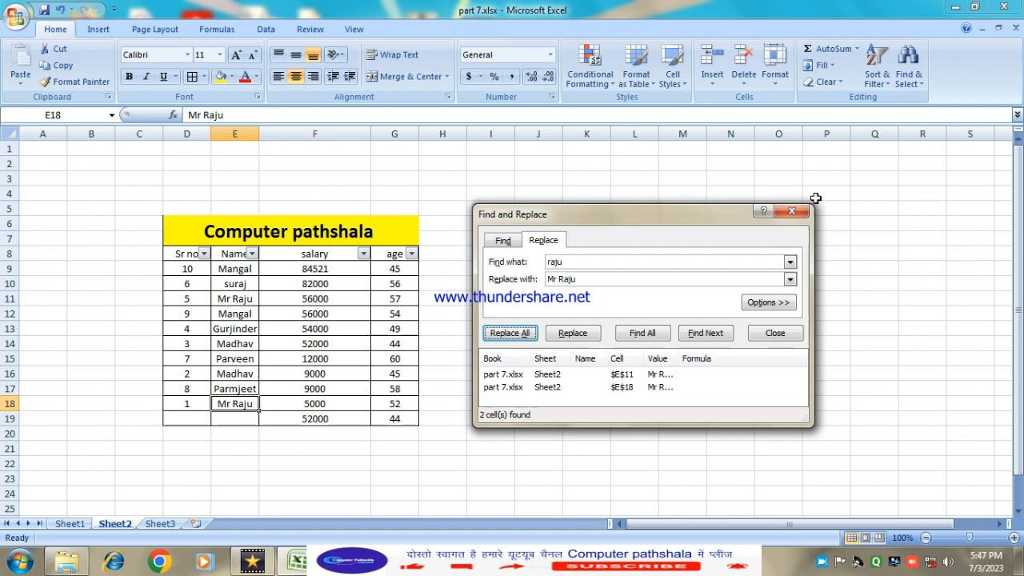
left_click(795, 213)
- Select the last used cell of Sheet2 with Go To Special's Last cell option
left_click(920, 85)
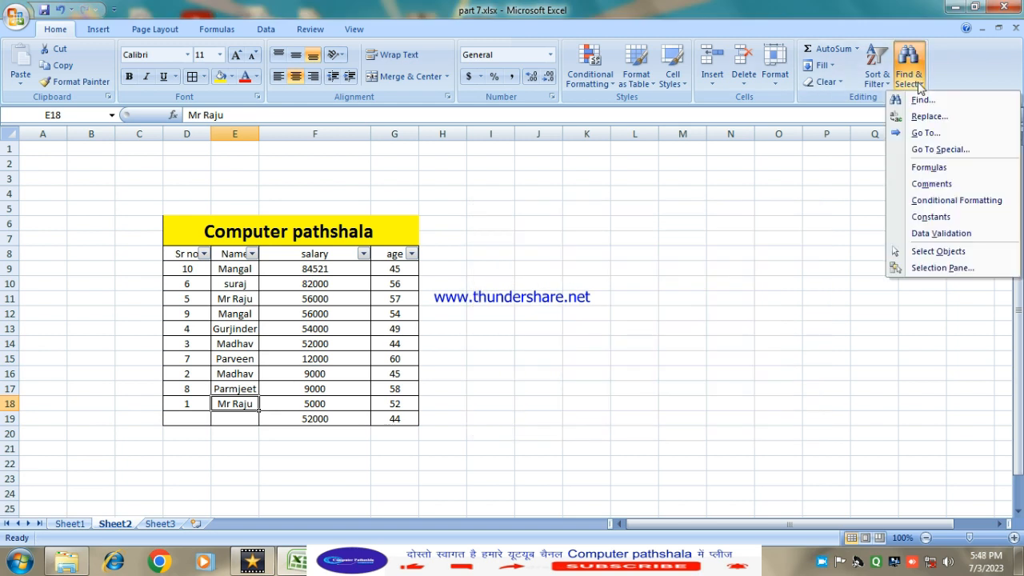
left_click(921, 134)
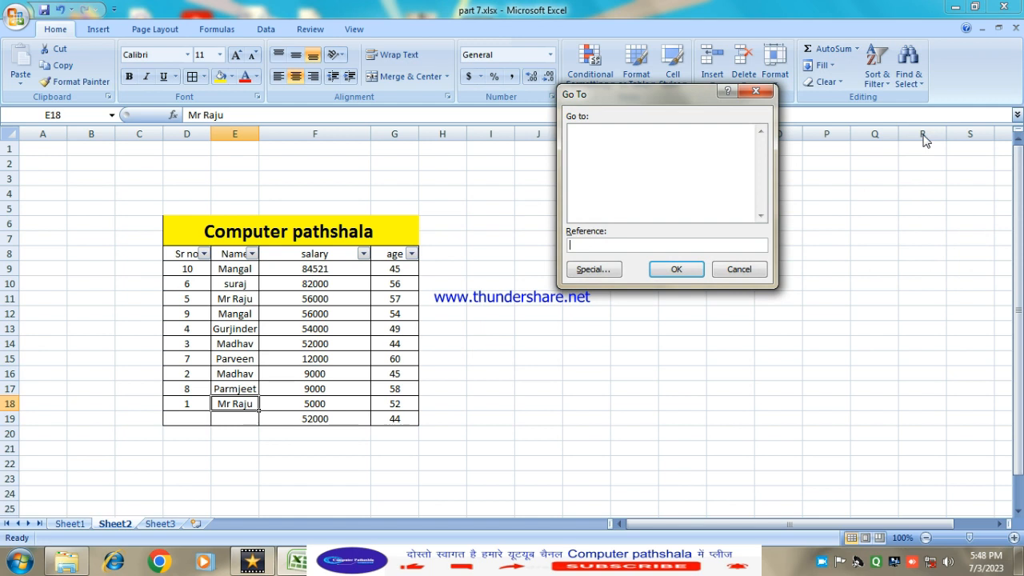
left_click(596, 269)
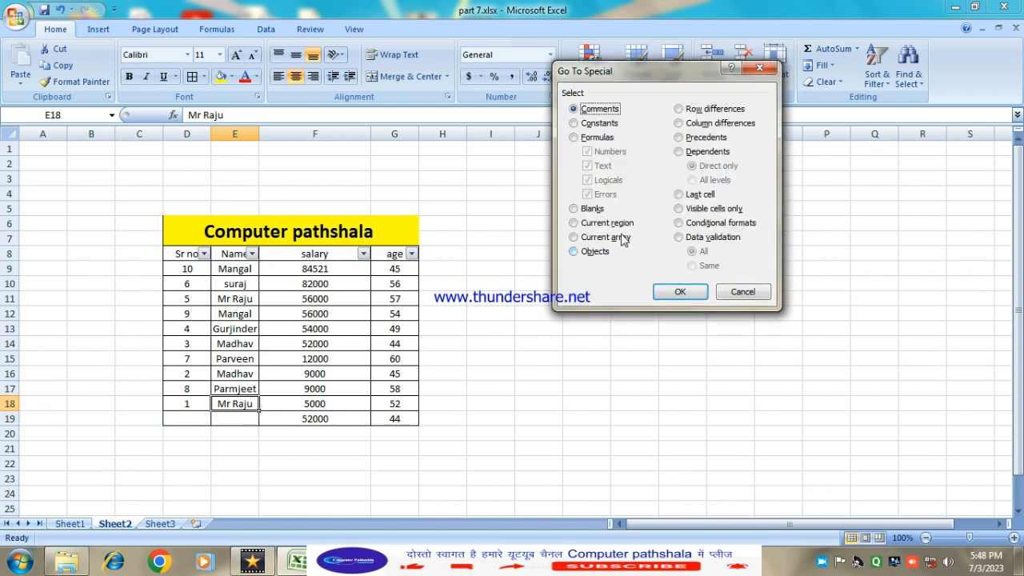
left_click_drag(670, 77, 638, 139)
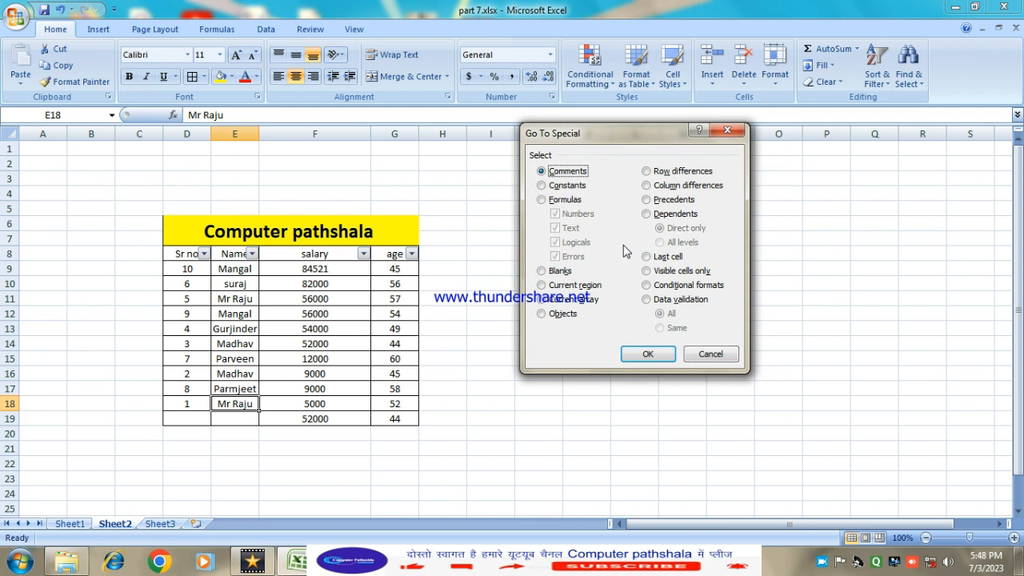
left_click_drag(640, 140, 639, 180)
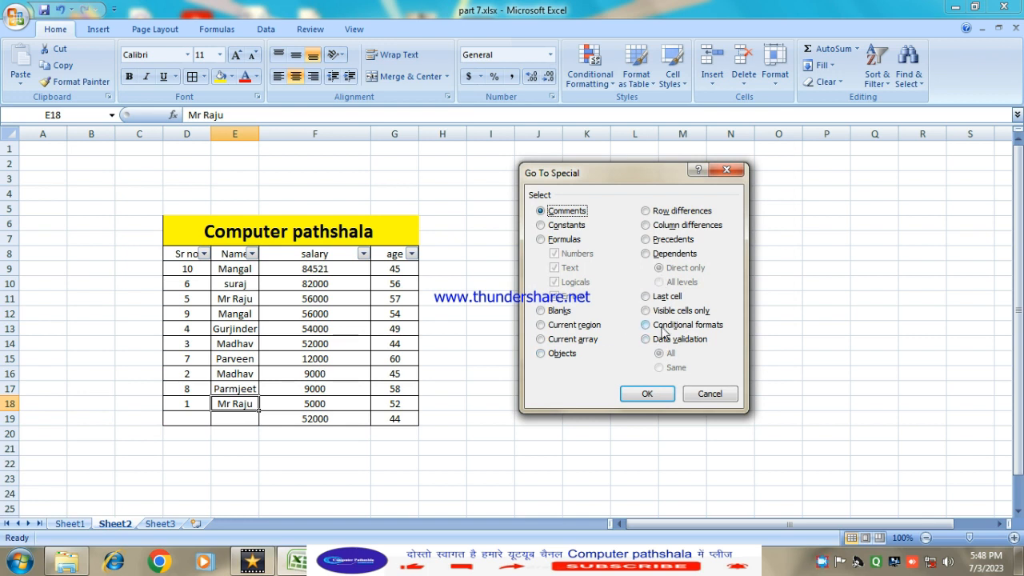
left_click(647, 297)
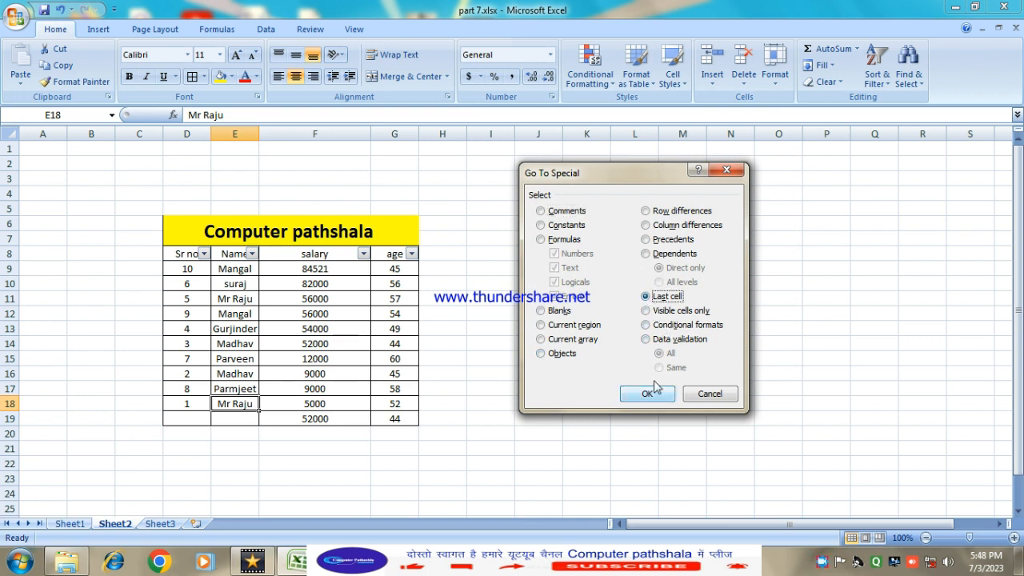
left_click(664, 392)
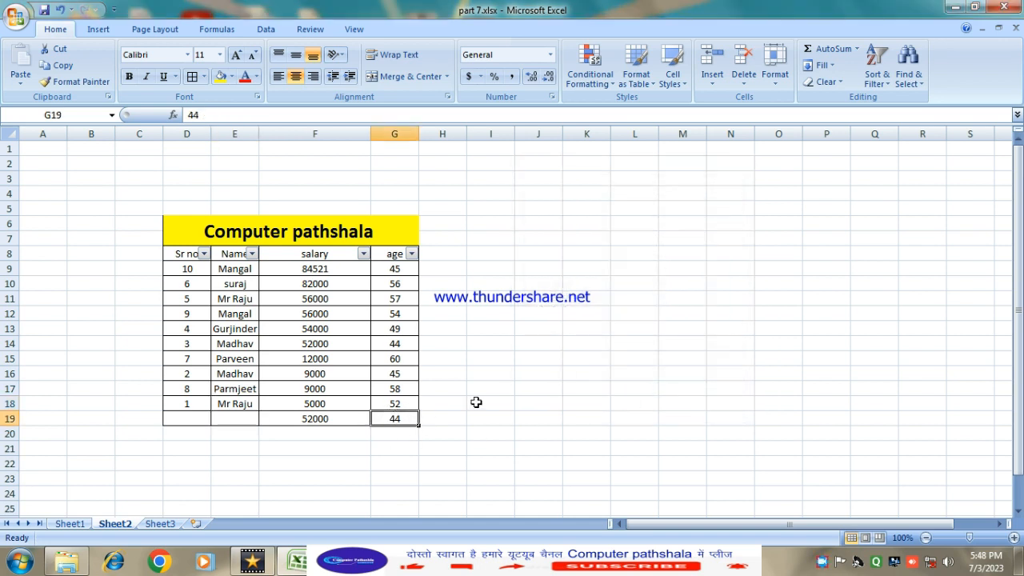
- Apply Go To Special with the Visible cells only option on Sheet2
left_click(912, 80)
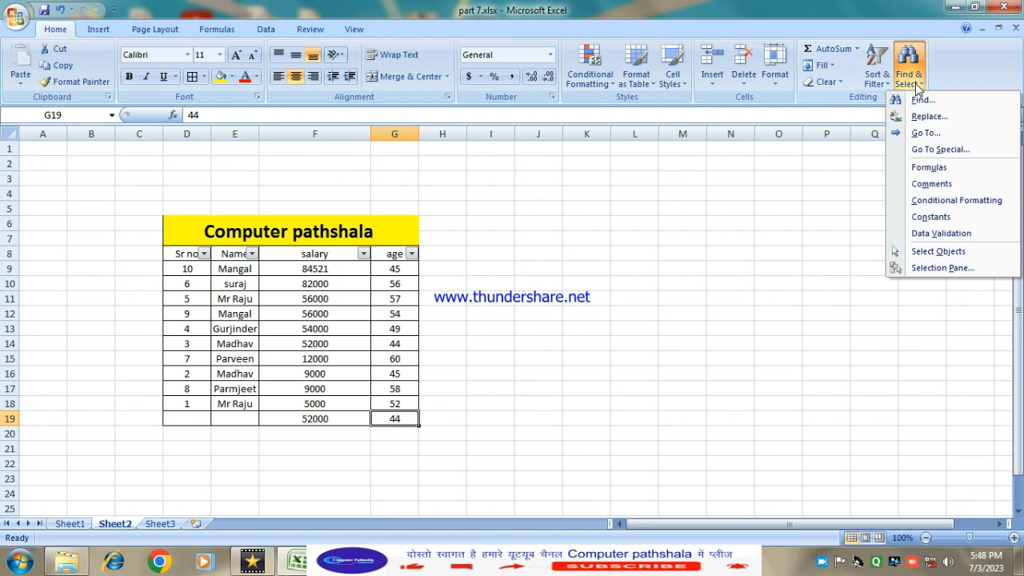
left_click(922, 141)
left_click_drag(598, 204, 583, 117)
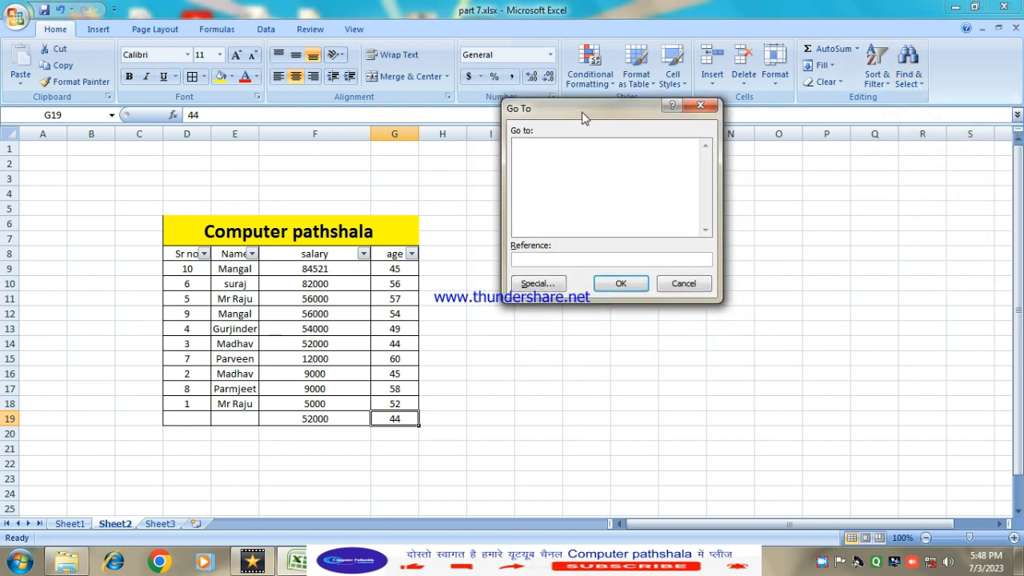
left_click(539, 284)
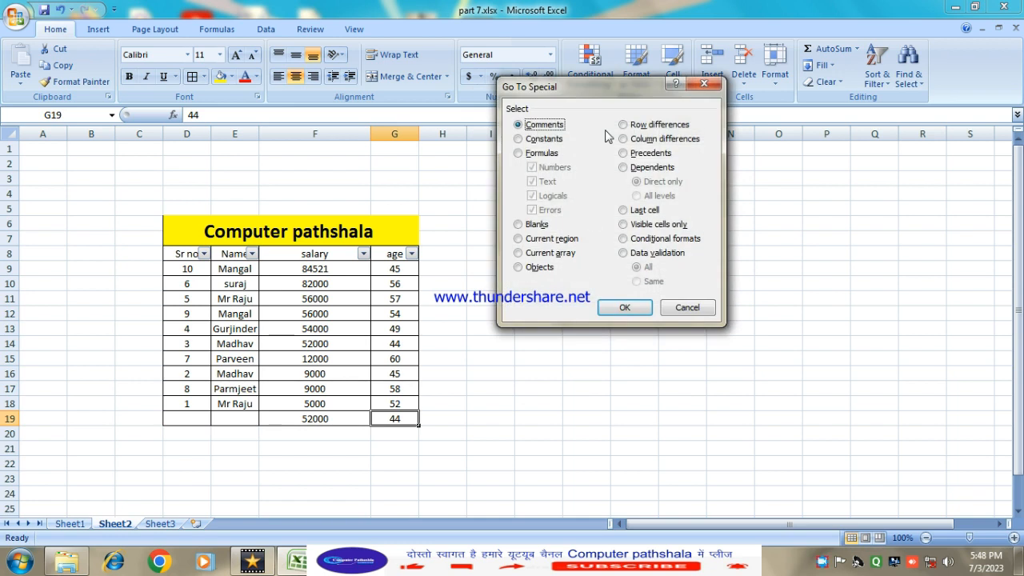
left_click_drag(596, 89, 595, 129)
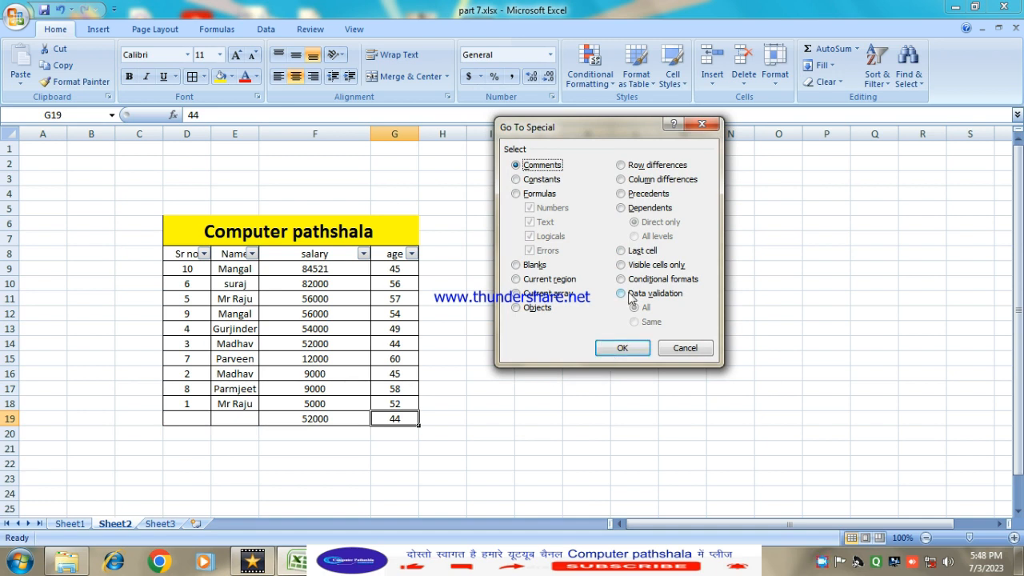
left_click(621, 267)
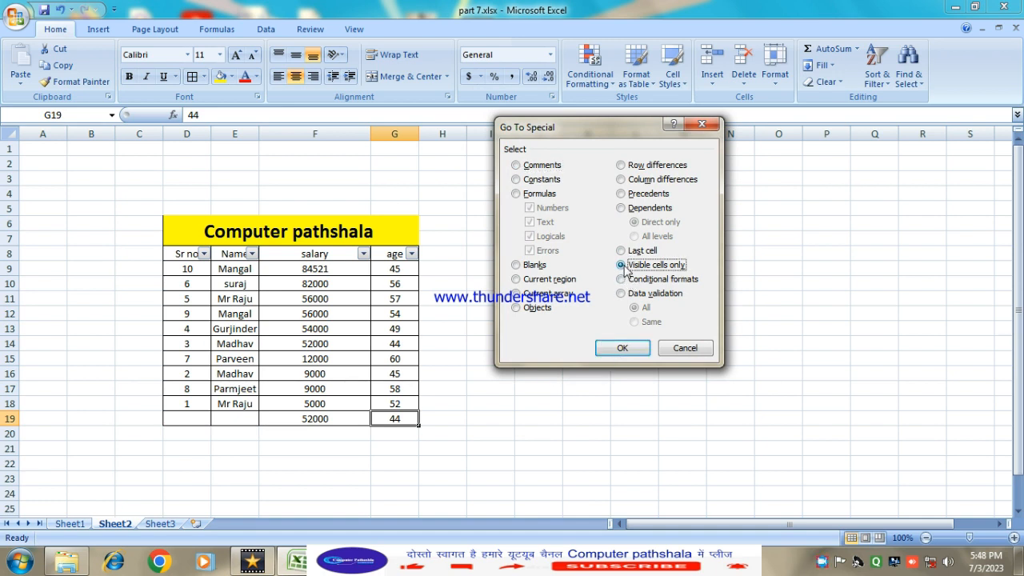
left_click(624, 348)
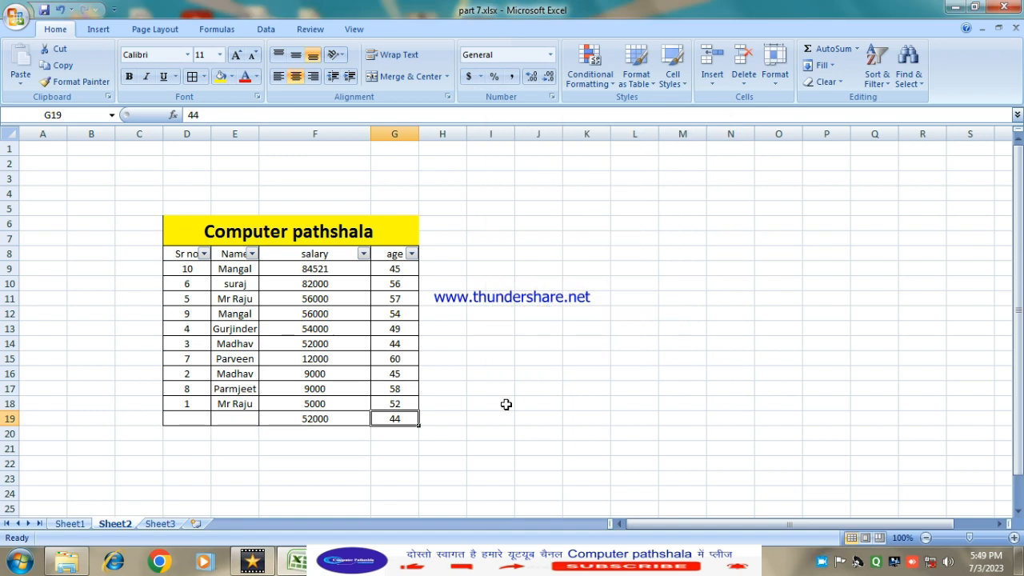
scroll(374, 408, "down", 2)
scroll(373, 408, "up", 2)
left_click(435, 256)
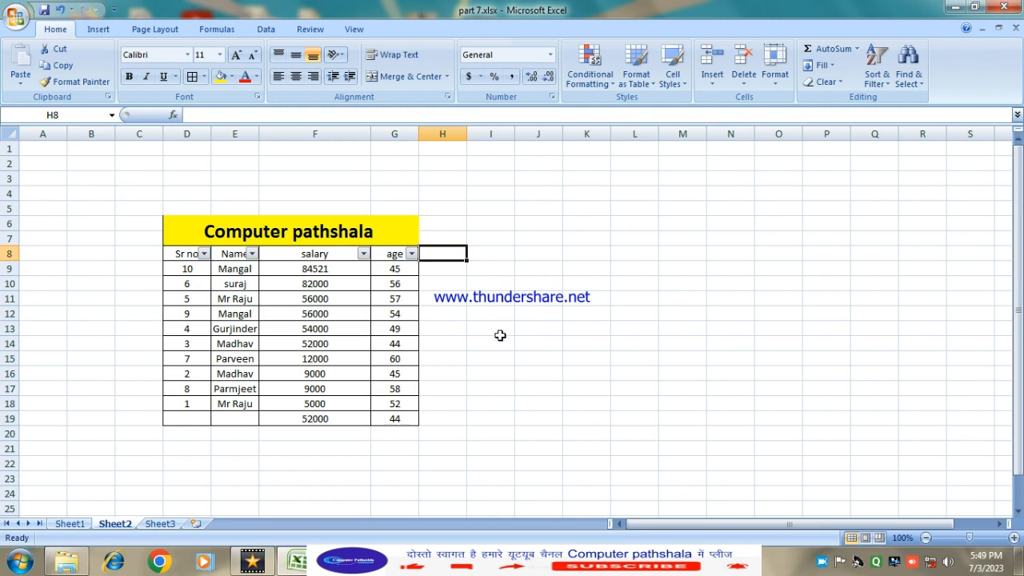
- Total the salary column in cell F20 using AutoSum over F9:F19
left_click(296, 433)
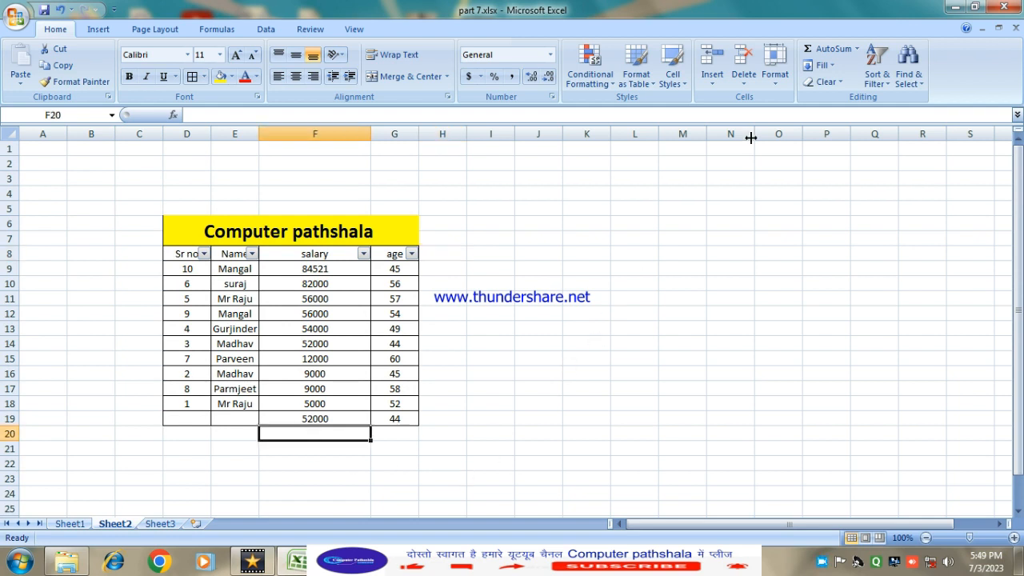
left_click(832, 48)
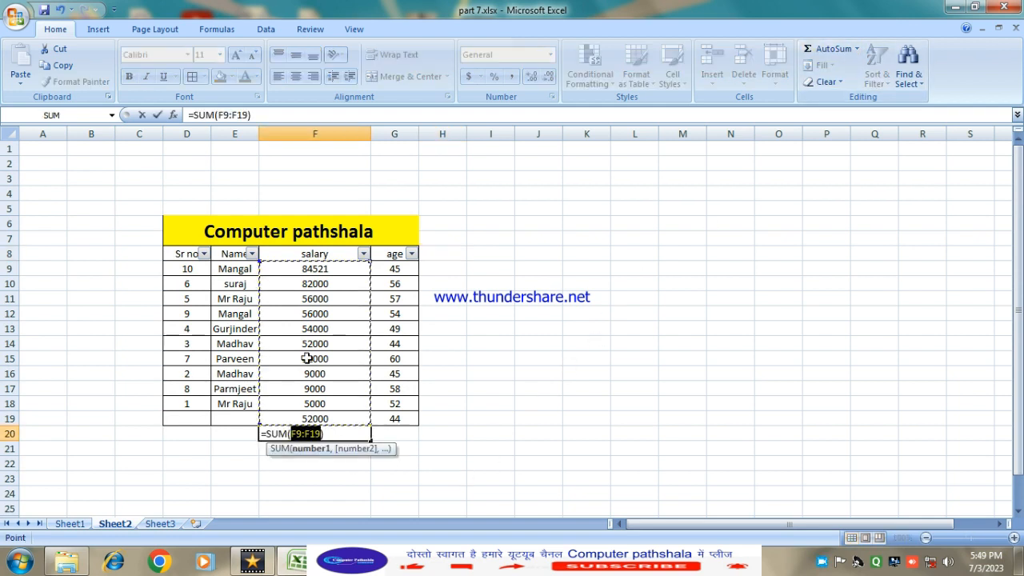
key("Return")
left_click(312, 480)
- Center the salary total in F20, make it bold and enlarge its font to size 16
left_click(343, 433)
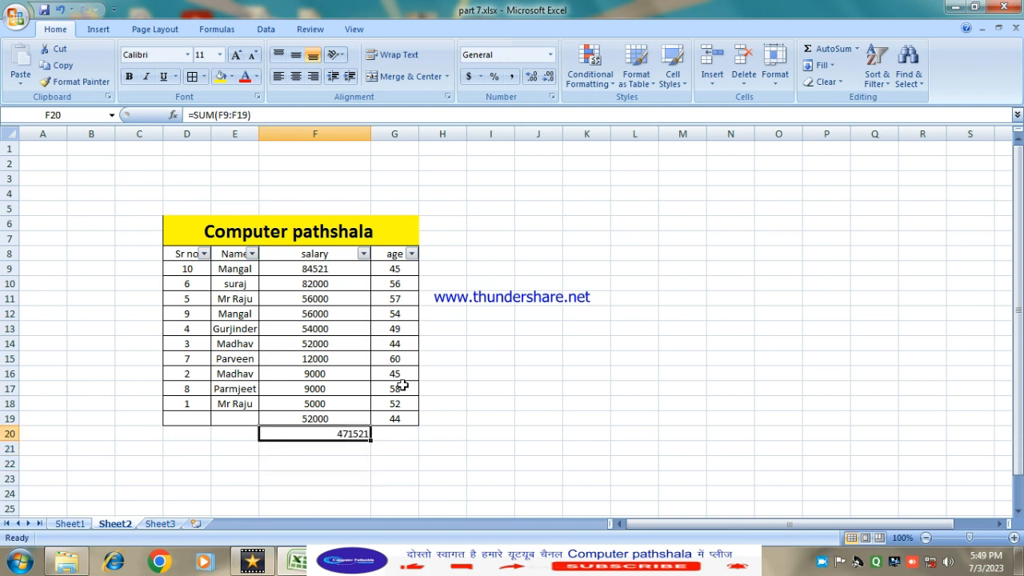
left_click(295, 76)
left_click(129, 76)
left_click(236, 55)
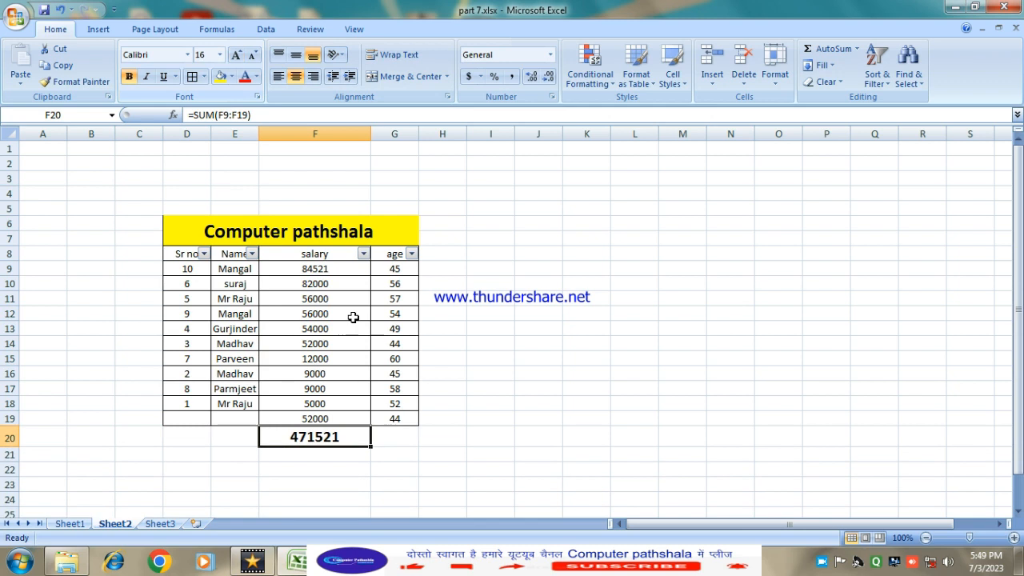
- From an empty cell beside the table, select the sheet's formula cells using Go To Special with Formulas
left_click(475, 439)
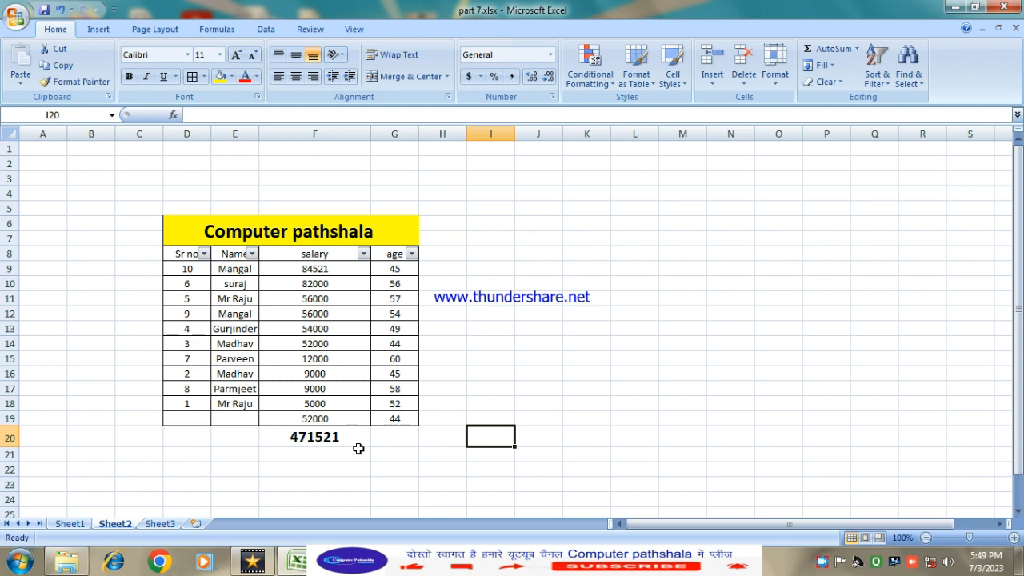
left_click(918, 92)
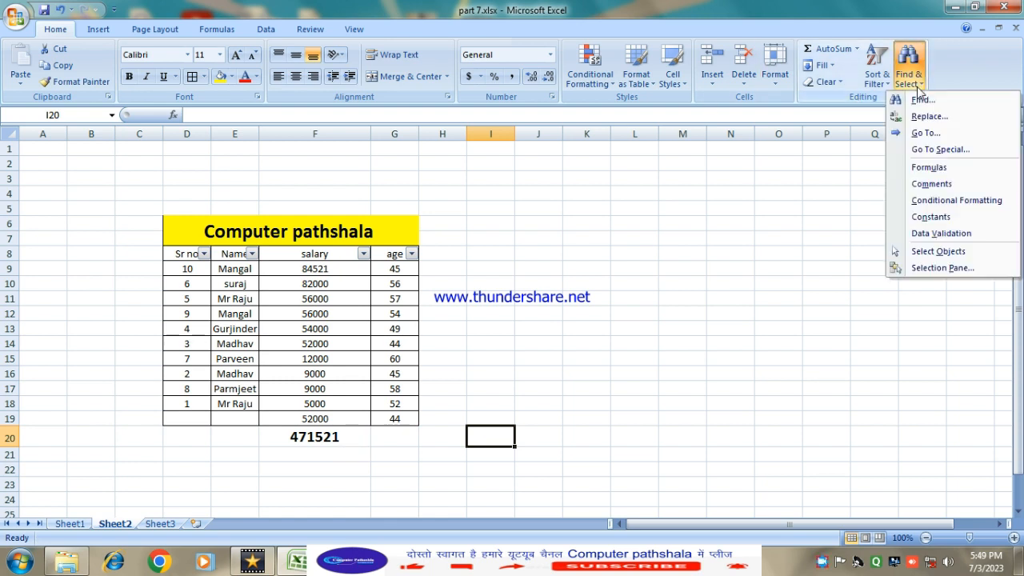
left_click(921, 131)
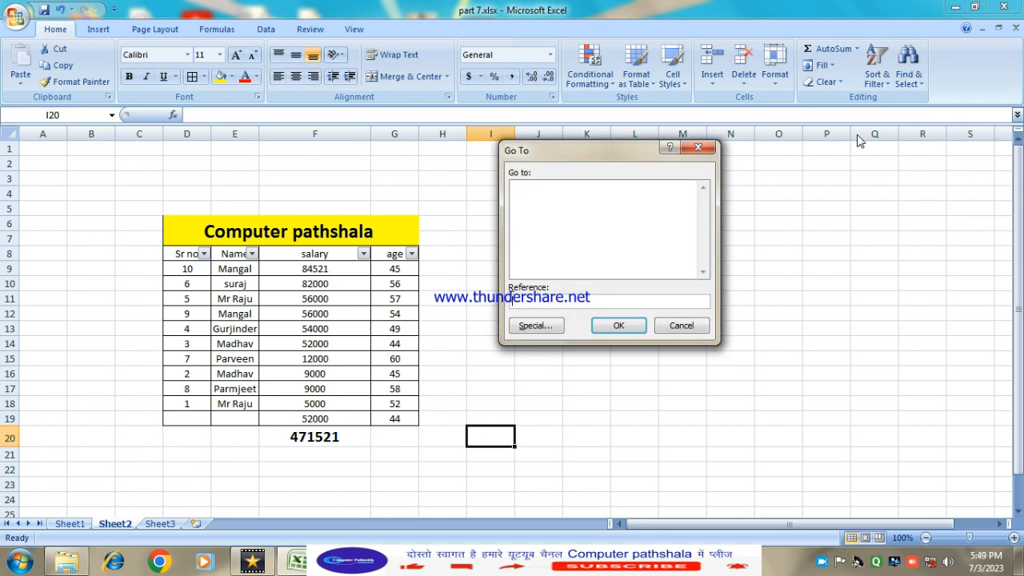
left_click(524, 331)
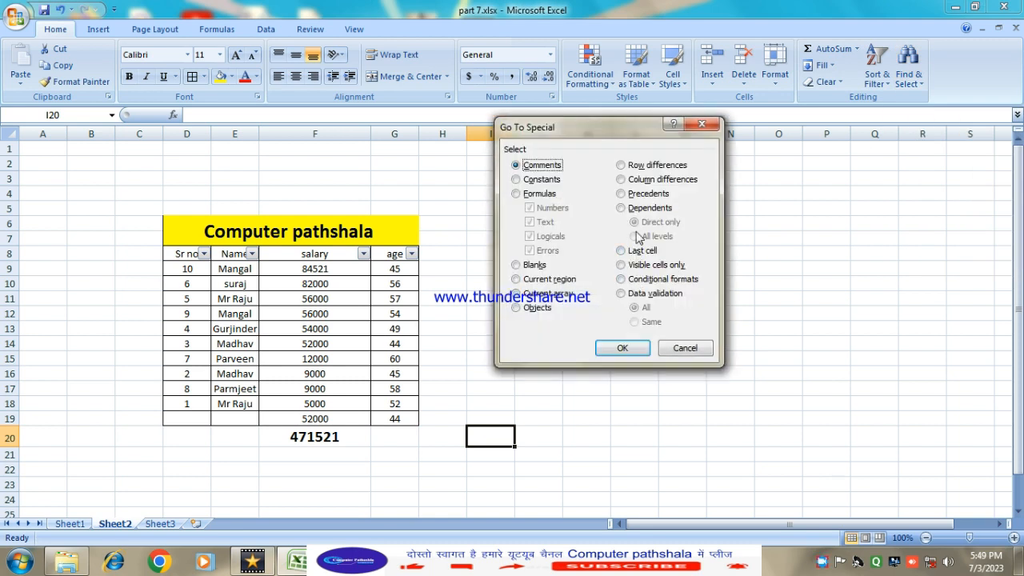
left_click(516, 195)
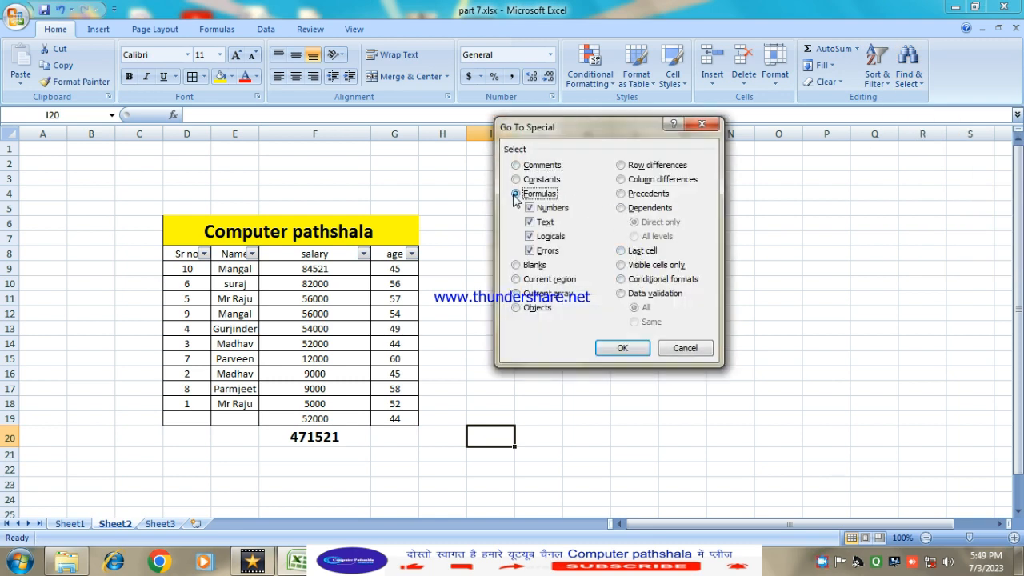
left_click(622, 348)
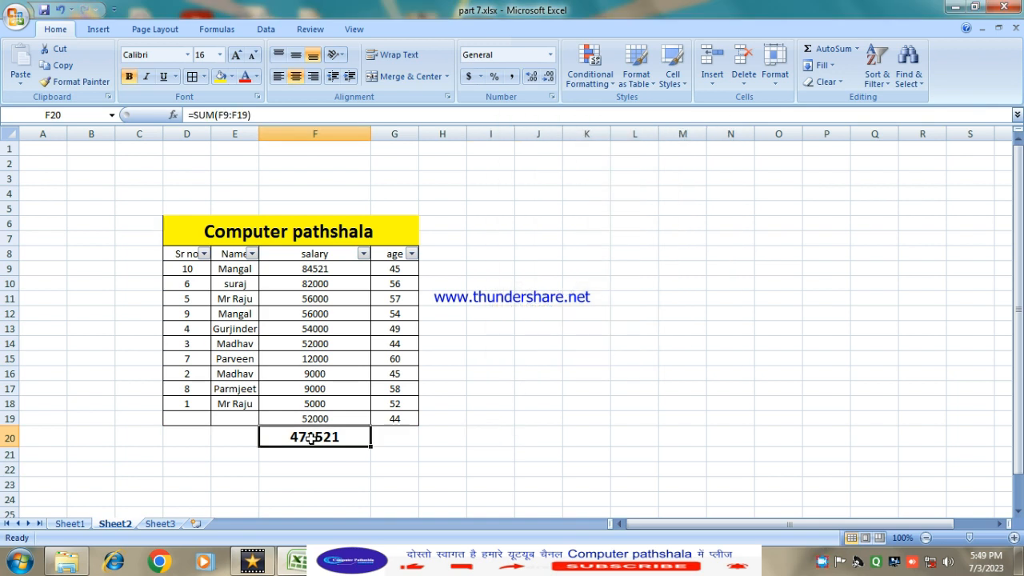
- From total cell F20, try to select the objects on Sheet2 using Go To Special with the Objects option
left_click(910, 79)
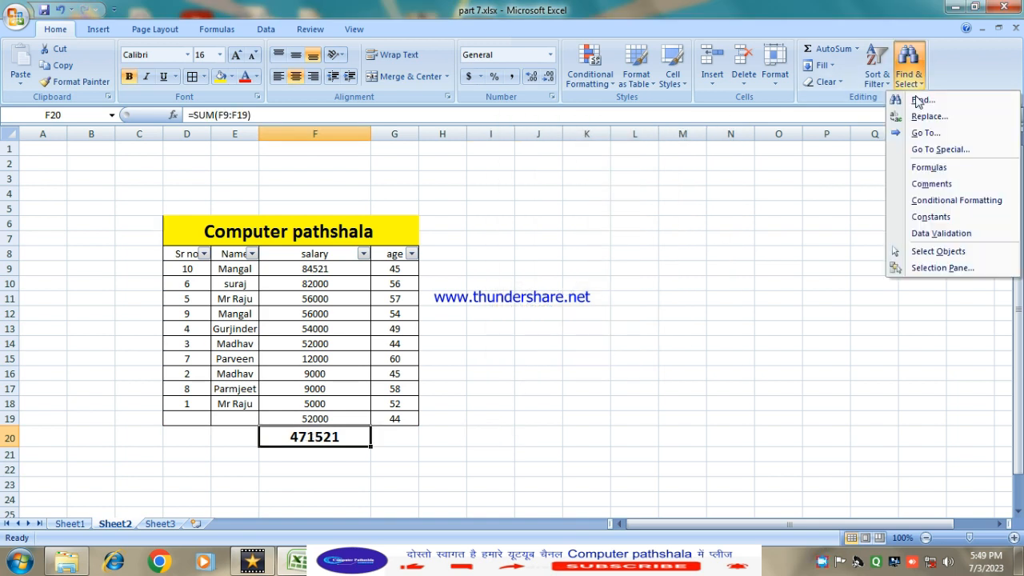
left_click(936, 150)
left_click_drag(616, 125, 601, 155)
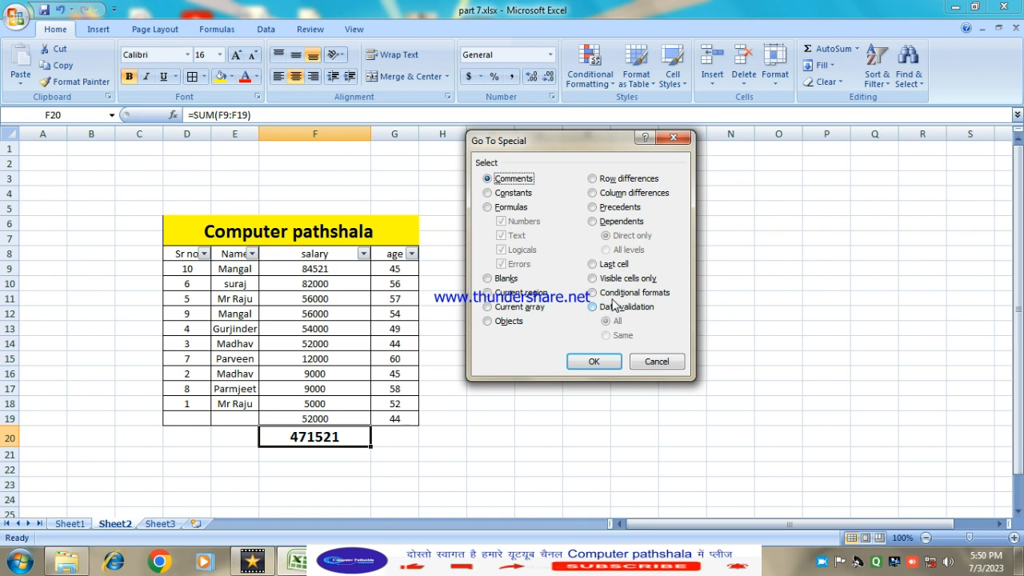
left_click_drag(584, 144, 536, 152)
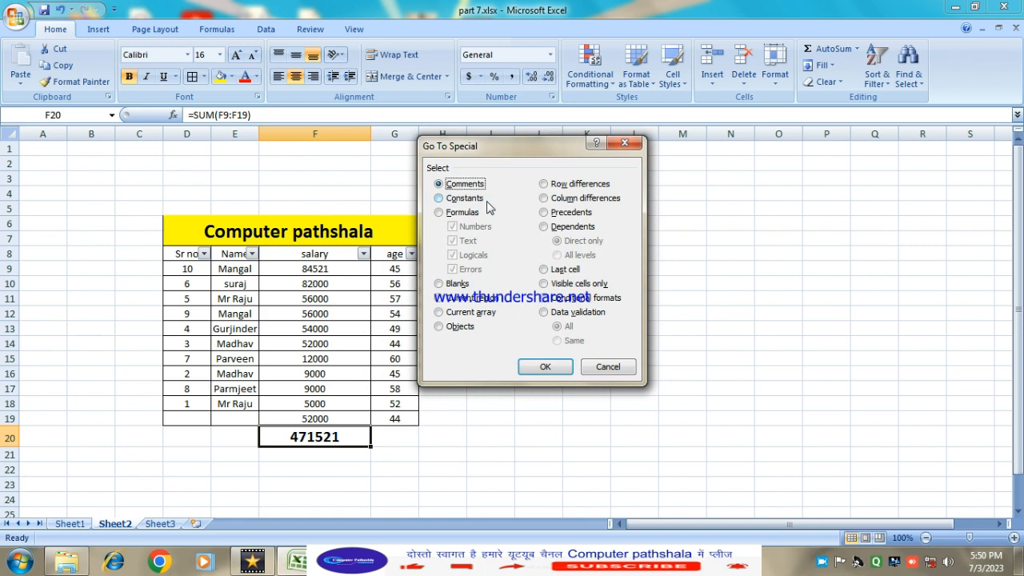
left_click(545, 213)
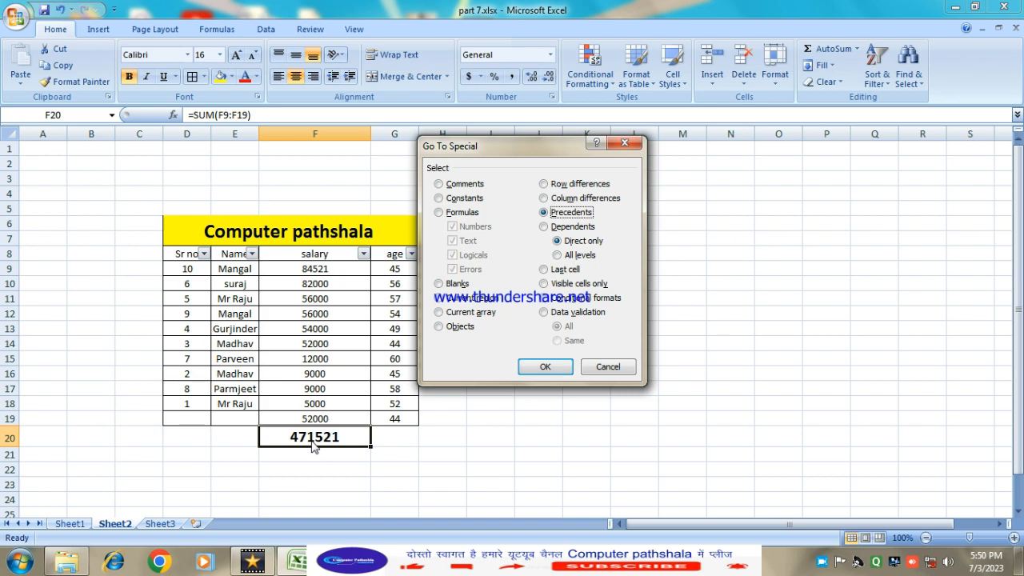
left_click(439, 212)
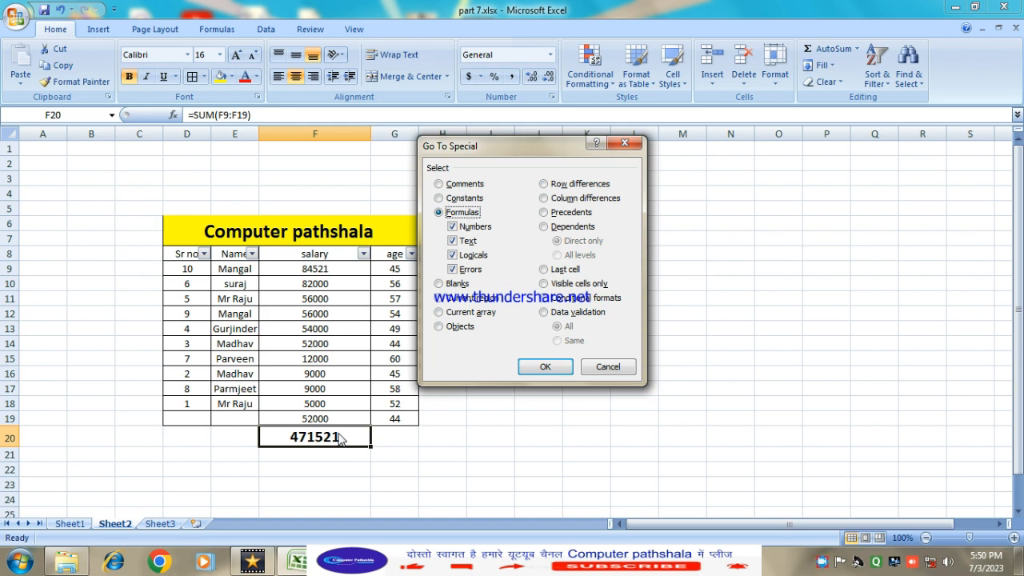
left_click(439, 327)
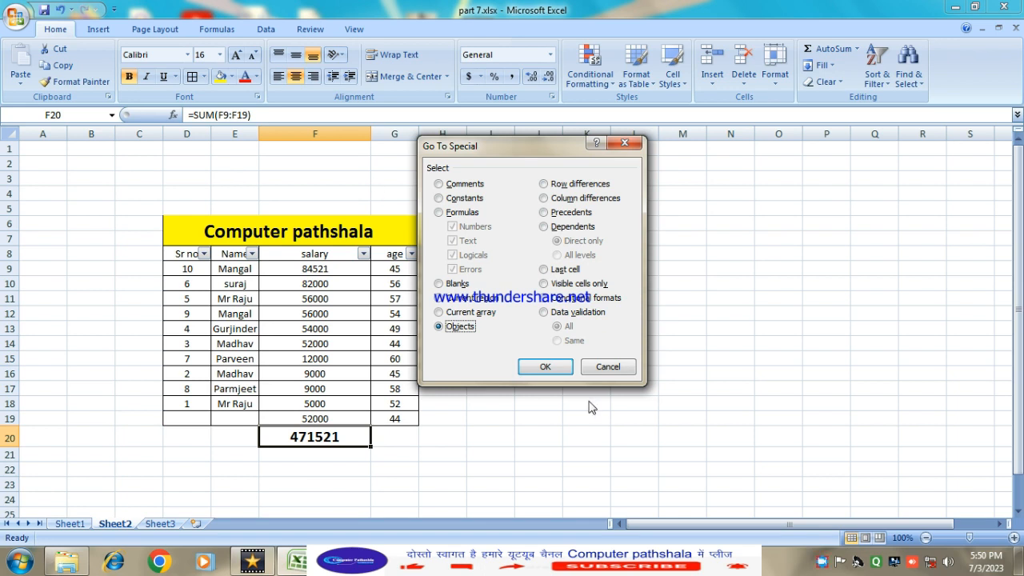
left_click(543, 368)
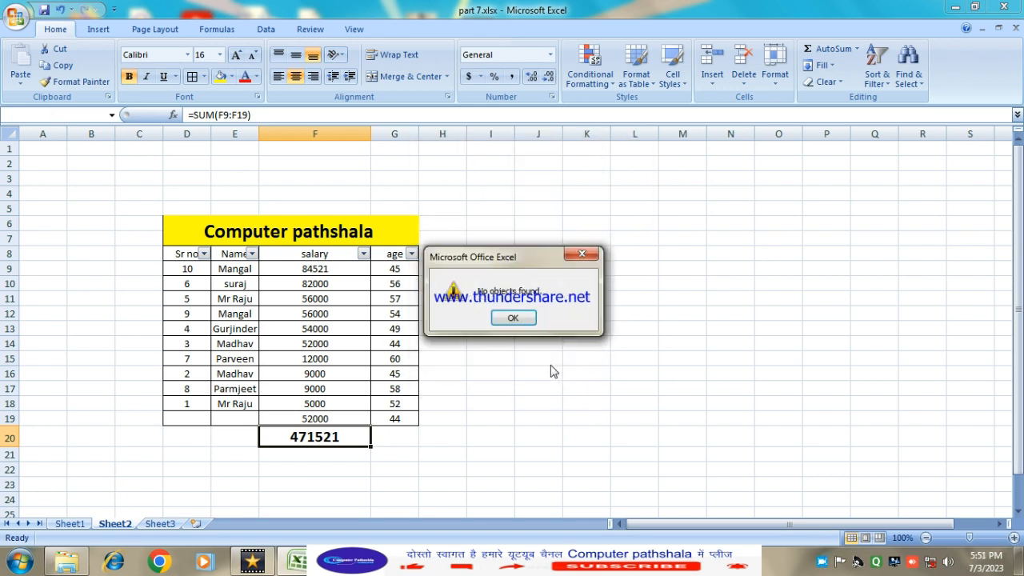
left_click(517, 318)
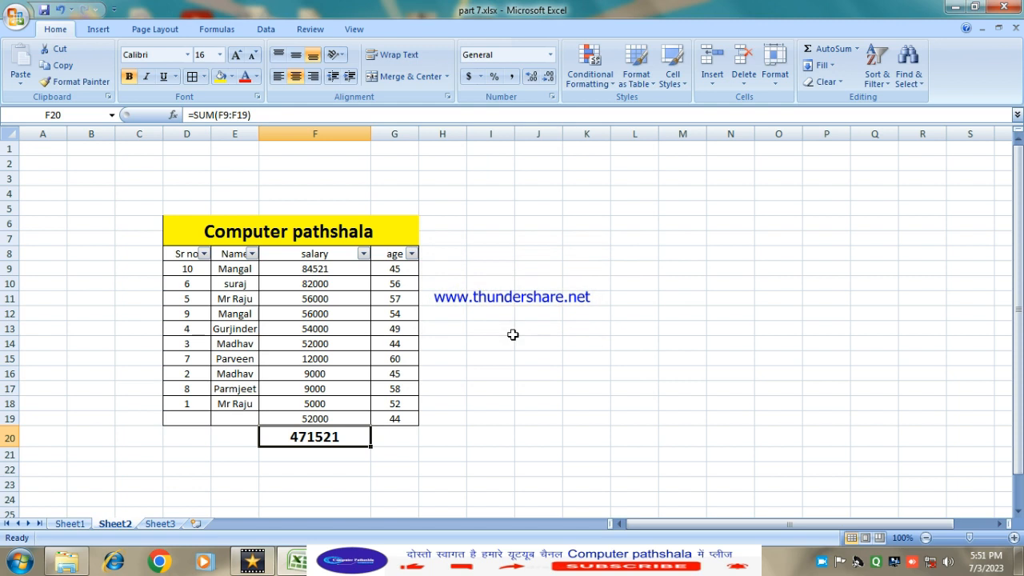
- Draw a rectangle about 1.48" high and 1.26" wide over columns B to D, overlapping the table's Sr no column
left_click(100, 29)
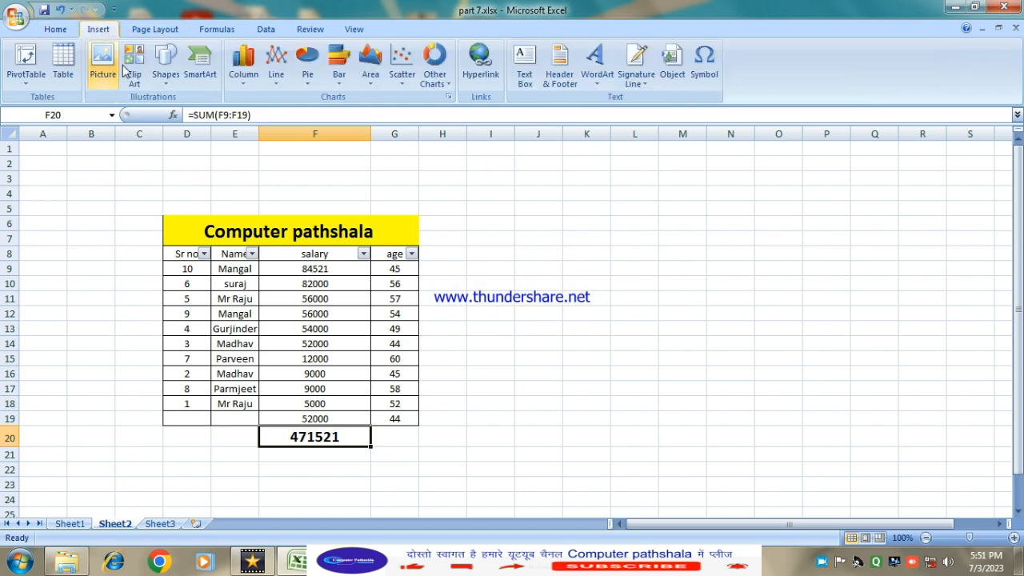
left_click(165, 80)
left_click(188, 115)
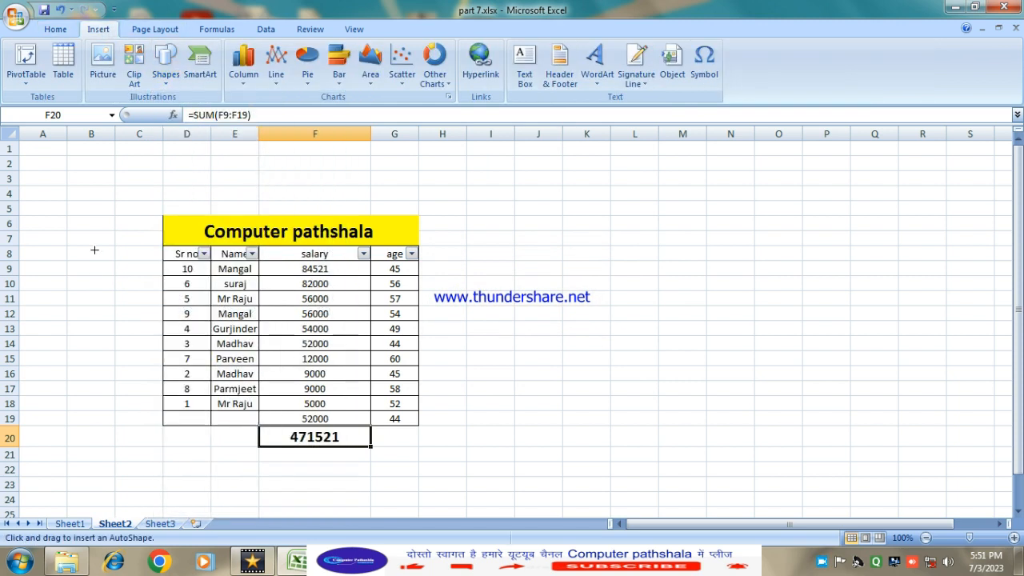
left_click_drag(91, 247, 184, 354)
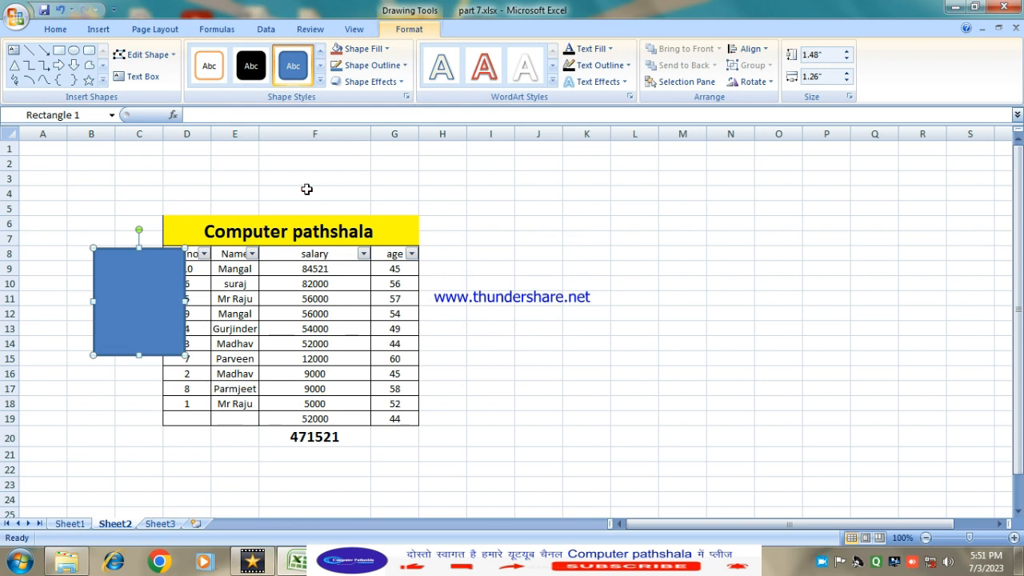
- From a cell in the age column, select the rectangle using Go To Special with the Objects option
left_click(55, 29)
left_click(387, 372)
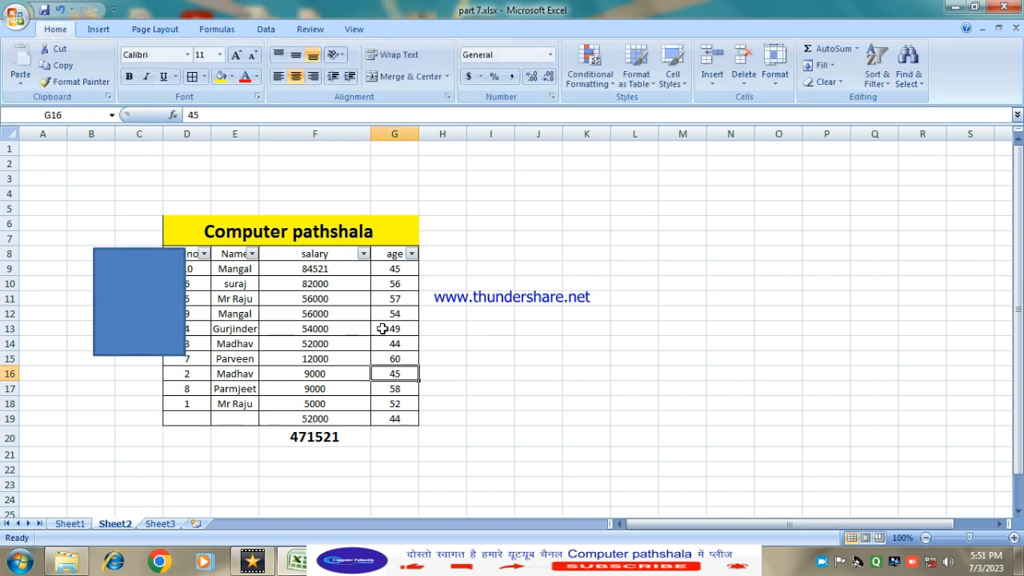
left_click(916, 90)
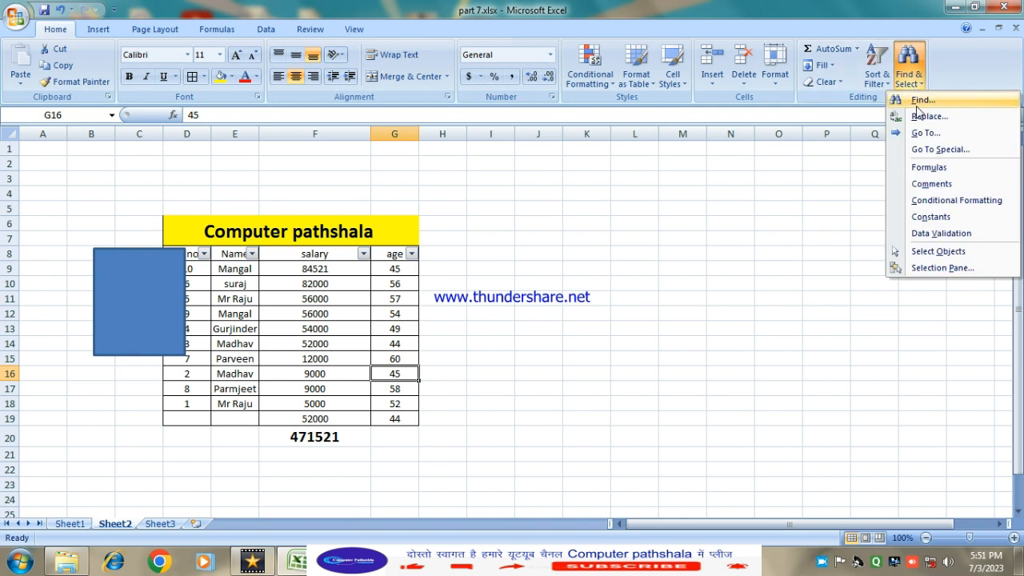
left_click(924, 151)
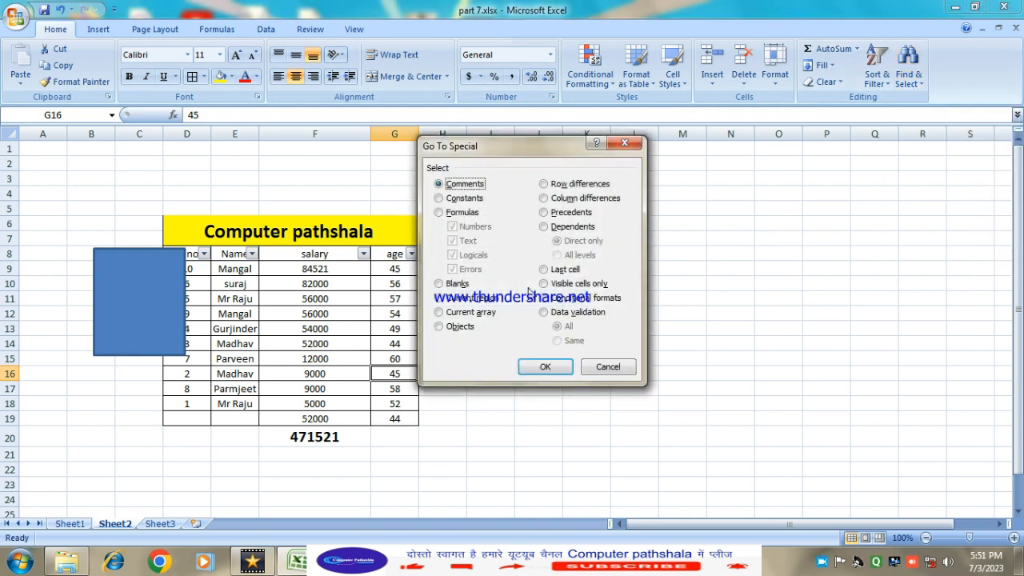
left_click(442, 329)
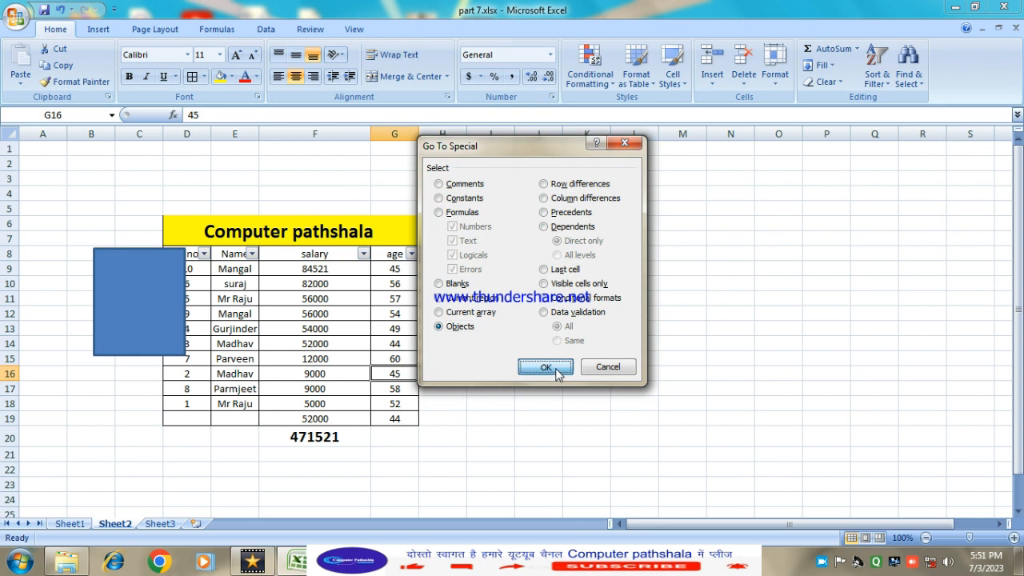
left_click(544, 367)
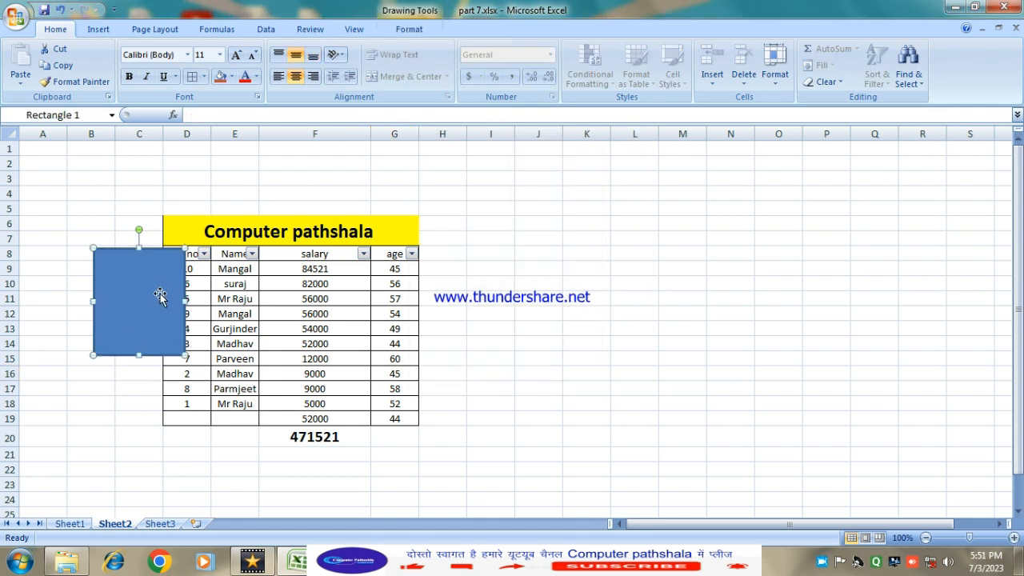
left_click(921, 88)
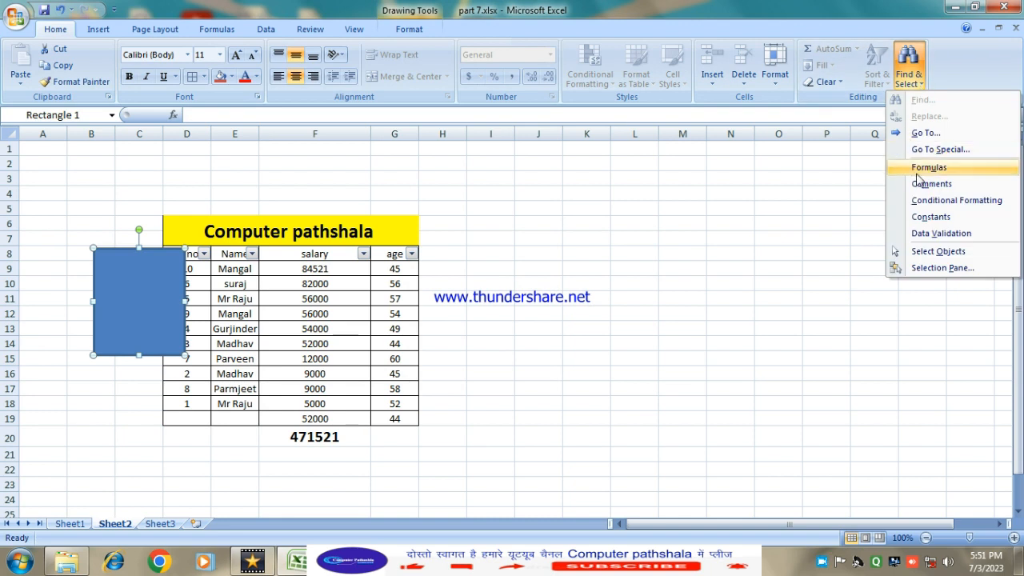
left_click(931, 150)
left_click_drag(569, 145, 655, 138)
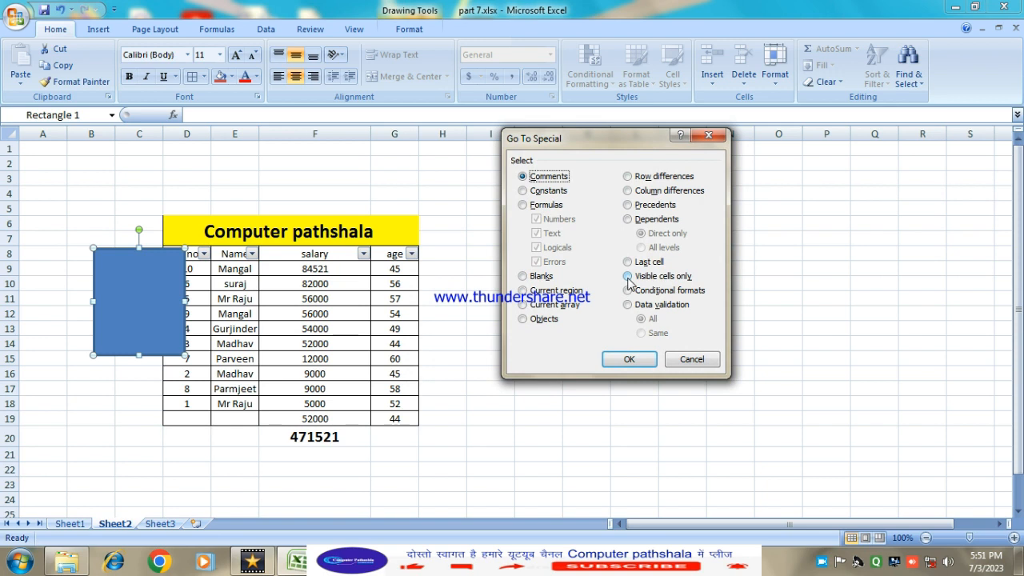
left_click(684, 360)
- From a cell in the age column, select the sheet's formula cells using the Formulas command of Find & Select
left_click(371, 313)
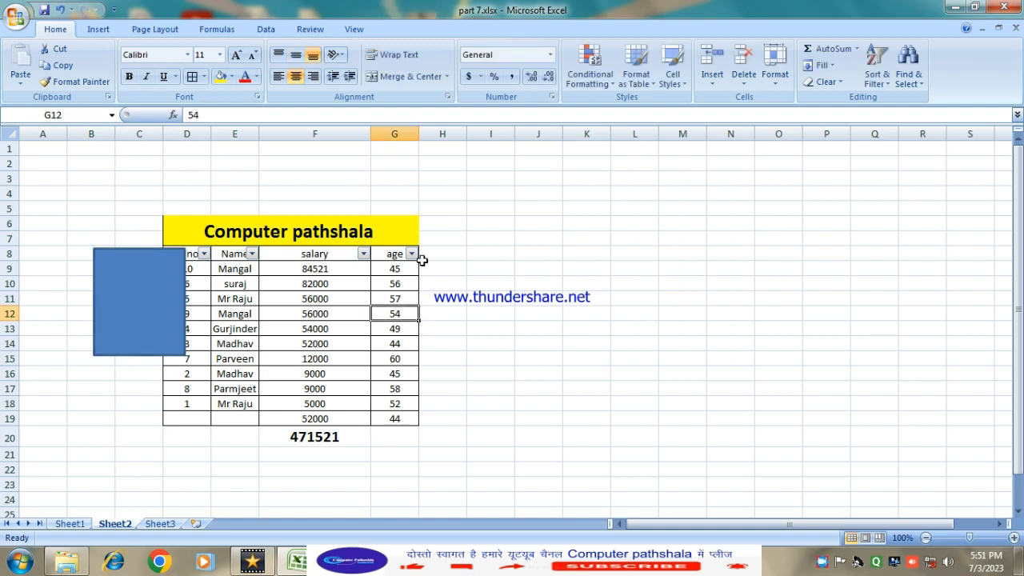
left_click(919, 91)
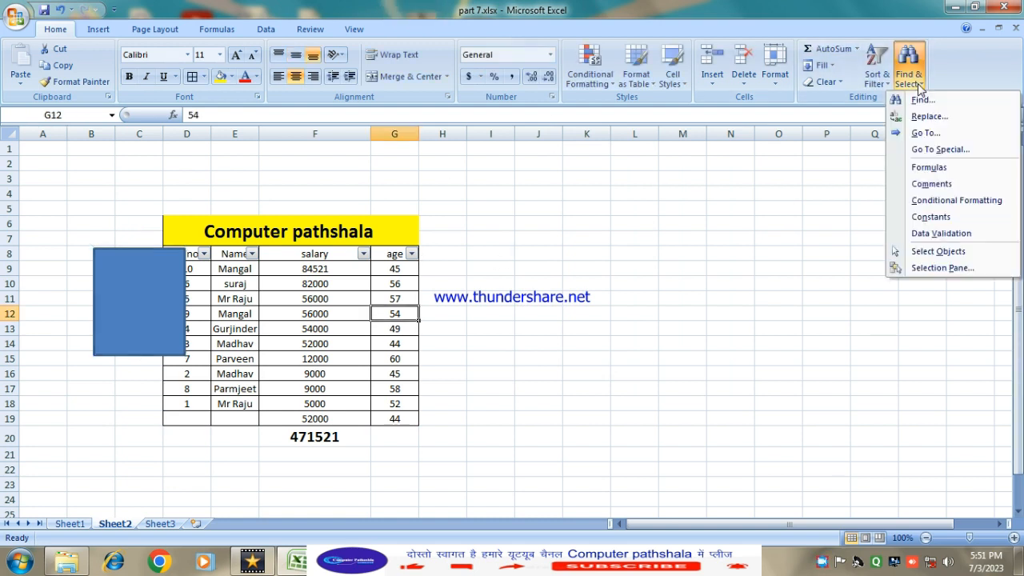
left_click(946, 169)
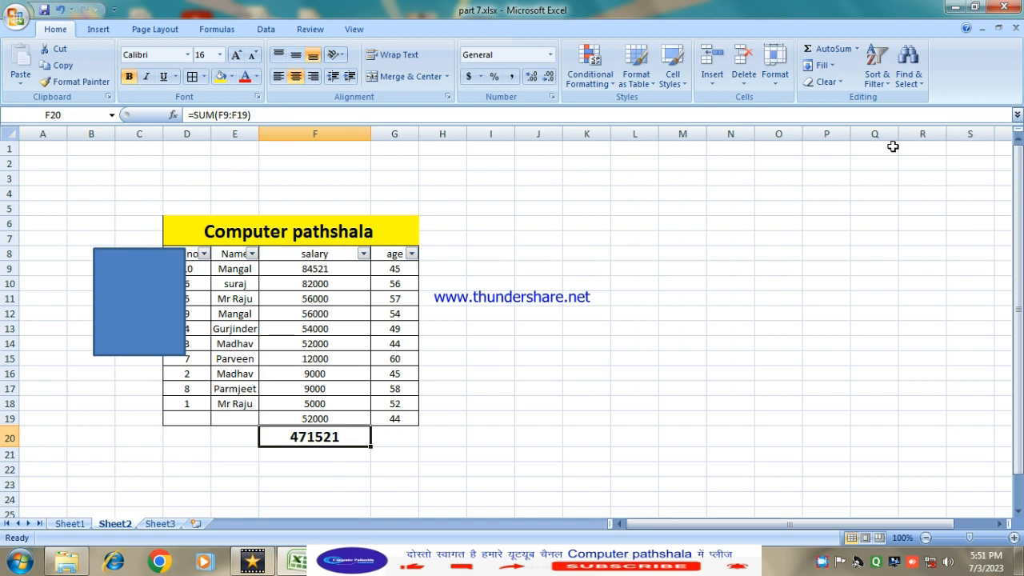
- Look for cells with data validation on Sheet2 using the Data Validation command of Find & Select
left_click(918, 89)
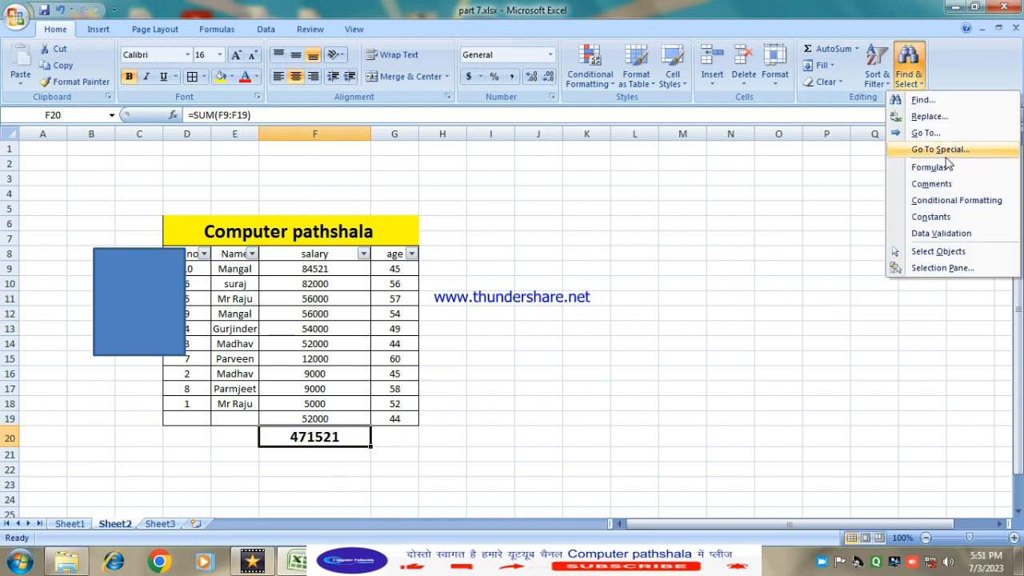
left_click(945, 235)
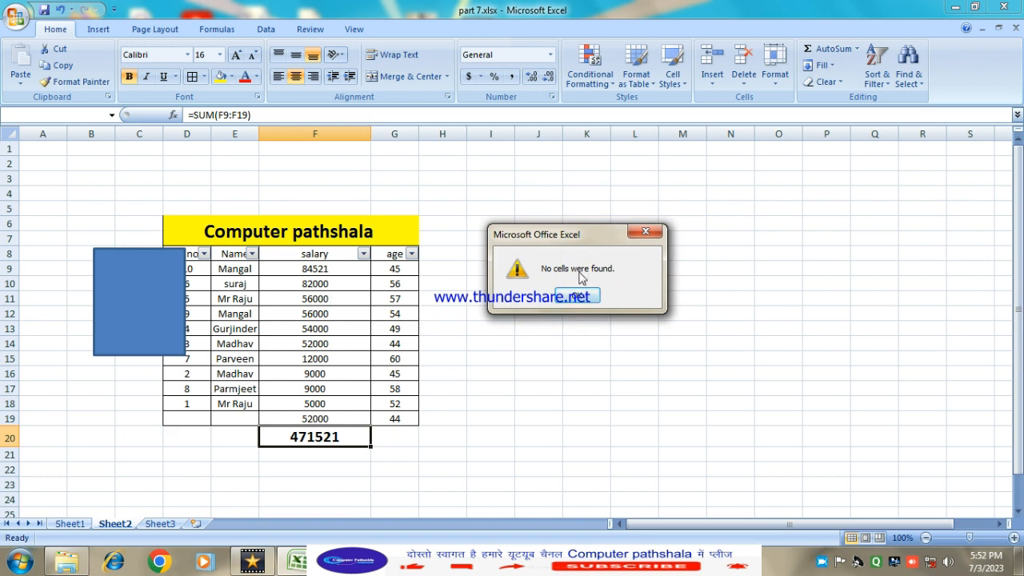
left_click(579, 298)
left_click(589, 72)
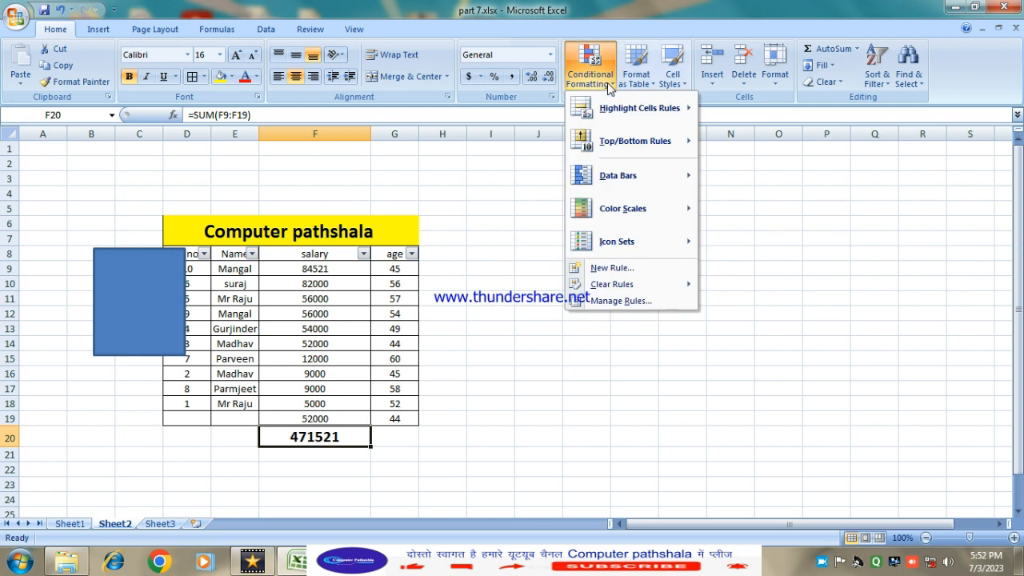
mouse_move(609, 144)
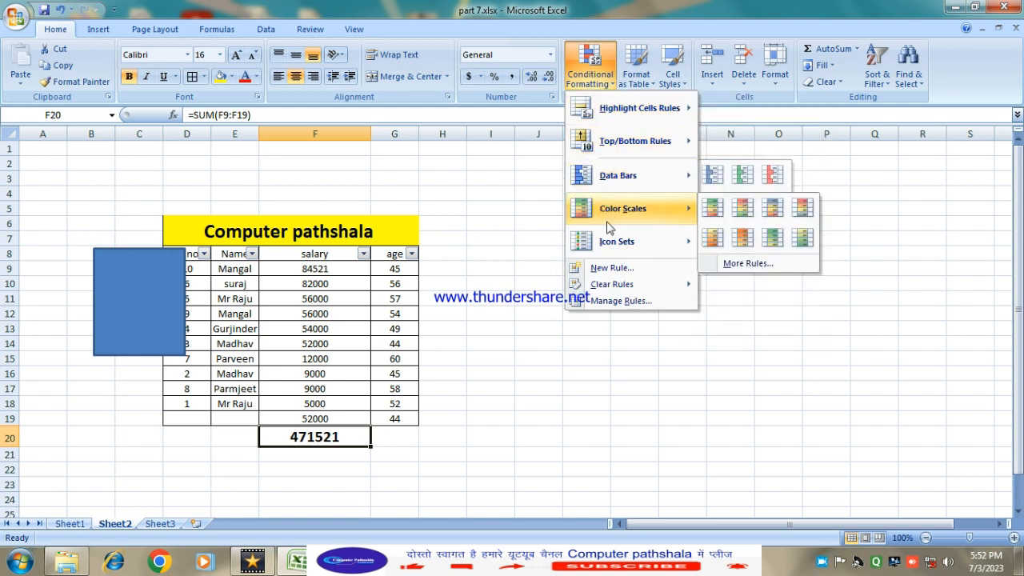
mouse_move(632, 108)
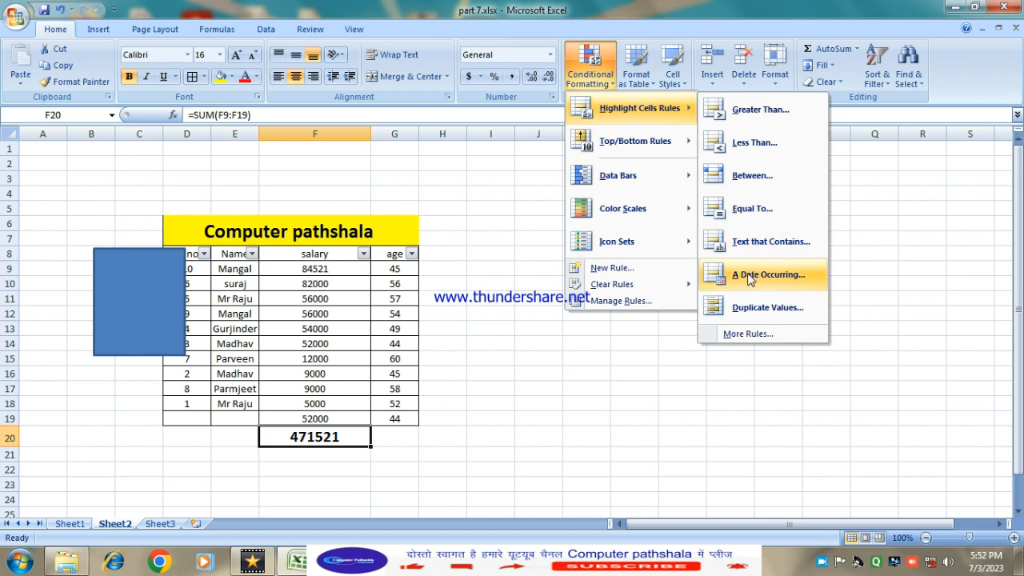
left_click(468, 284)
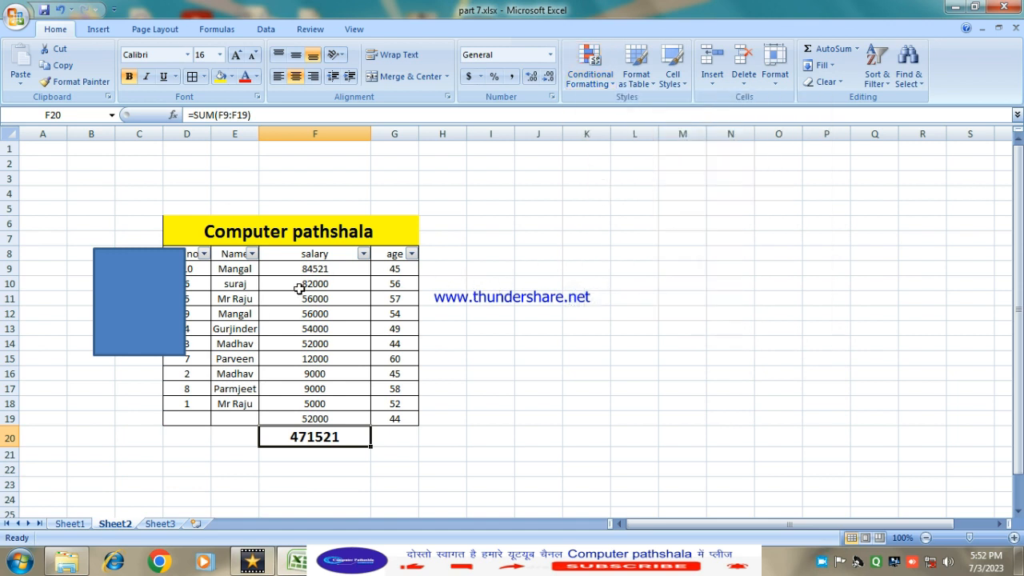
- Switch Select Objects mode on and back off
left_click(910, 77)
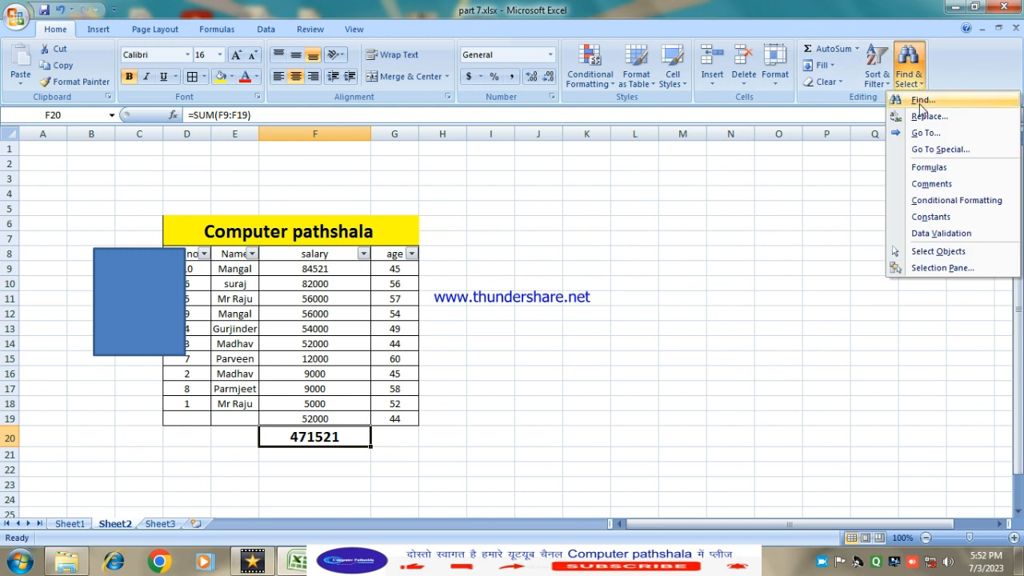
left_click(939, 252)
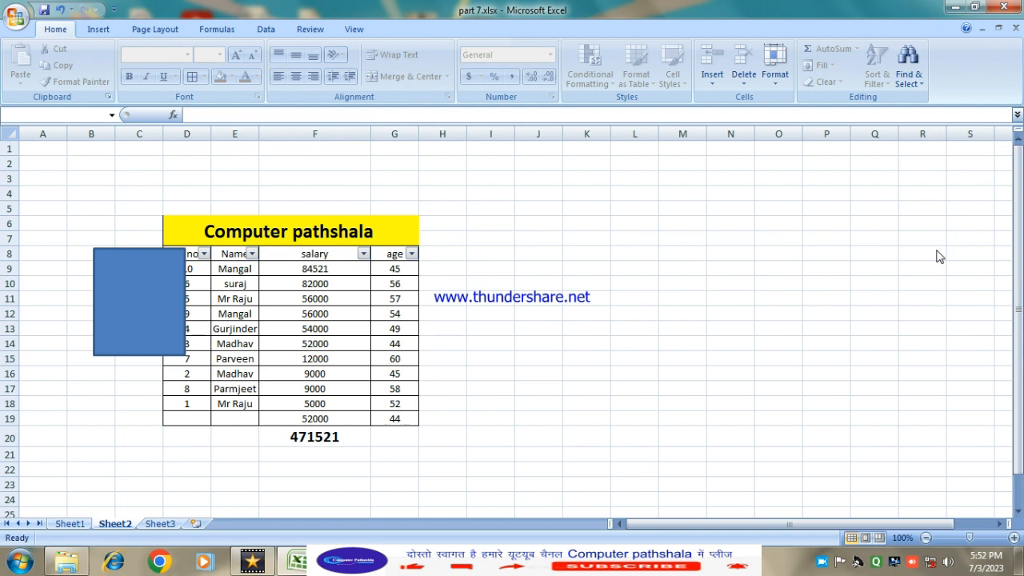
left_click(912, 80)
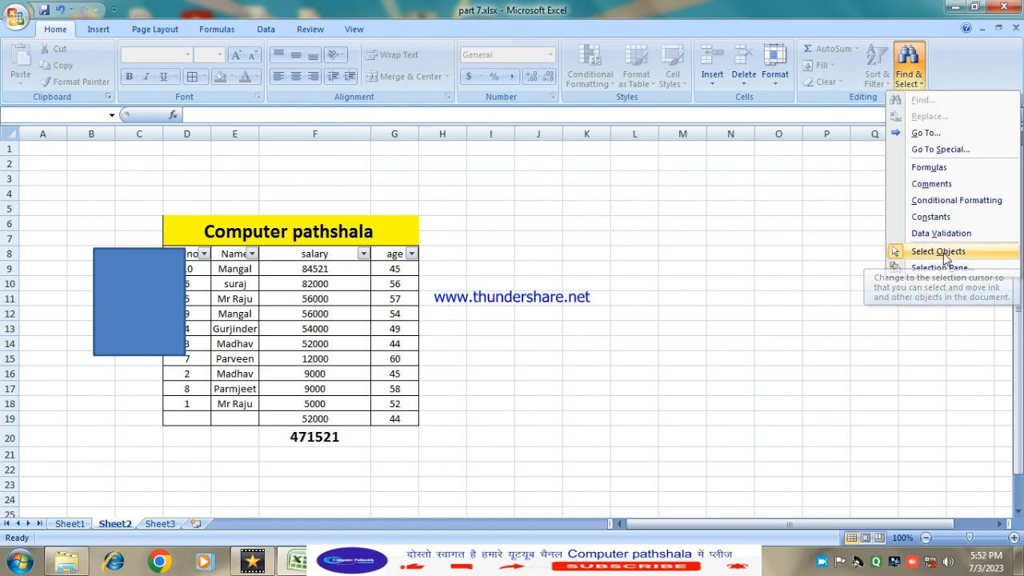
left_click(932, 253)
- Turn on Select Objects mode and move the rectangle beside the table, to about columns I to J, rows 10 to 17
left_click(910, 80)
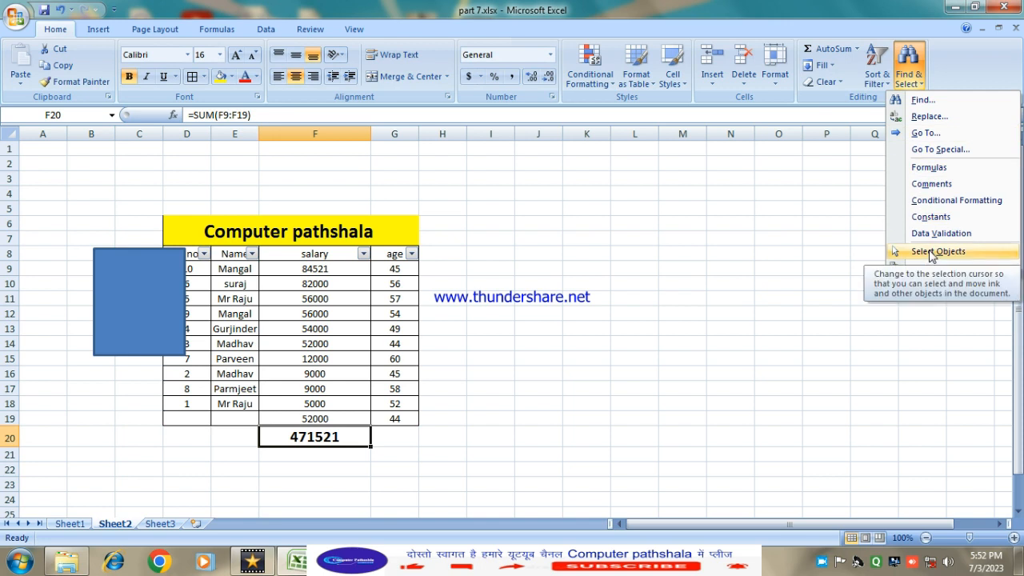
left_click(932, 253)
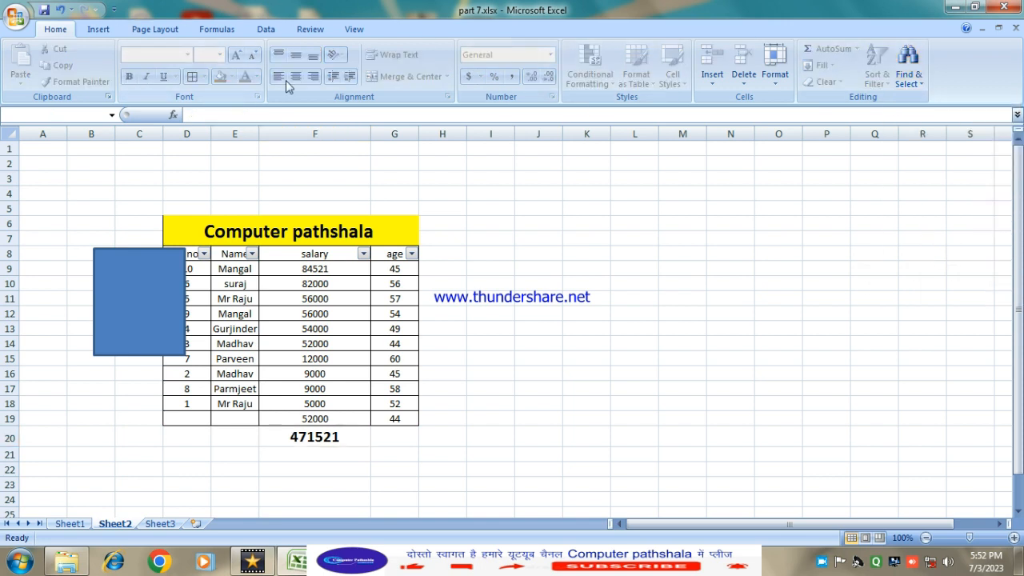
left_click(147, 308)
mouse_move(146, 308)
left_mouse_down()
mouse_move(310, 340)
mouse_move(572, 334)
mouse_move(295, 284)
mouse_move(186, 235)
mouse_move(267, 320)
mouse_move(572, 299)
mouse_move(267, 339)
mouse_move(200, 328)
mouse_move(468, 339)
left_mouse_up()
key("Escape")
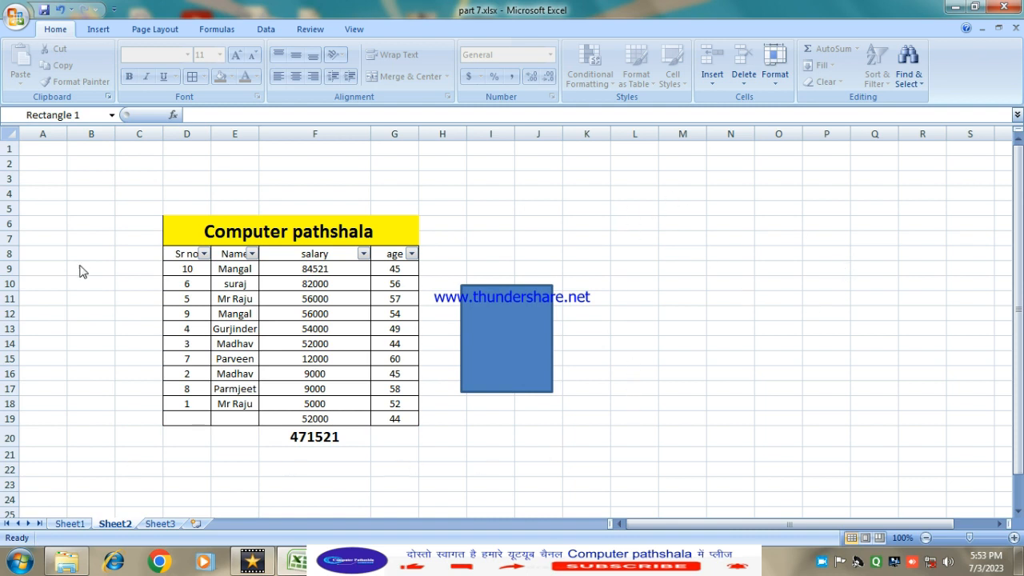
- Move the rectangle around the sheet in Select Objects mode, leaving it beside the table in columns I to J, about rows 12 to 18
left_click(912, 80)
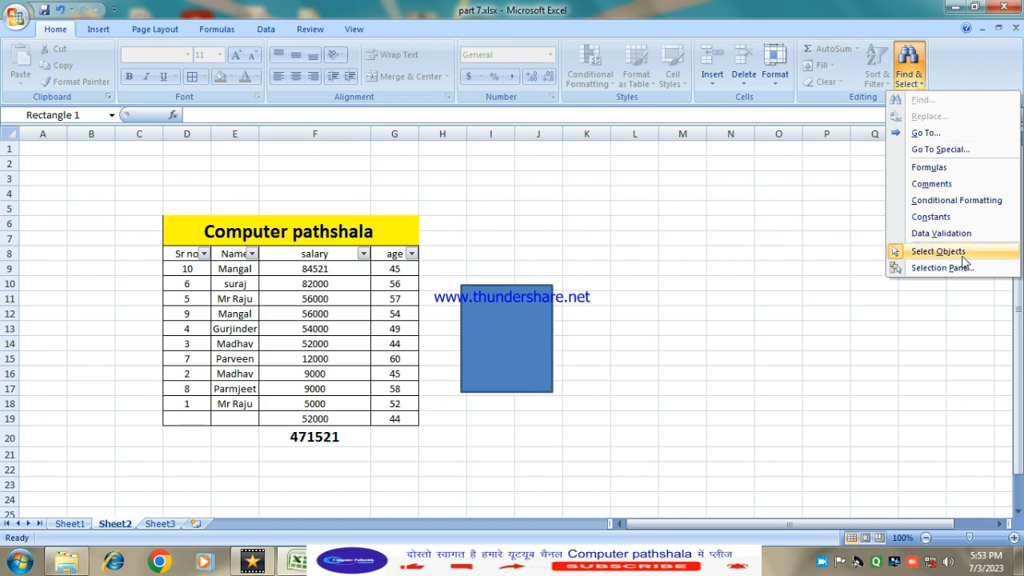
left_click(632, 220)
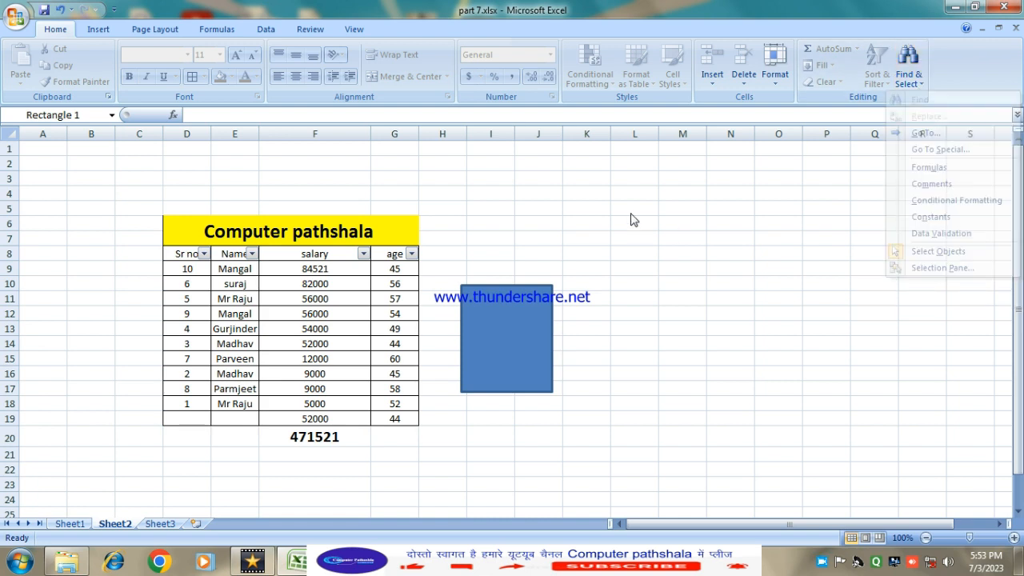
left_click(522, 302)
left_click_drag(522, 303, 296, 237)
mouse_move(314, 380)
left_mouse_down()
mouse_move(401, 443)
mouse_move(741, 257)
mouse_move(389, 265)
mouse_move(305, 238)
mouse_move(434, 376)
mouse_move(605, 356)
left_mouse_up()
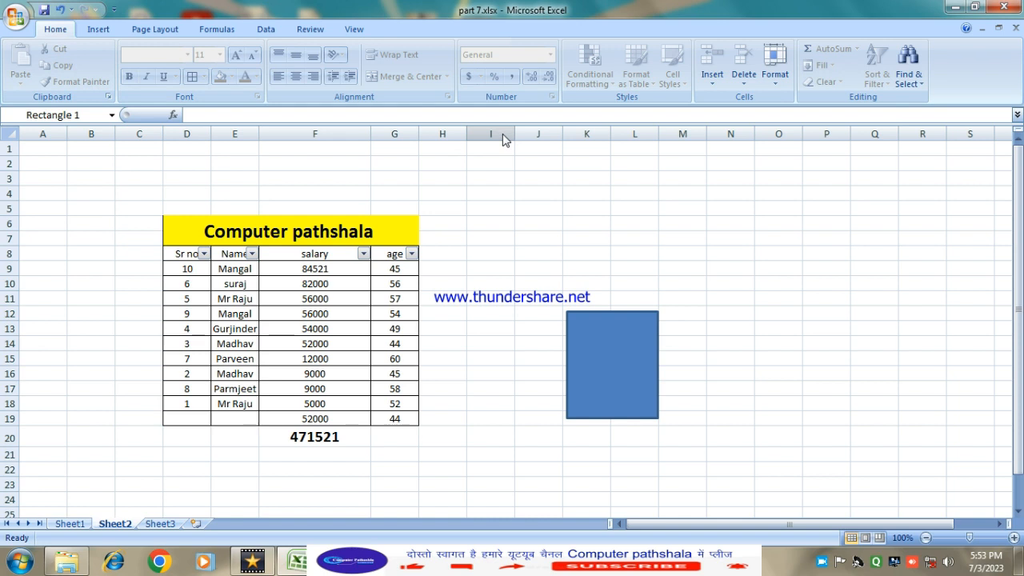
left_click(604, 368)
mouse_move(605, 368)
left_mouse_down()
mouse_move(502, 308)
mouse_move(484, 244)
left_mouse_up()
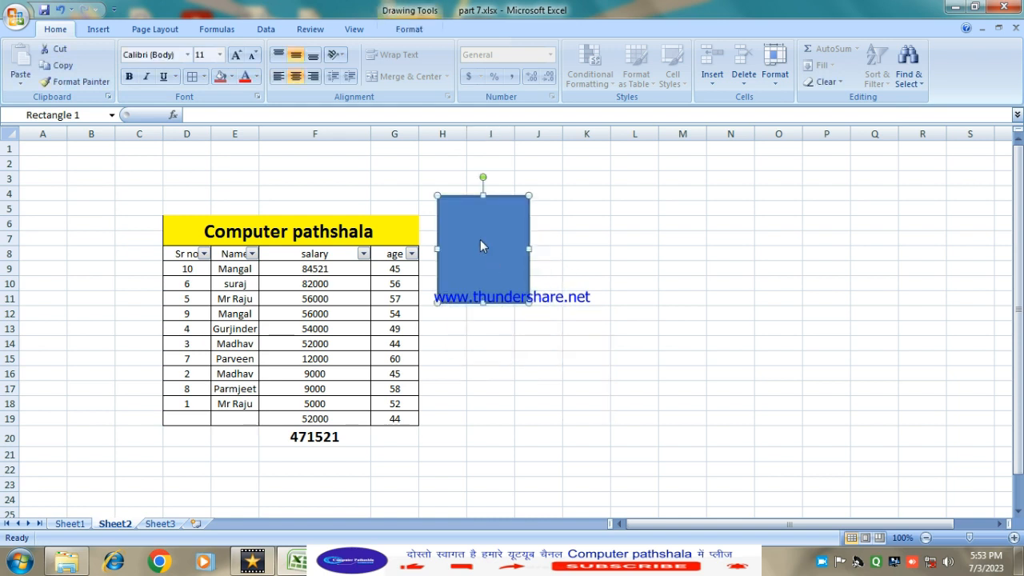
left_click_drag(479, 239, 502, 352)
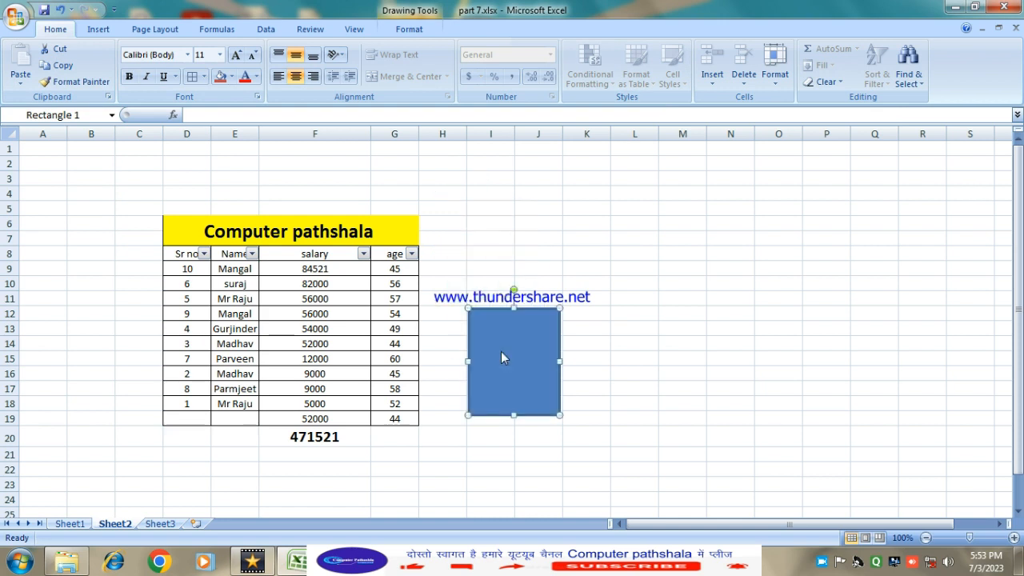